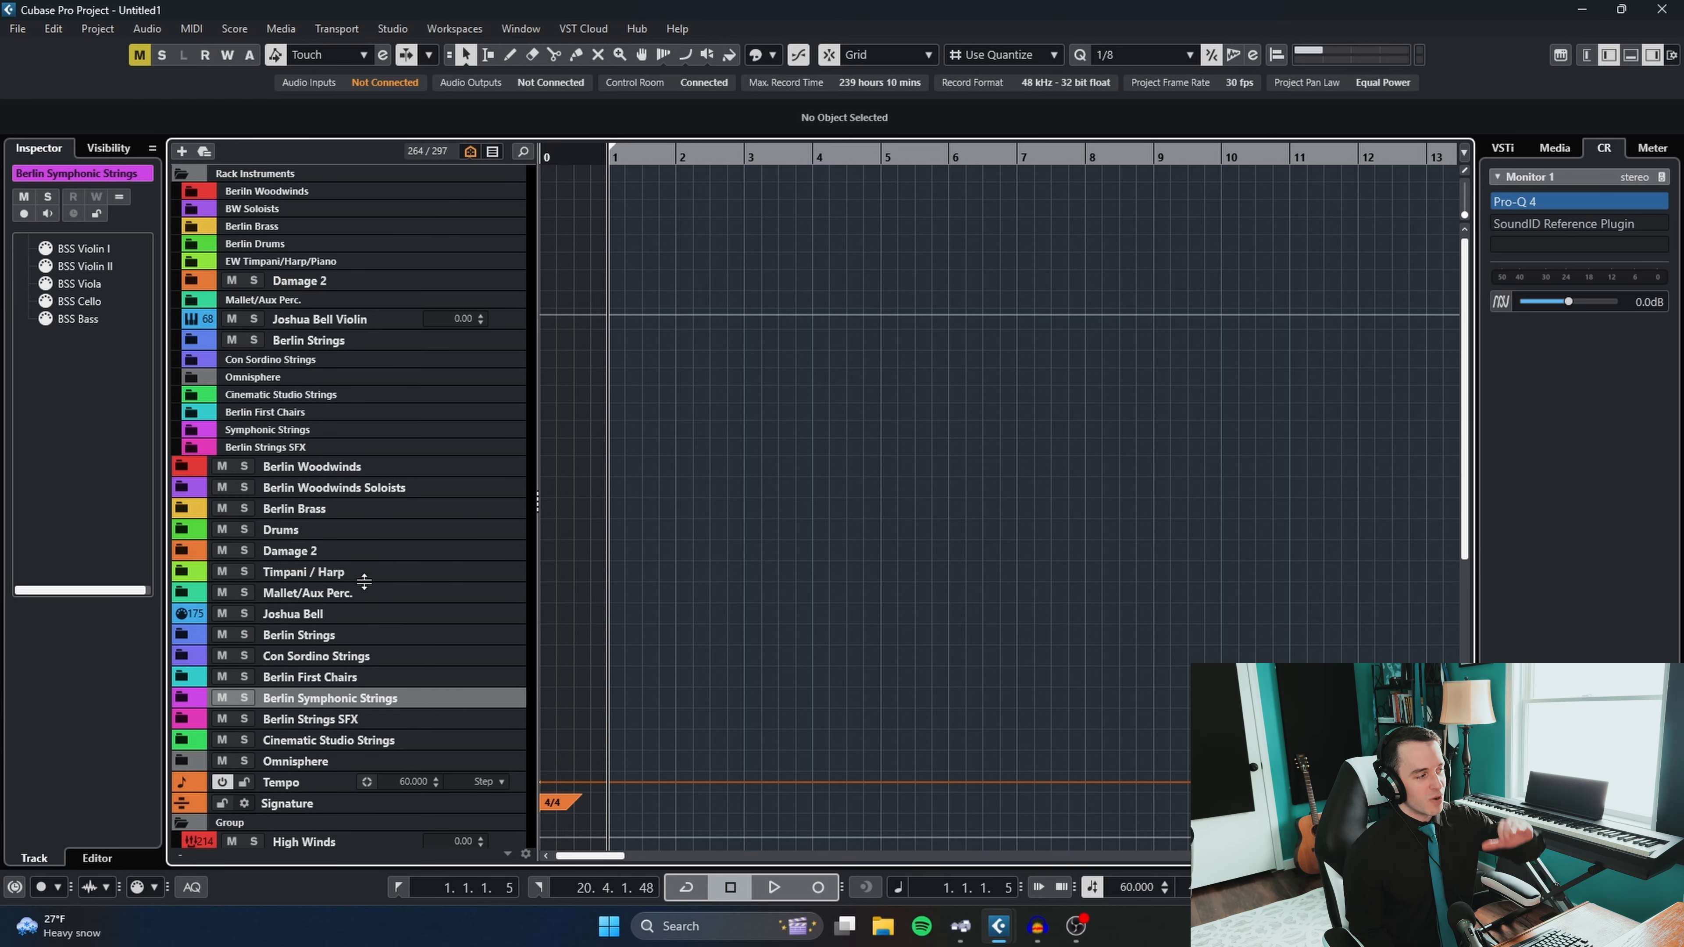
- Examine the instrument tracks of each library from Berlin Woodwinds through brass, percussion, Joshua Bell and strings to Omnisphere
click(380, 471)
click(366, 490)
click(361, 510)
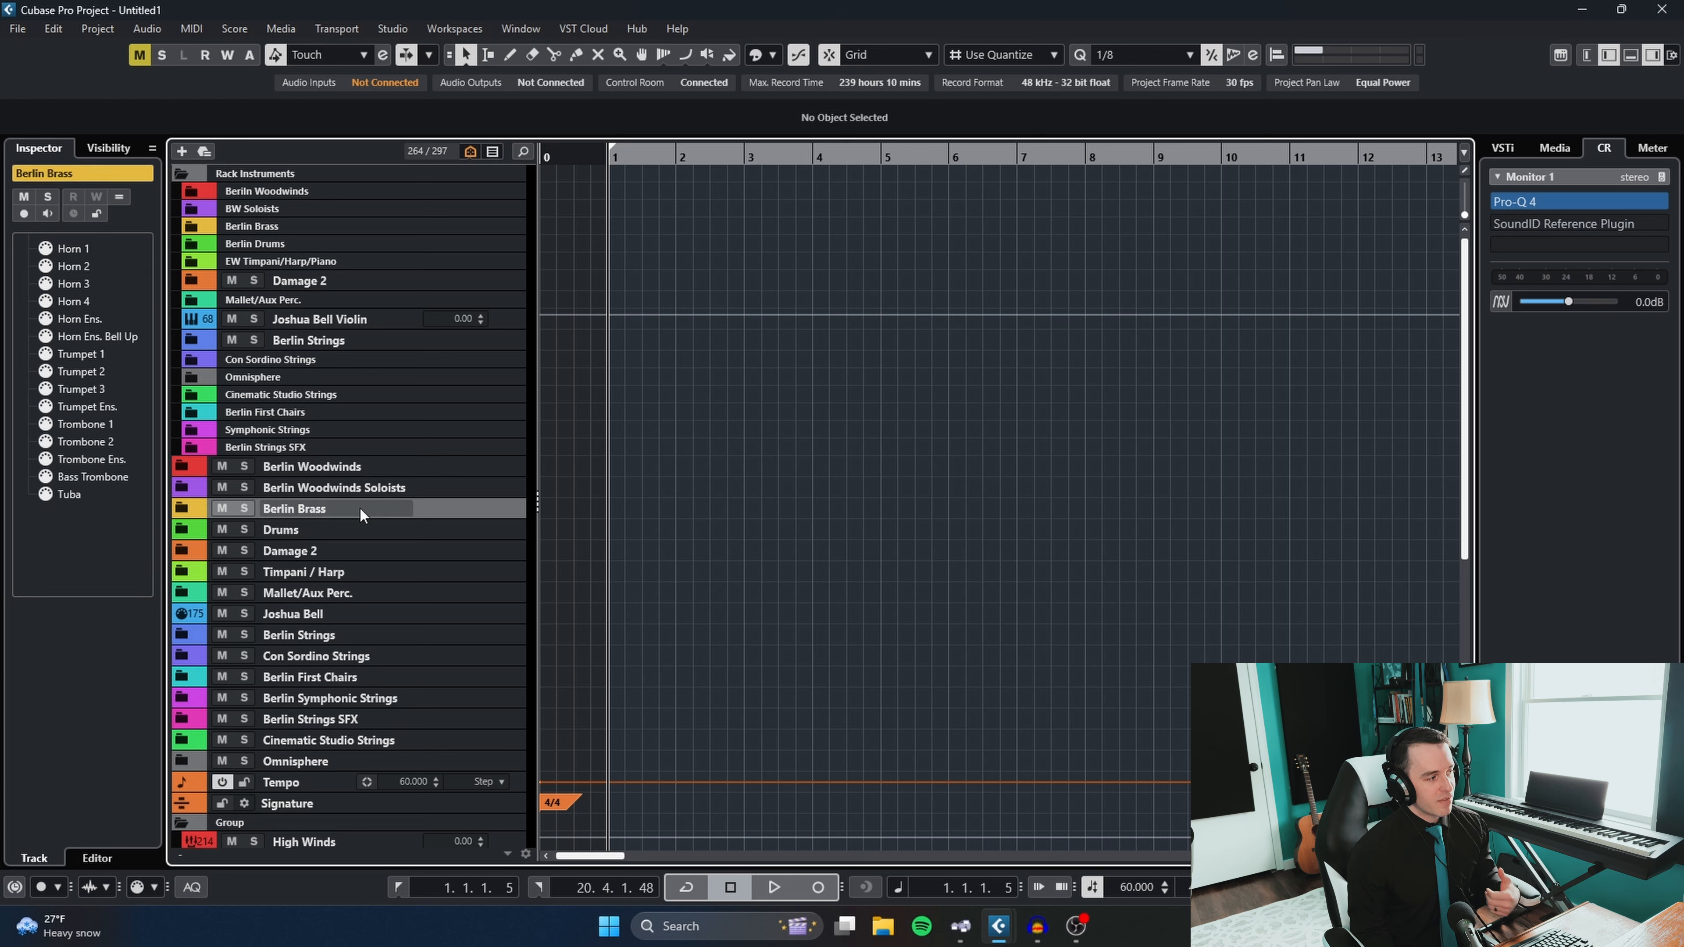
click(345, 530)
shift+click(342, 558)
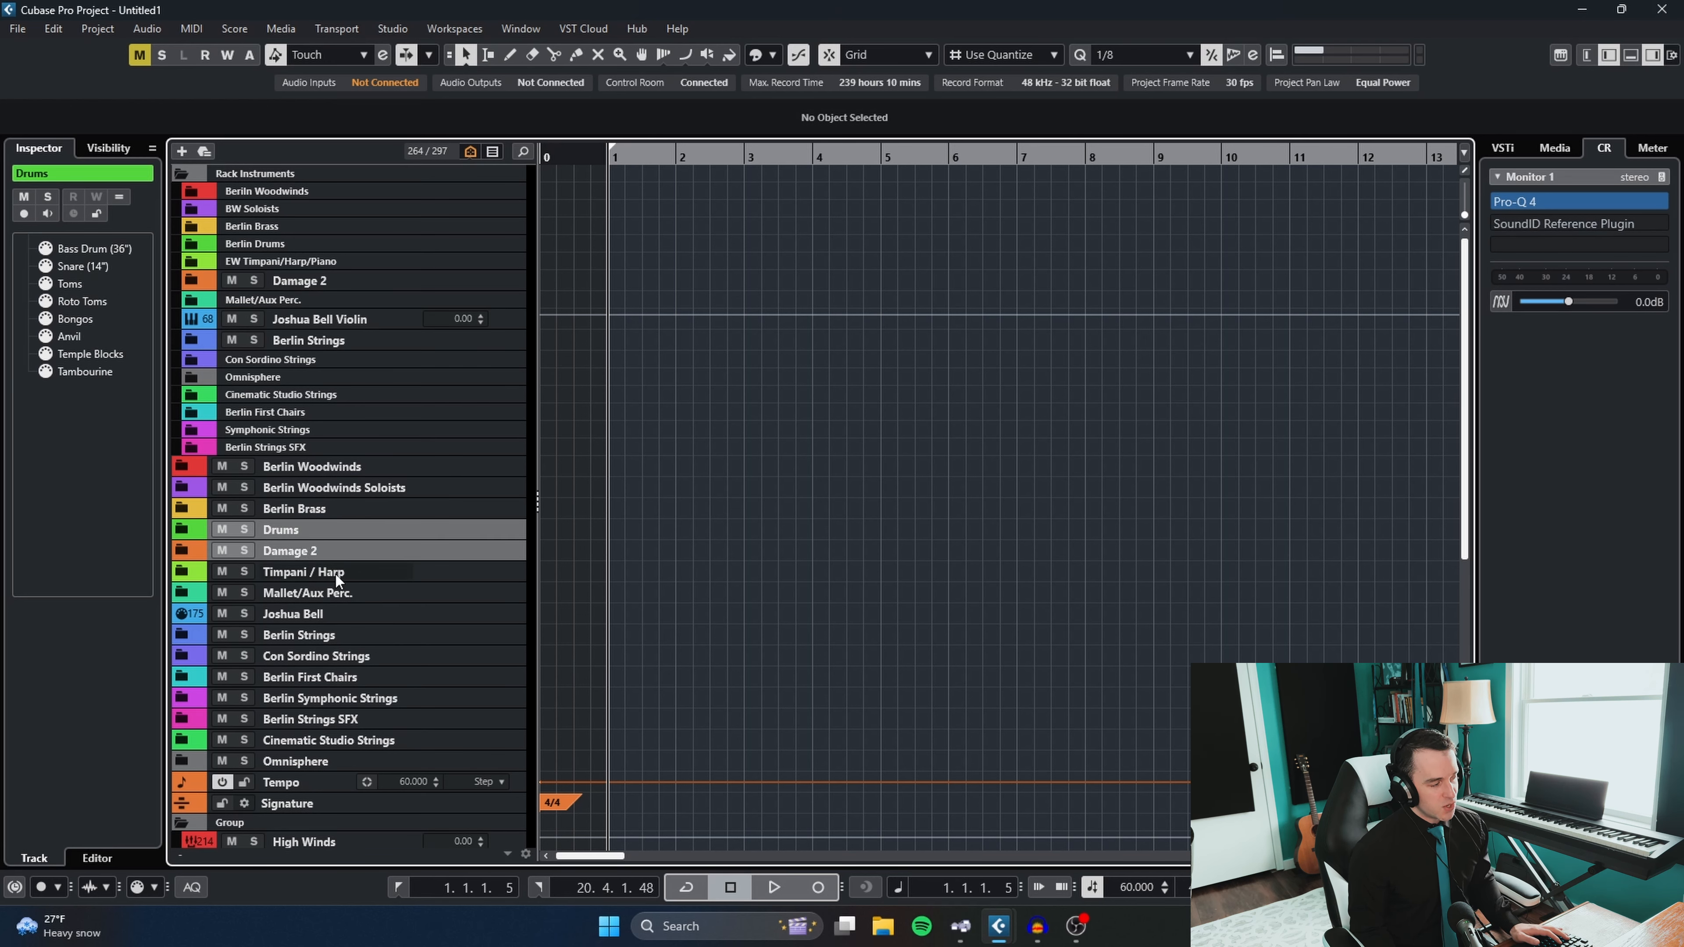
click(336, 574)
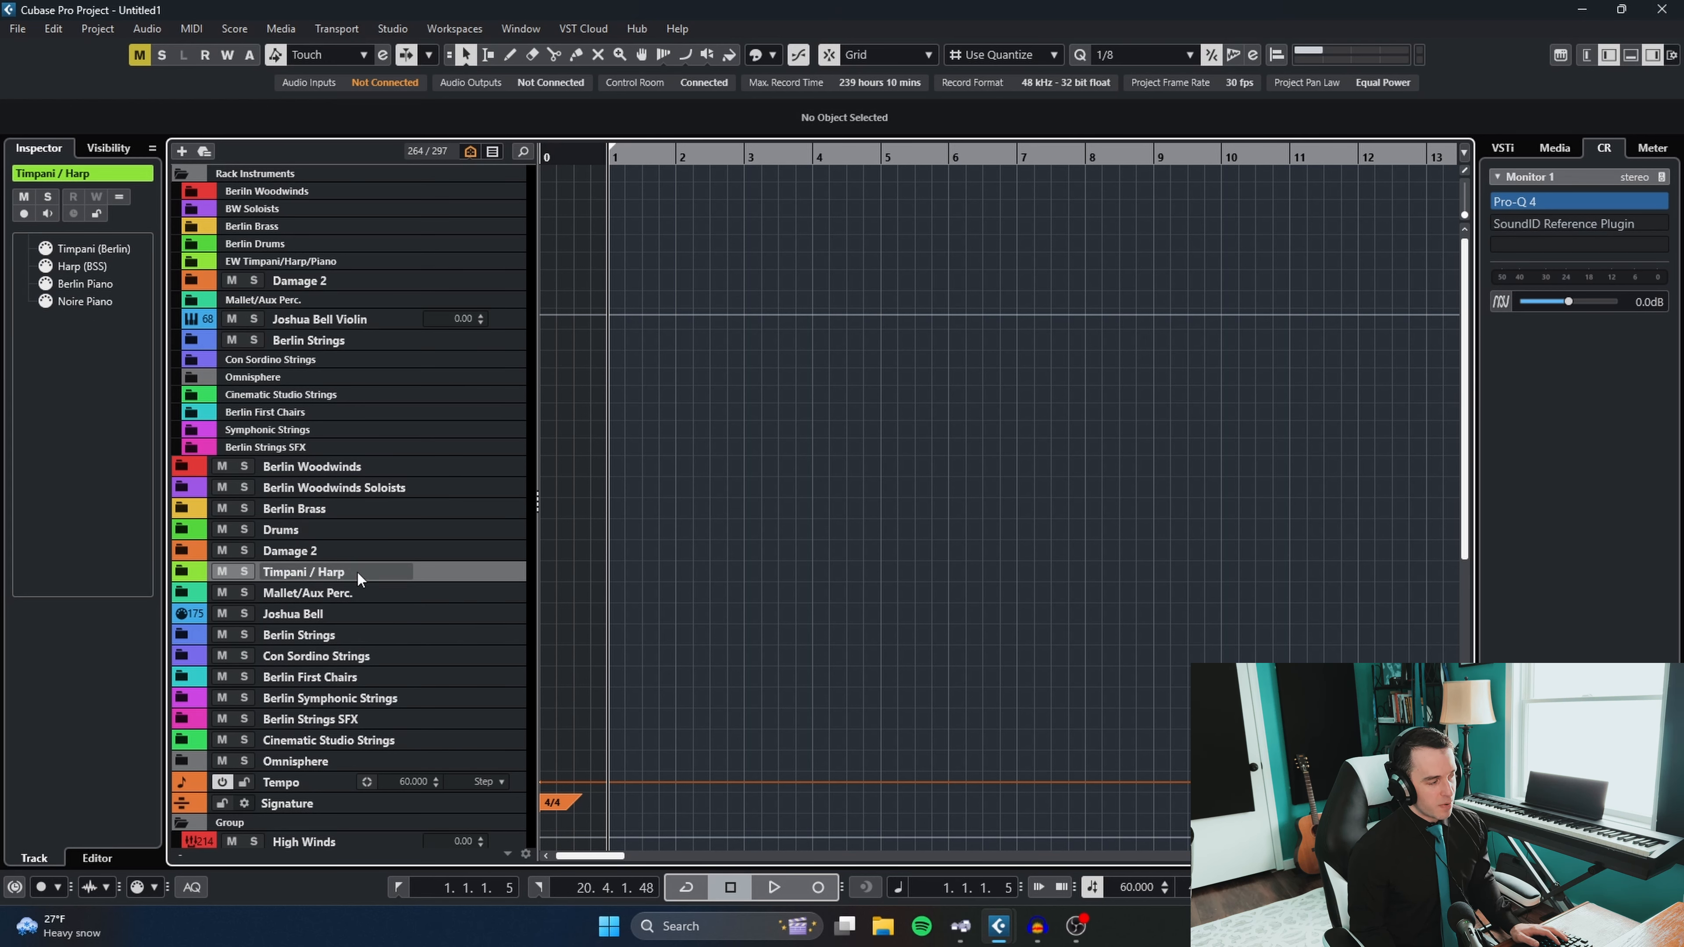
click(344, 589)
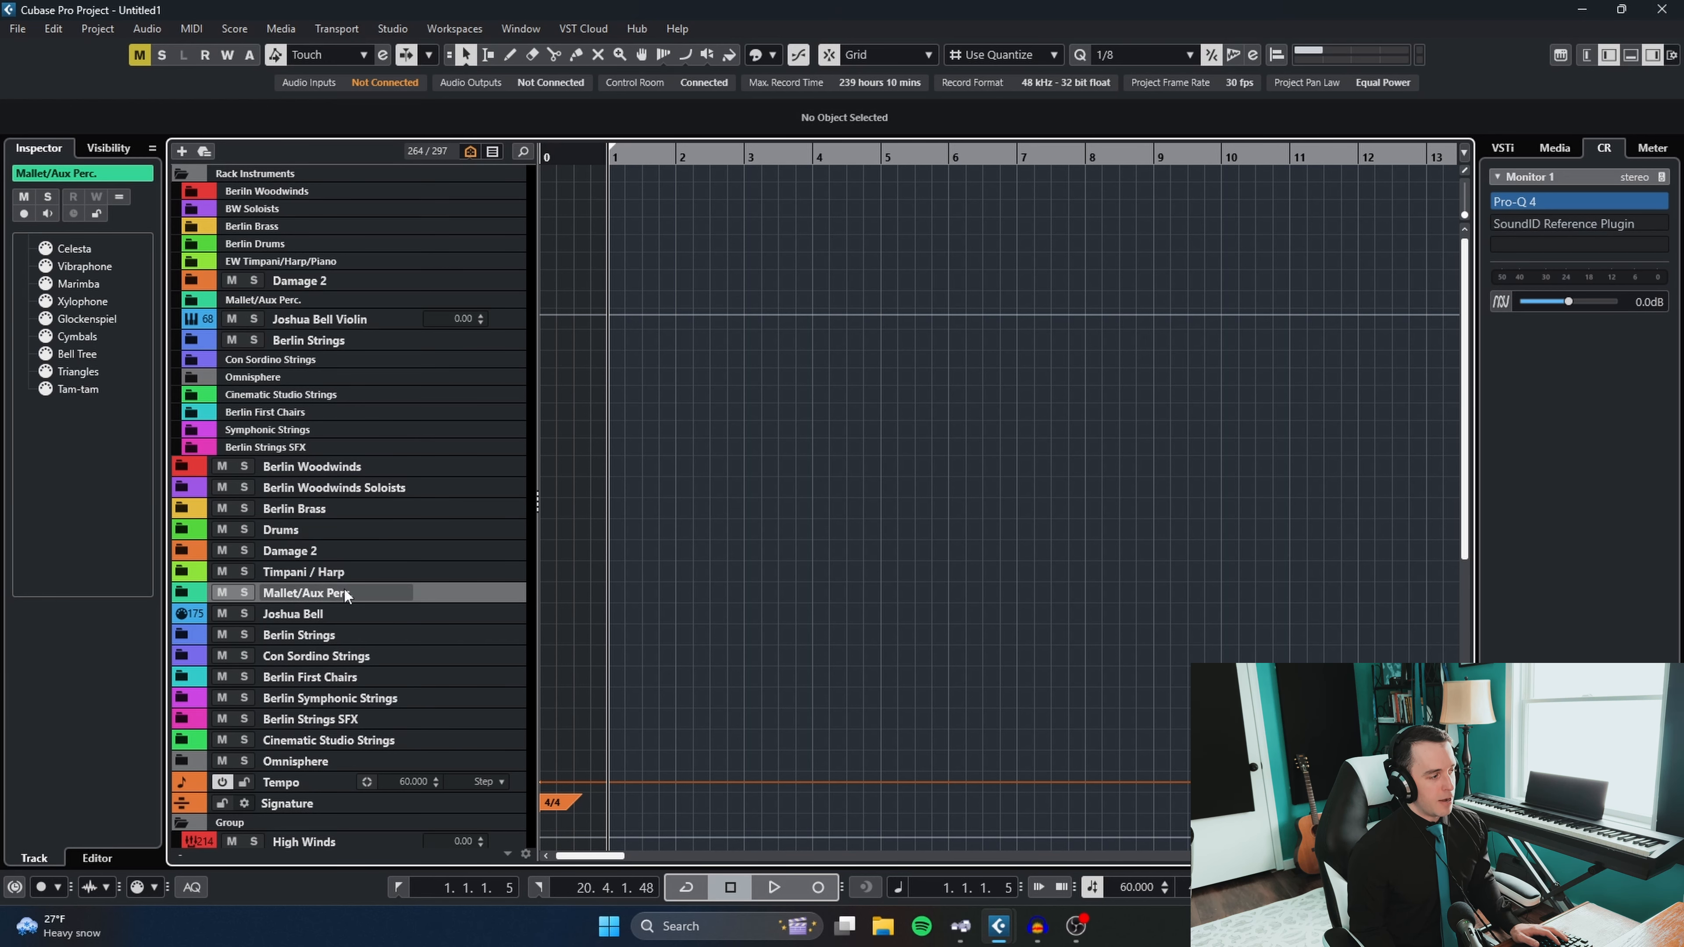
click(359, 613)
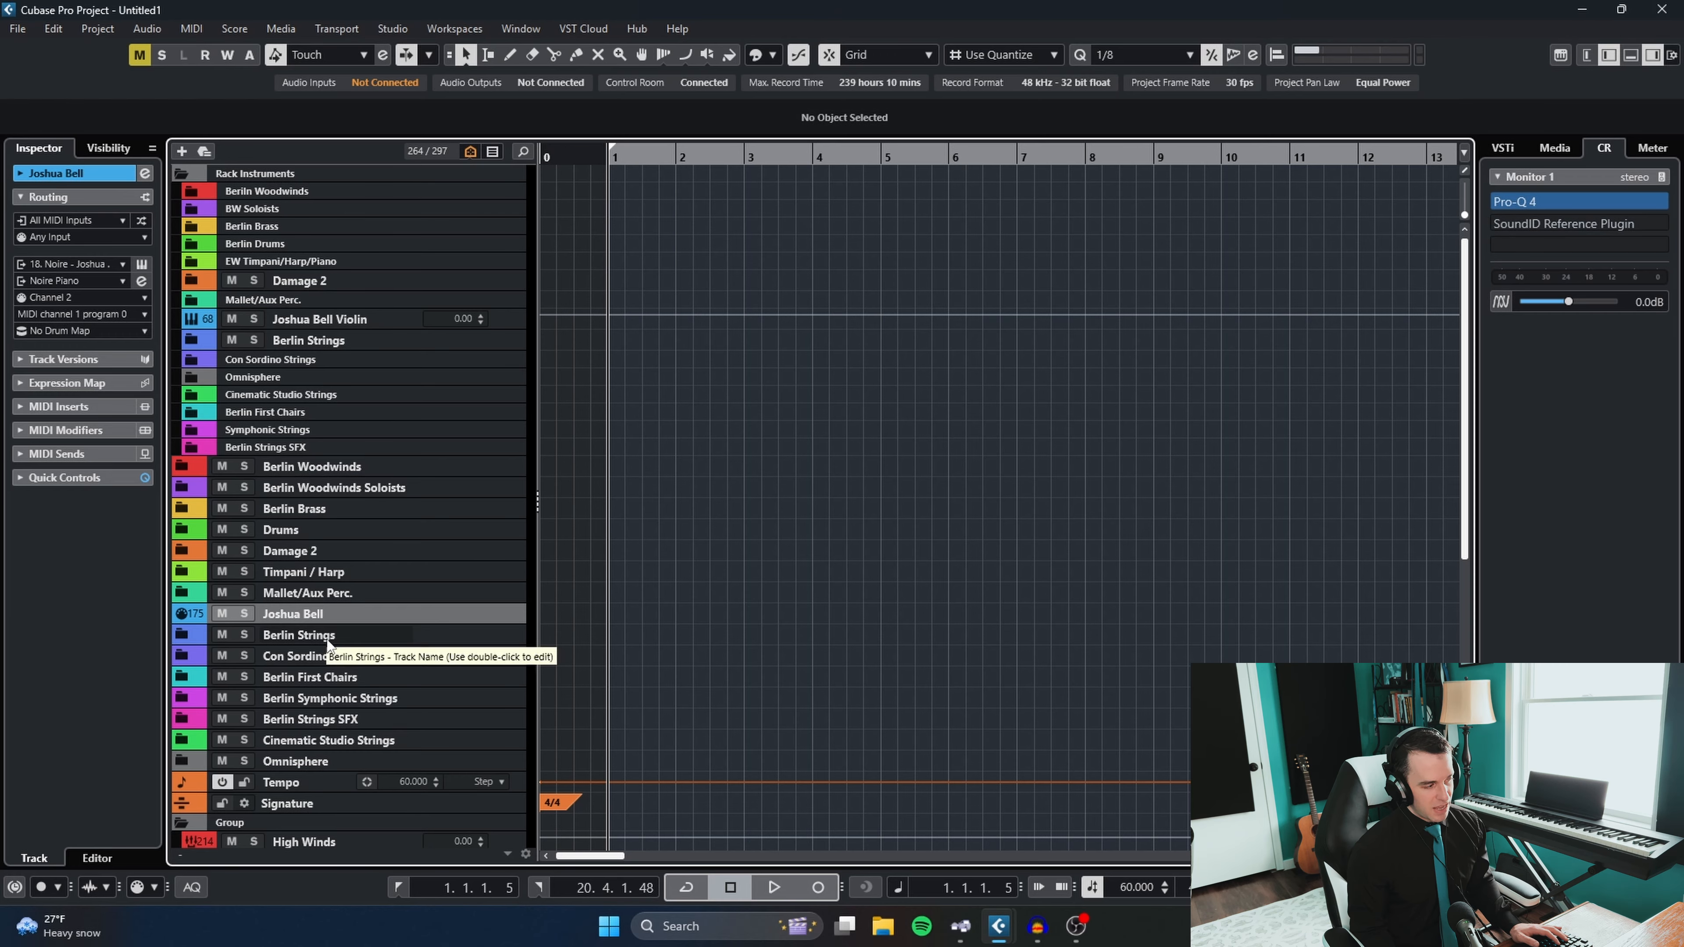
click(369, 635)
shift+click(340, 741)
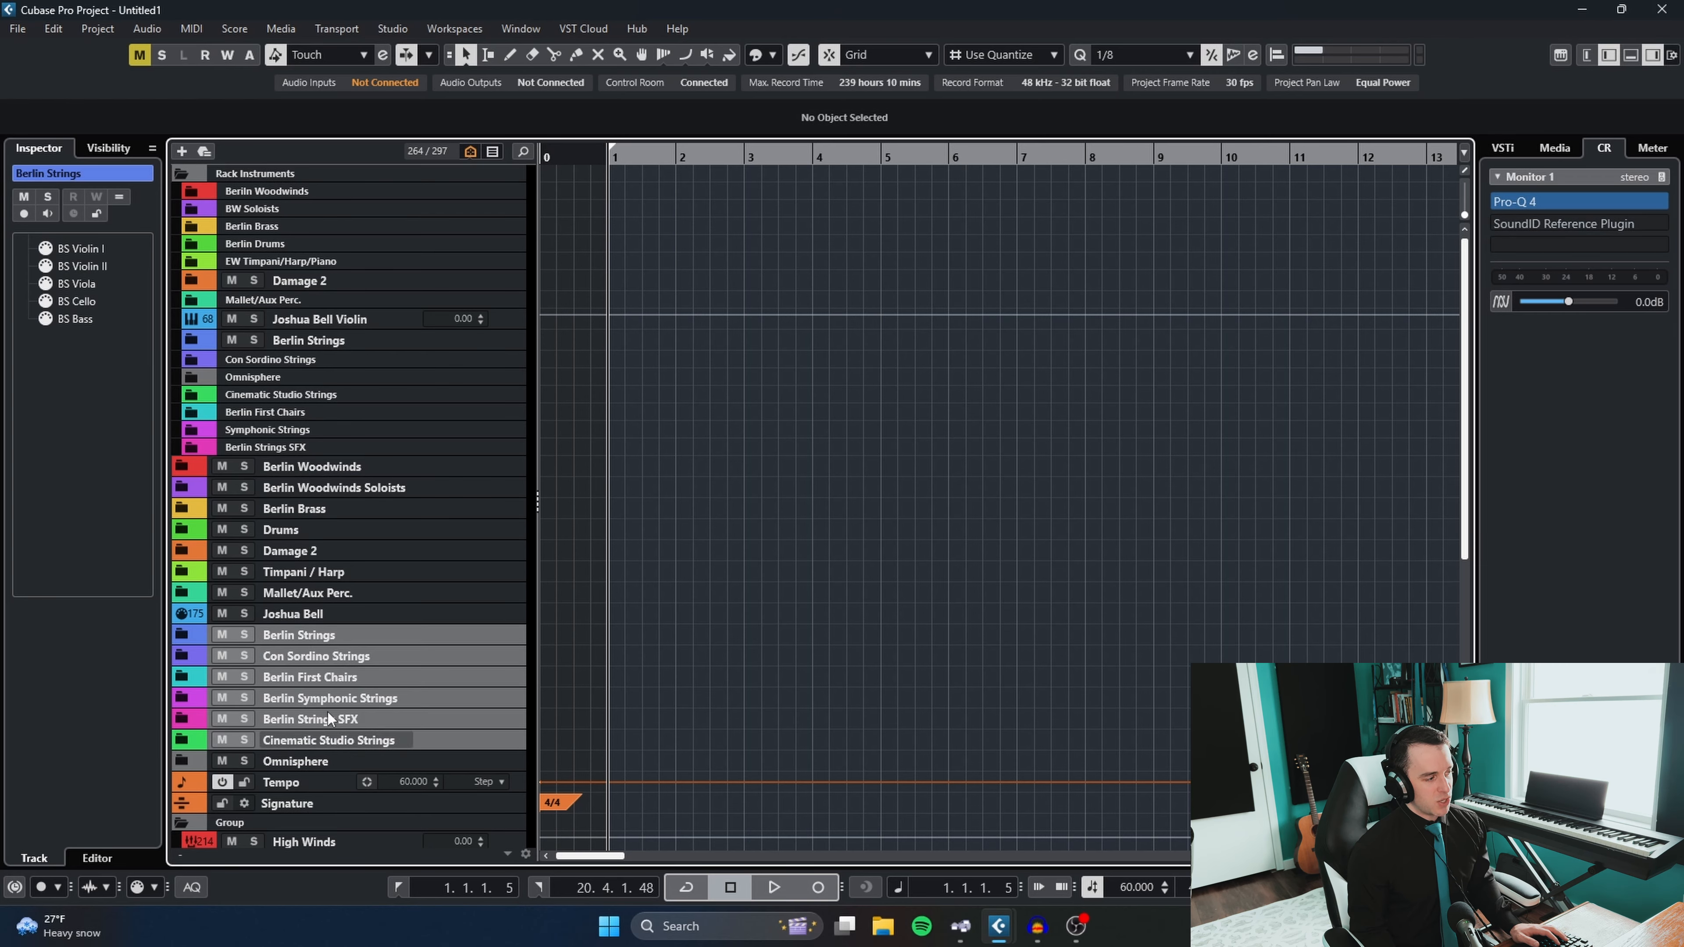
click(305, 741)
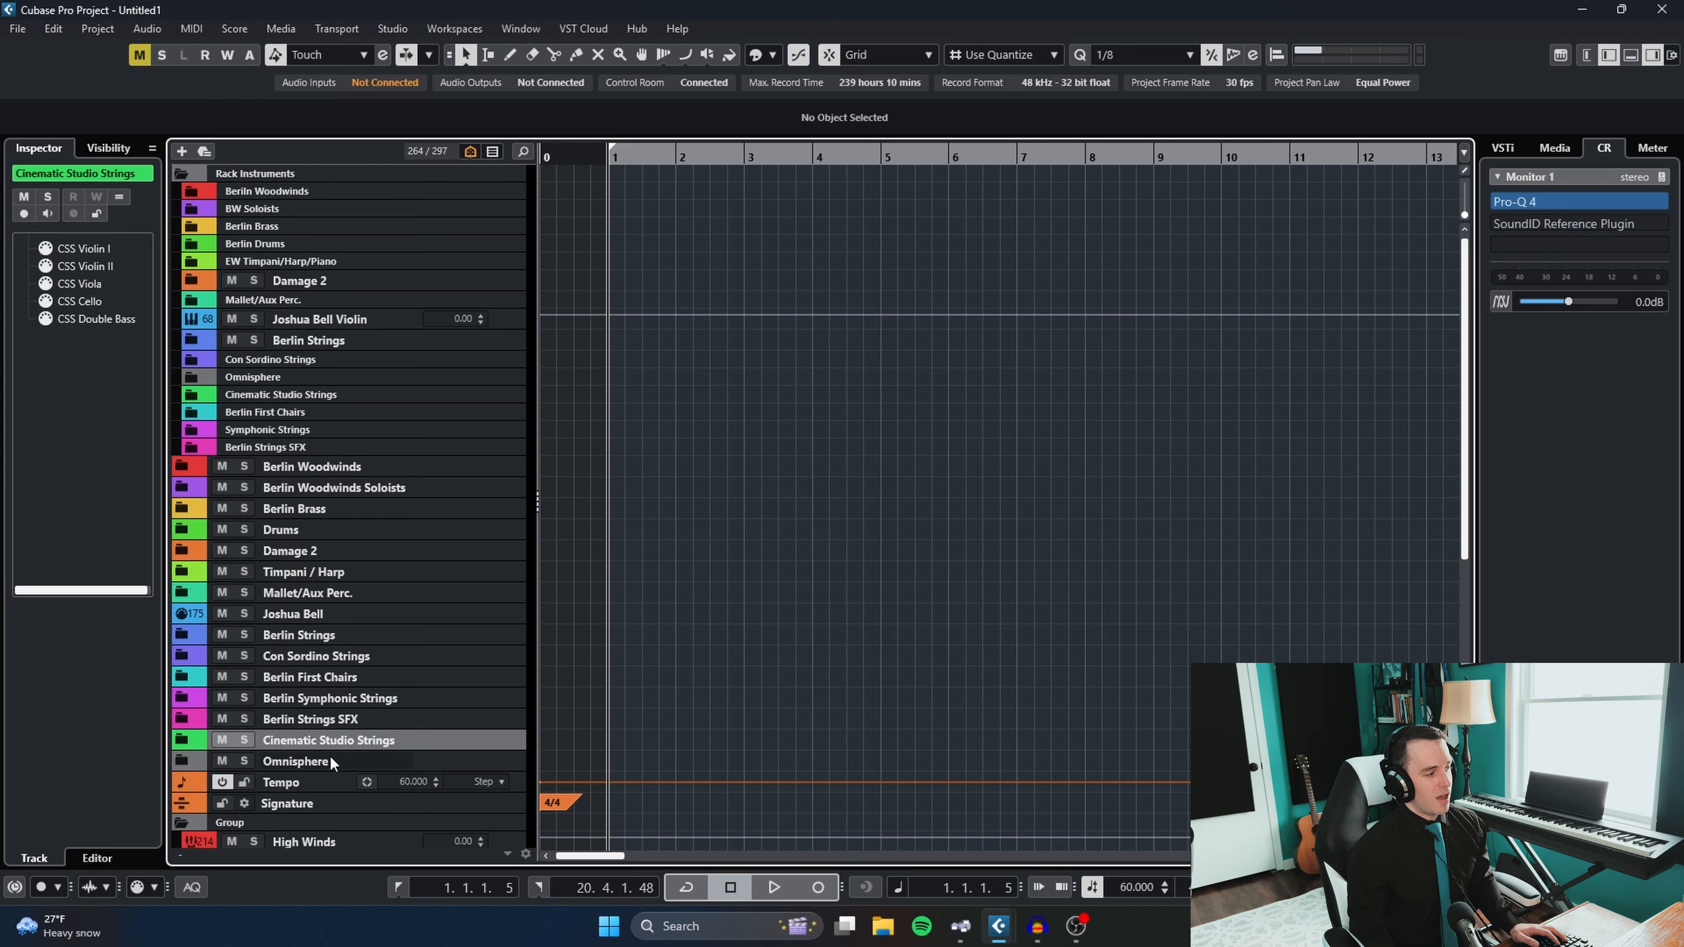
click(330, 760)
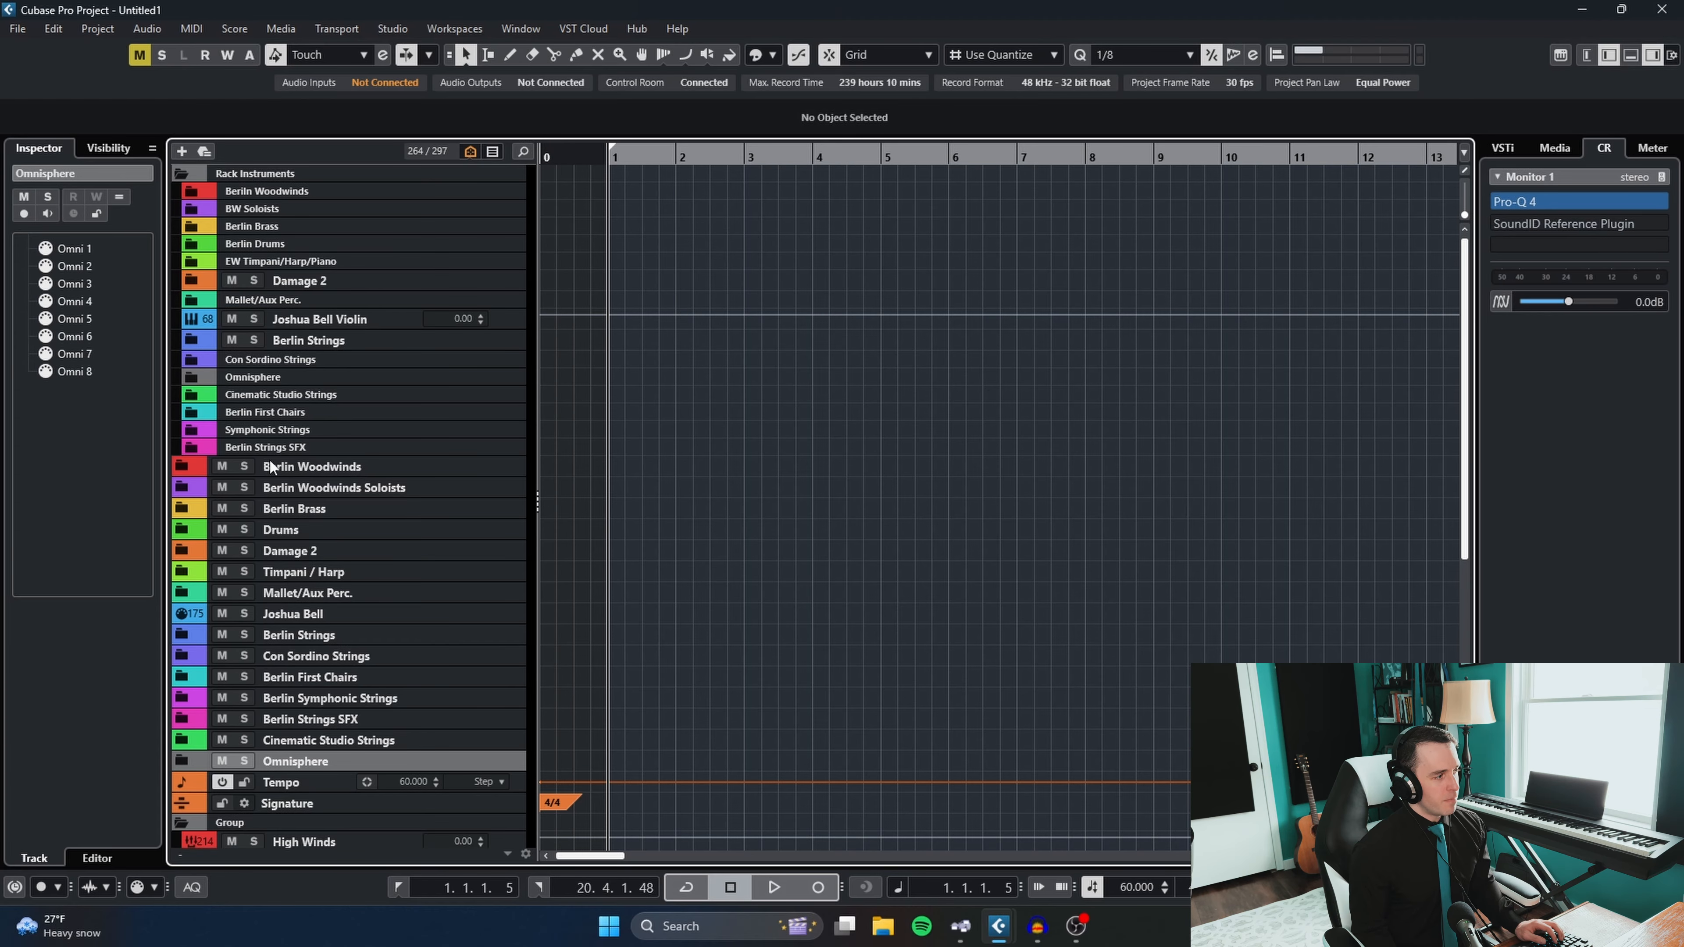
- Expand the Berlin Woodwinds, Berlin Brass and Berlin Woodwinds Soloists folders to list their individual instrument tracks
click(179, 468)
scroll(636, 475, down, 2)
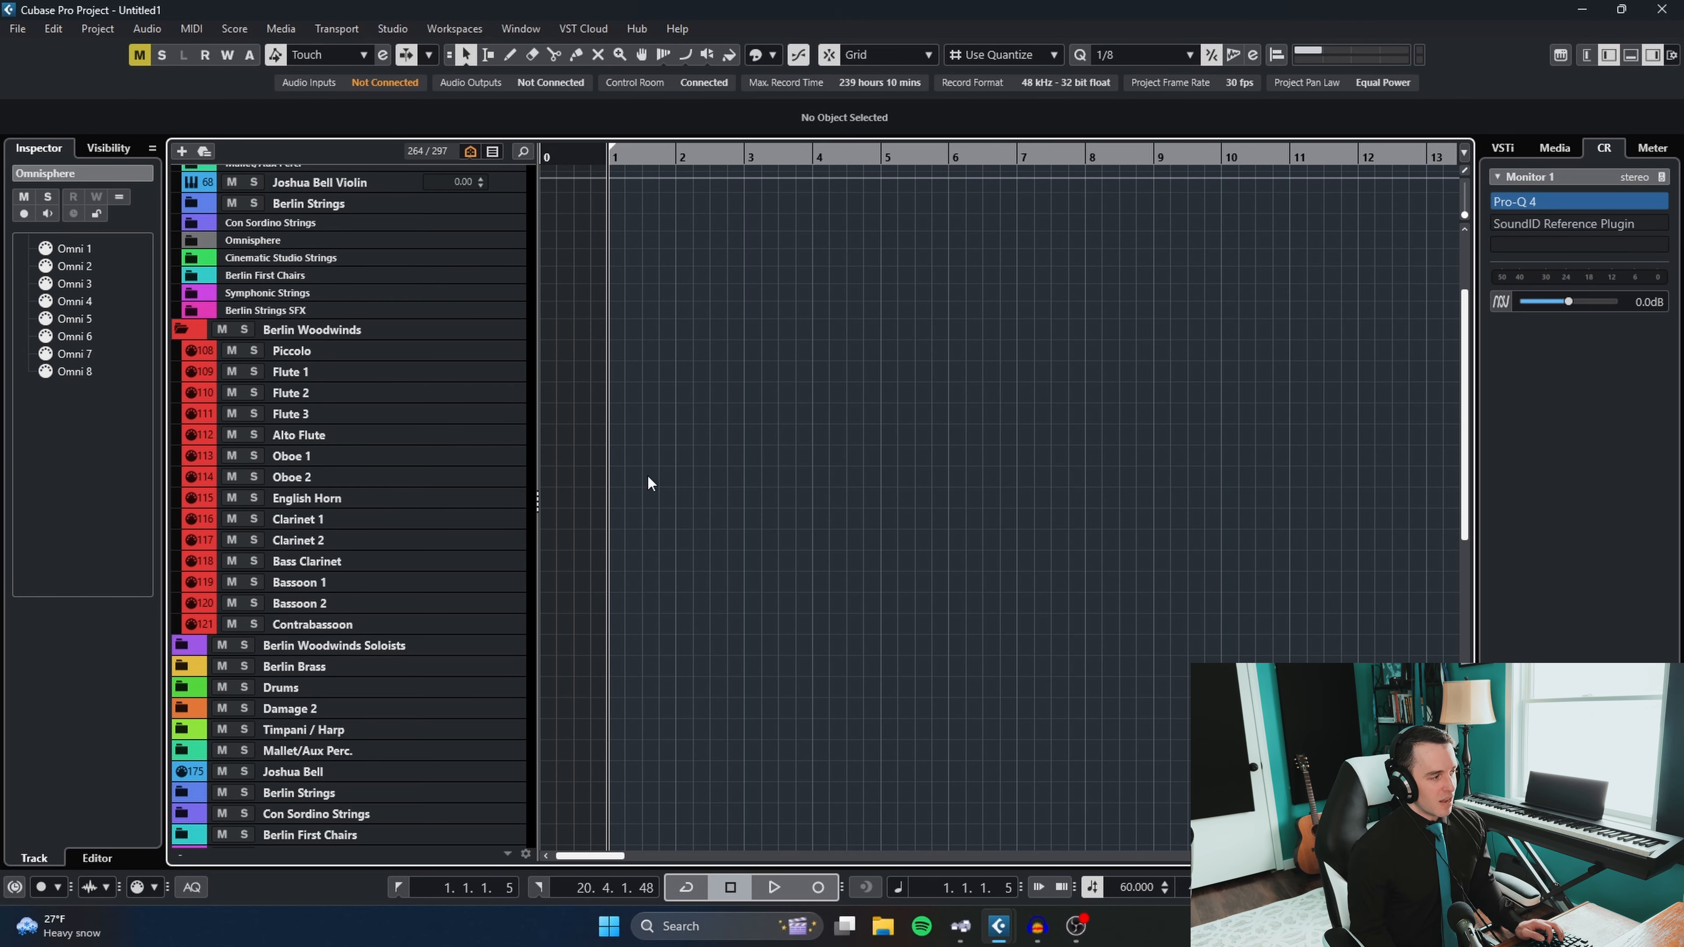
click(324, 352)
click(181, 667)
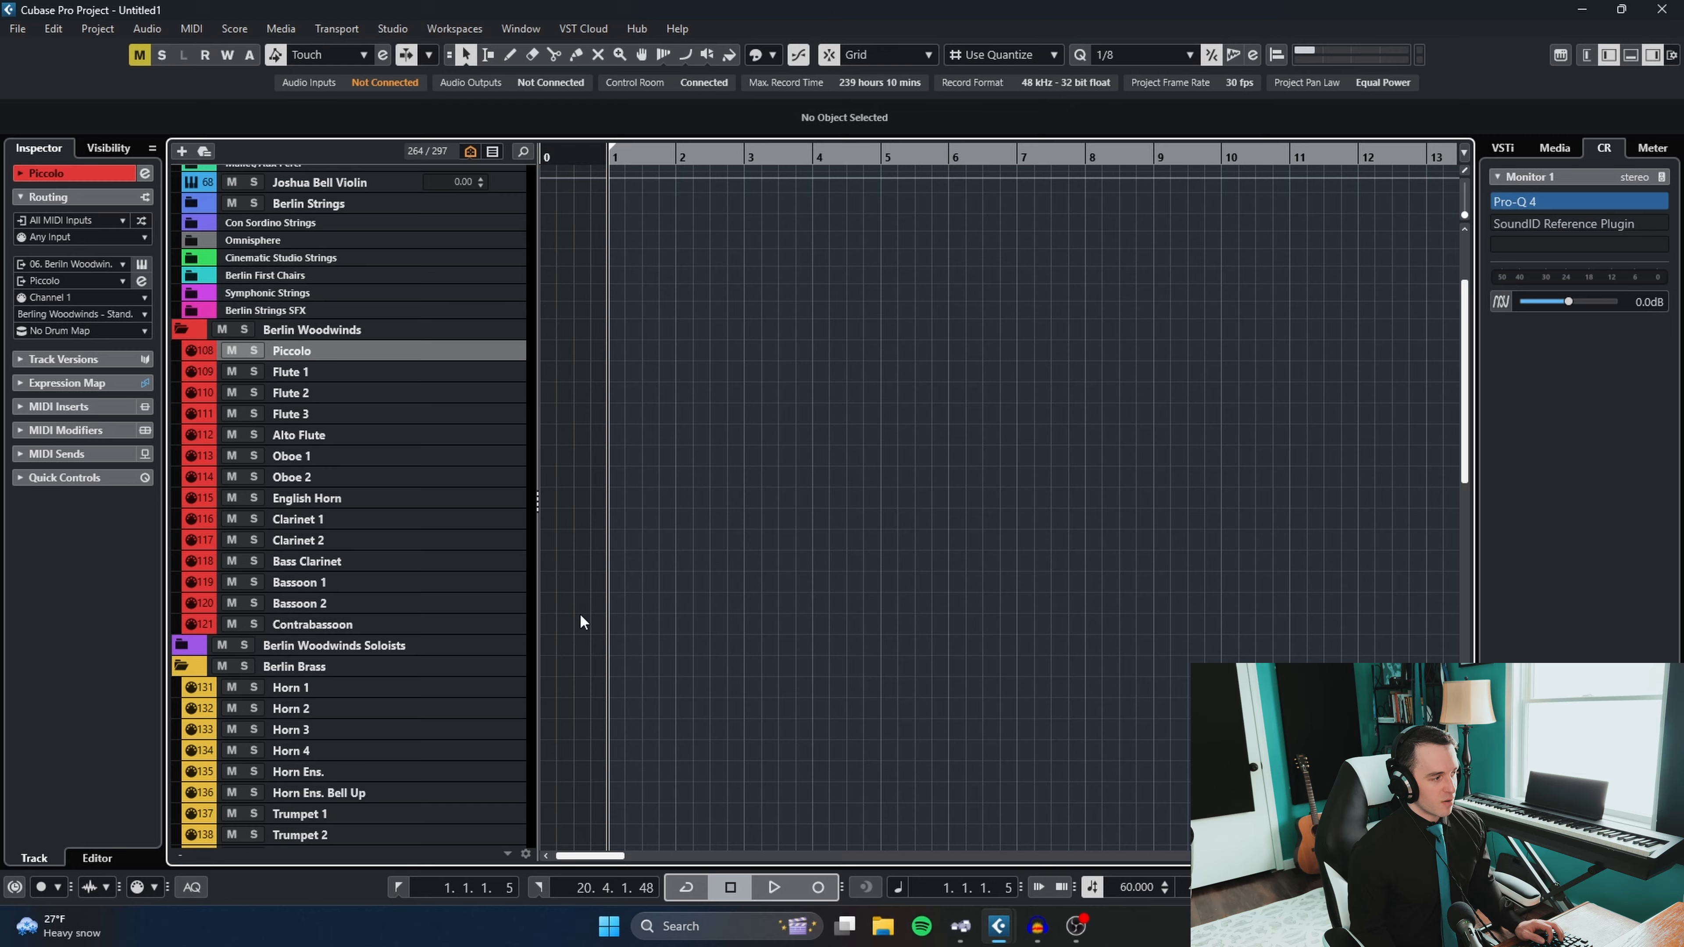
click(186, 645)
scroll(440, 594, down, 4)
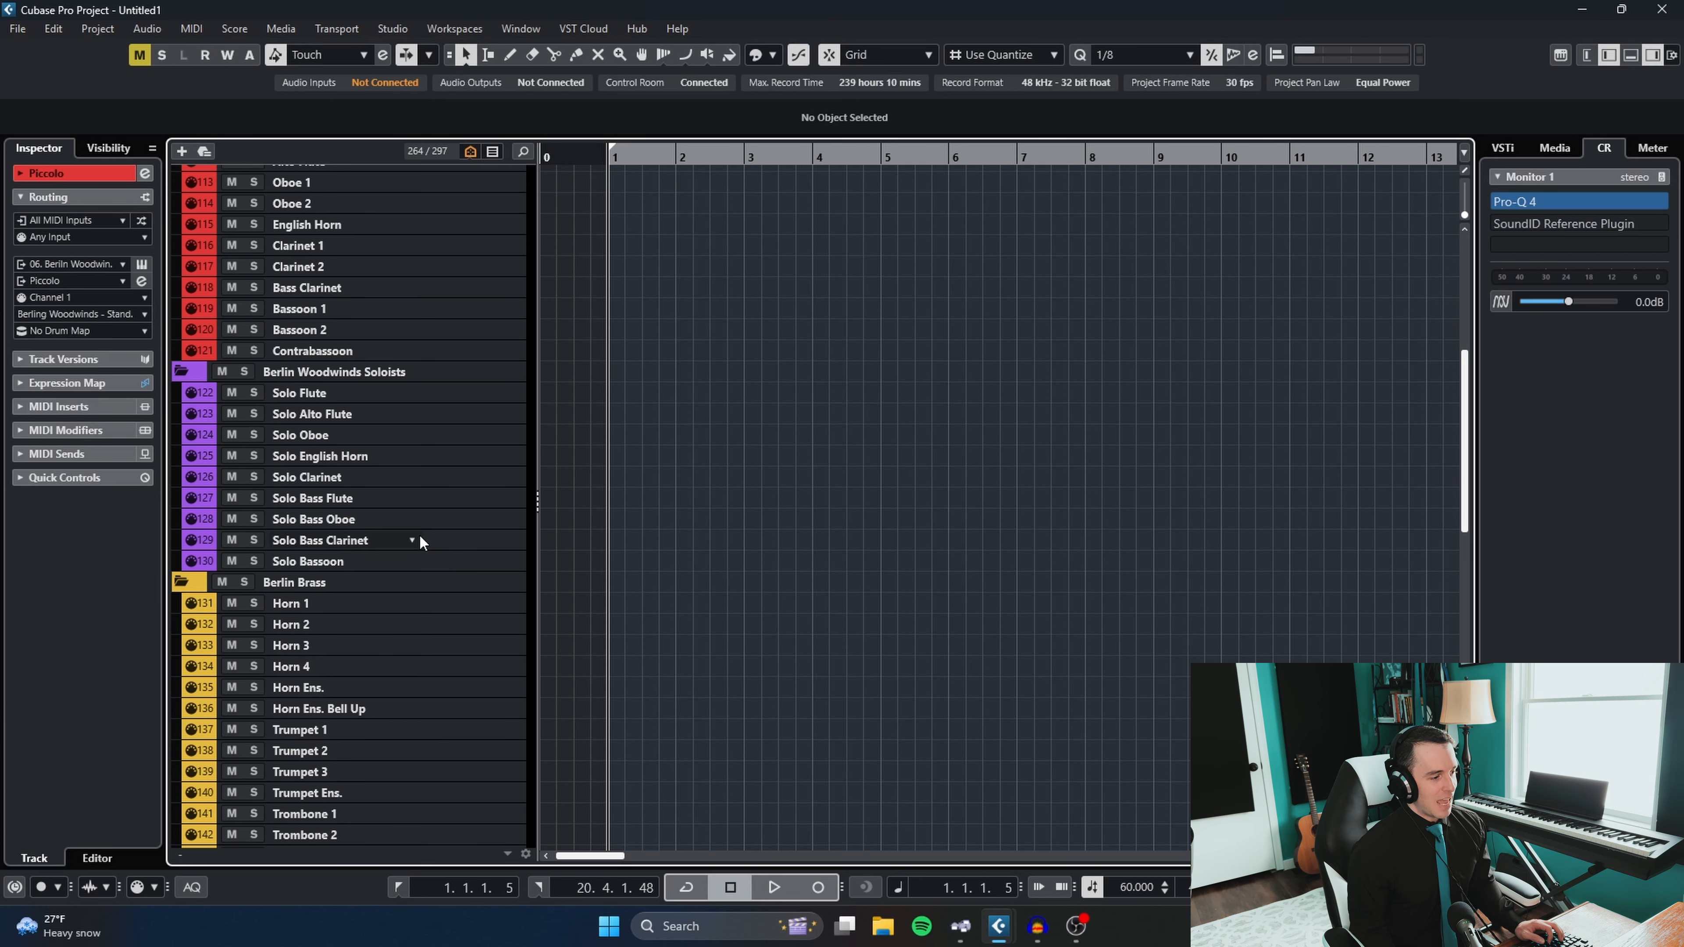
scroll(361, 541, down, 2)
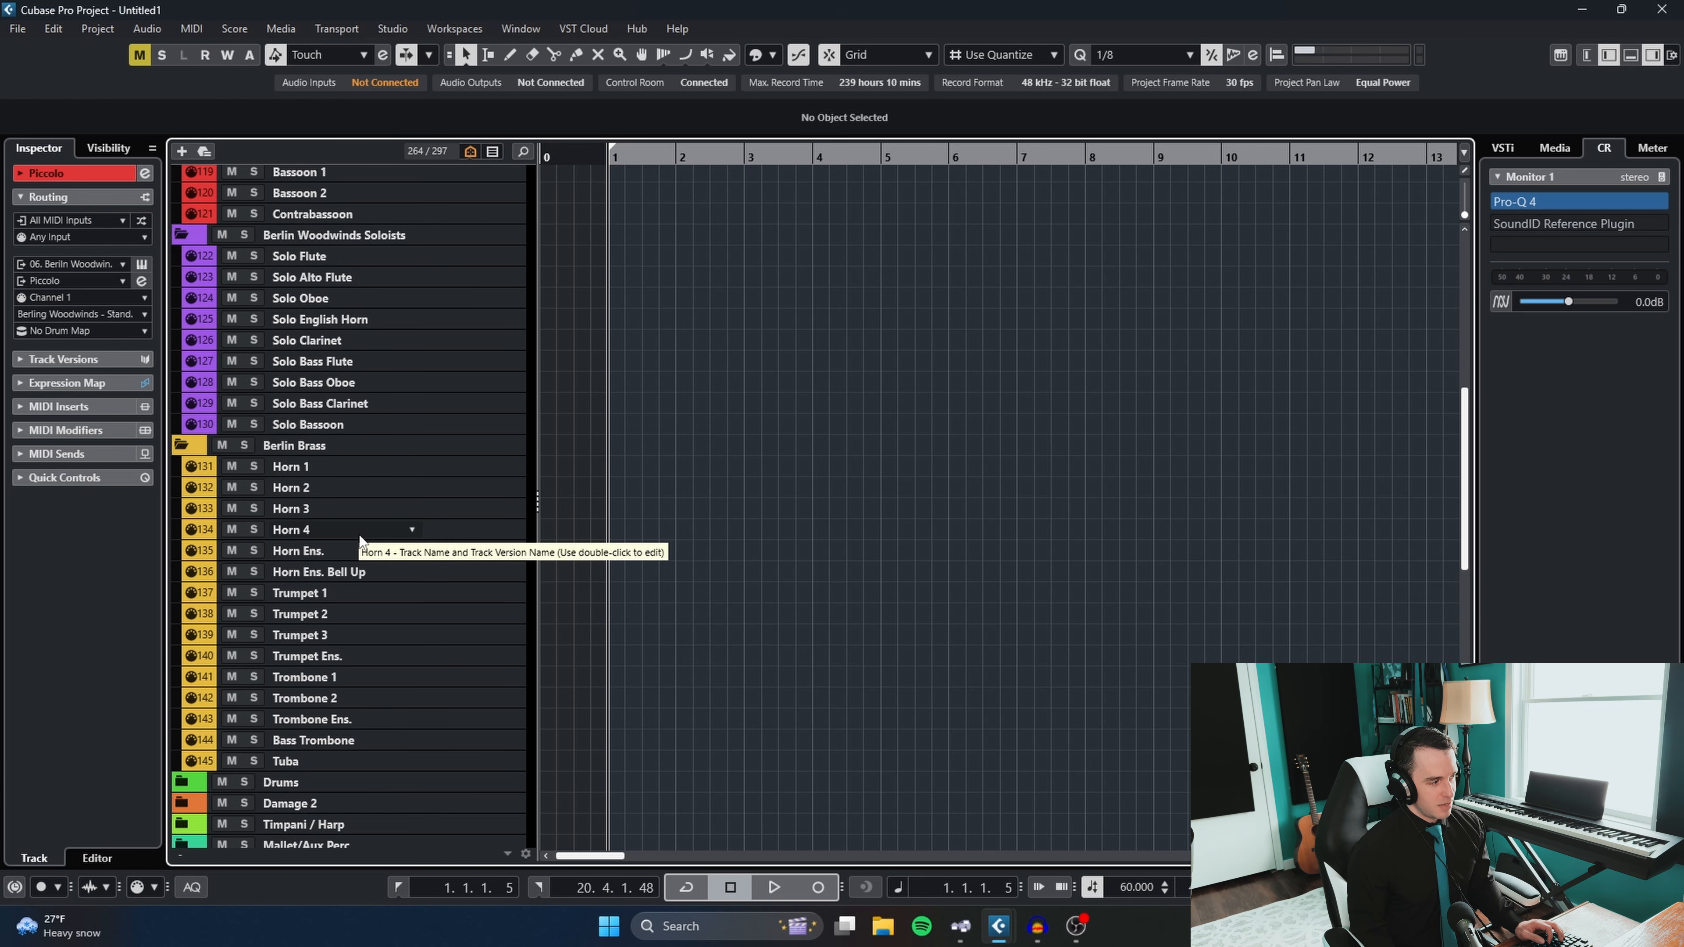
- Inspect the Berlin Brass tracks from Horn 1 to Horn Ens., temporarily enlarging Horn 1 to view its track controls
scroll(362, 541, down, 2)
click(374, 332)
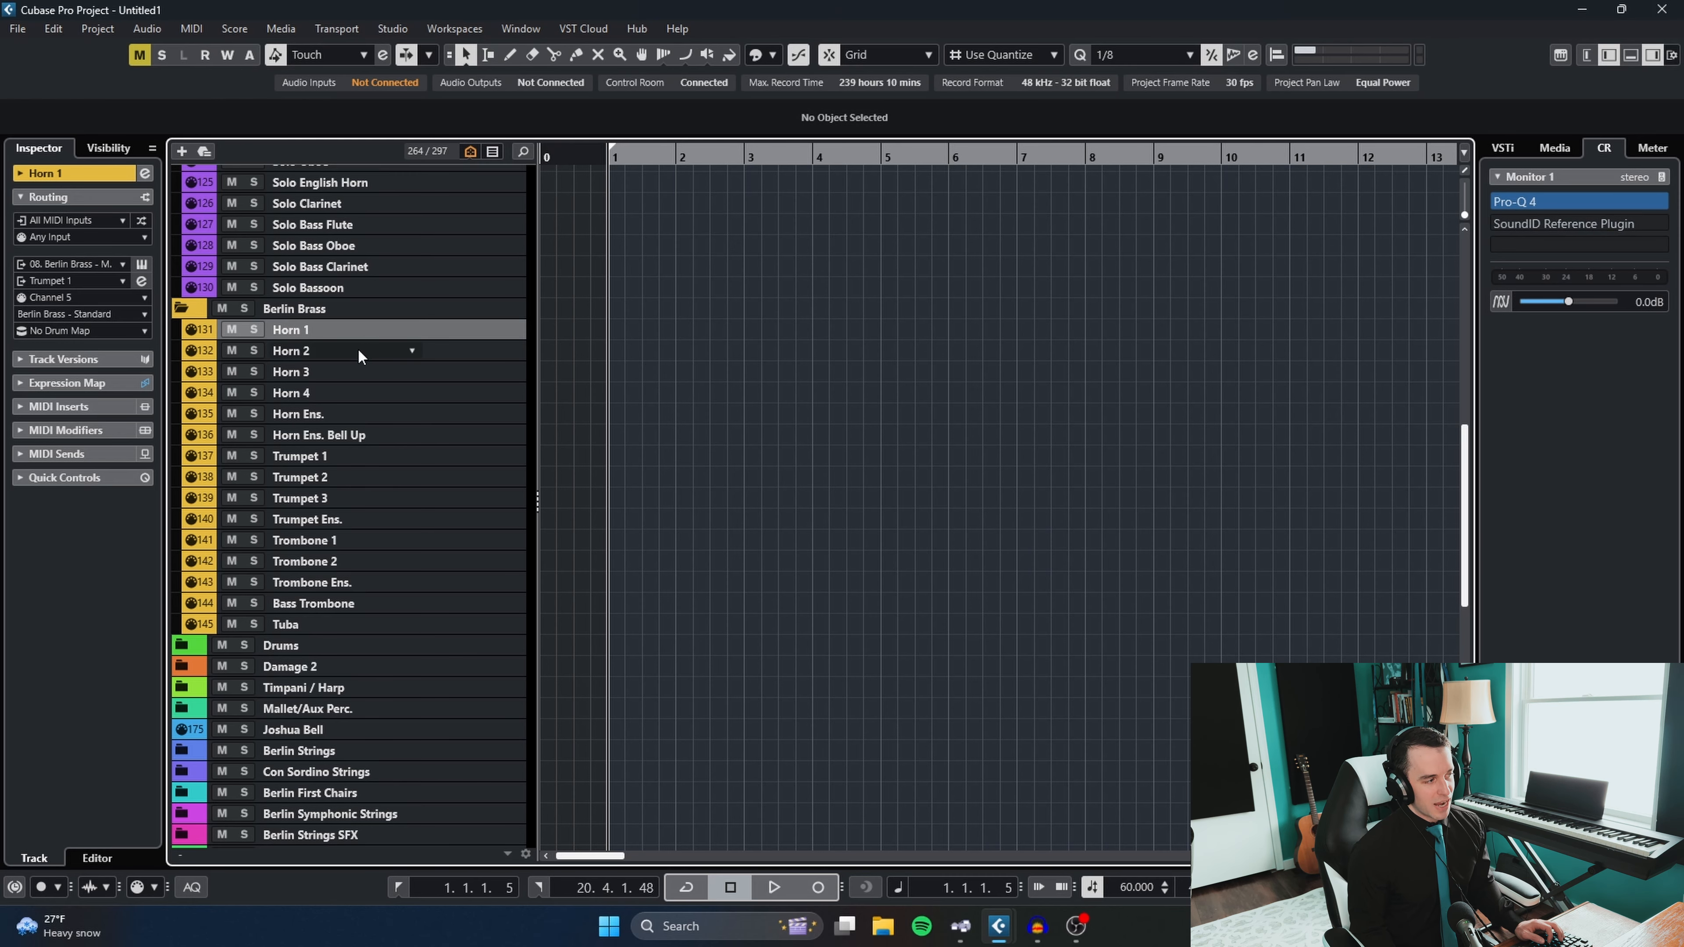
drag(367, 340, 362, 360)
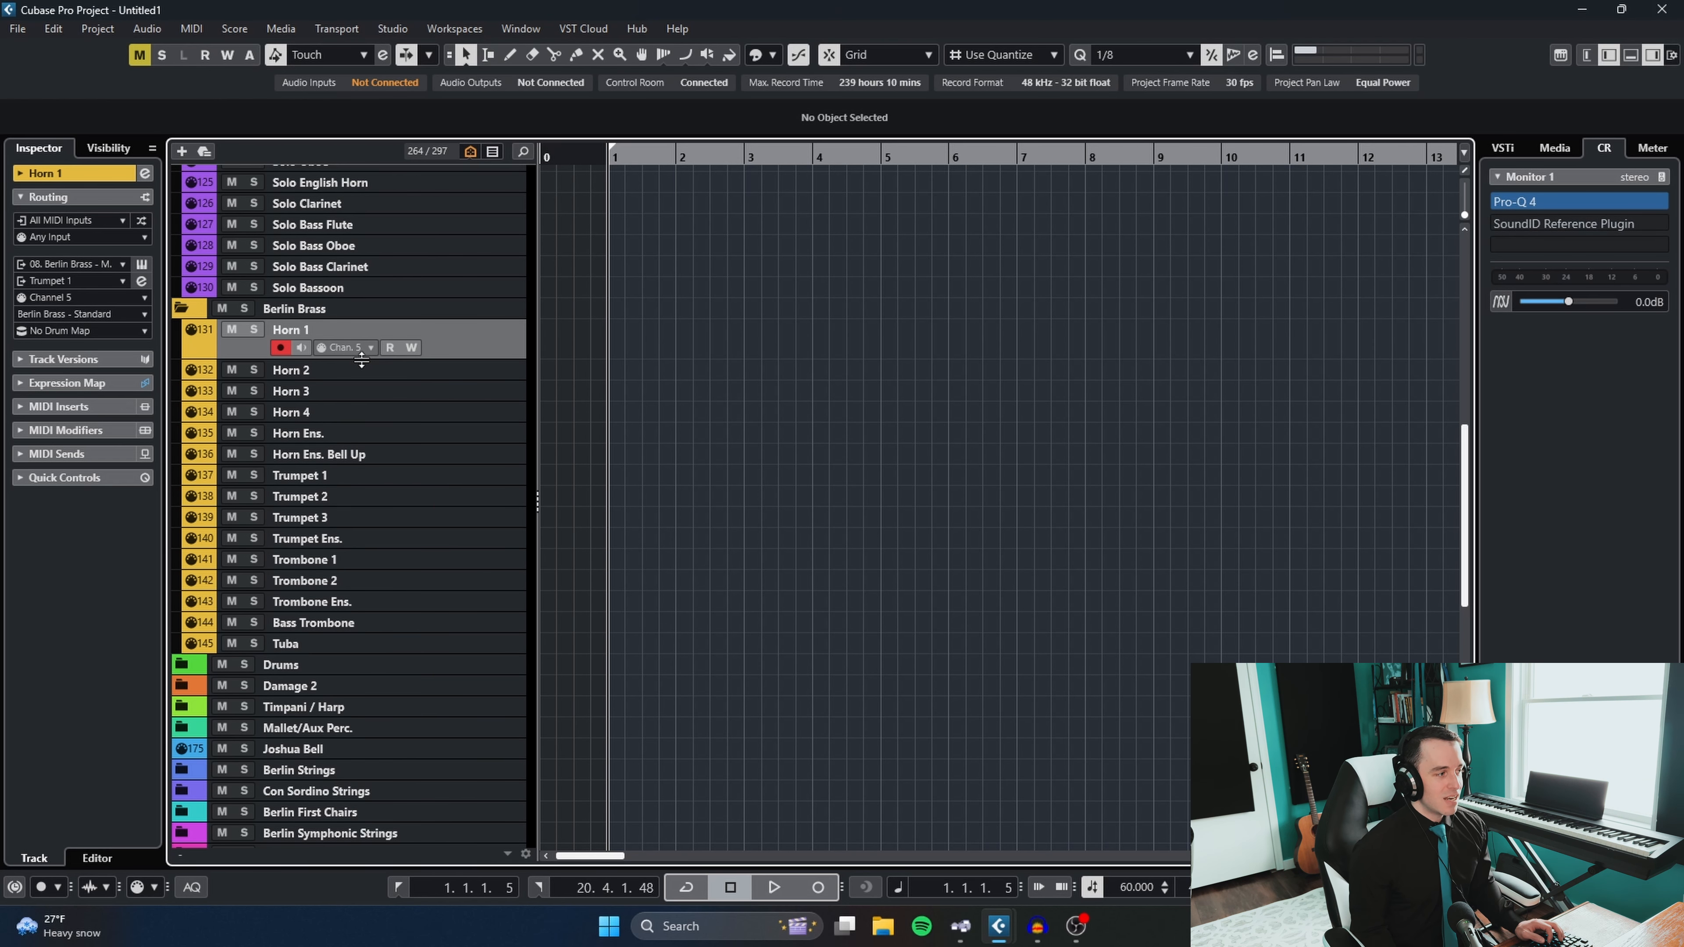
drag(368, 351, 370, 344)
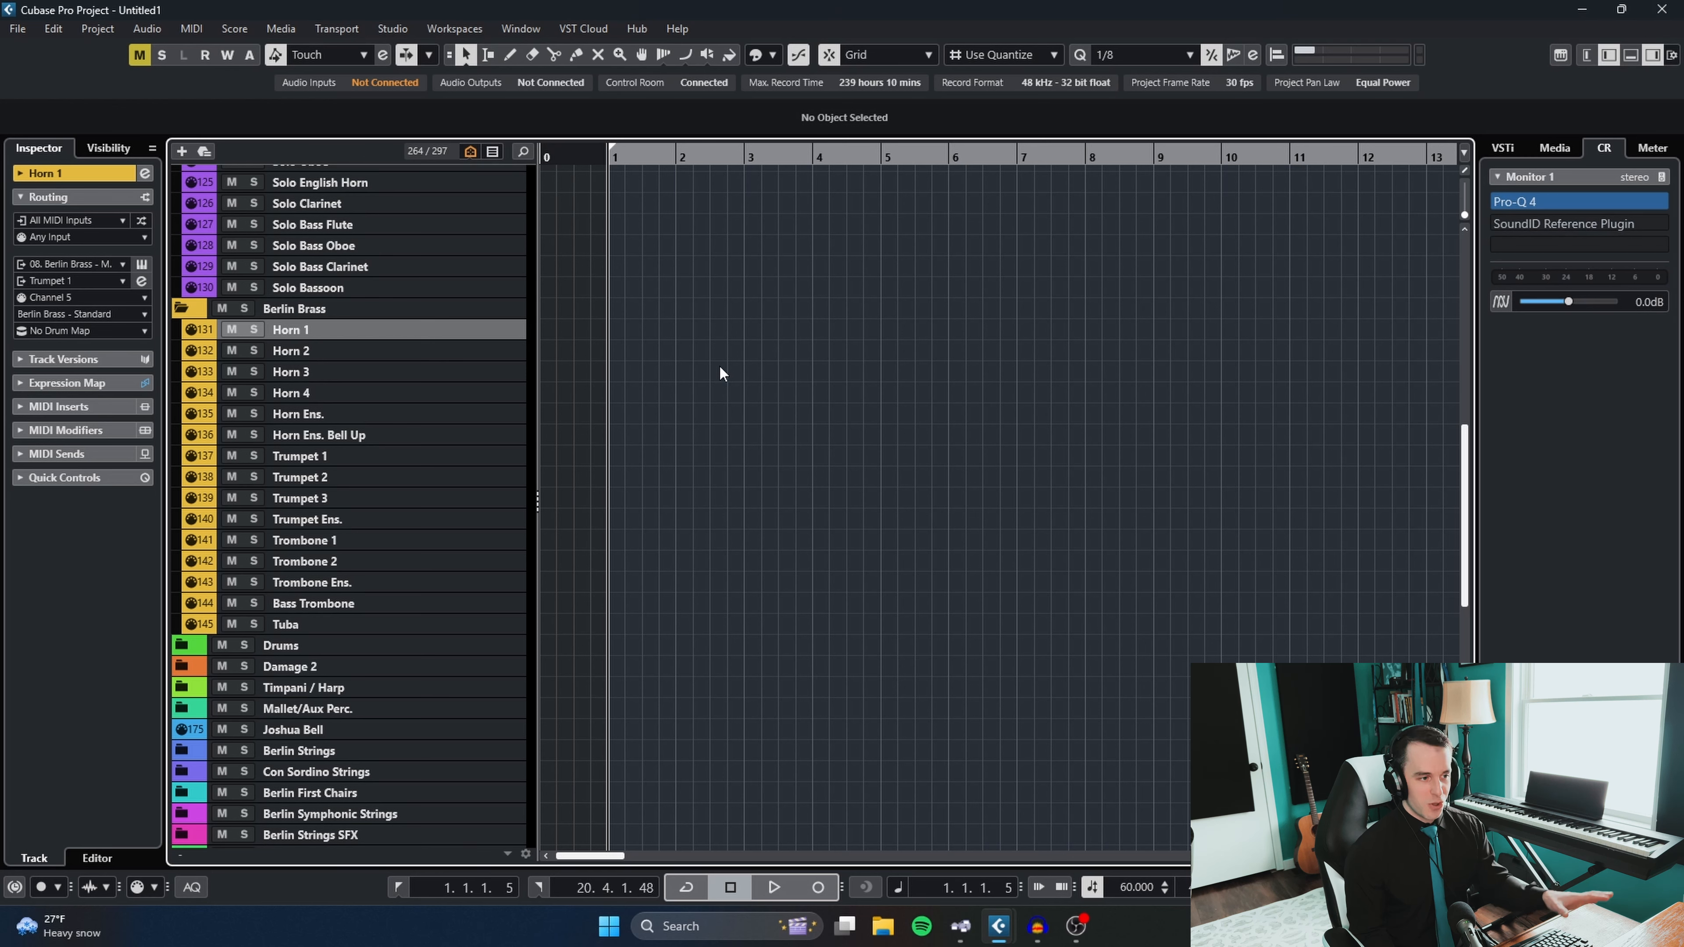
click(372, 345)
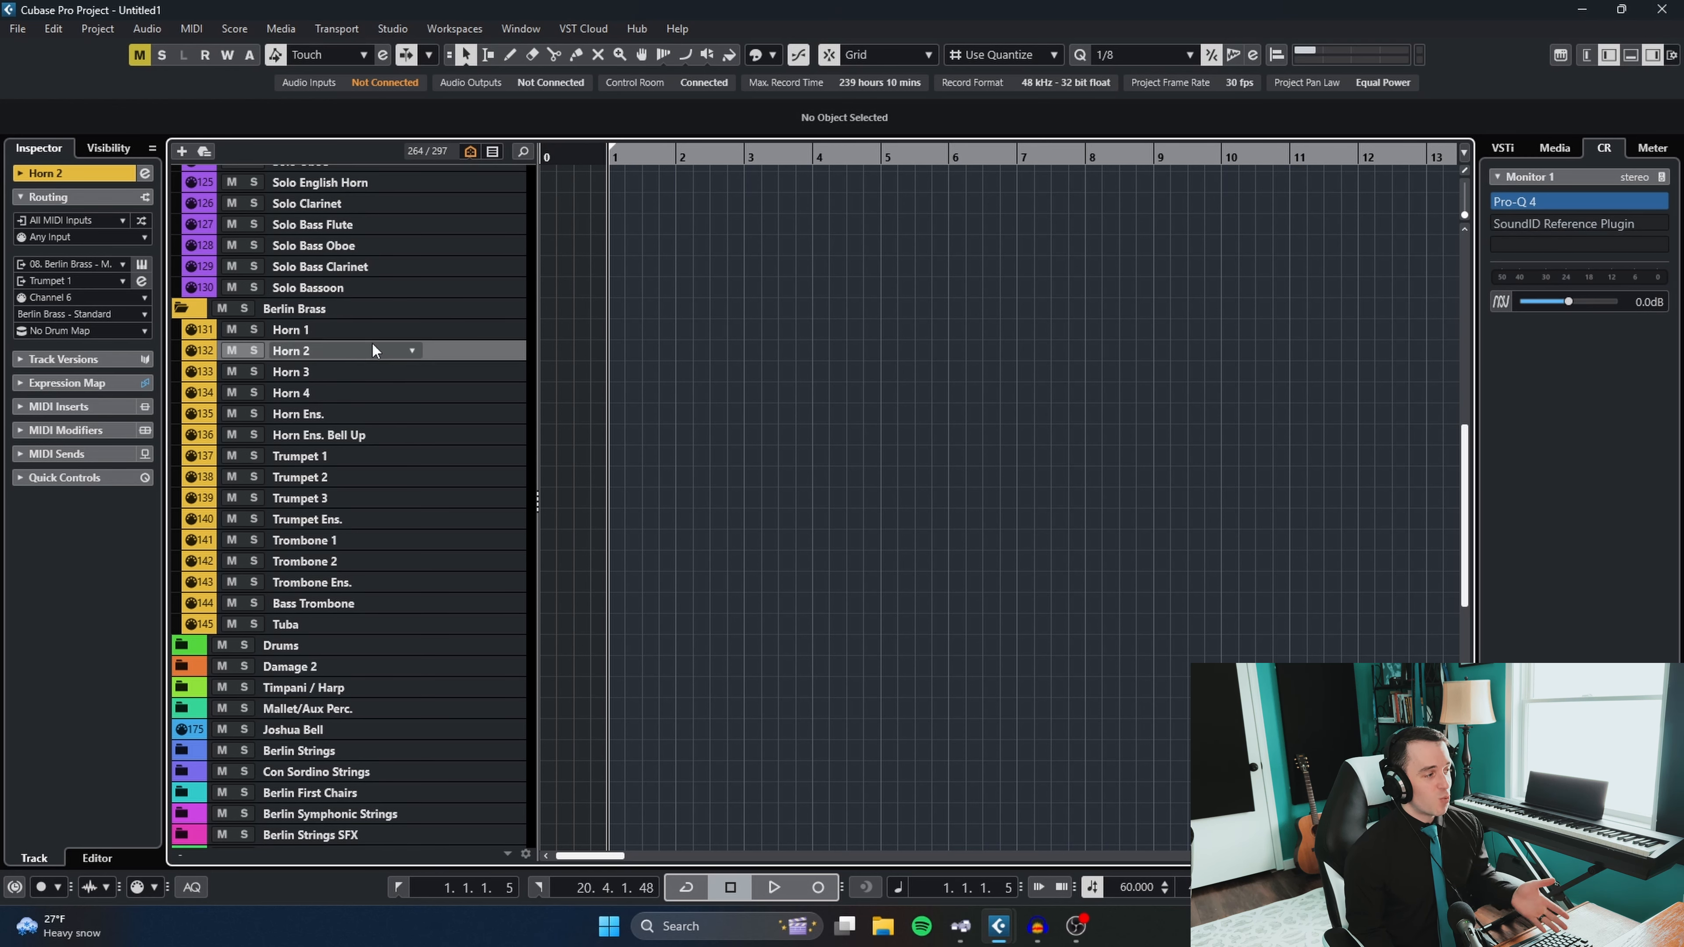
click(354, 369)
click(345, 392)
click(338, 412)
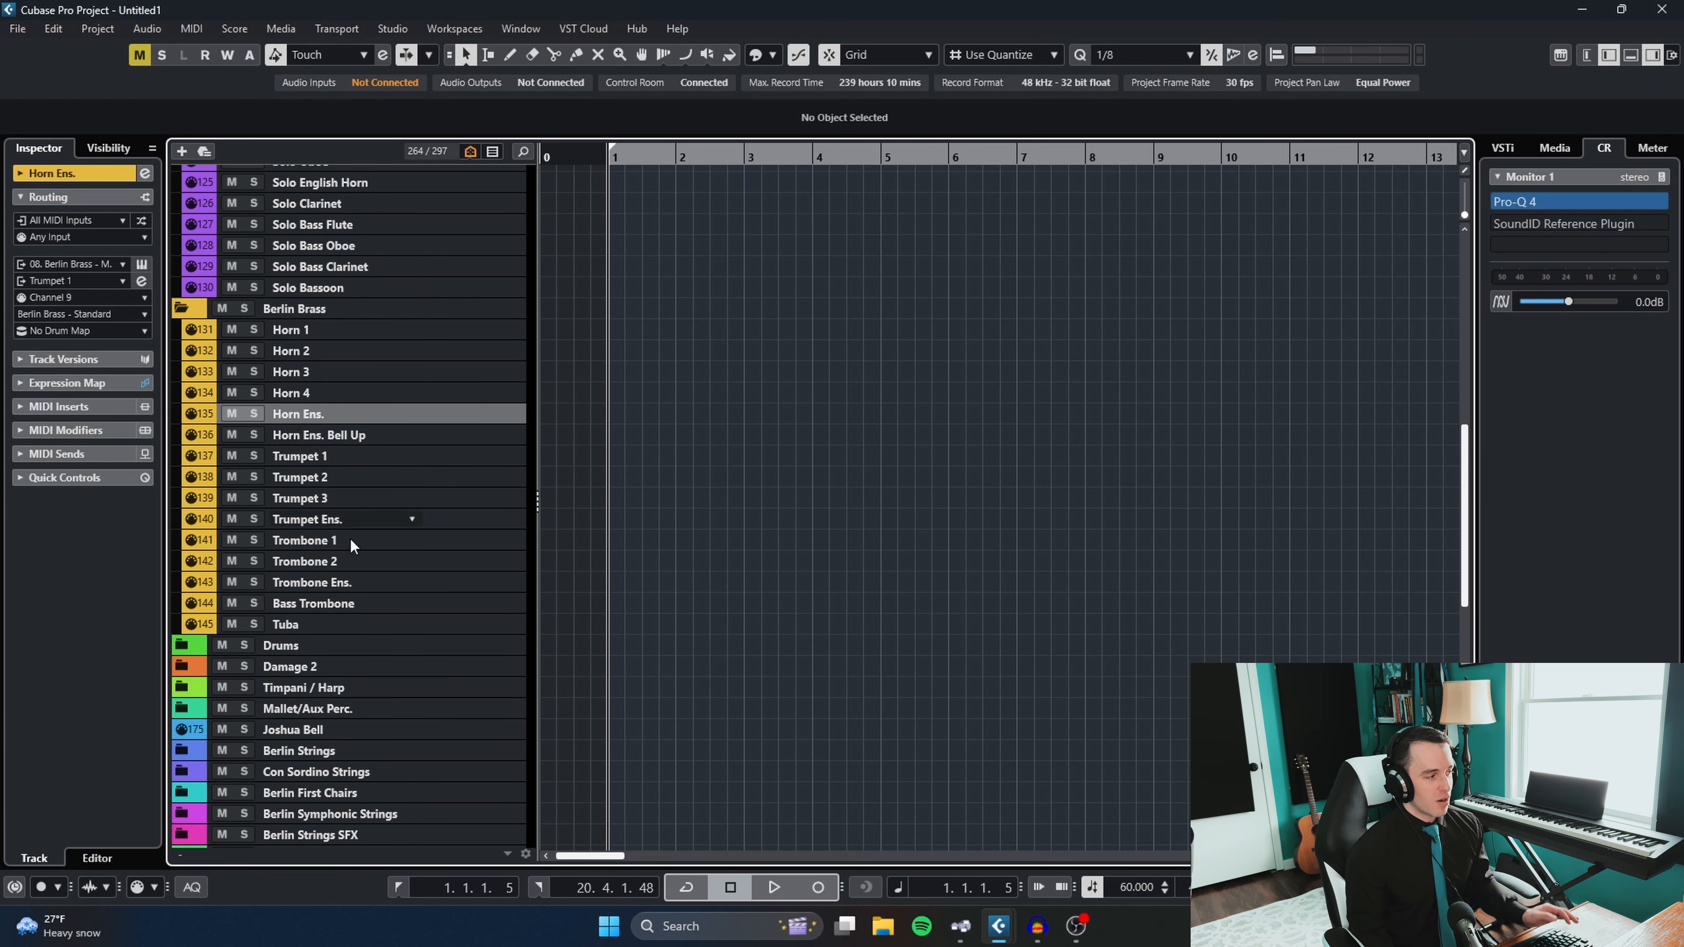
- Expand the Drums folder and select its Bass Drum (36") track
scroll(355, 547, down, 3)
click(201, 511)
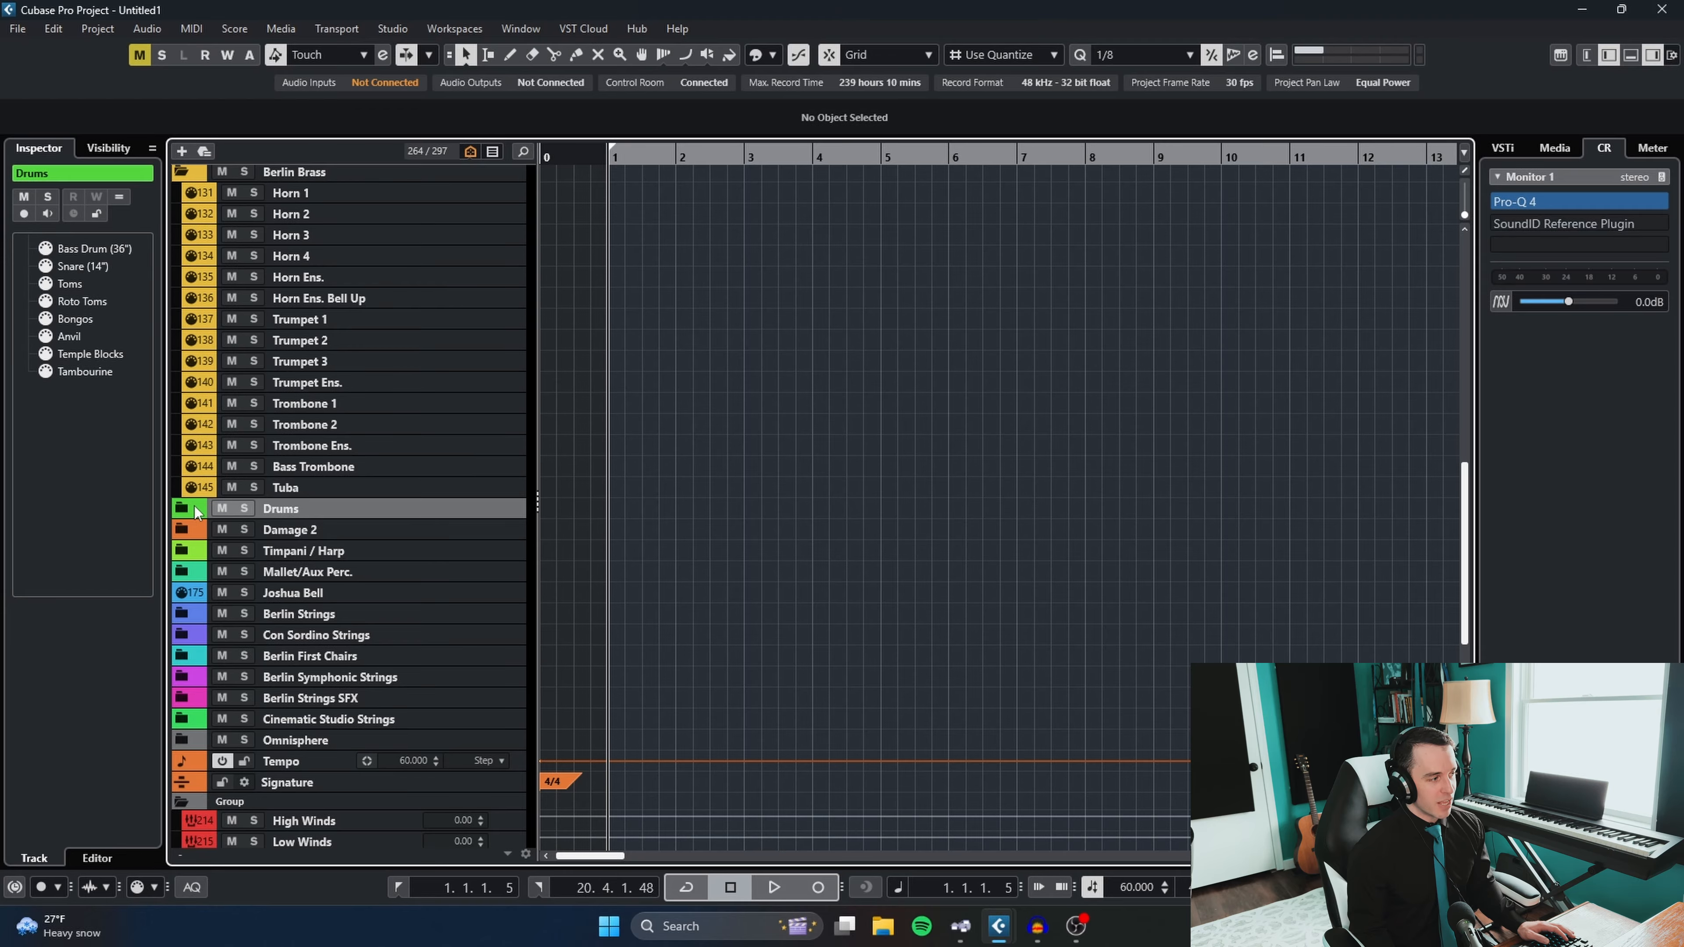
click(181, 509)
click(317, 533)
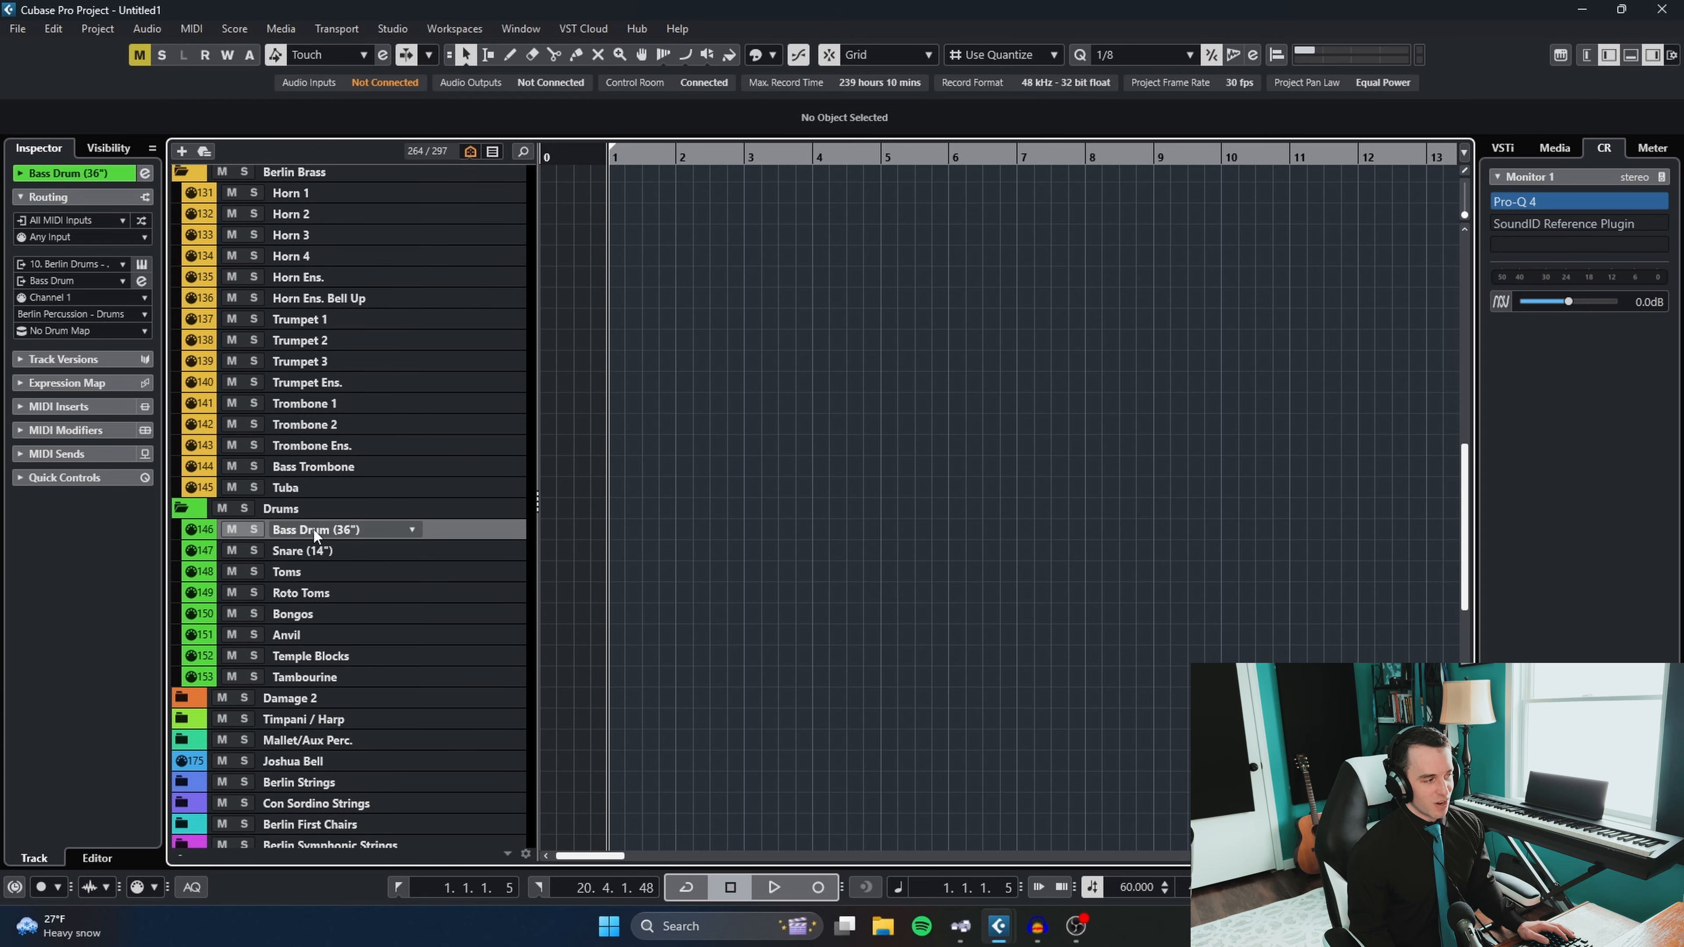
- Draw and delete a trial MIDI part about four and a half bars long on Horn 1, starting at bar 1
scroll(317, 535, up, 6)
click(325, 467)
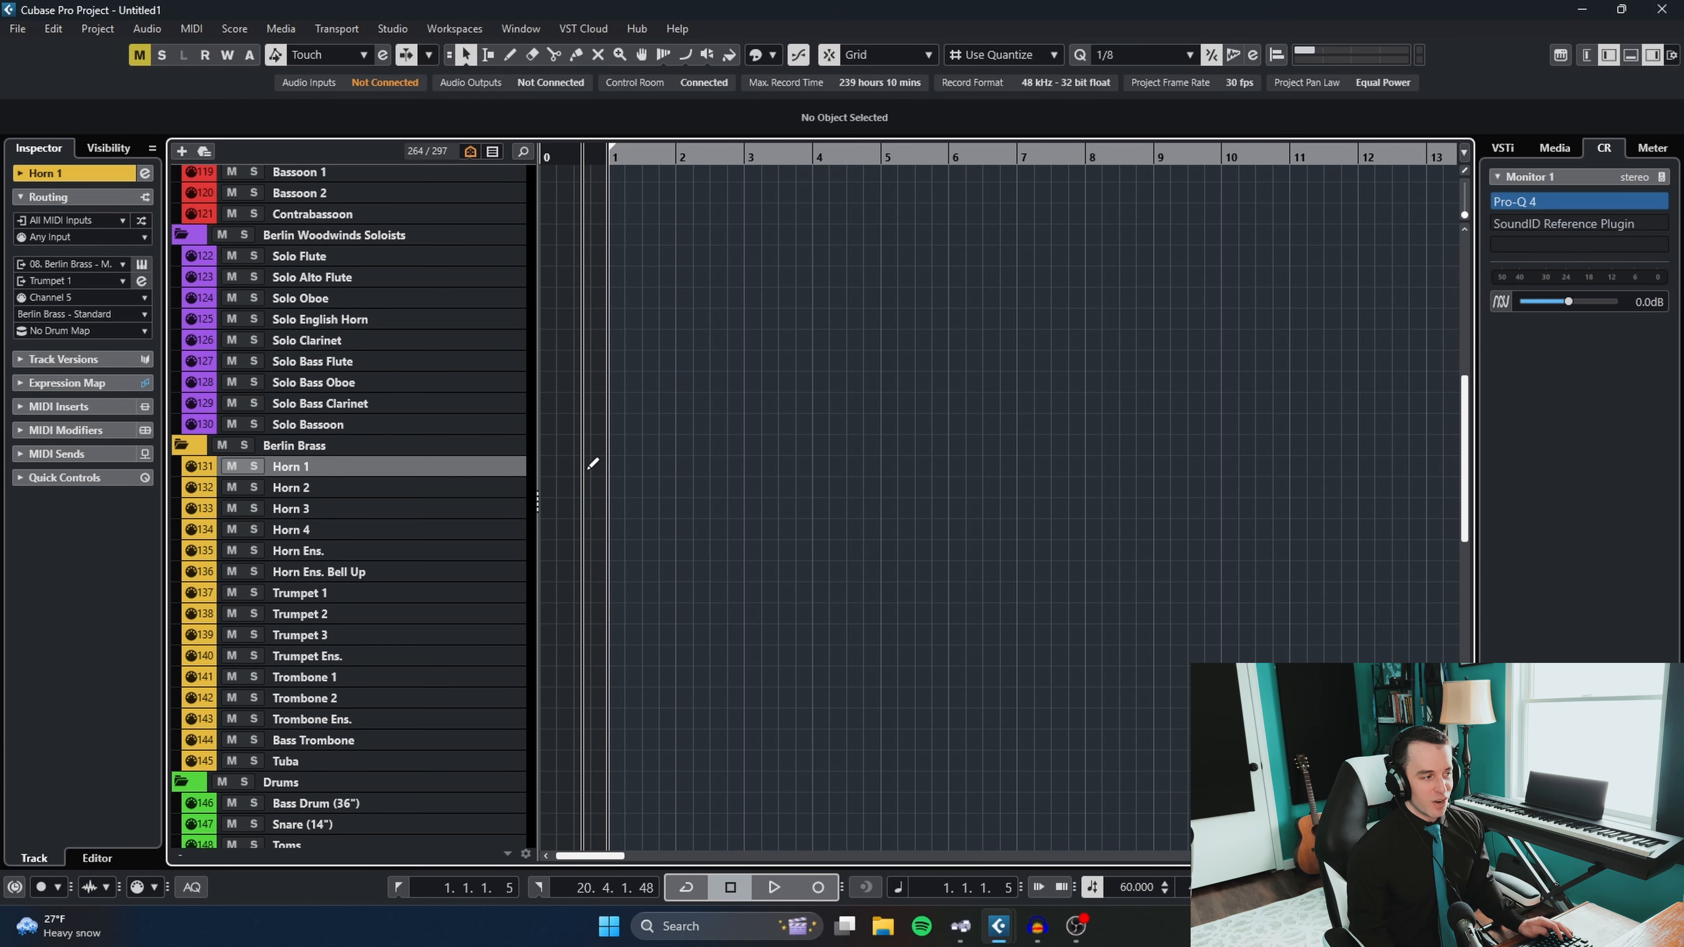
drag(611, 468, 921, 469)
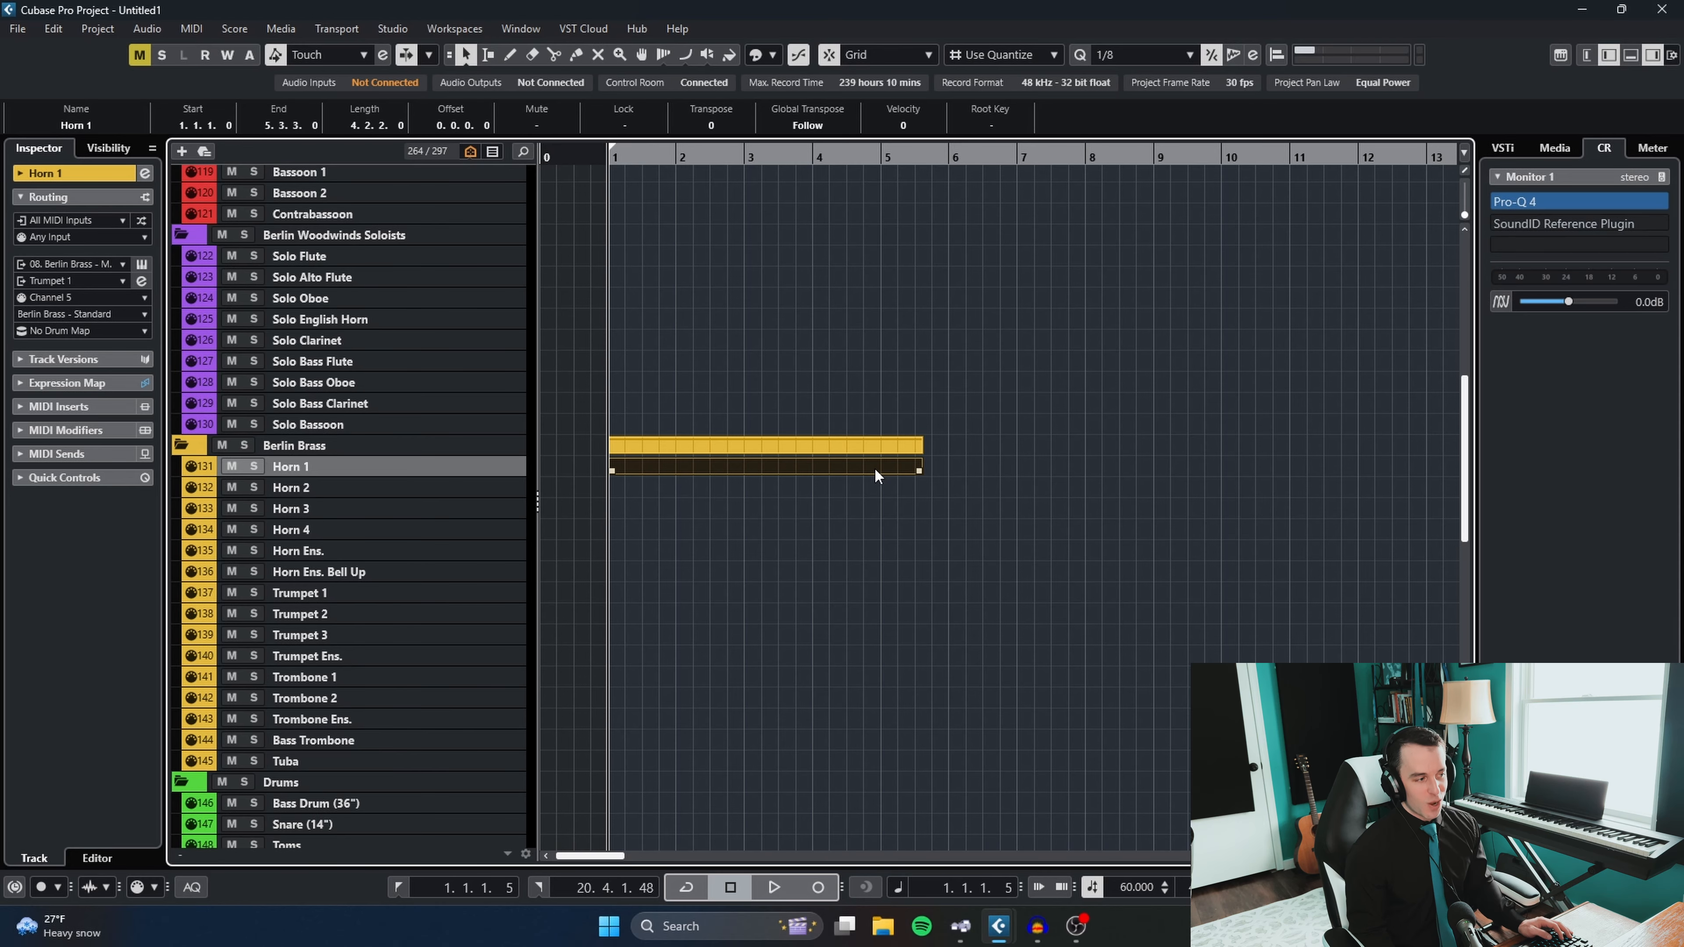
key(Down)
key(Down)
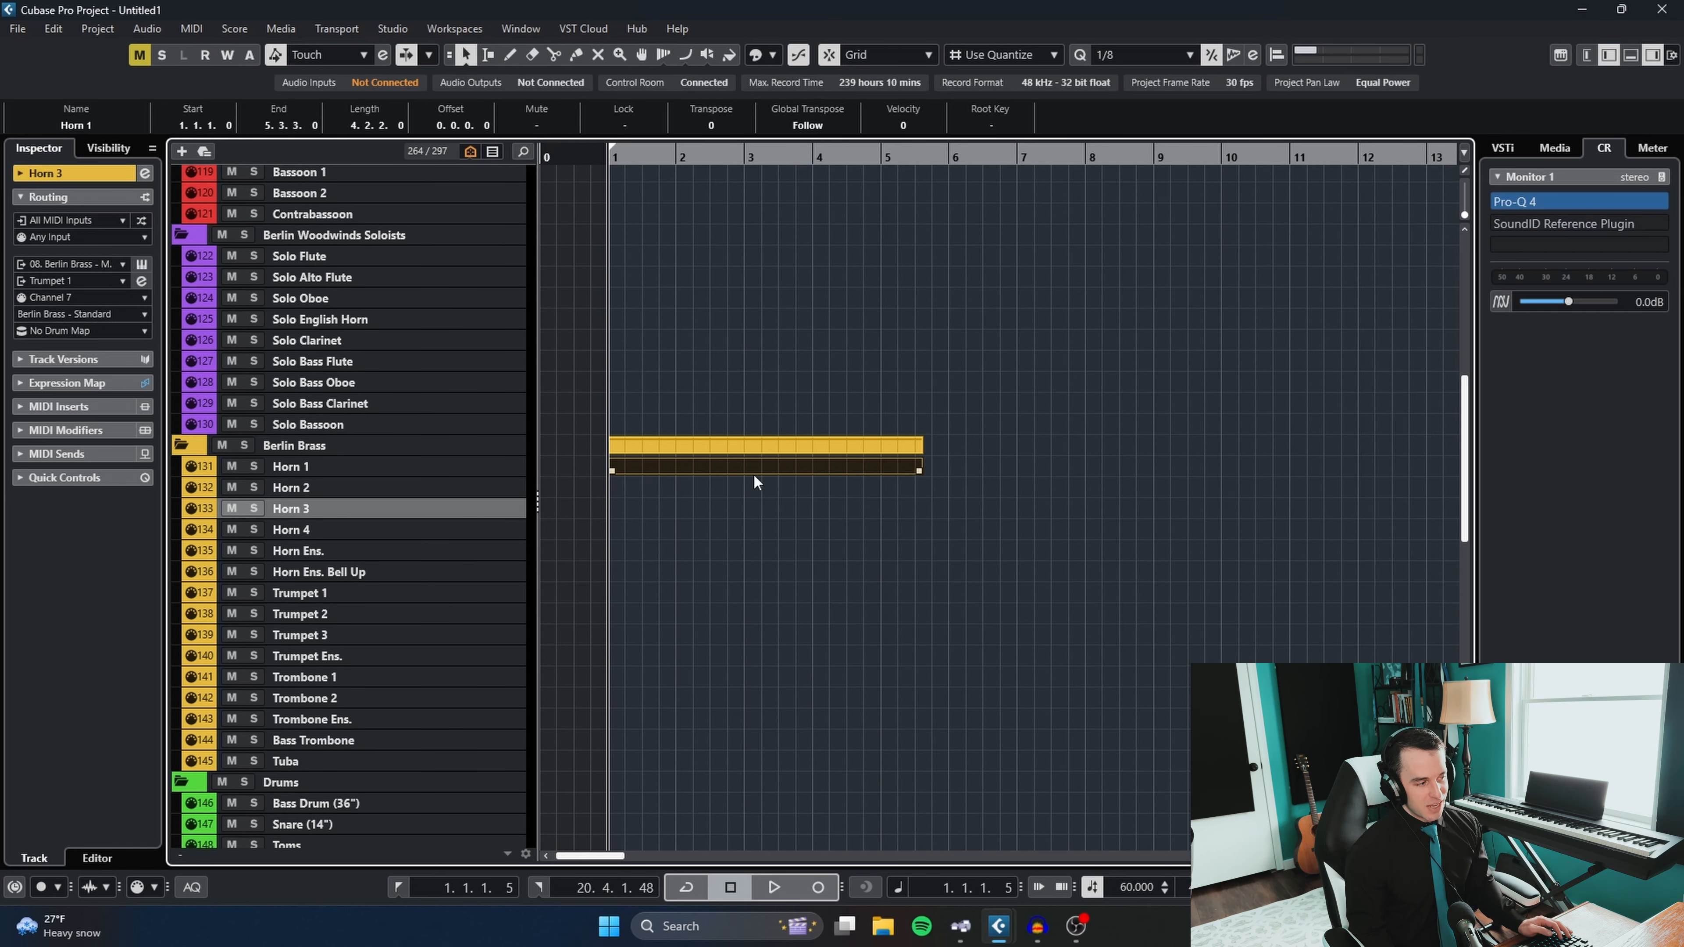
key(Delete)
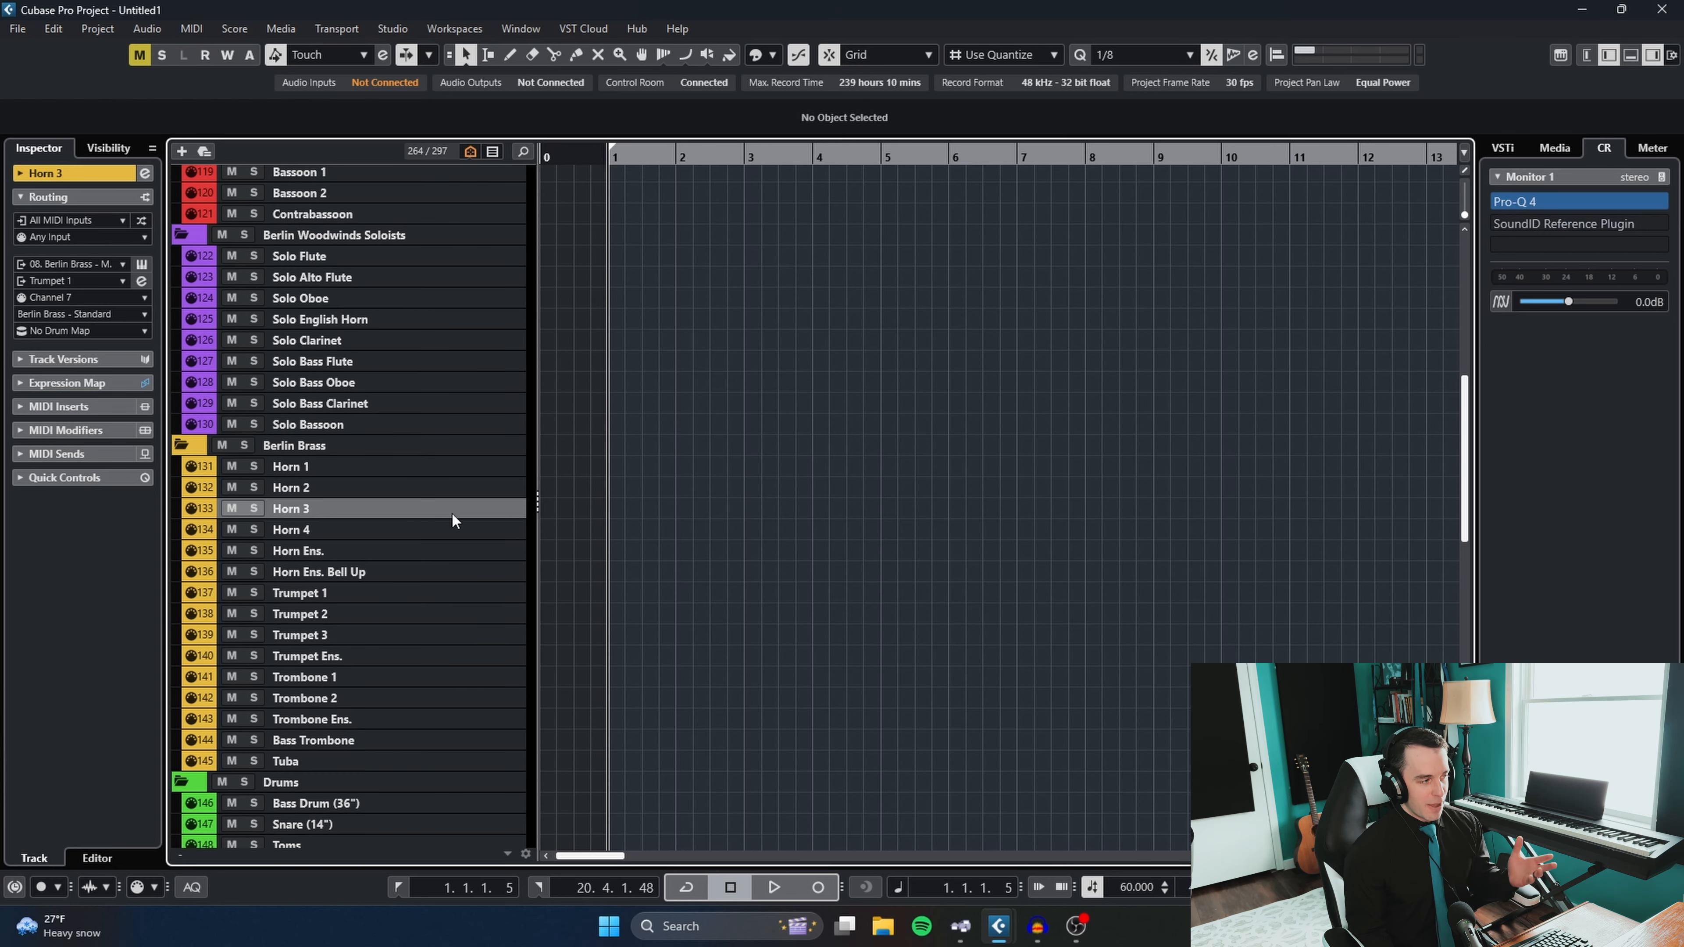
- Show the project's VST instruments list and select the Piccolo track in the Berlin Woodwinds folder
scroll(361, 433, up, 8)
click(359, 351)
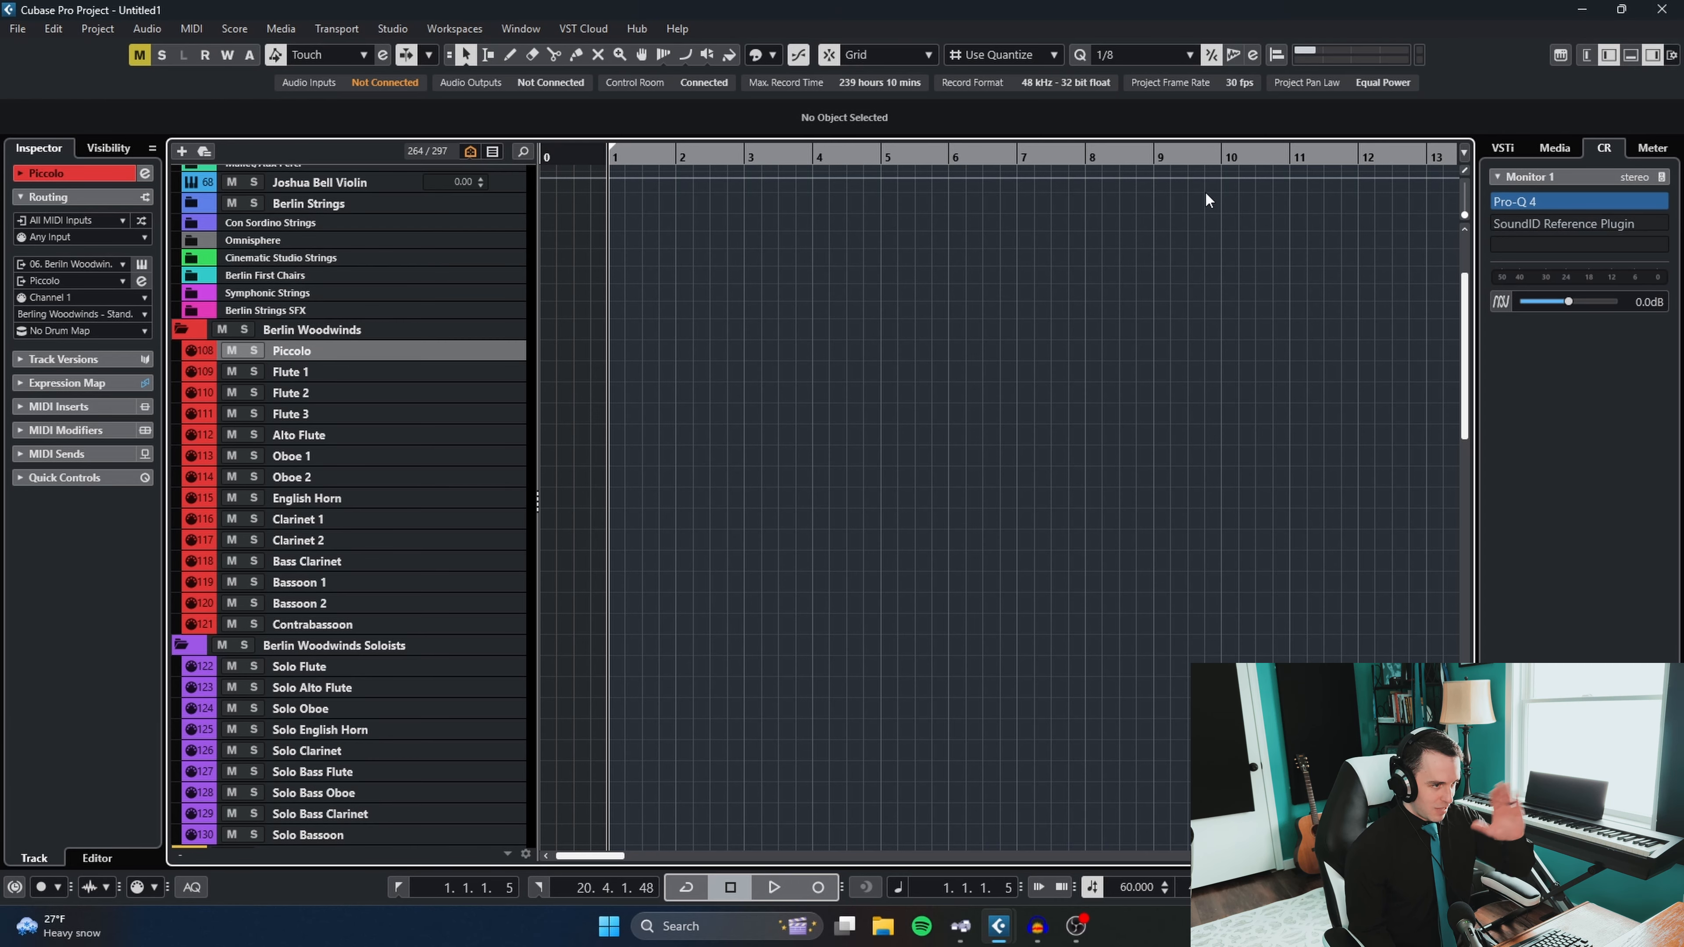
click(1504, 147)
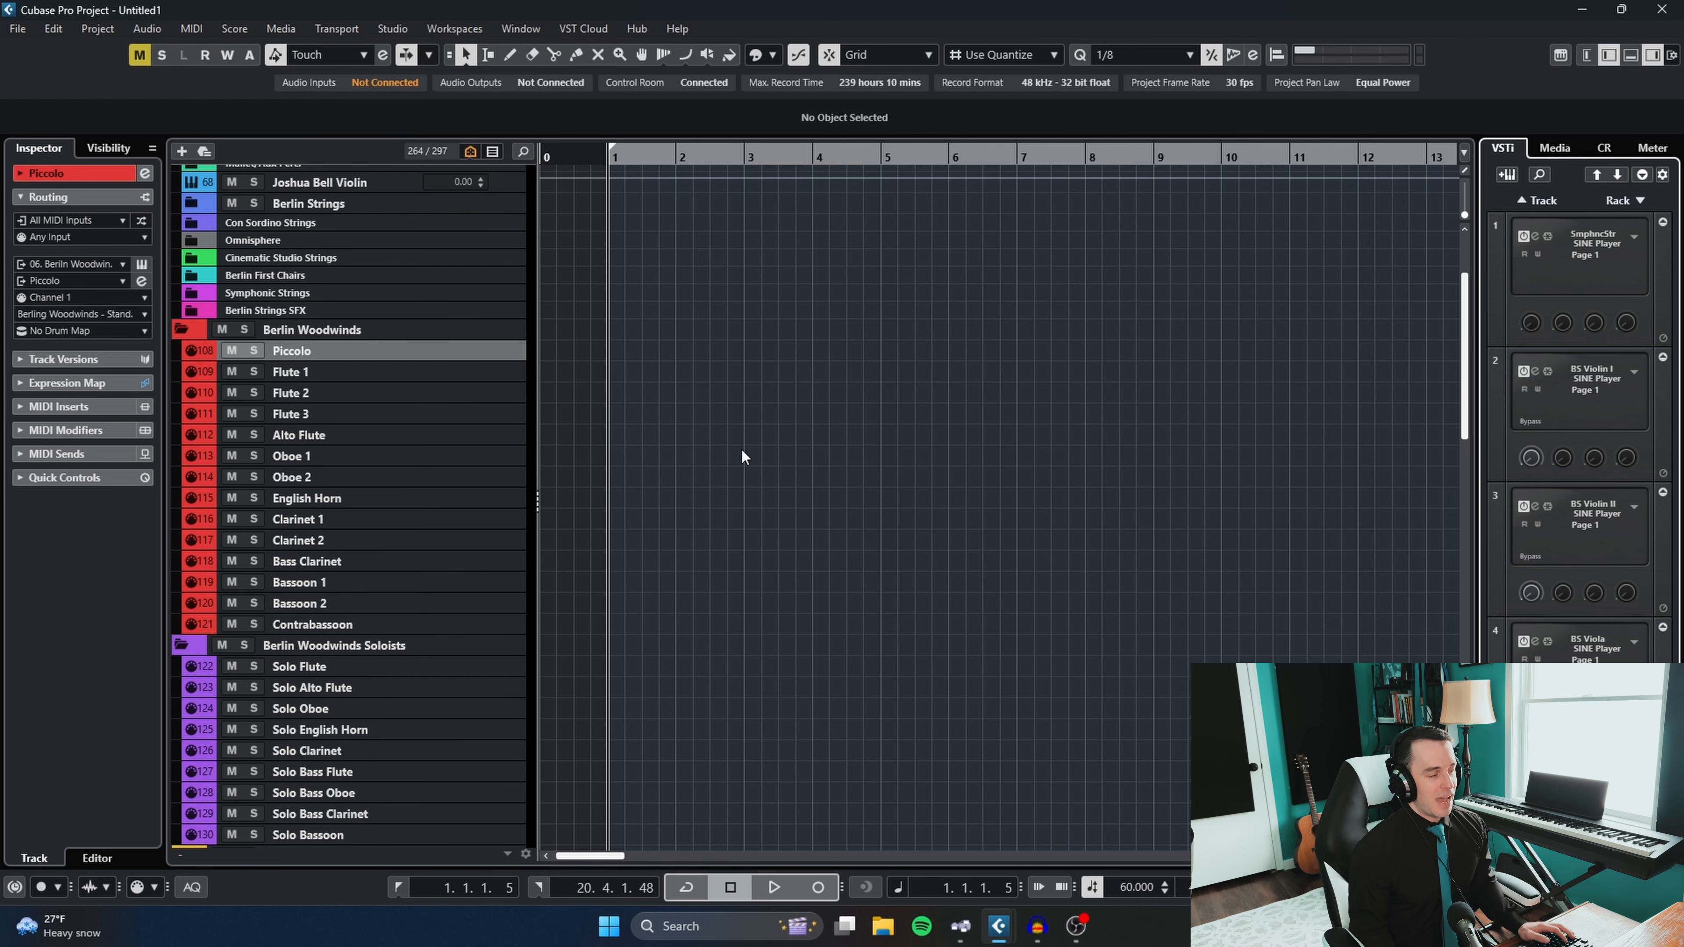
click(311, 356)
click(365, 392)
click(364, 352)
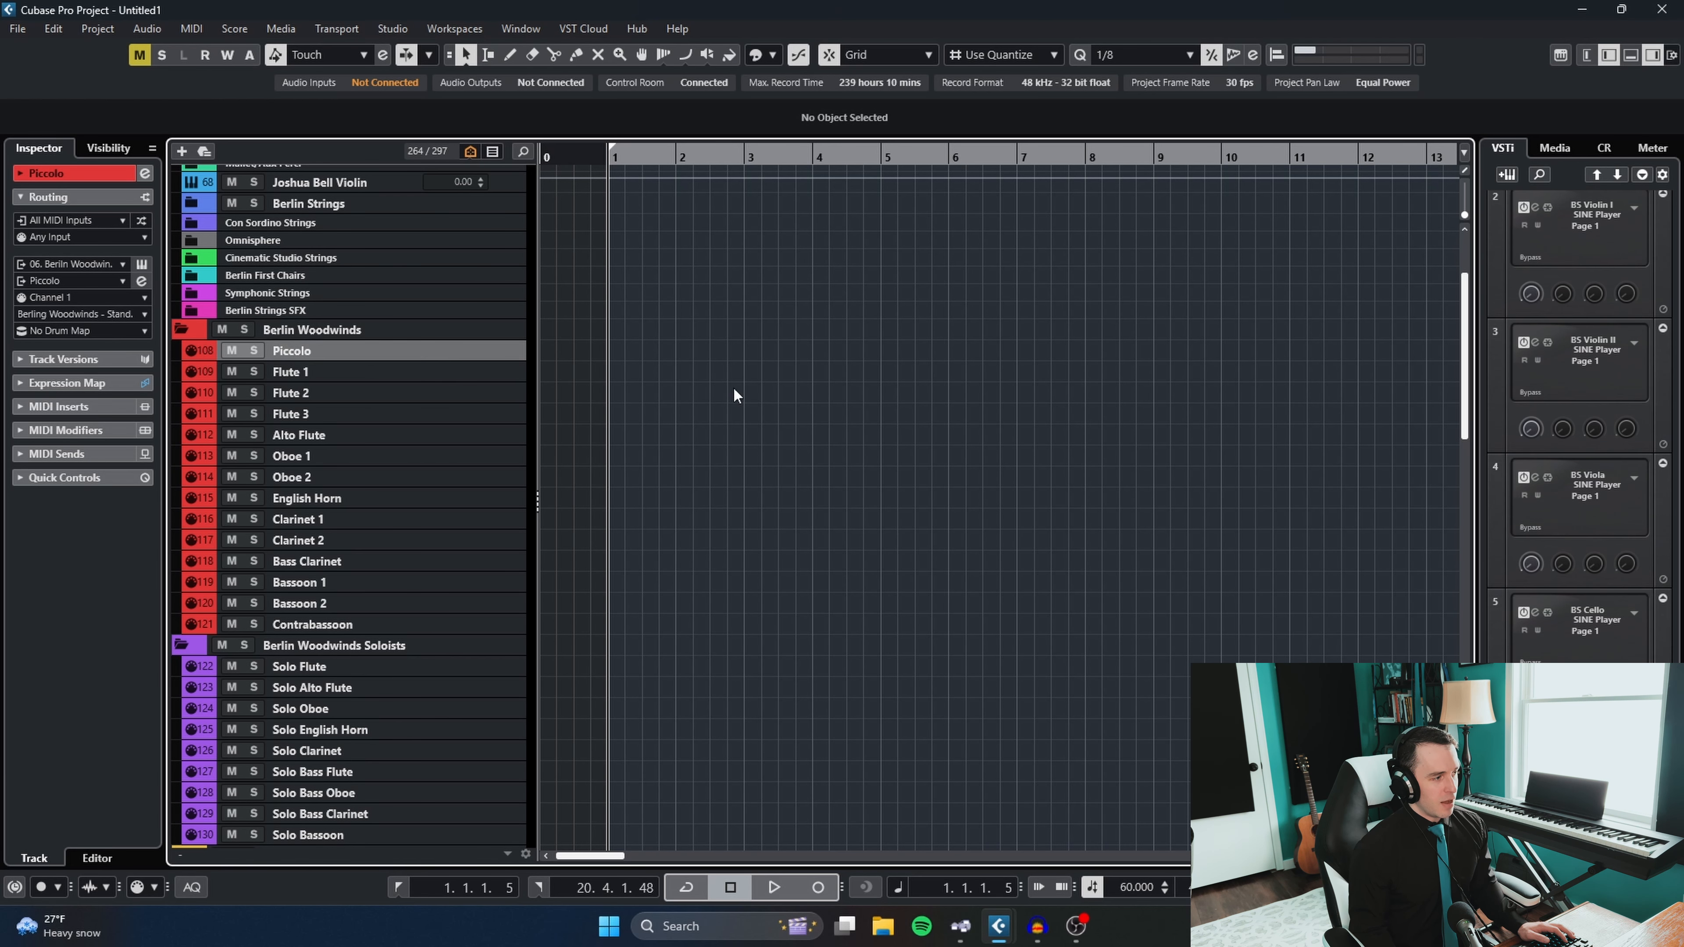
- Open the Berlin Woodwinds SINE Player instance, examine its loaded articulations from Piccolo Flute to Contrabassoon, and close it
click(1552, 750)
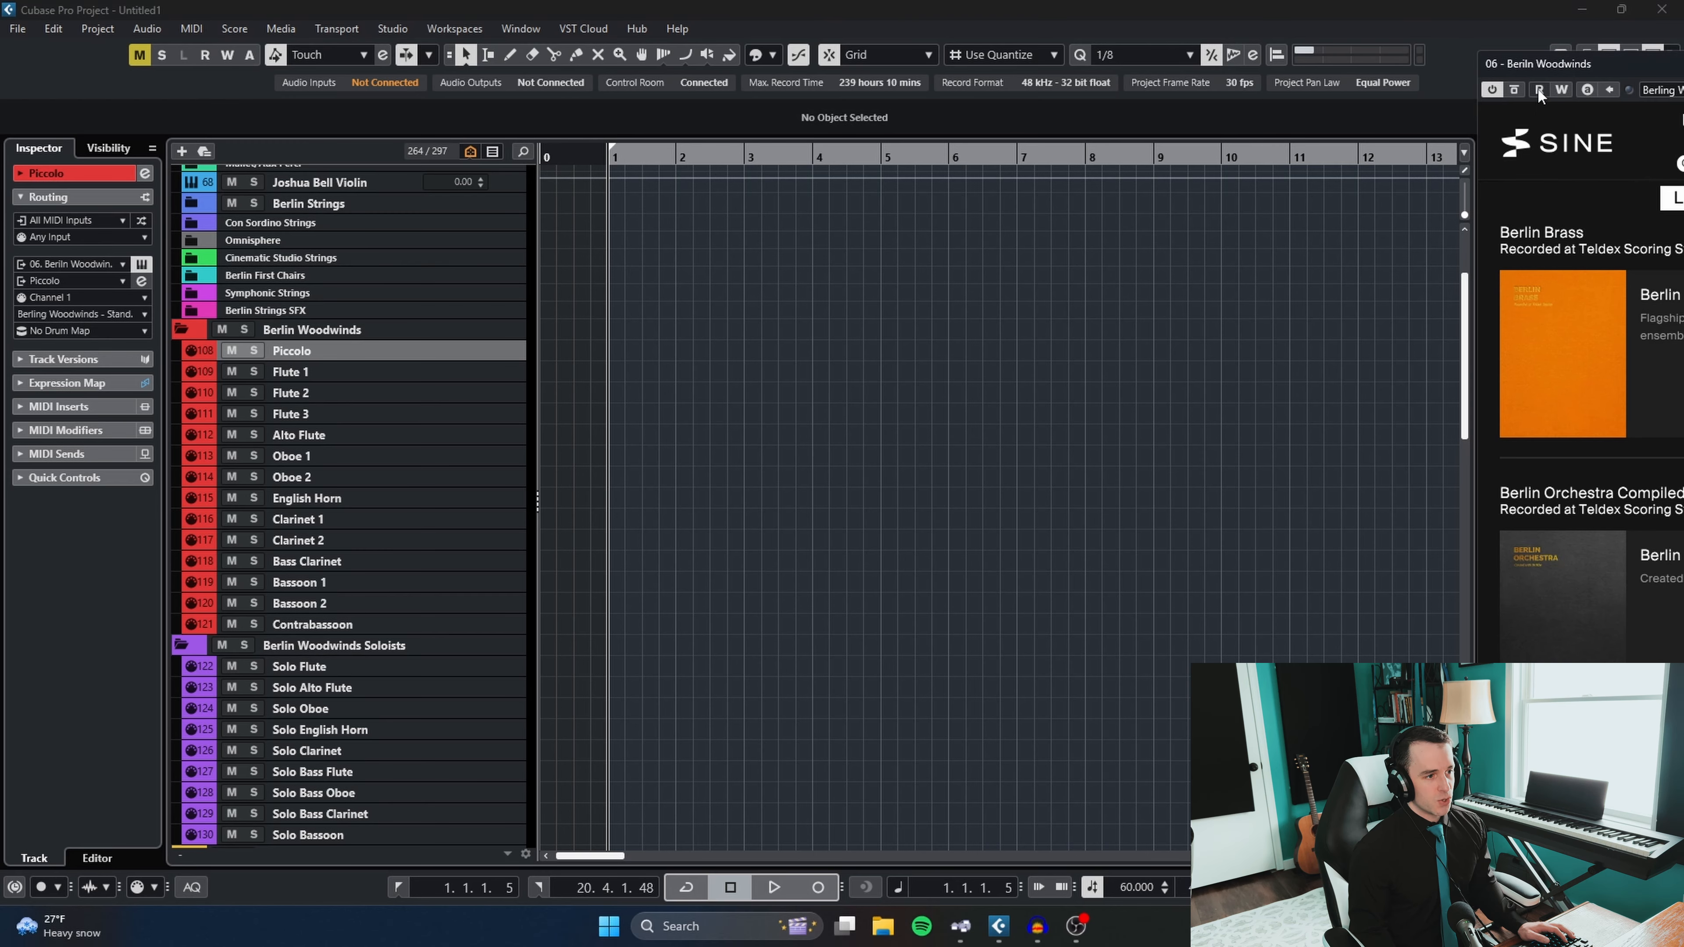
drag(1555, 57, 318, 38)
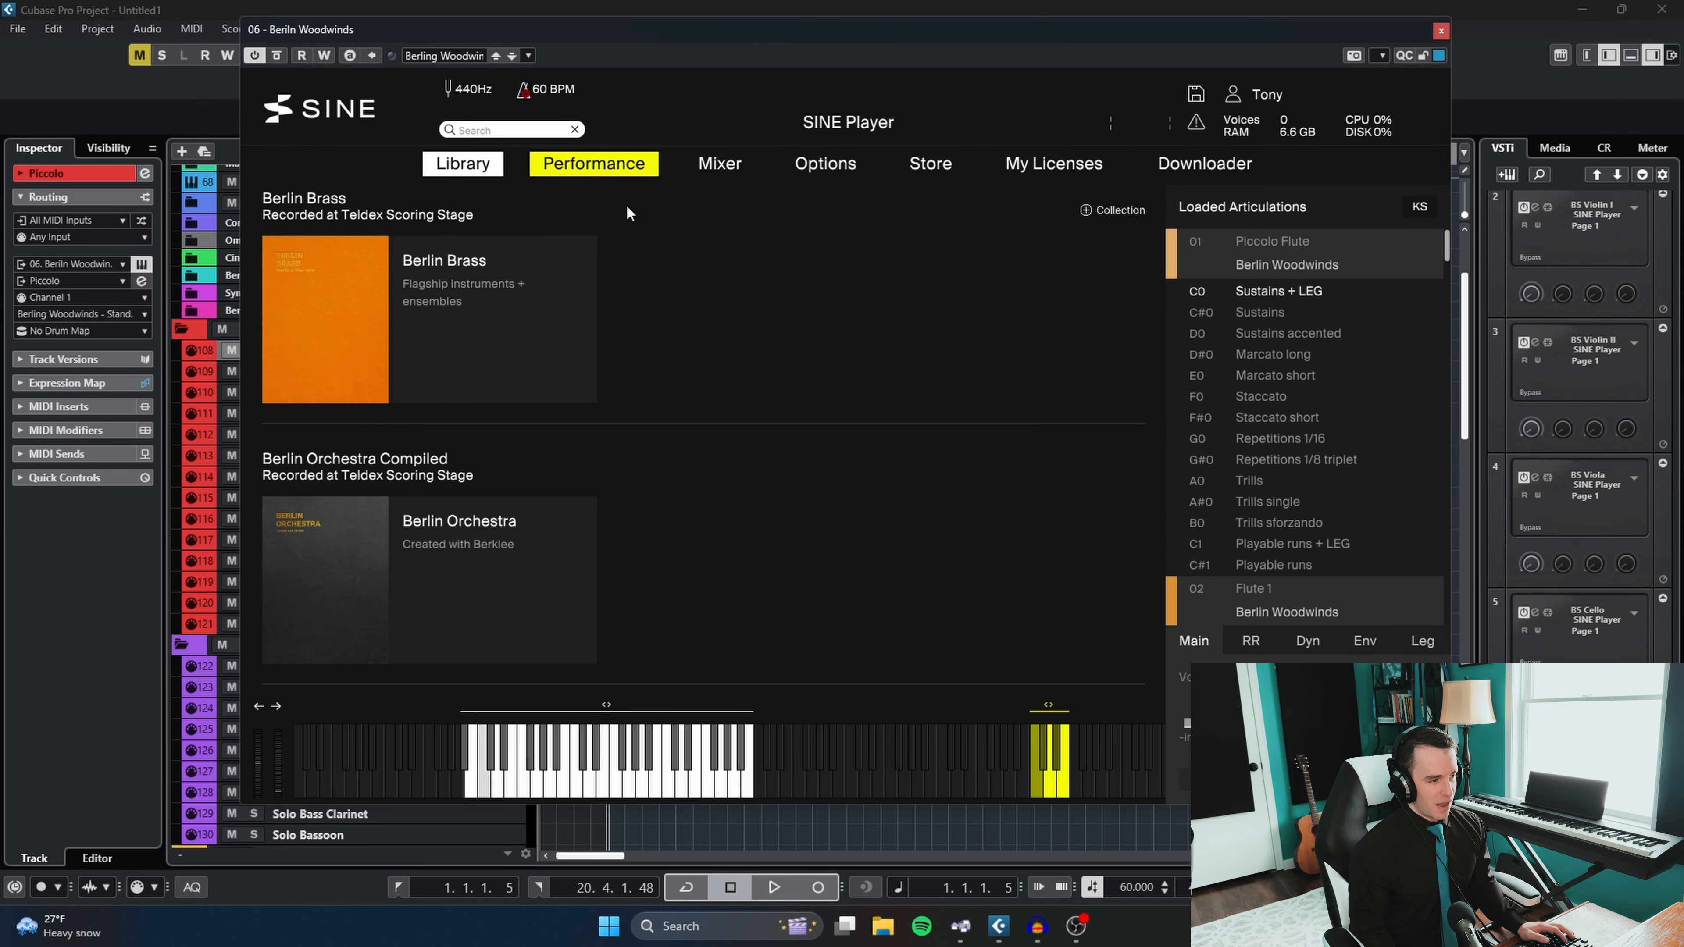
drag(1449, 245, 1468, 626)
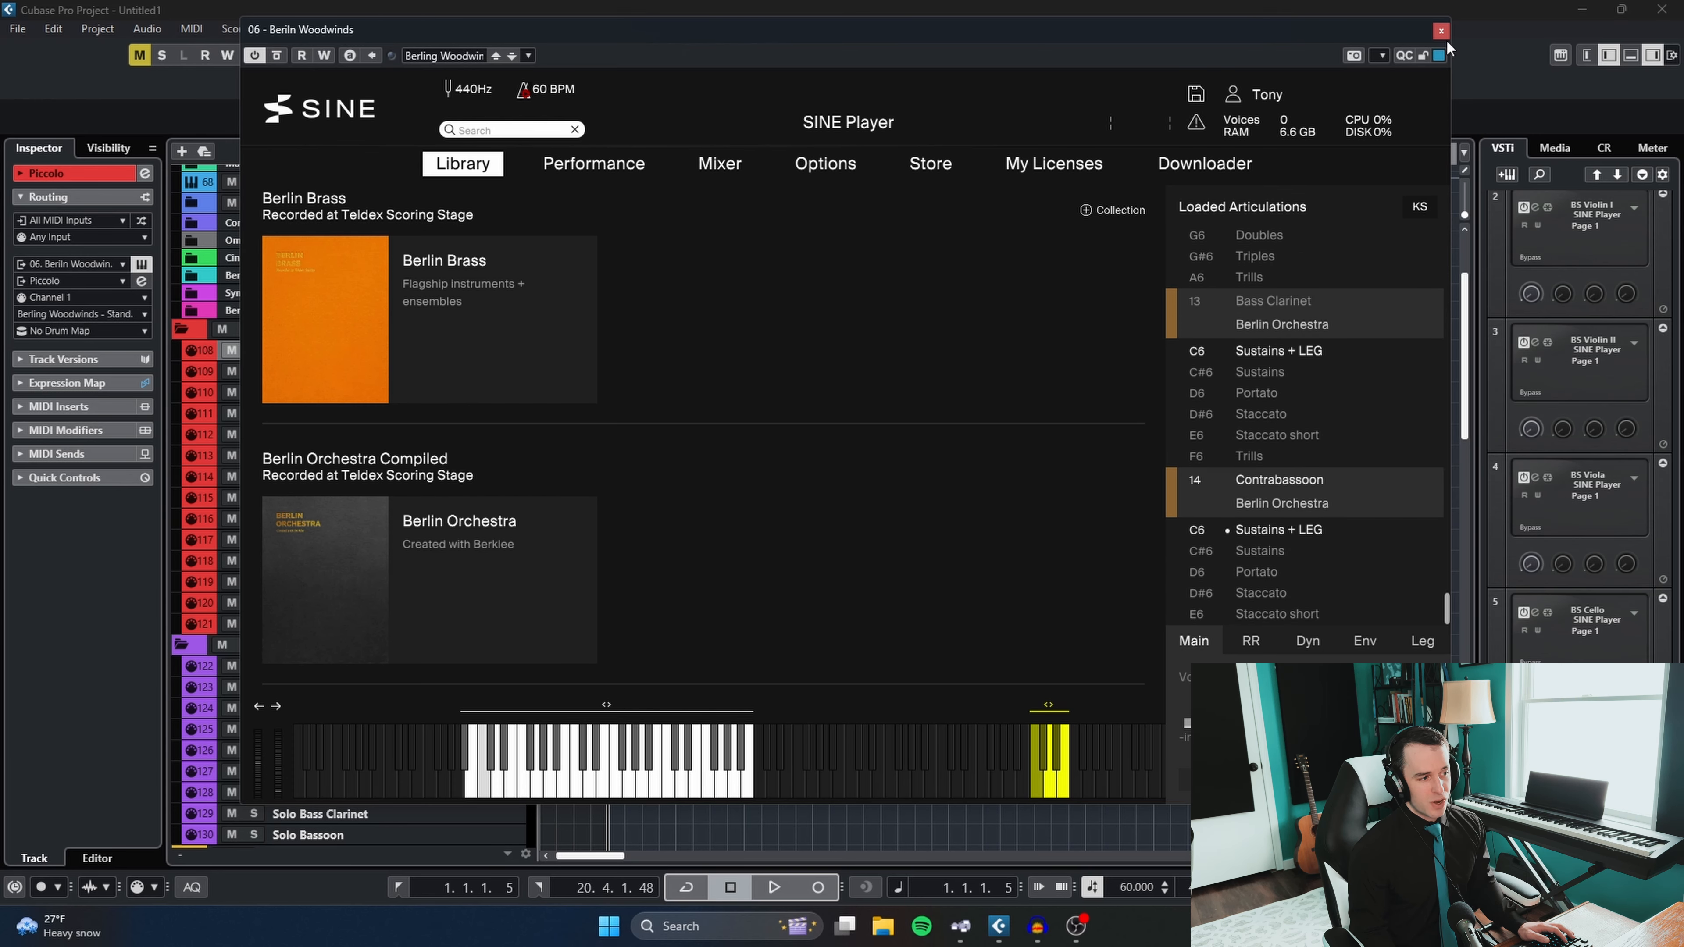
scroll(1383, 438, up, 3)
scroll(1383, 437, up, 3)
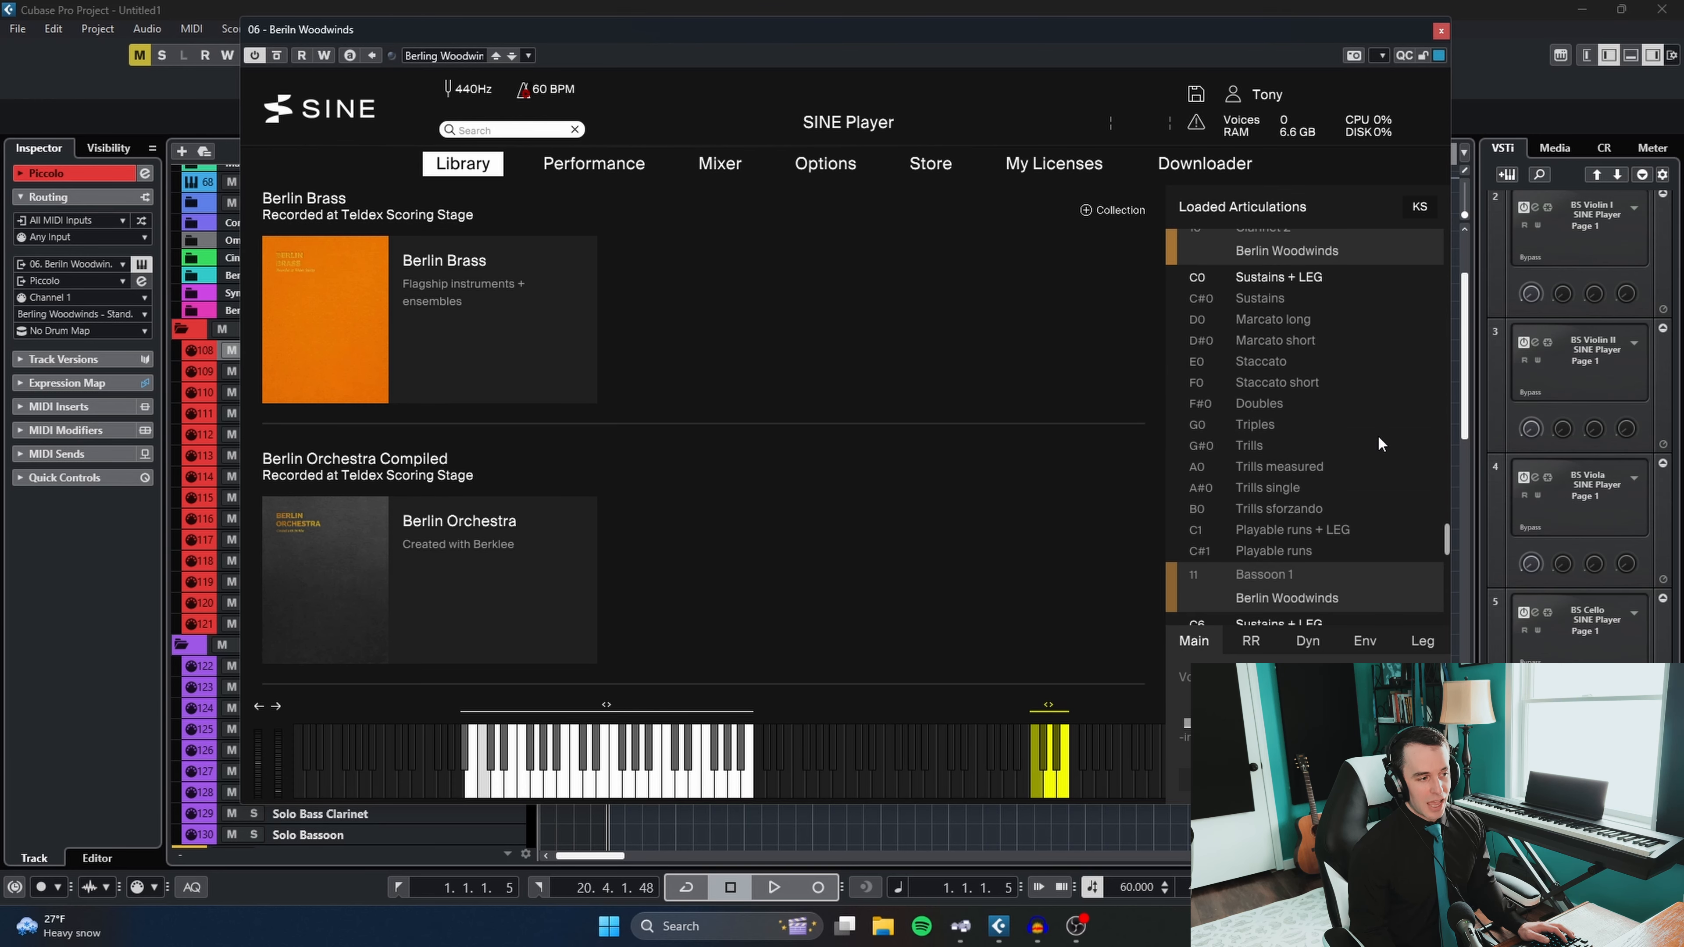
scroll(1375, 440, up, 2)
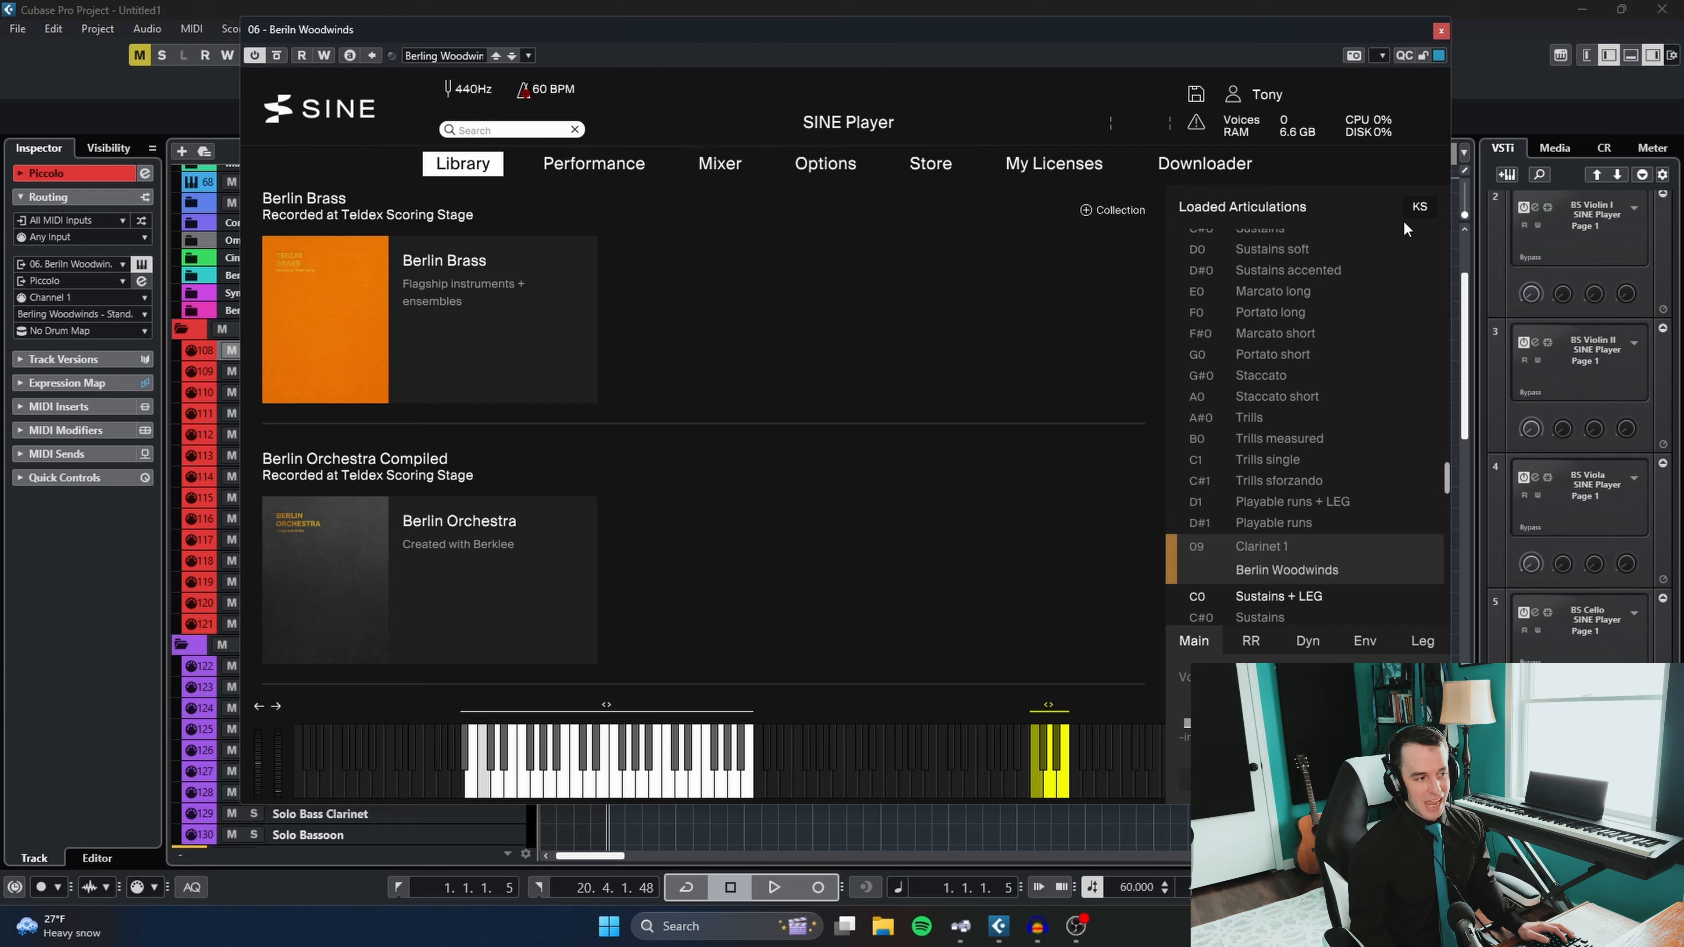
click(1441, 31)
- Compare the routing of the Solo Bass Oboe track with that of the Oboe 1 track
scroll(325, 714, down, 2)
click(331, 656)
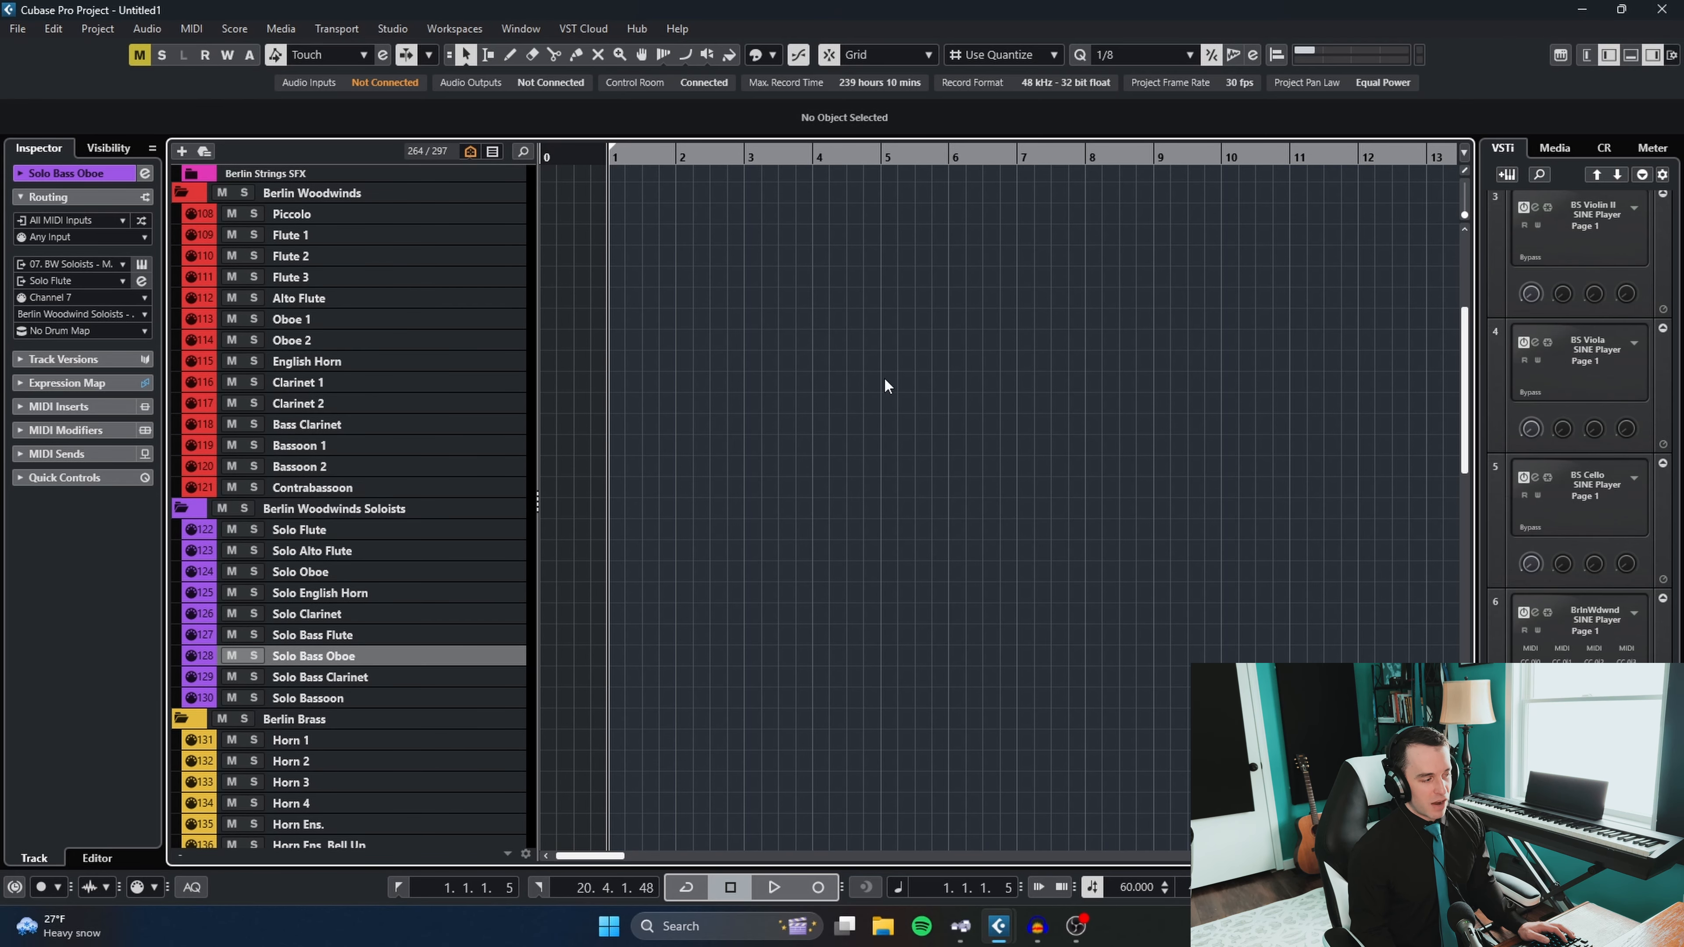
scroll(884, 385, down, 2)
scroll(885, 387, up, 2)
click(332, 319)
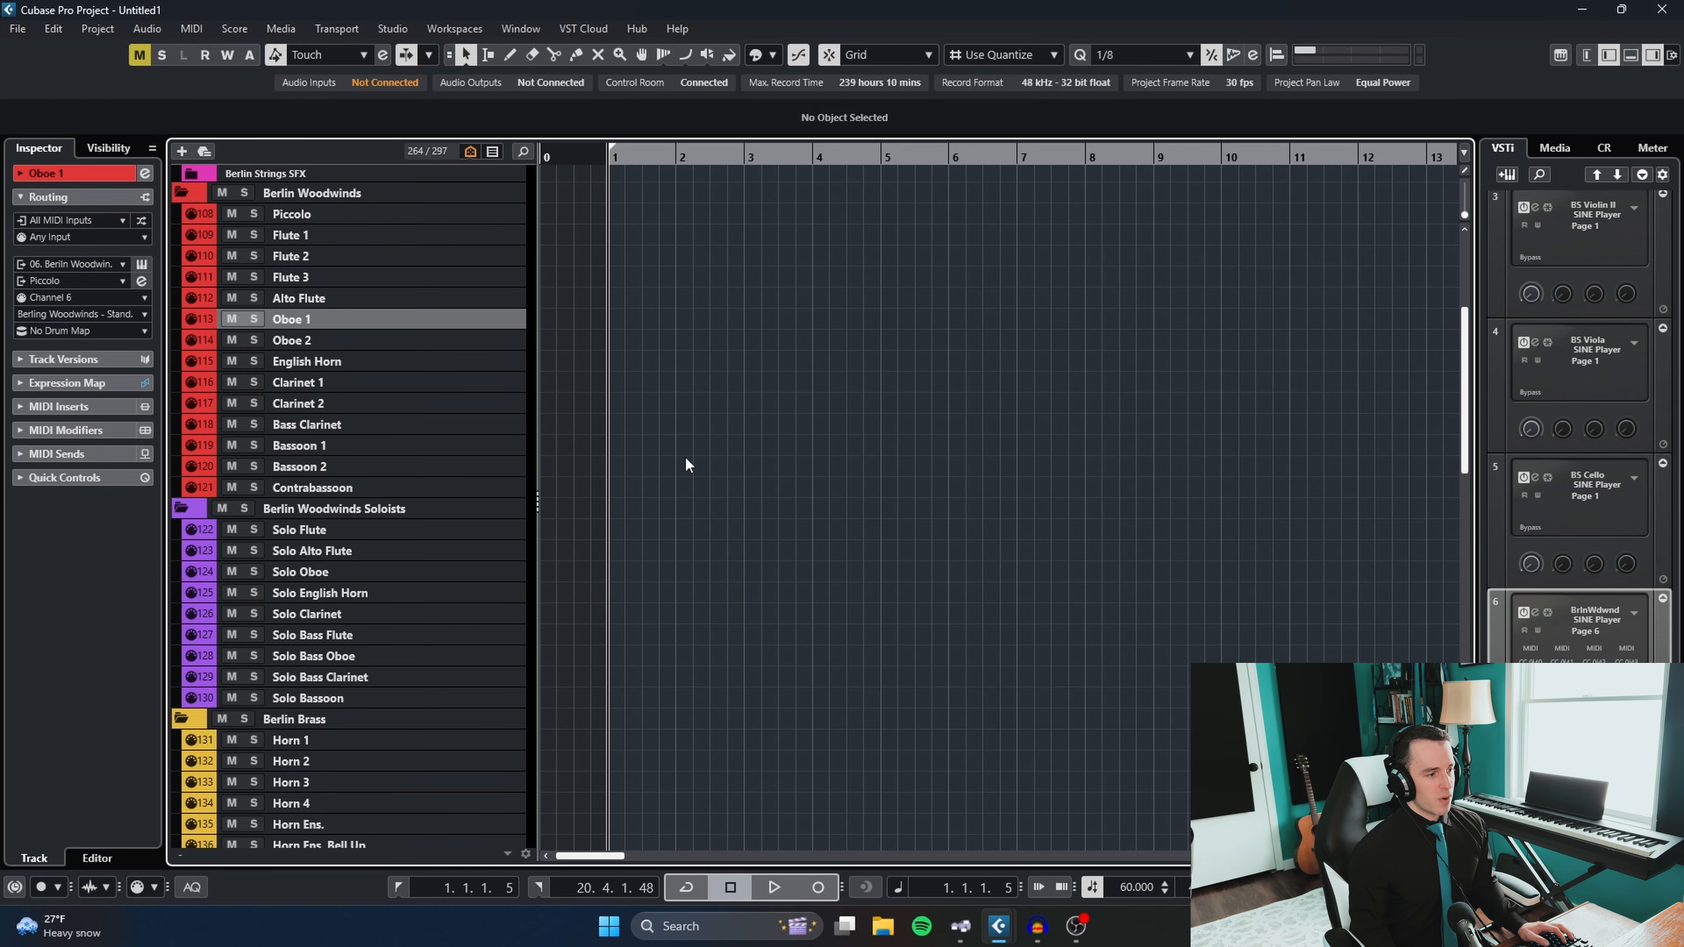
- Open the Solo Flute track's BW Soloists SINE Player instance and select the Solo Flute's Sustains swell + LEG articulation
click(281, 529)
click(141, 264)
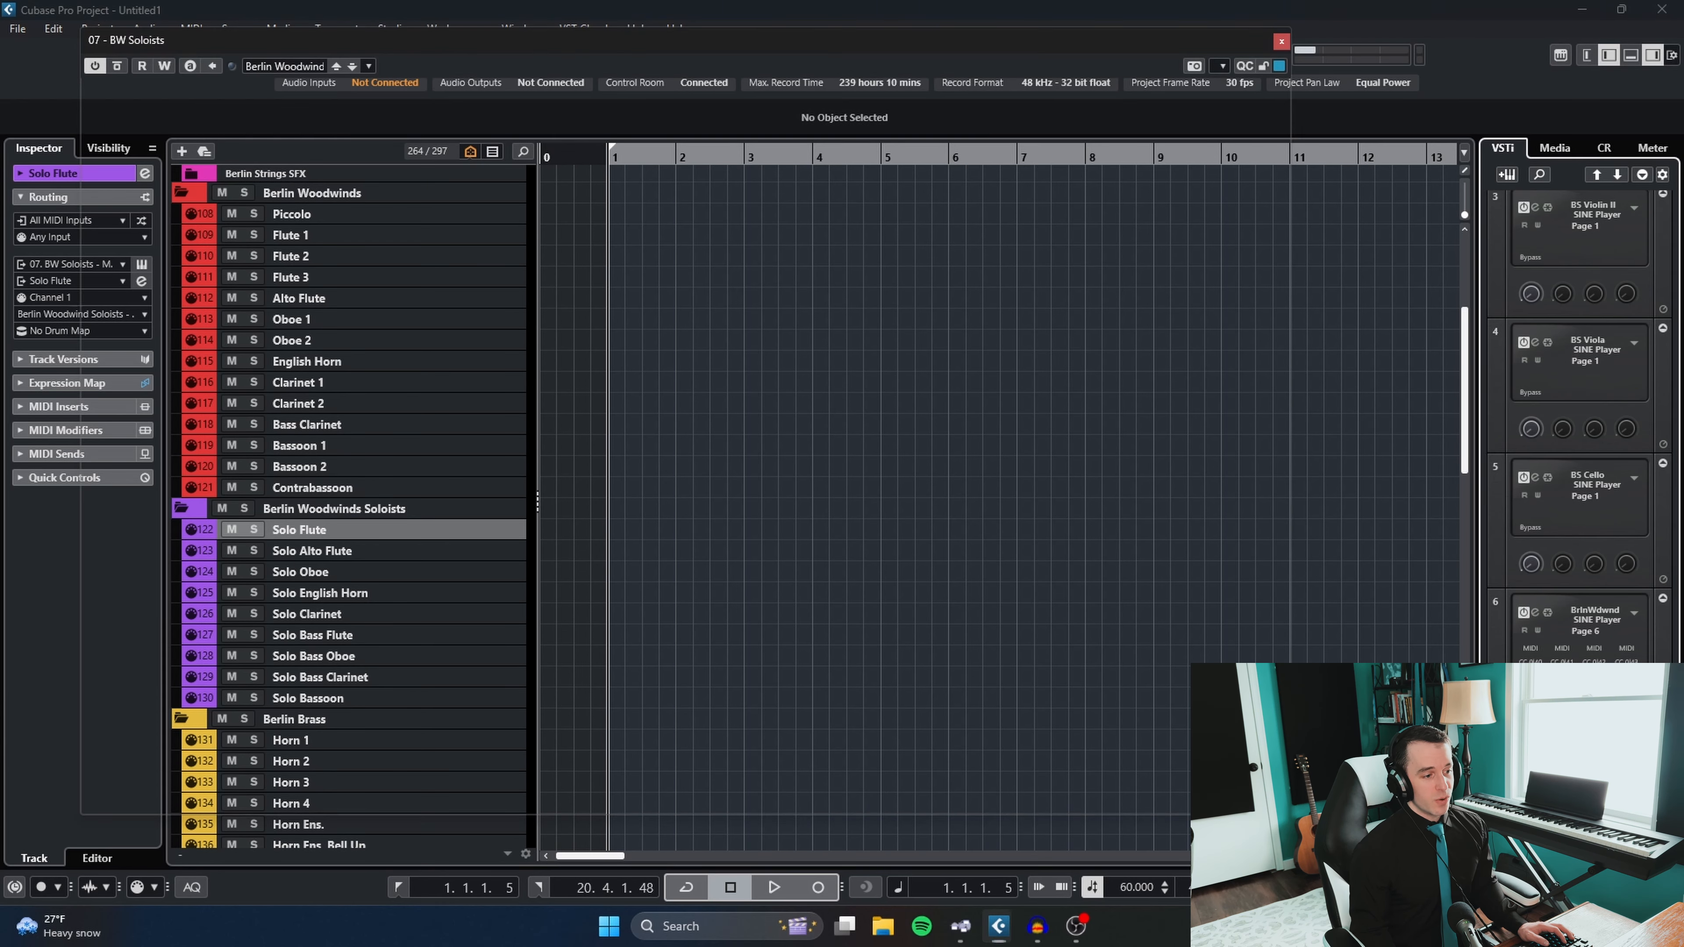
click(1132, 300)
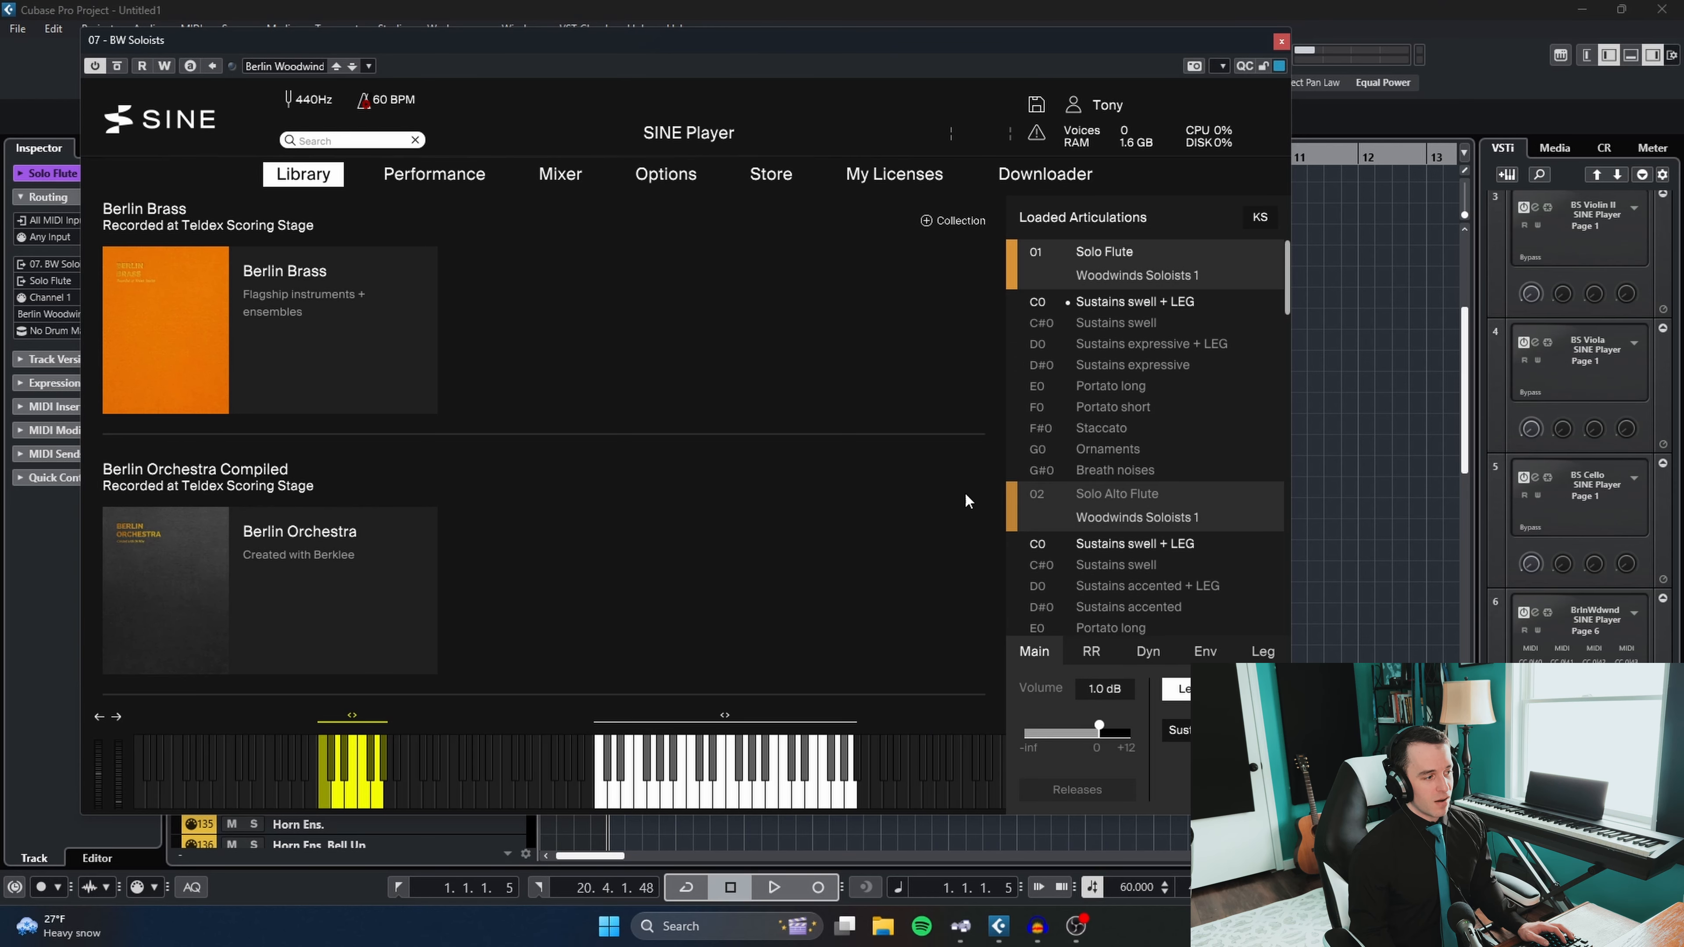
- Examine the BW Soloists loaded articulations from Solo Oboe down to Solo Bassoon and close the instance
scroll(1187, 436, down, 5)
click(1181, 422)
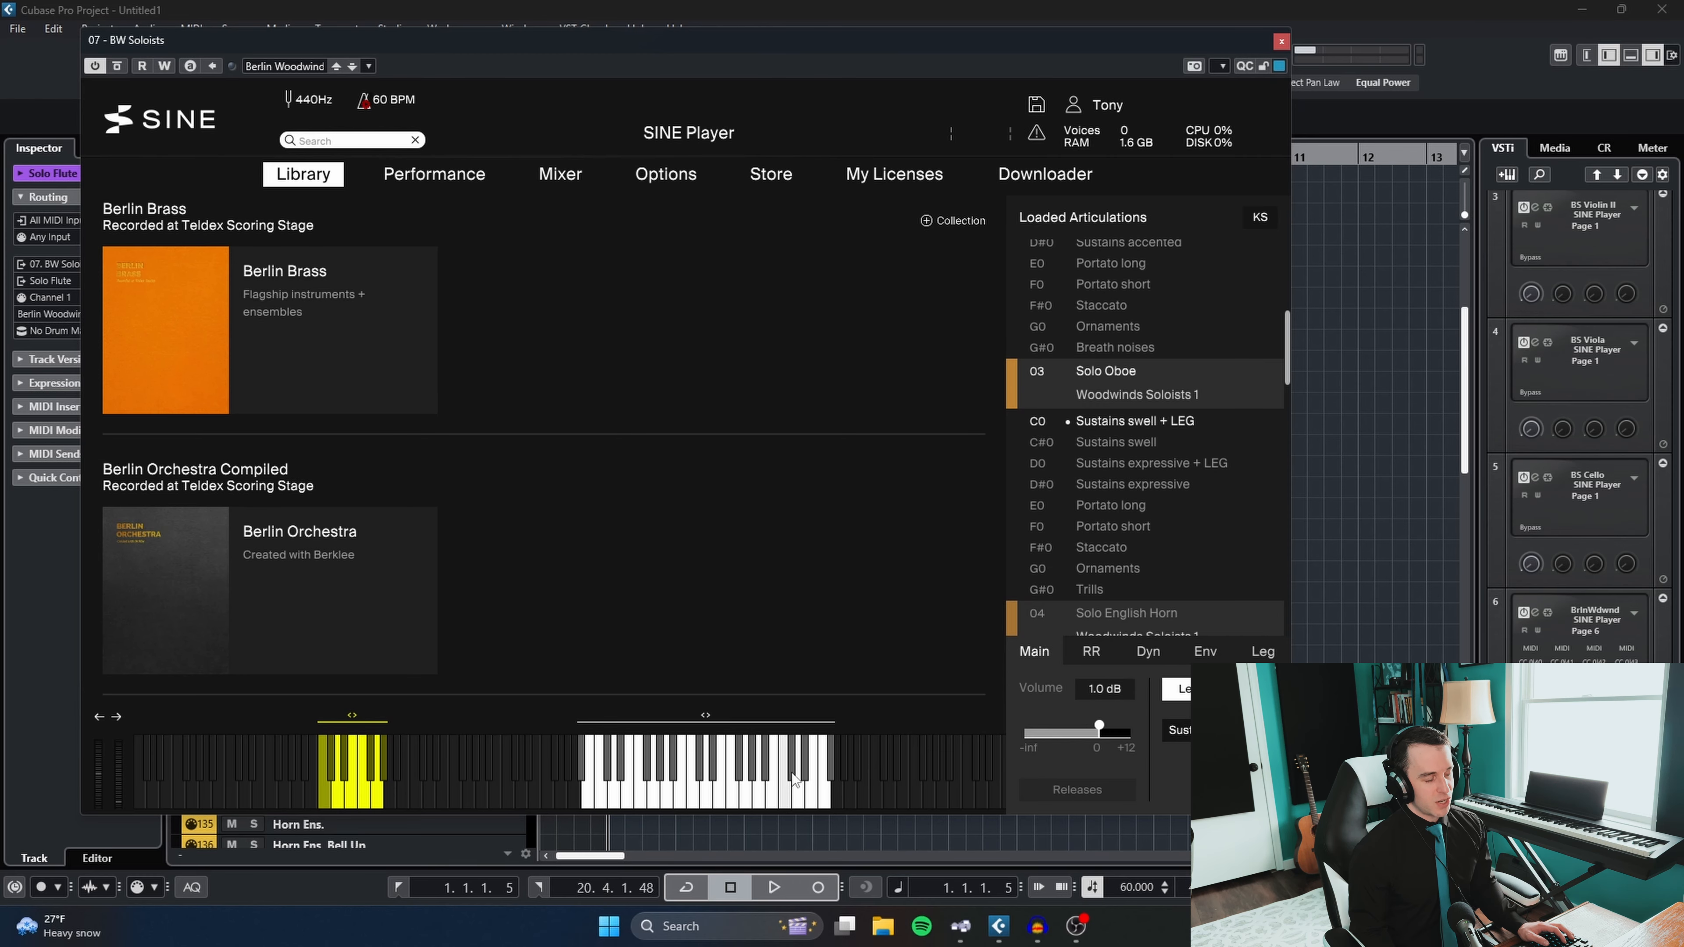
scroll(1145, 468, down, 10)
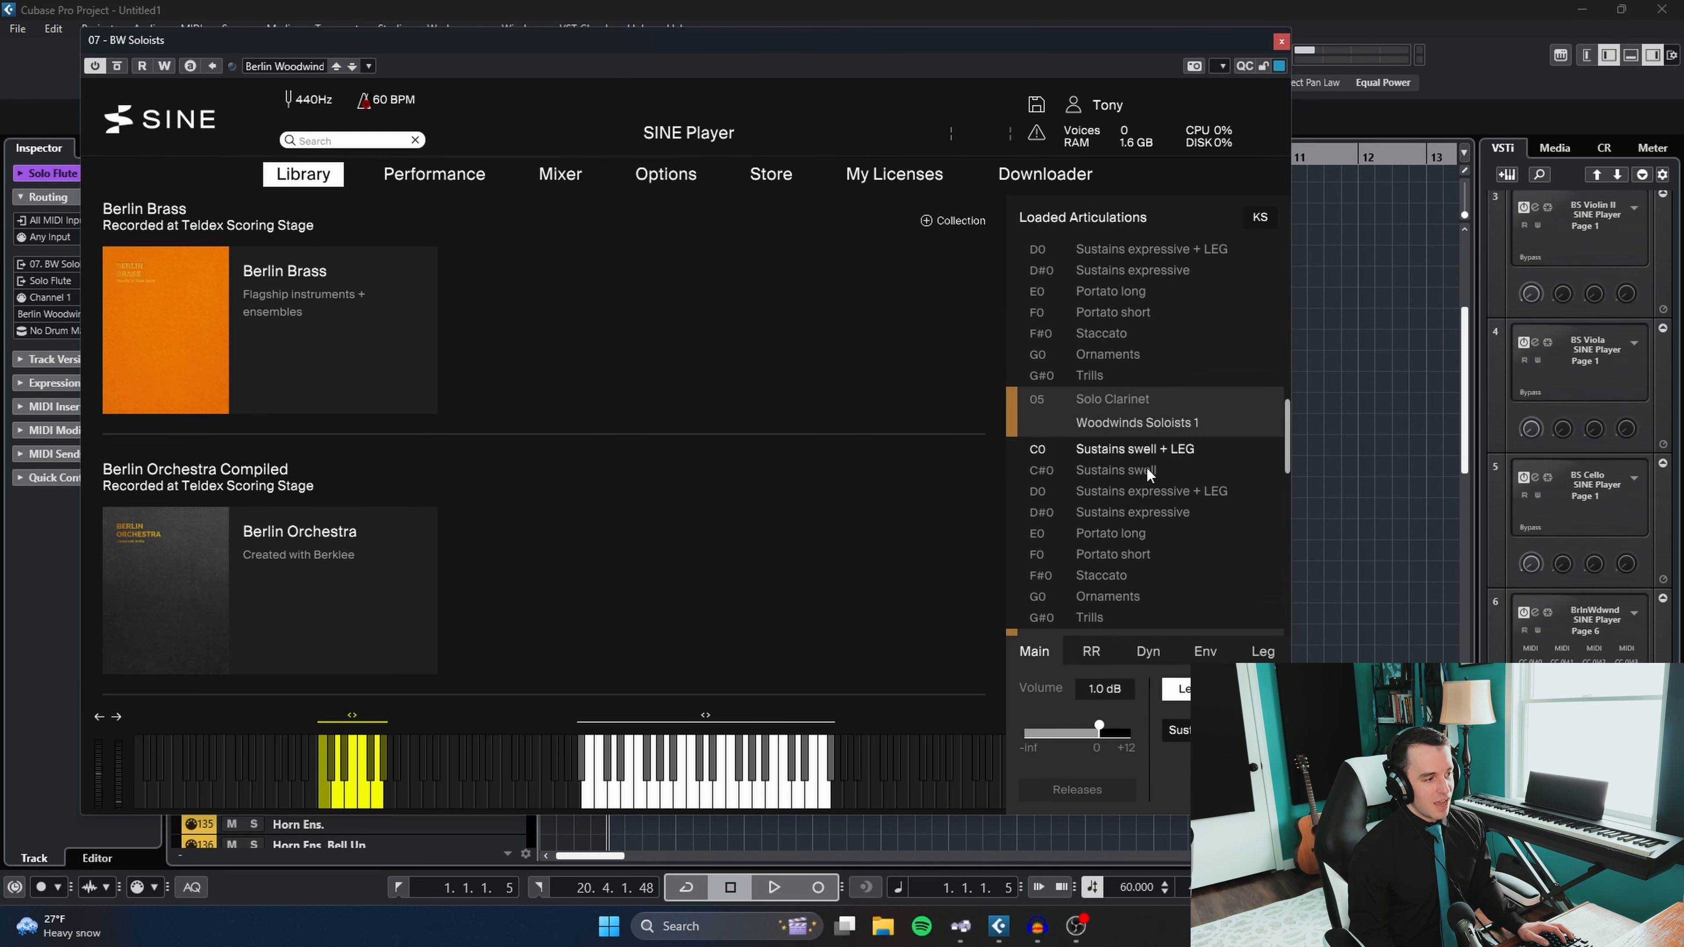
scroll(1148, 467, down, 8)
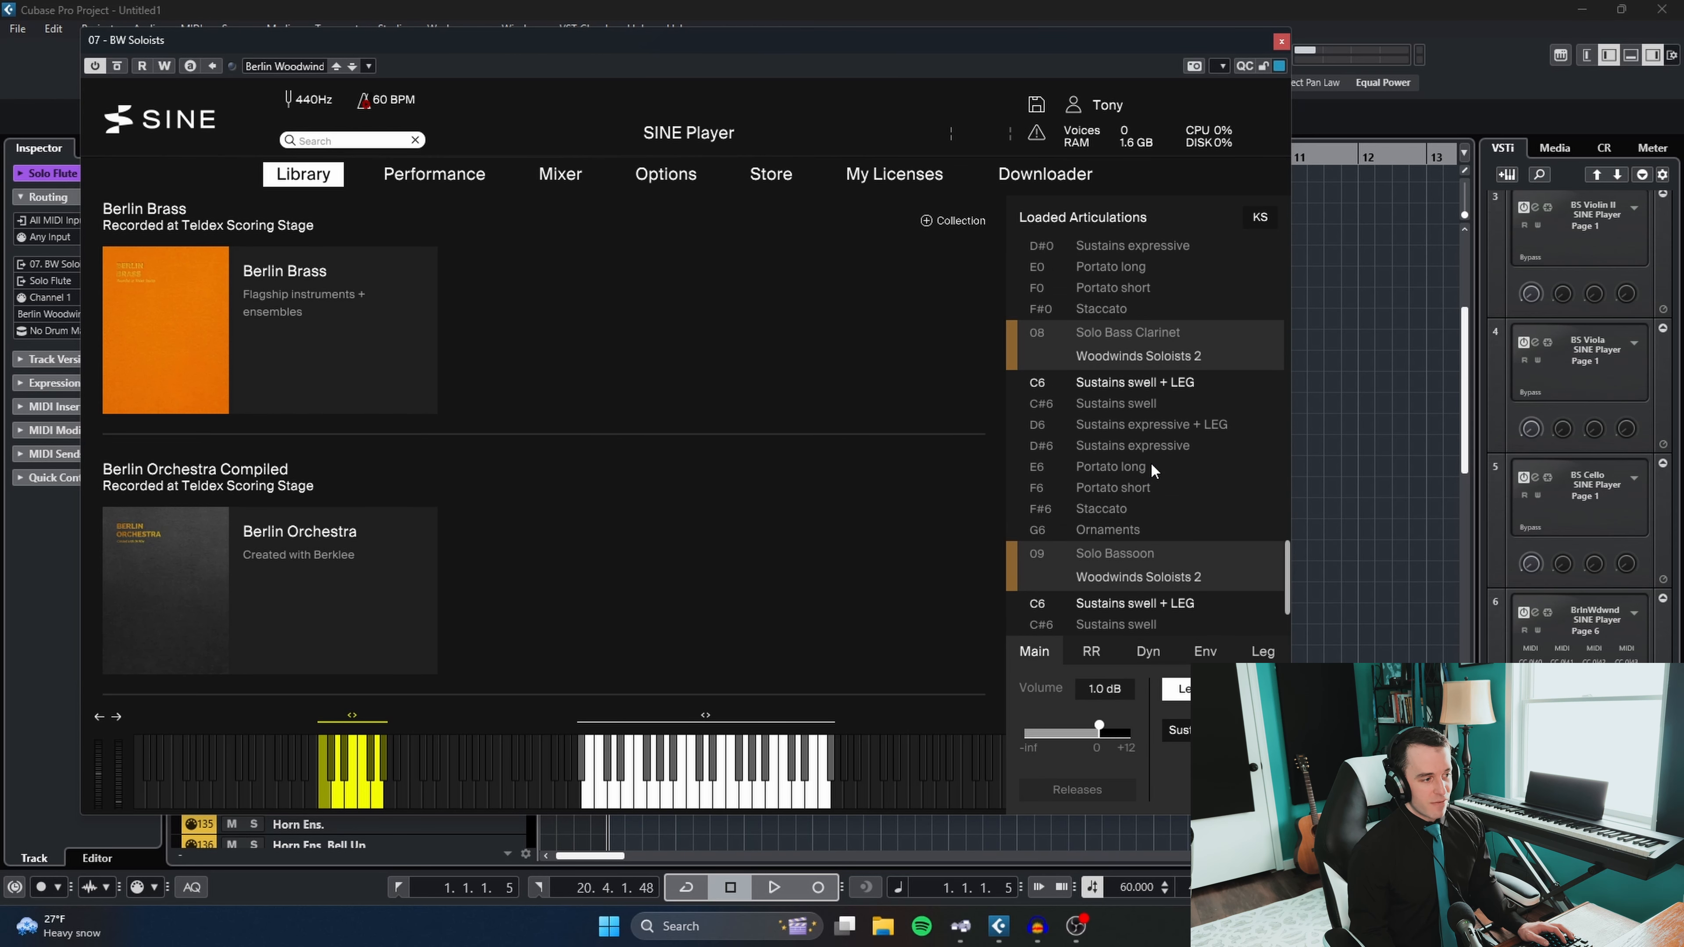
click(1281, 42)
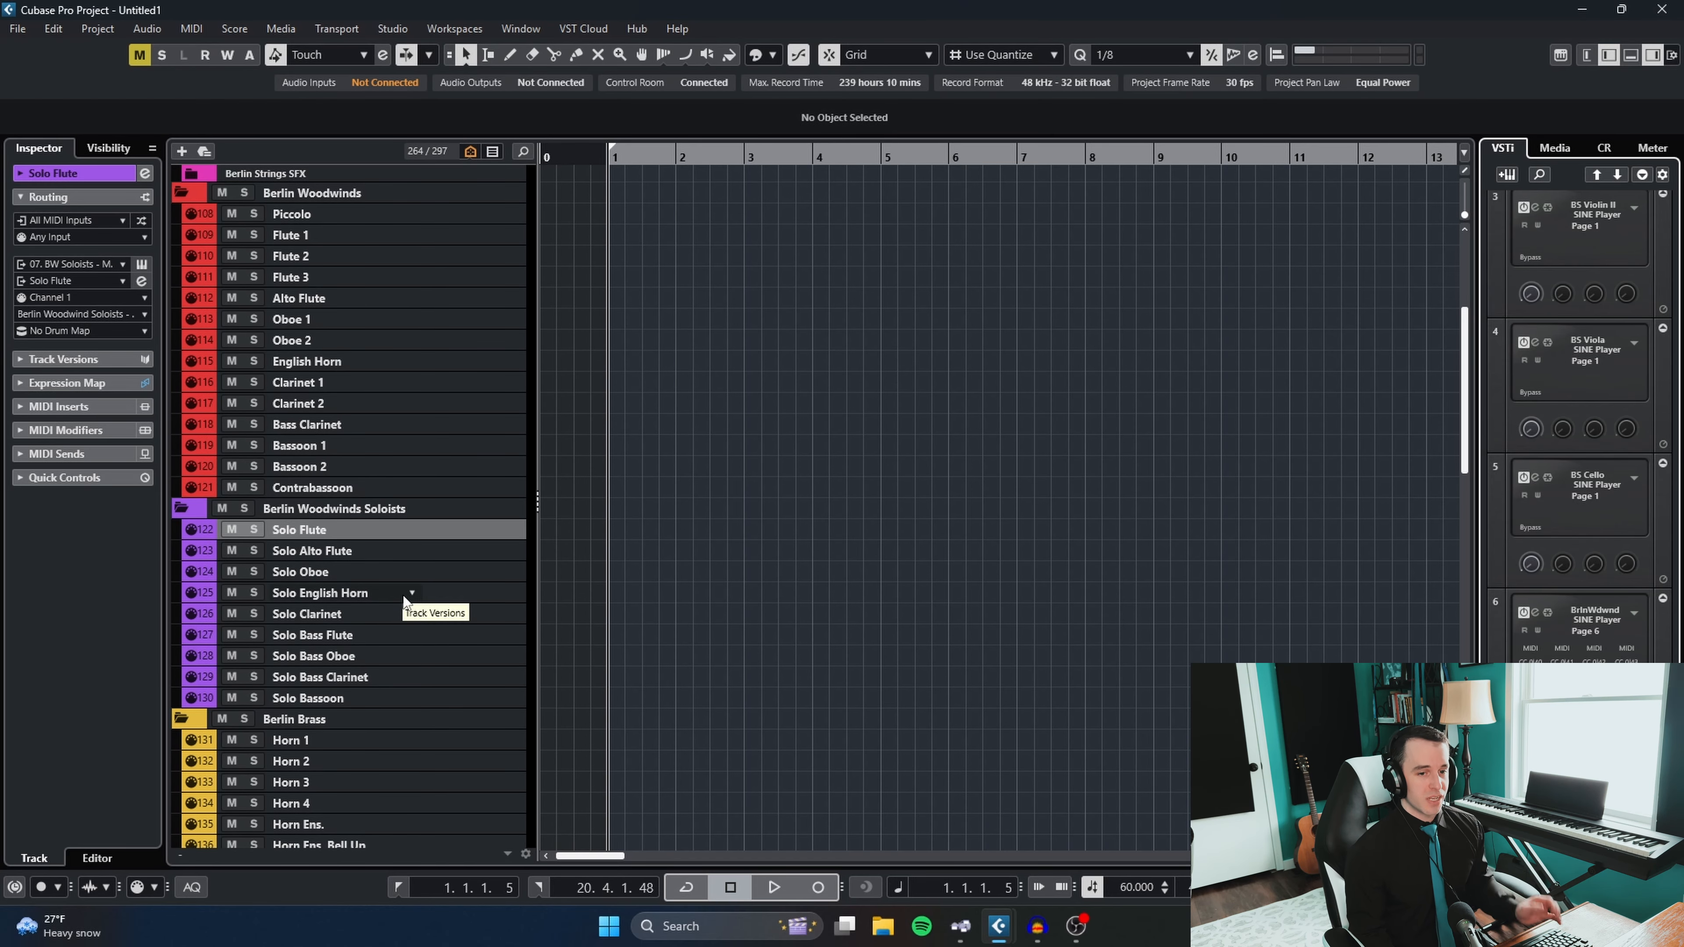
- Select all tracks in the Berlin Brass folder, from Horn 1 through Tuba
scroll(752, 541, down, 4)
scroll(752, 541, down, 2)
click(371, 330)
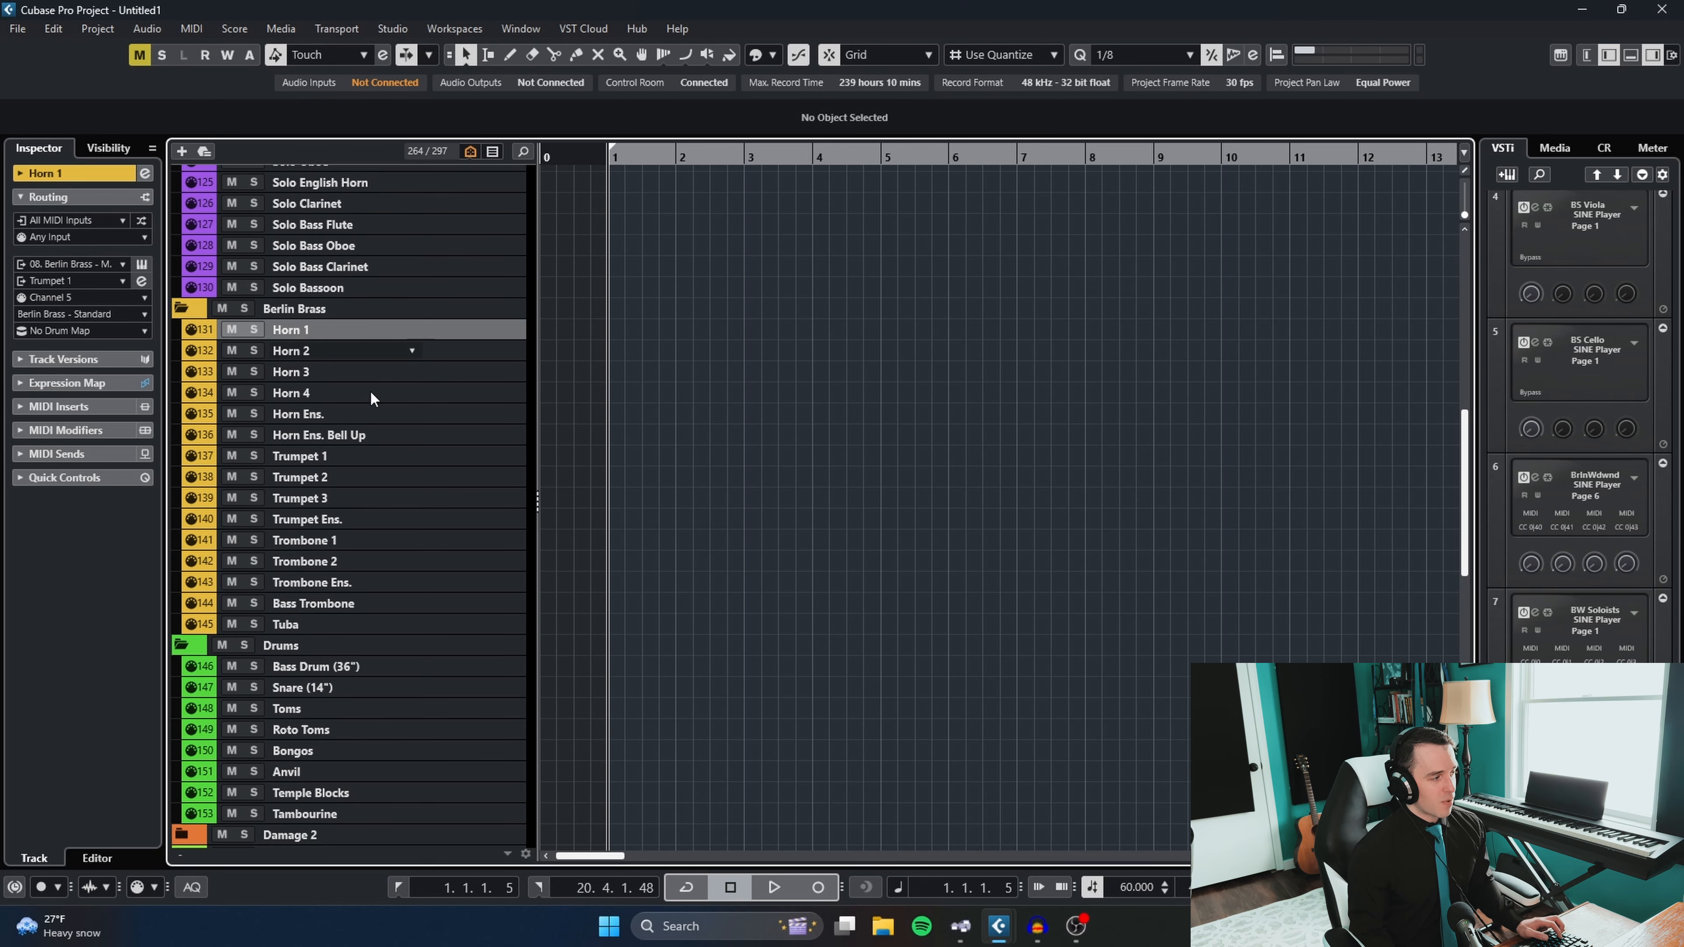
shift+click(344, 624)
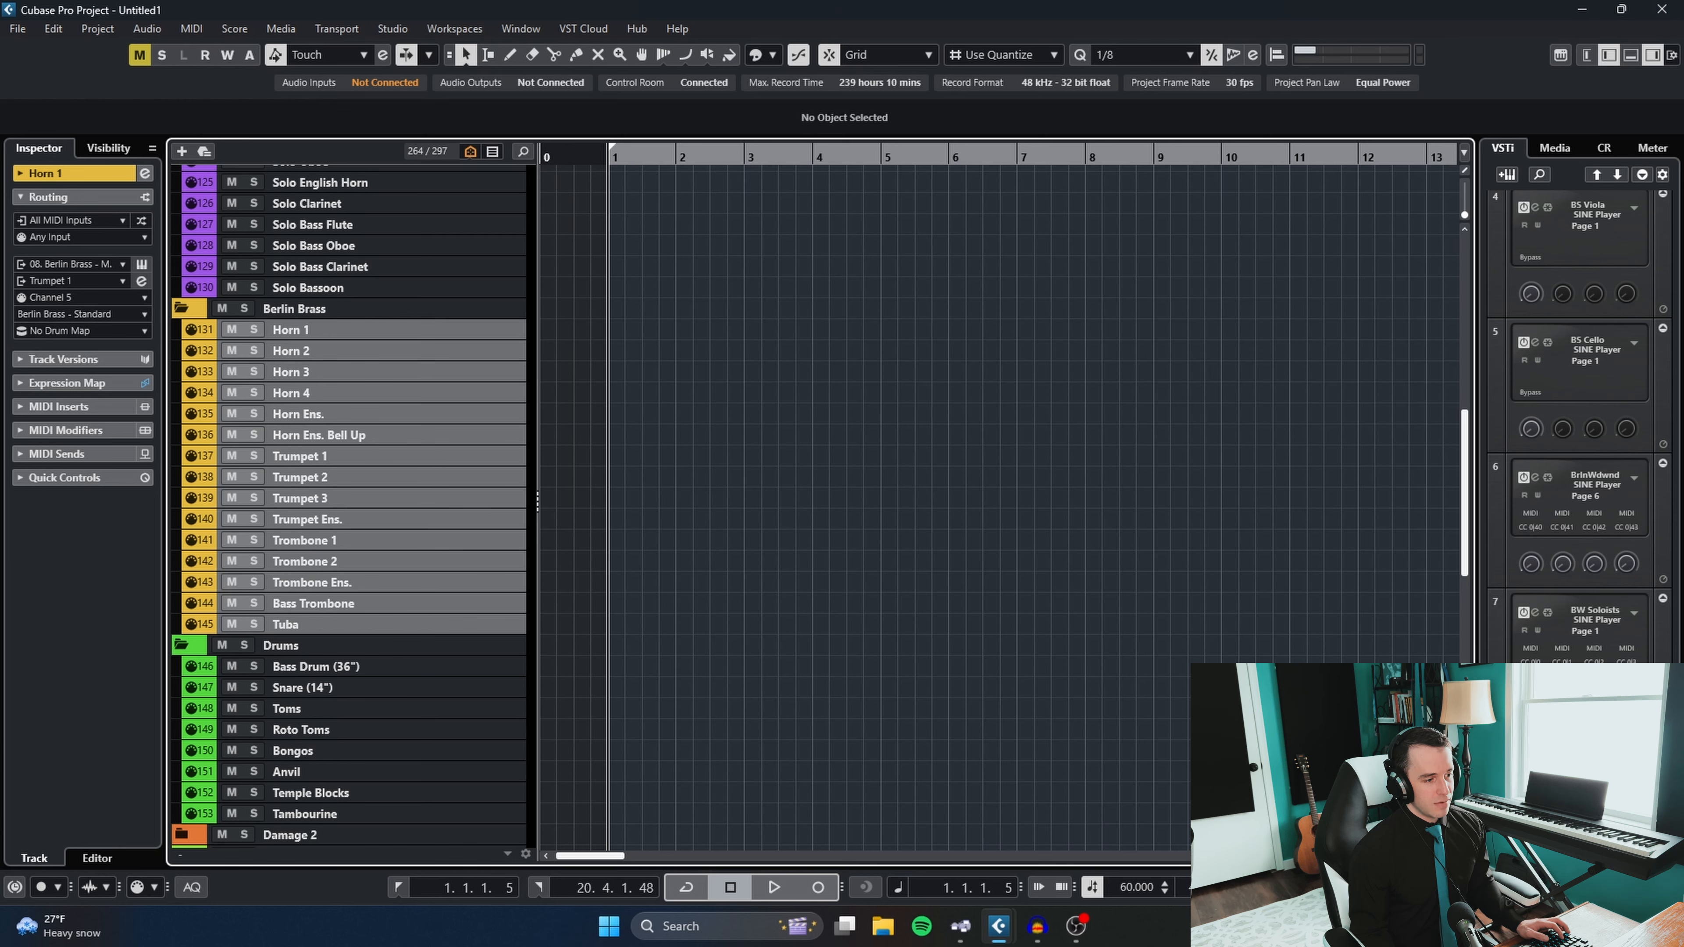
- Open the Berlin Brass SINE Player instance, examine its loaded articulations and mixer output assignments, and close it
drag(1683, 99, 664, 36)
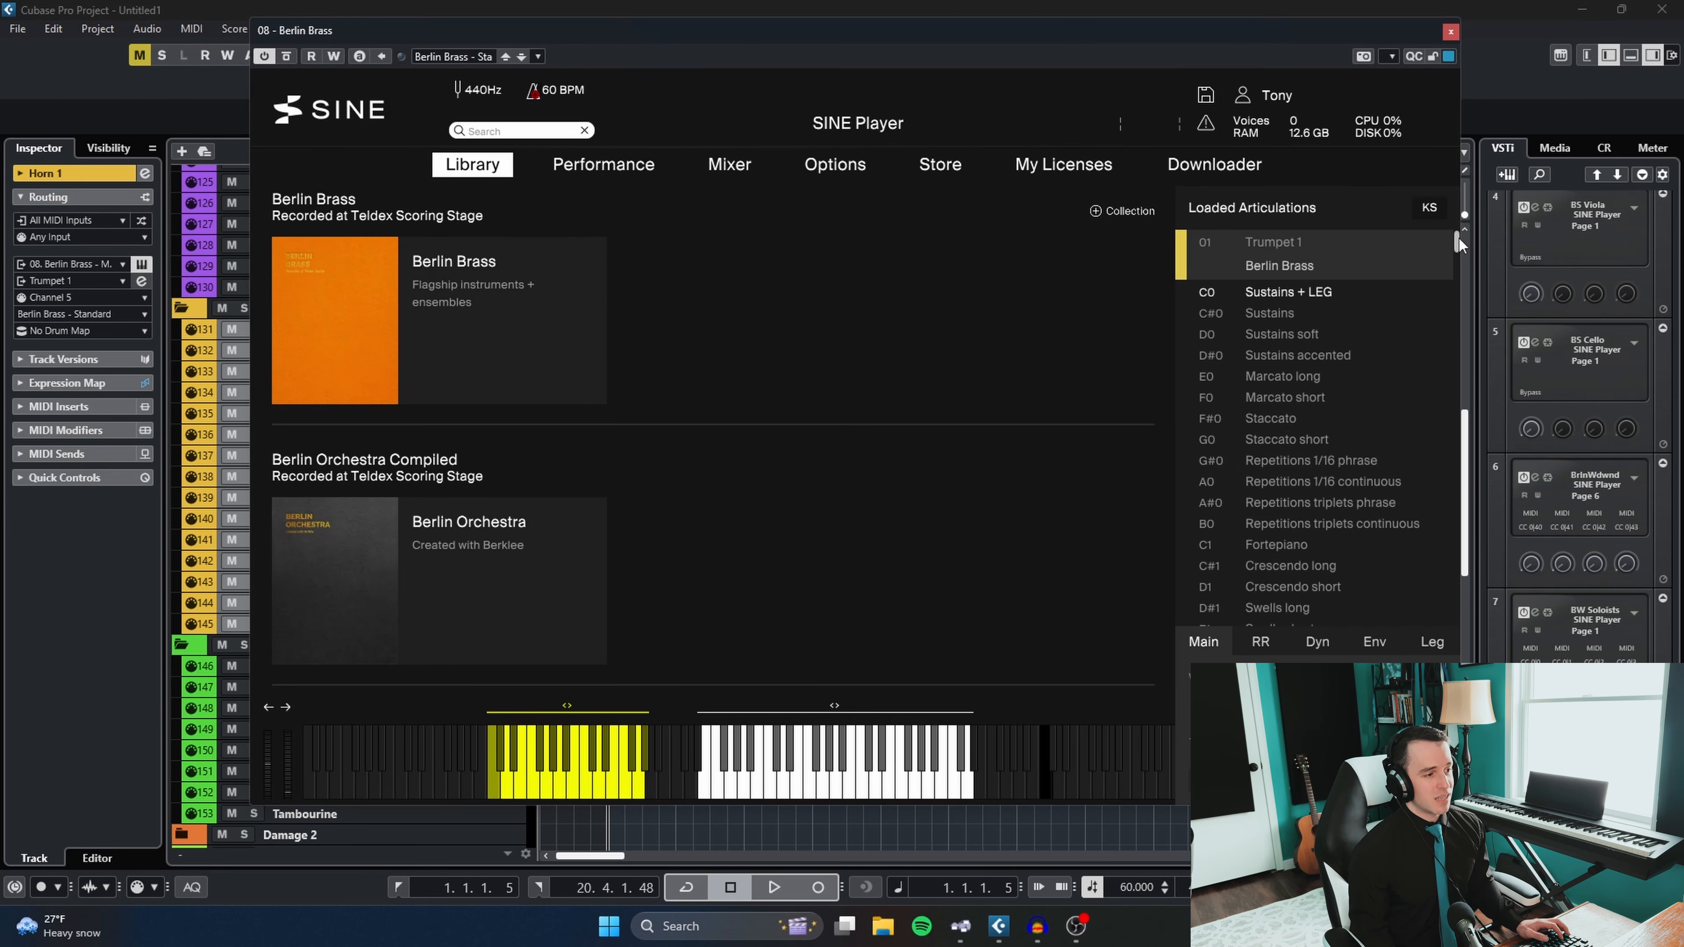
drag(1458, 239, 1450, 262)
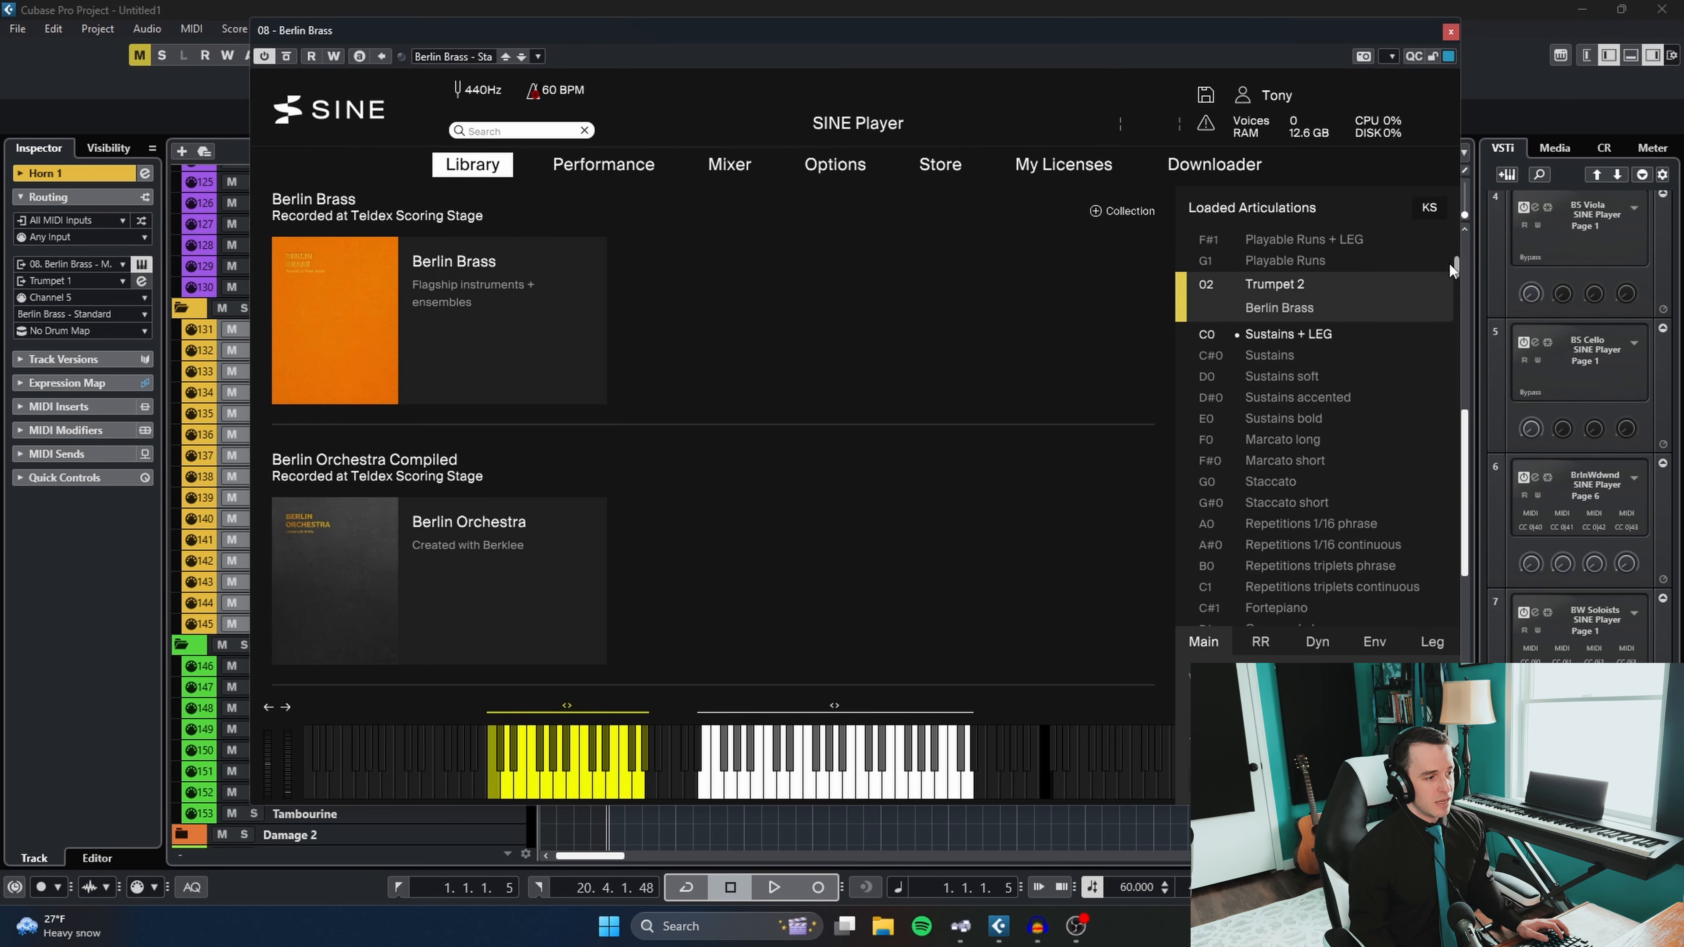
drag(564, 644, 807, 671)
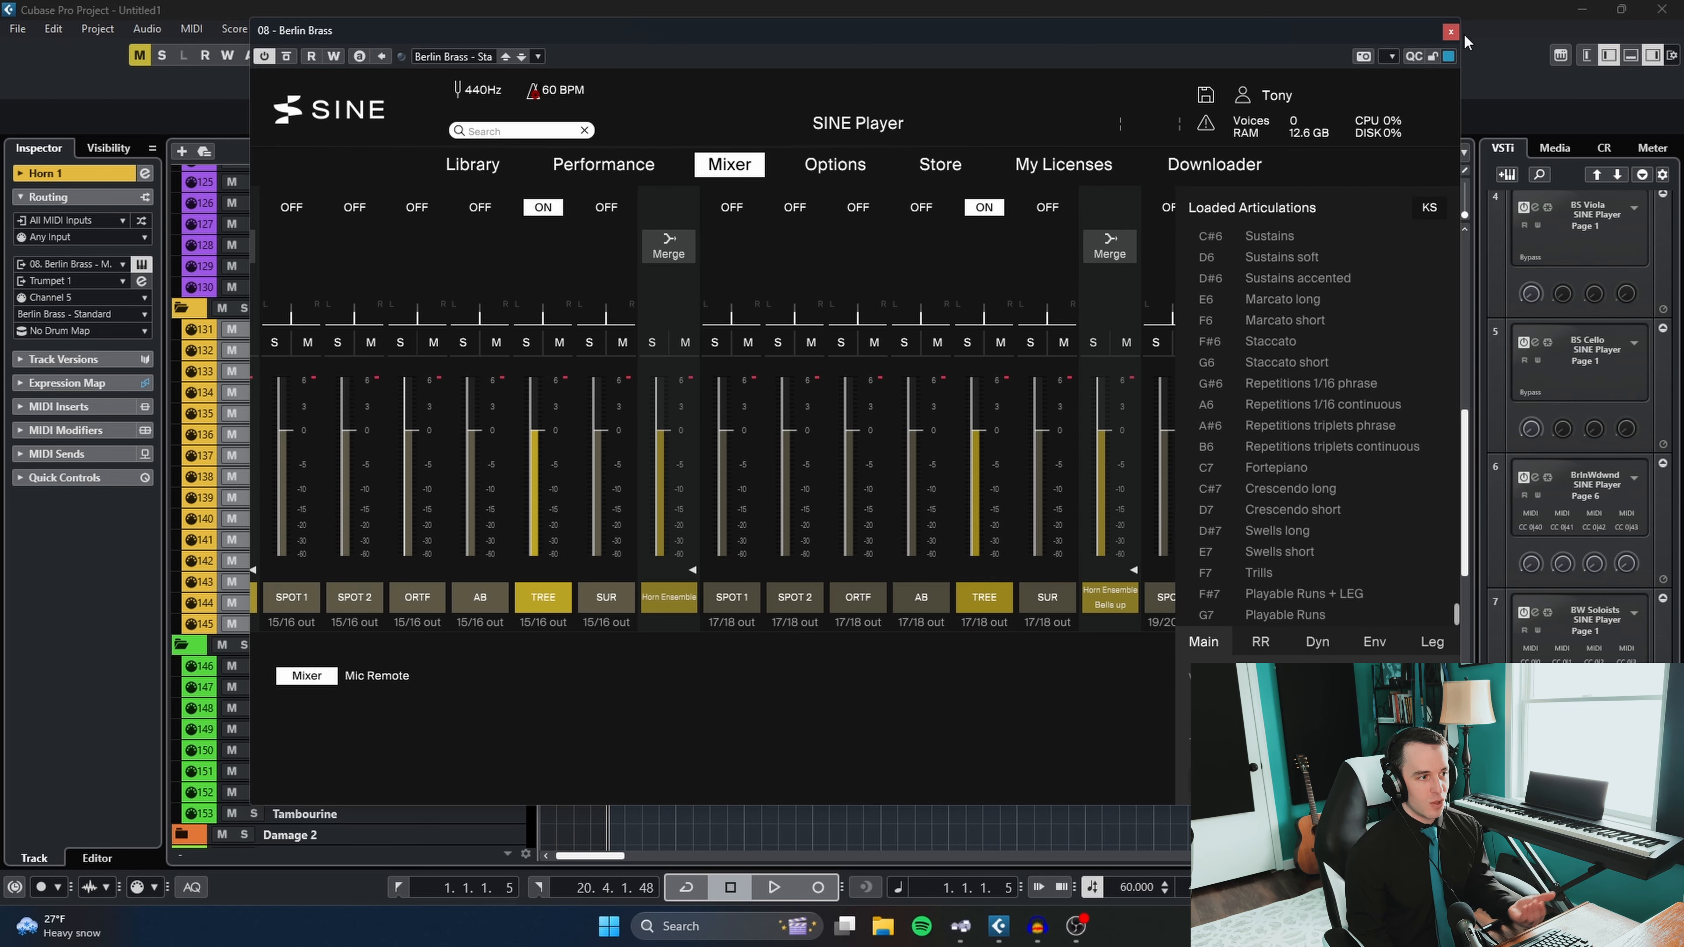
click(1451, 32)
- Select the Bass Drum (36") track, examine the loaded articulations in its Berlin Drums SINE Player instance, and close the instance
scroll(676, 551, down, 3)
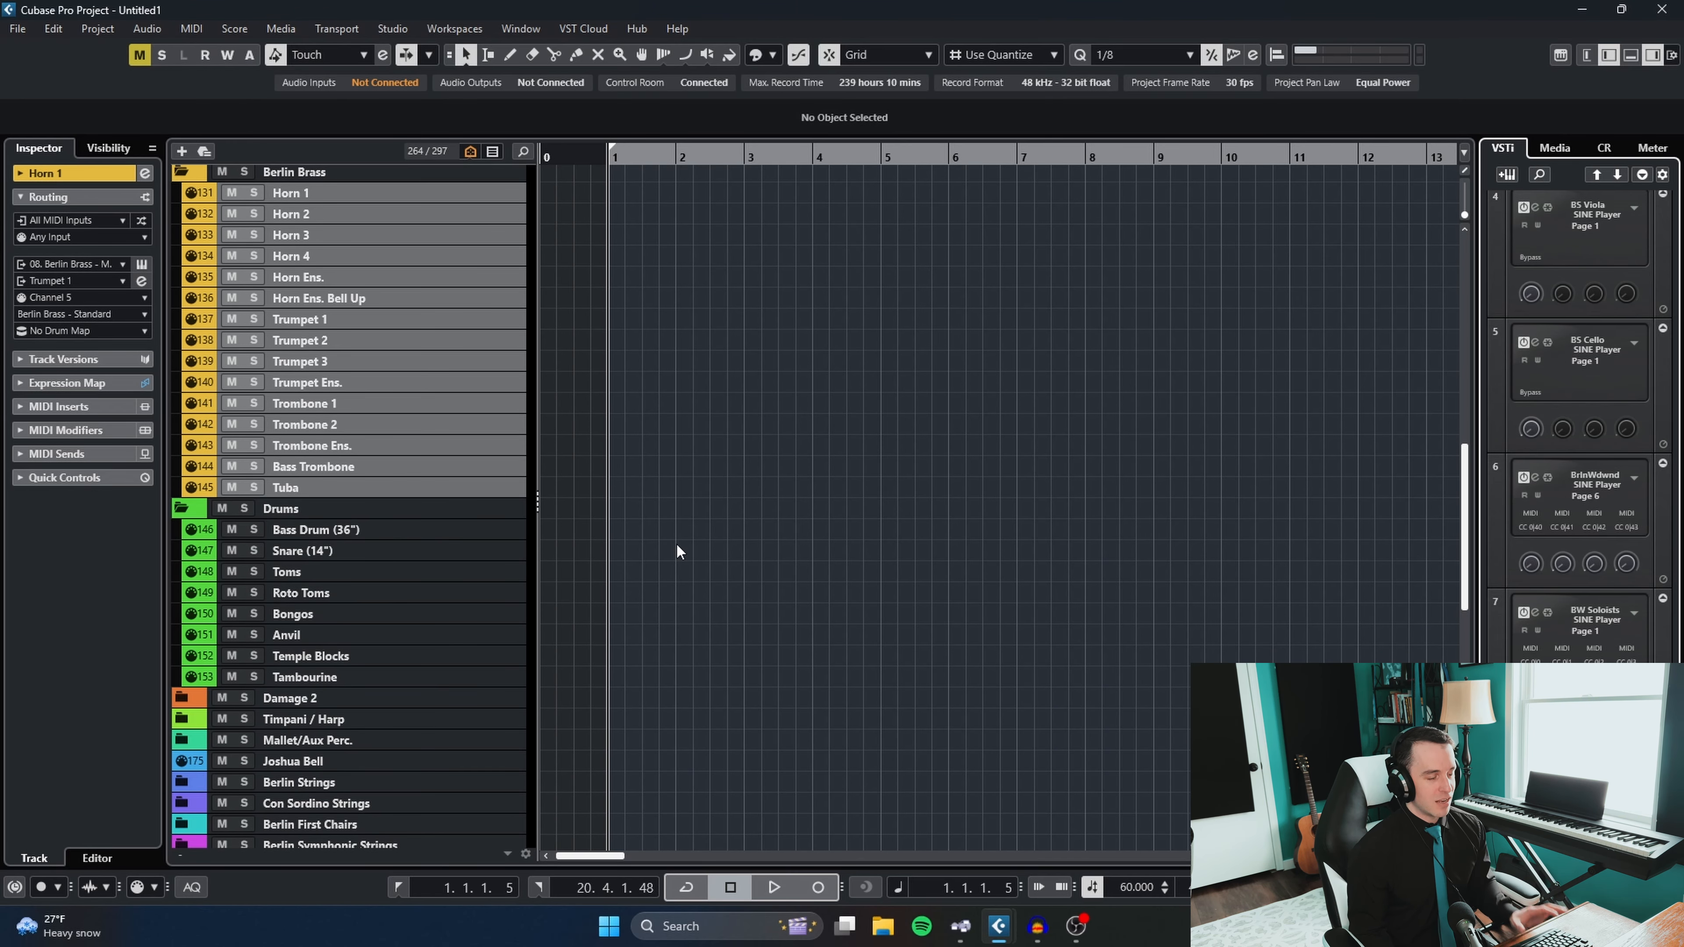
click(346, 532)
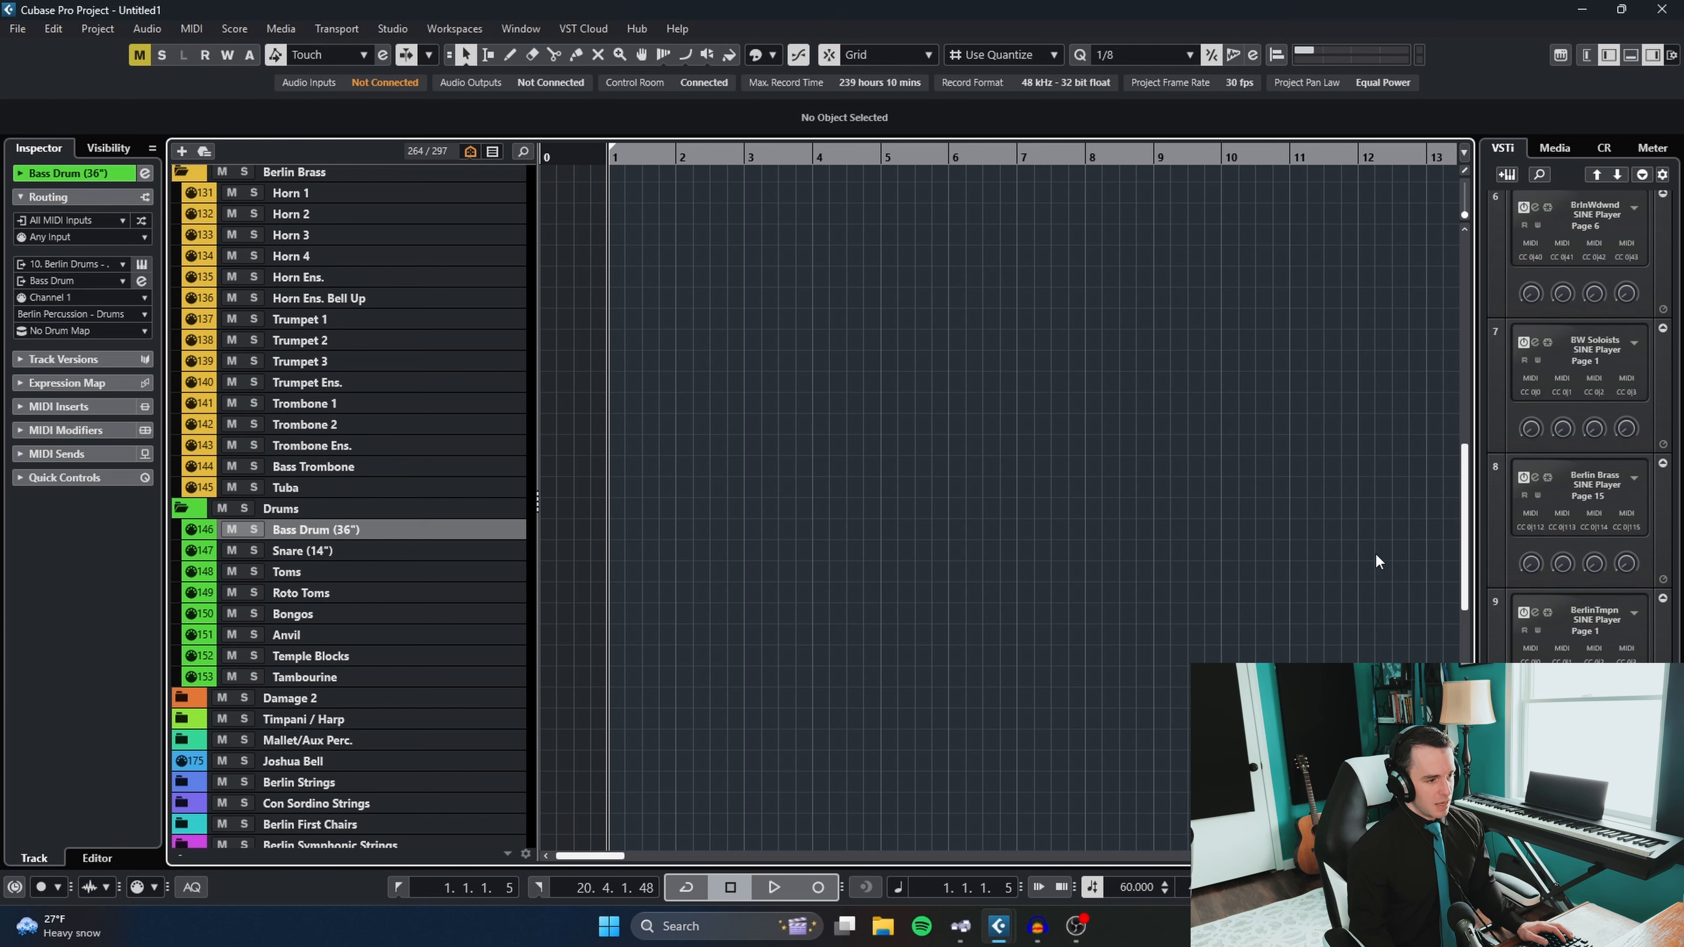
click(1535, 748)
drag(1025, 64, 766, 48)
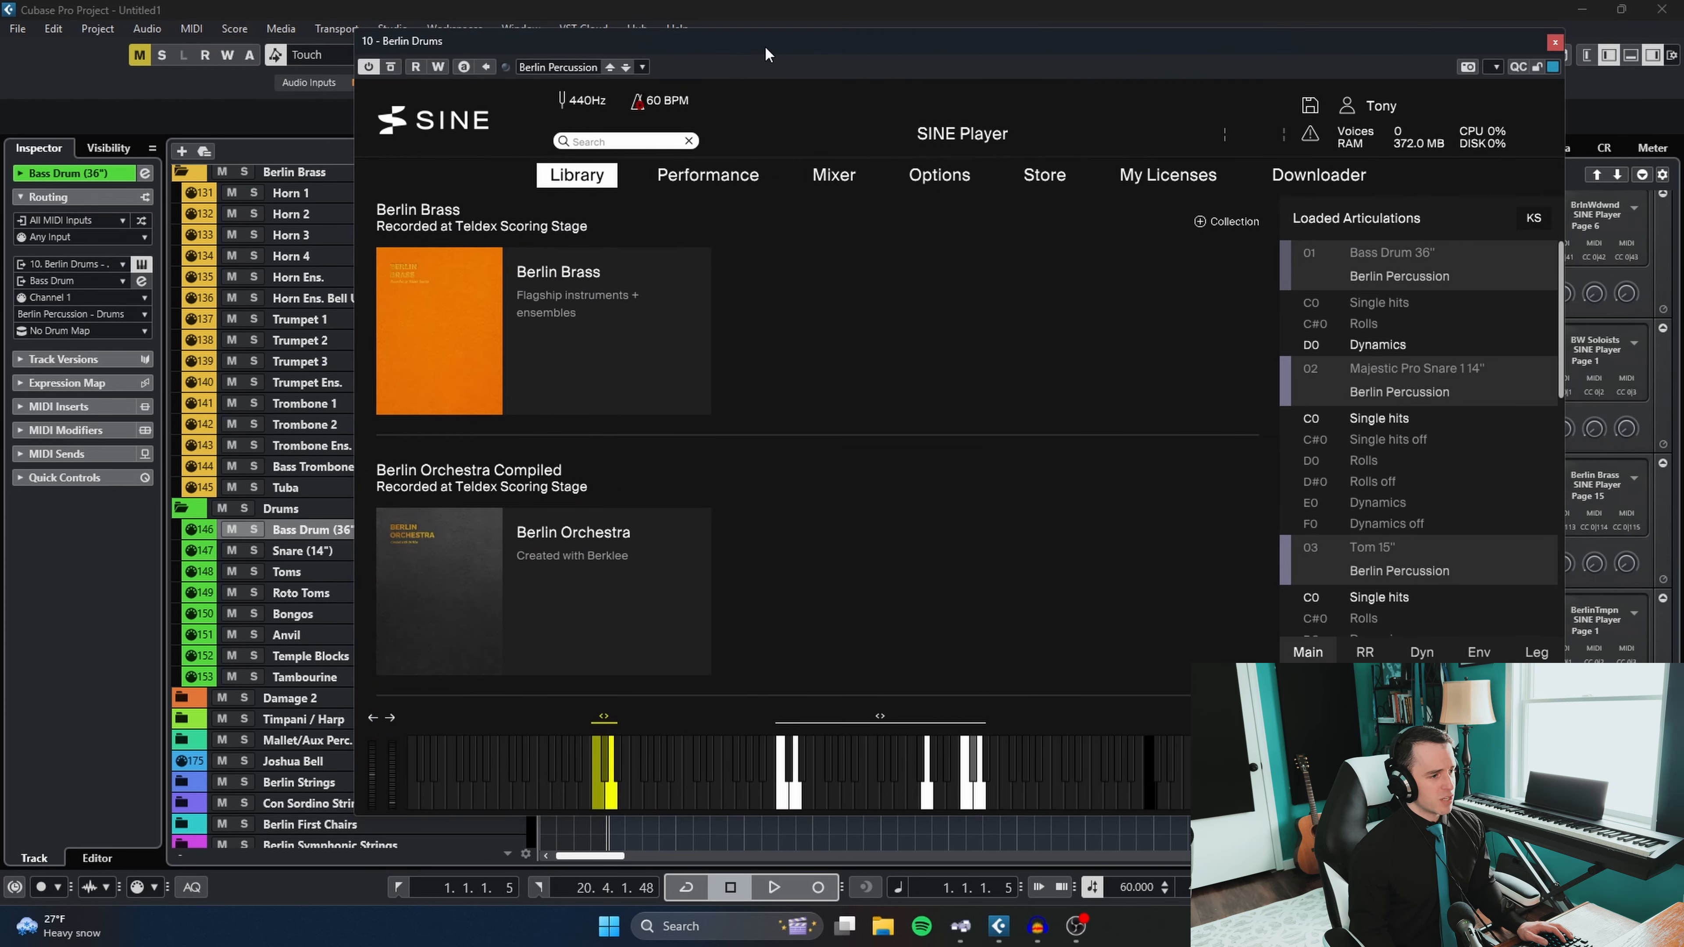
drag(1120, 53, 942, 31)
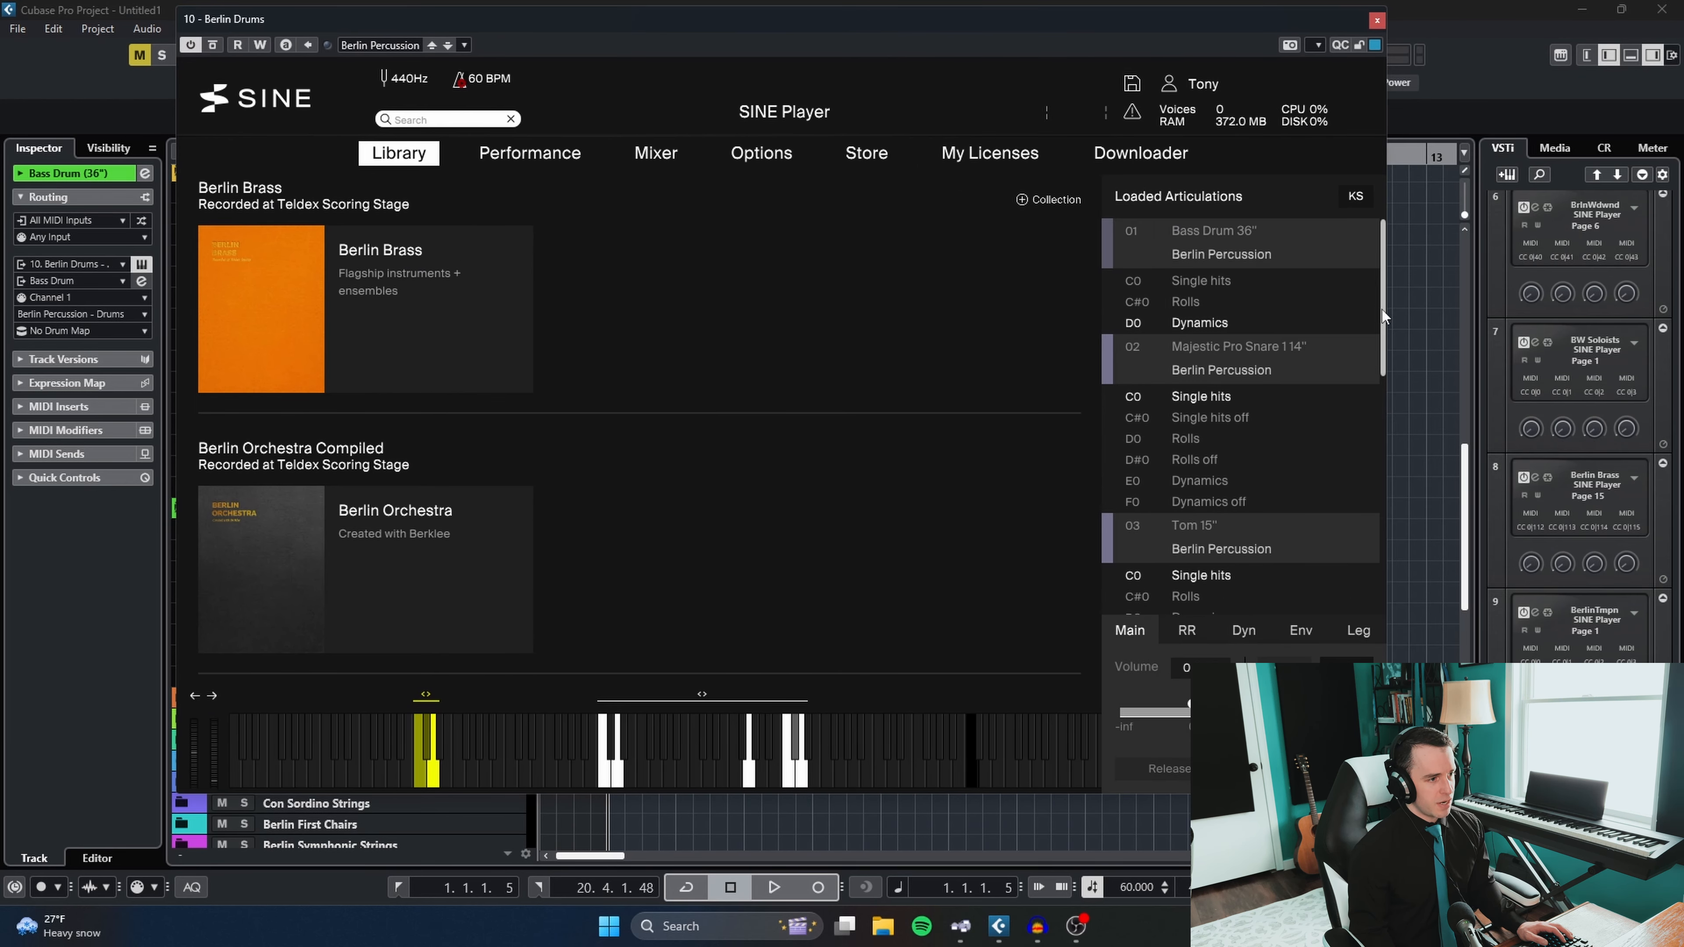
drag(1382, 309, 1378, 49)
click(1377, 20)
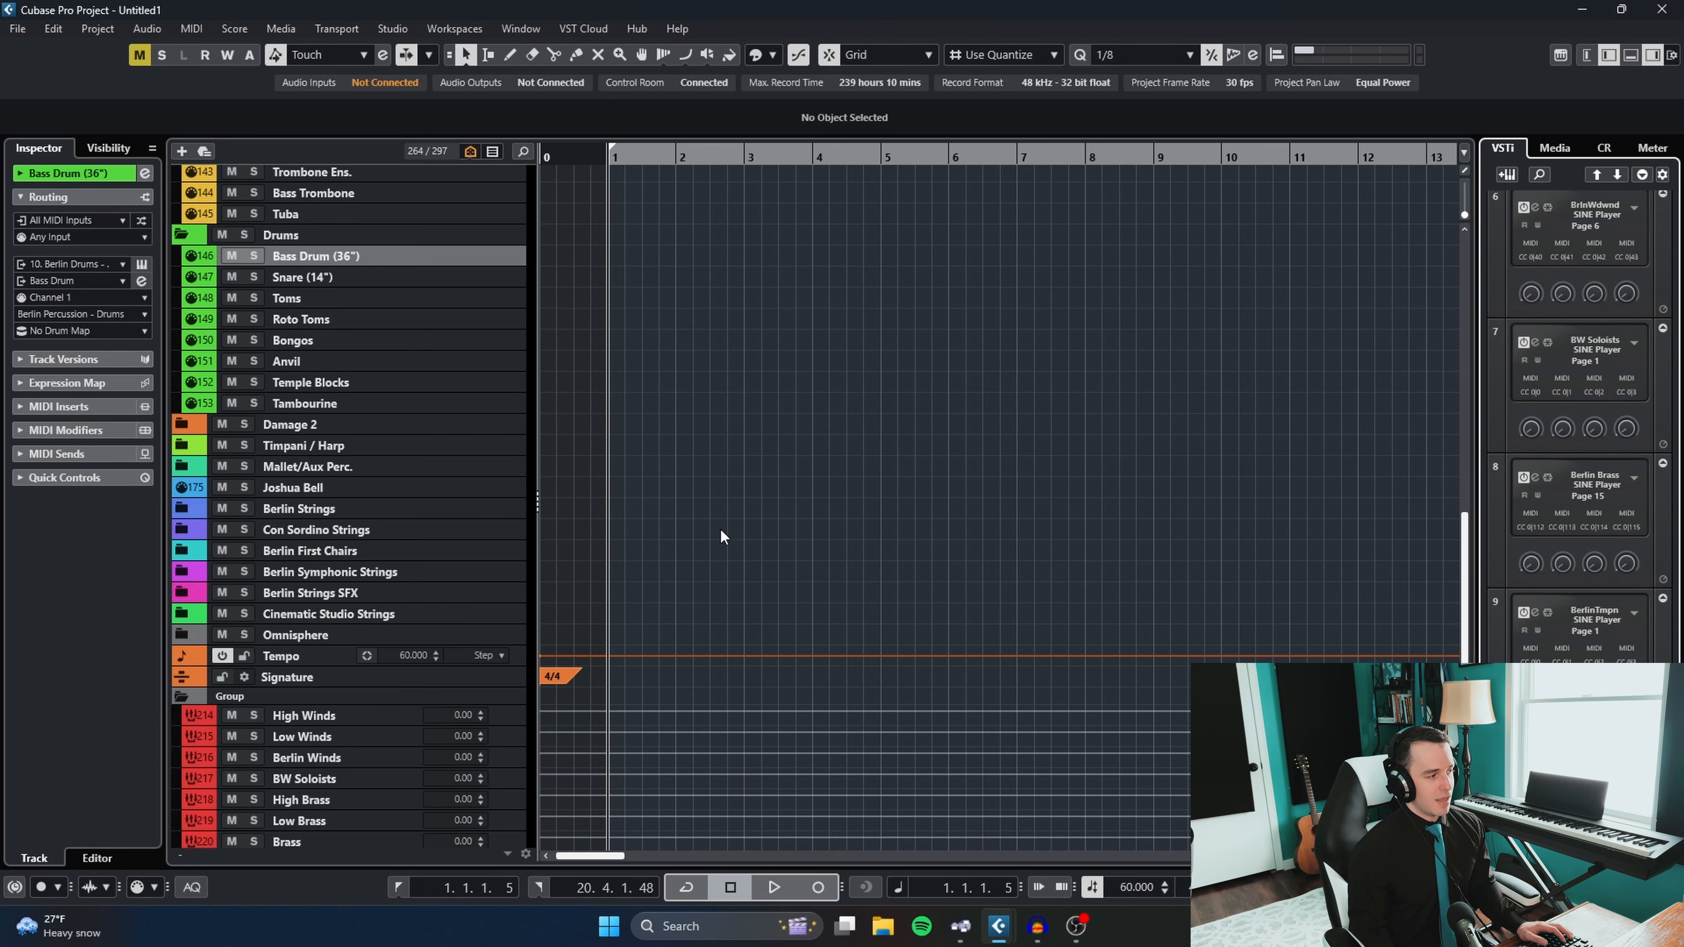
- Expand the Mallet/Aux Perc. folder and check the routing of its Cymbals and Marimba tracks
click(180, 466)
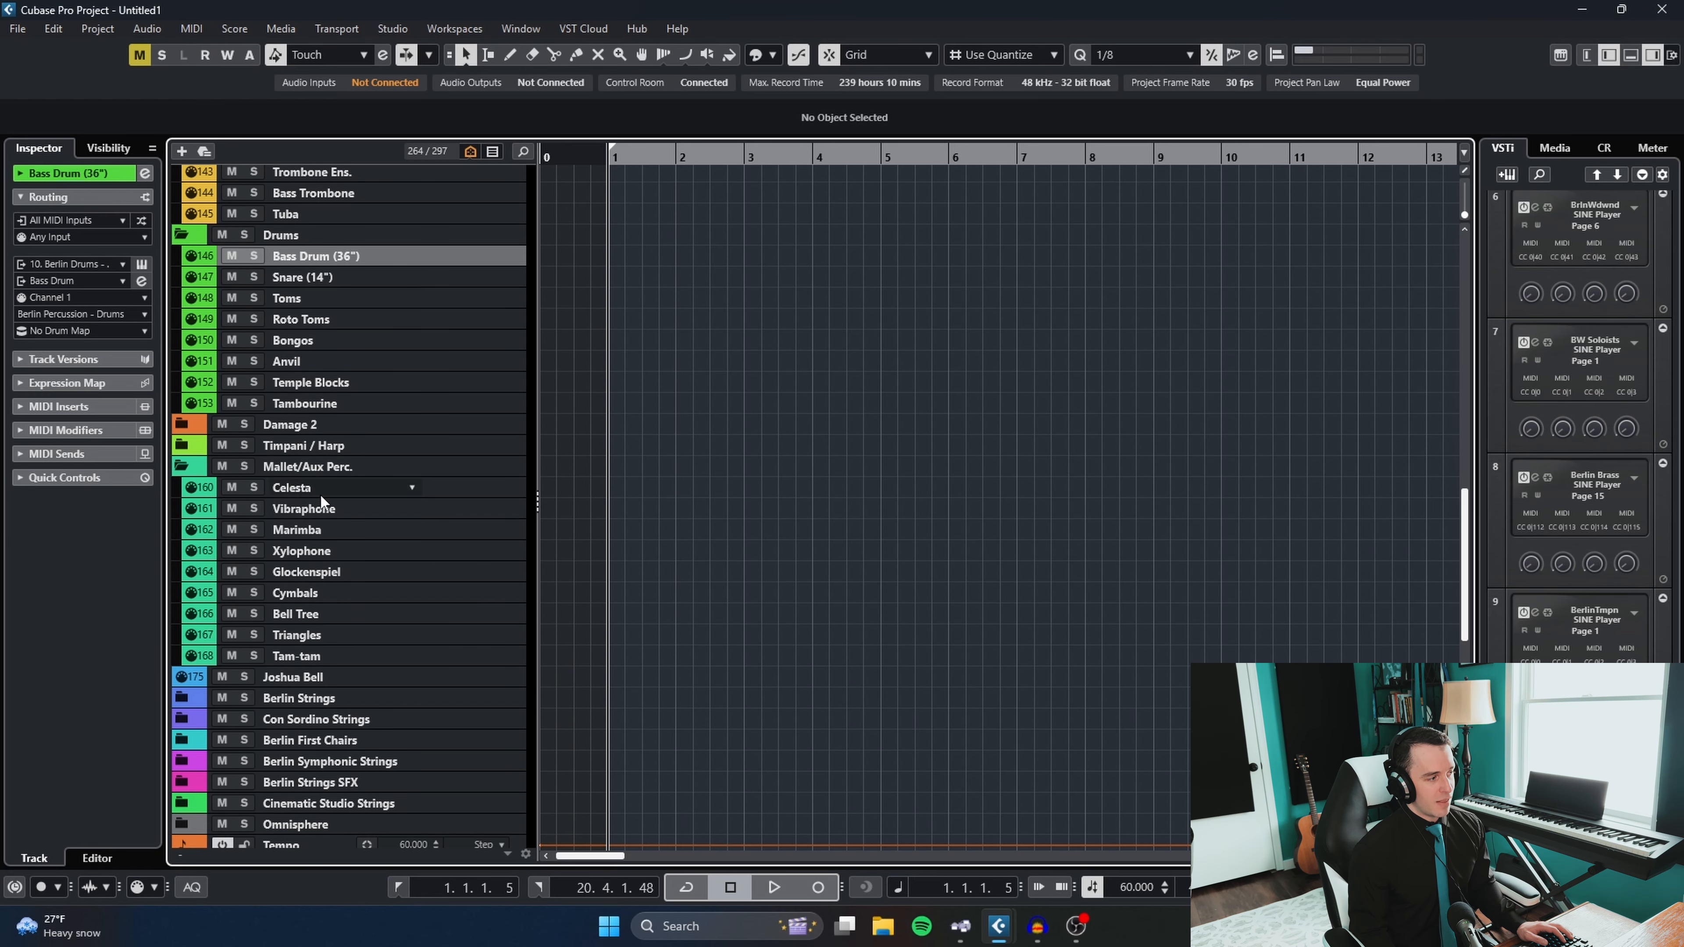
click(318, 593)
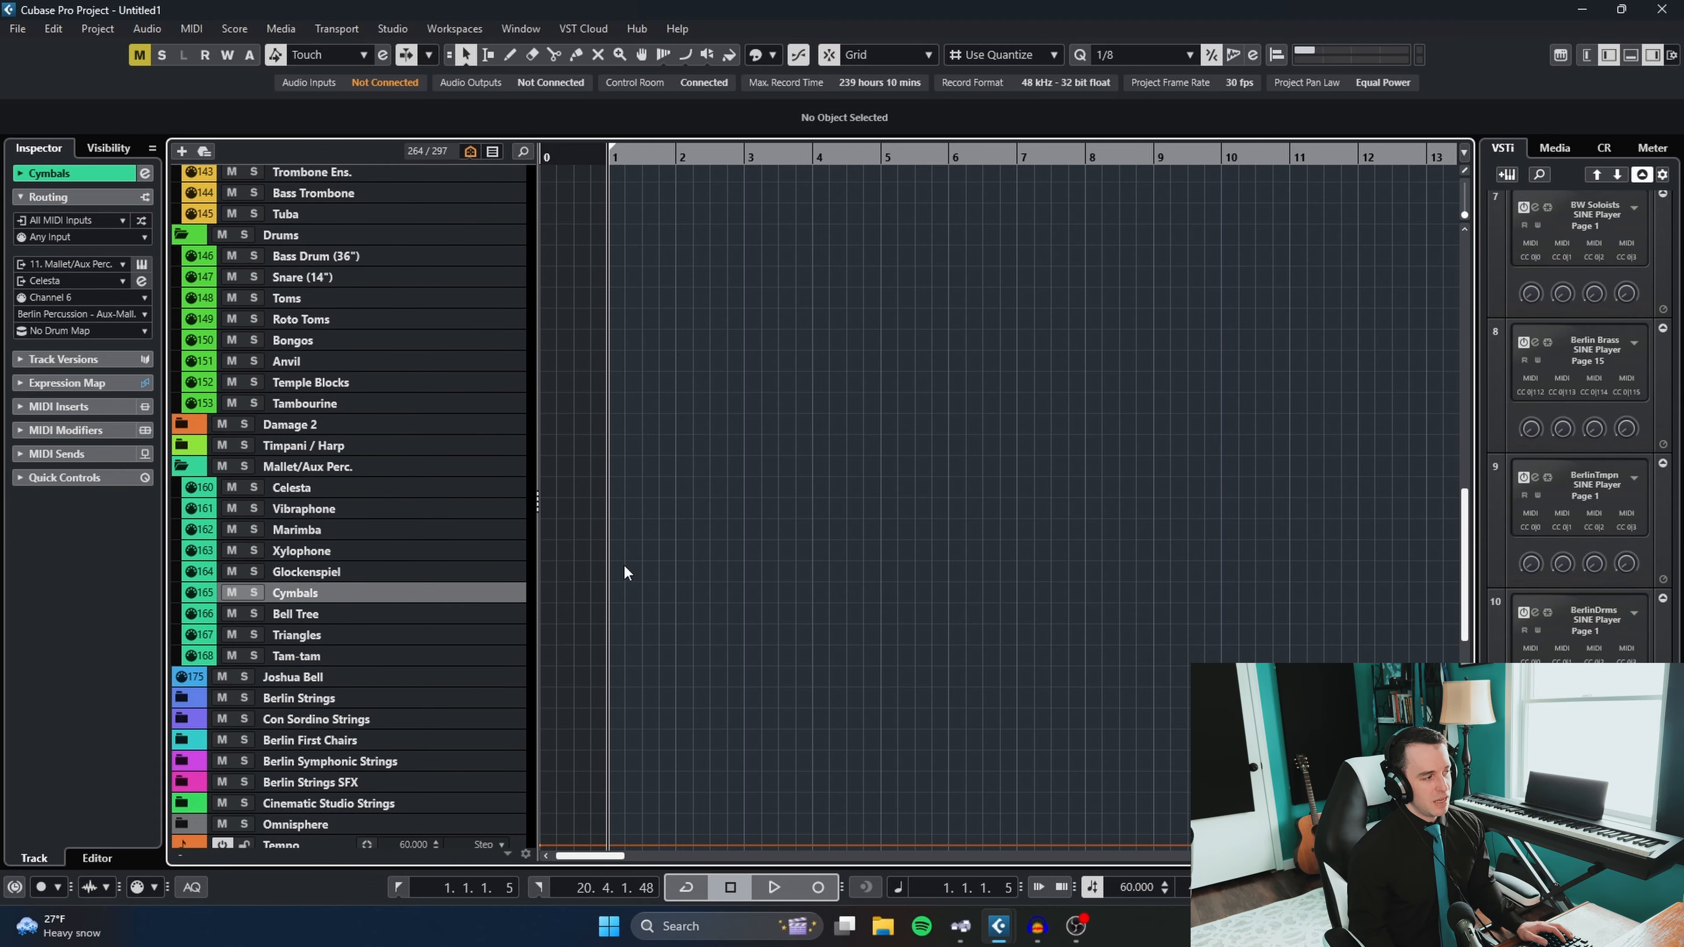
click(334, 530)
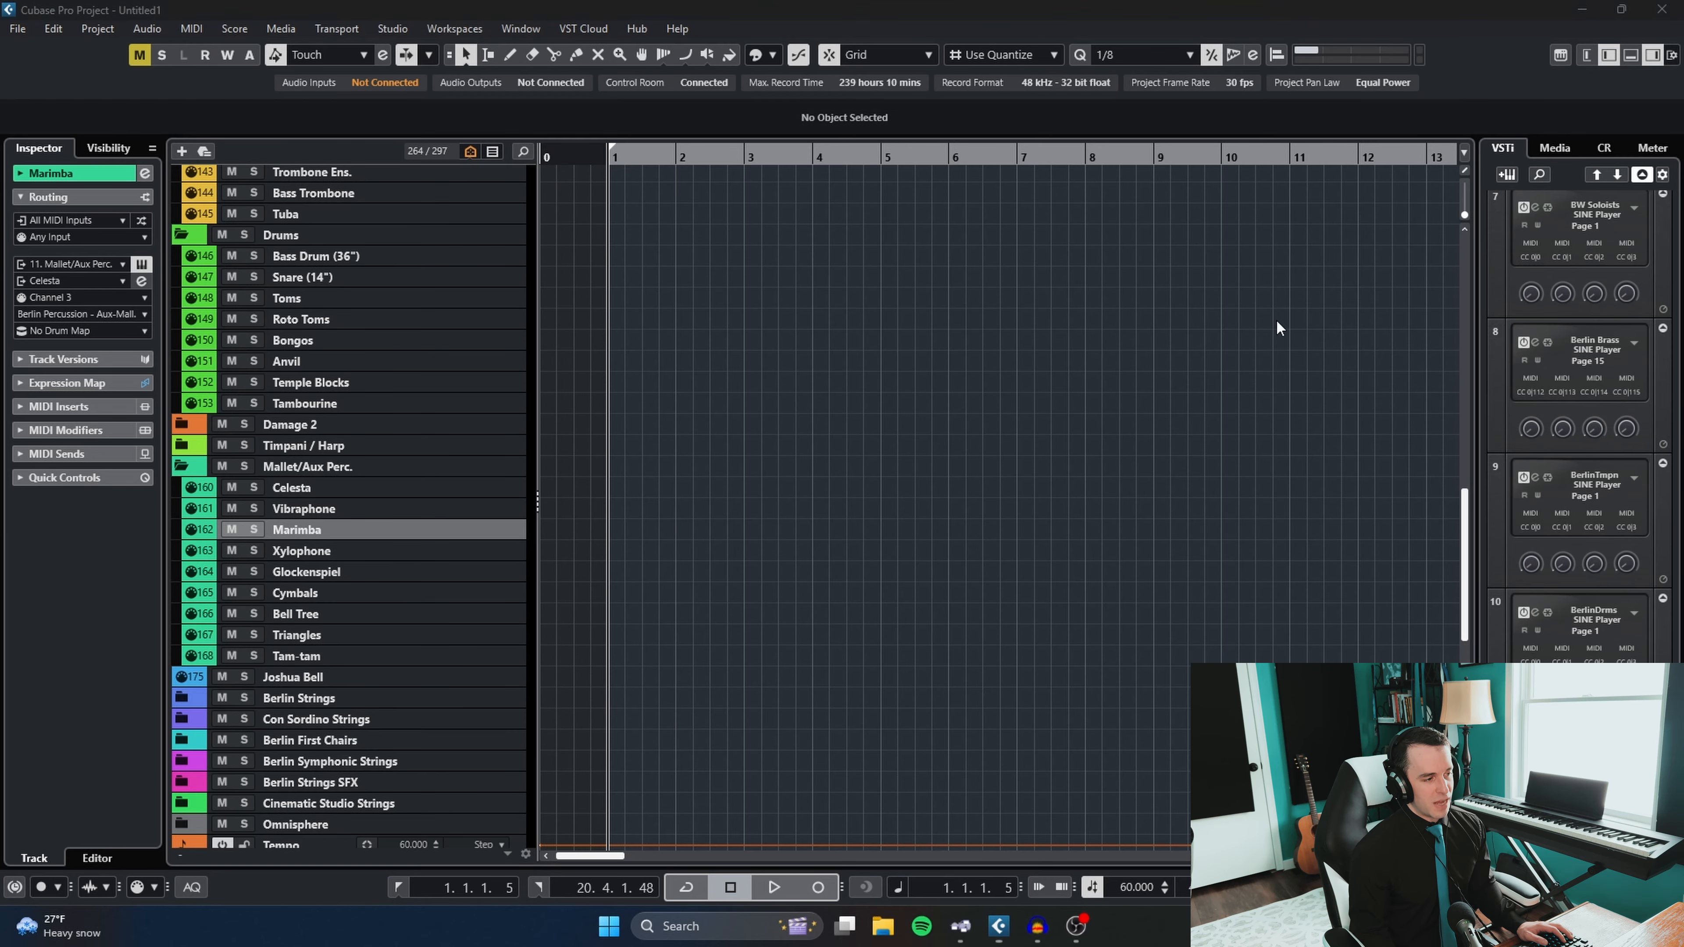
- Open the Marimba track's Mallet/Aux Perc. SINE Player instance, look over its loaded articulations, and close it
drag(1683, 34, 536, 41)
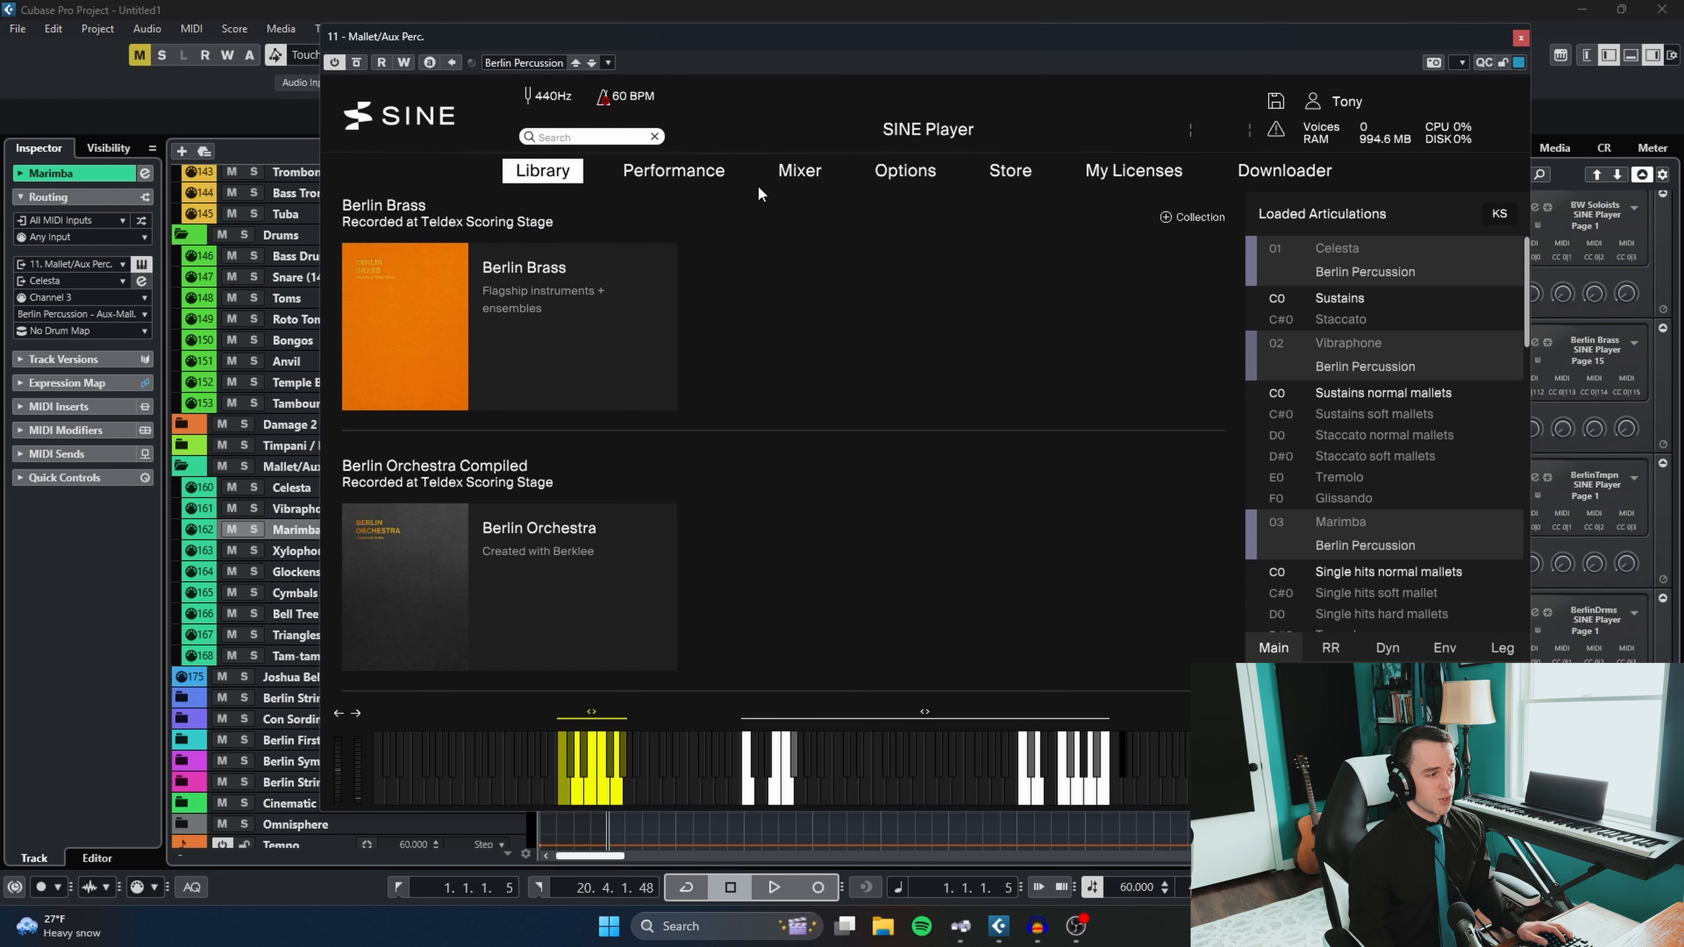
drag(1525, 317, 1536, 274)
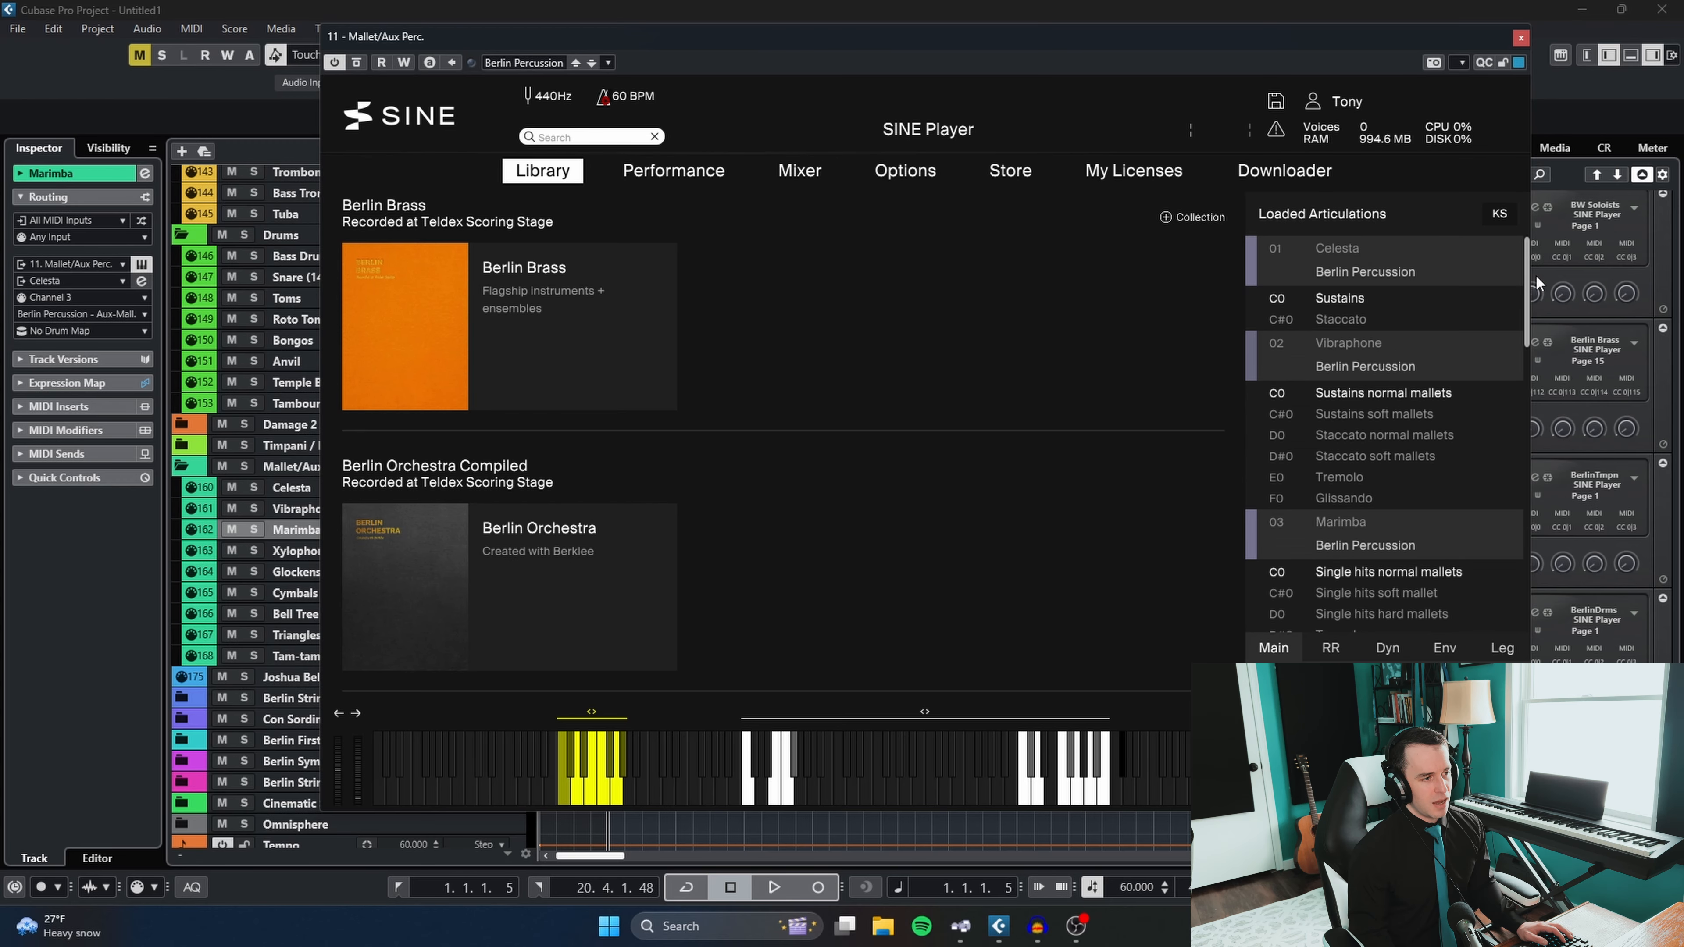
click(1521, 38)
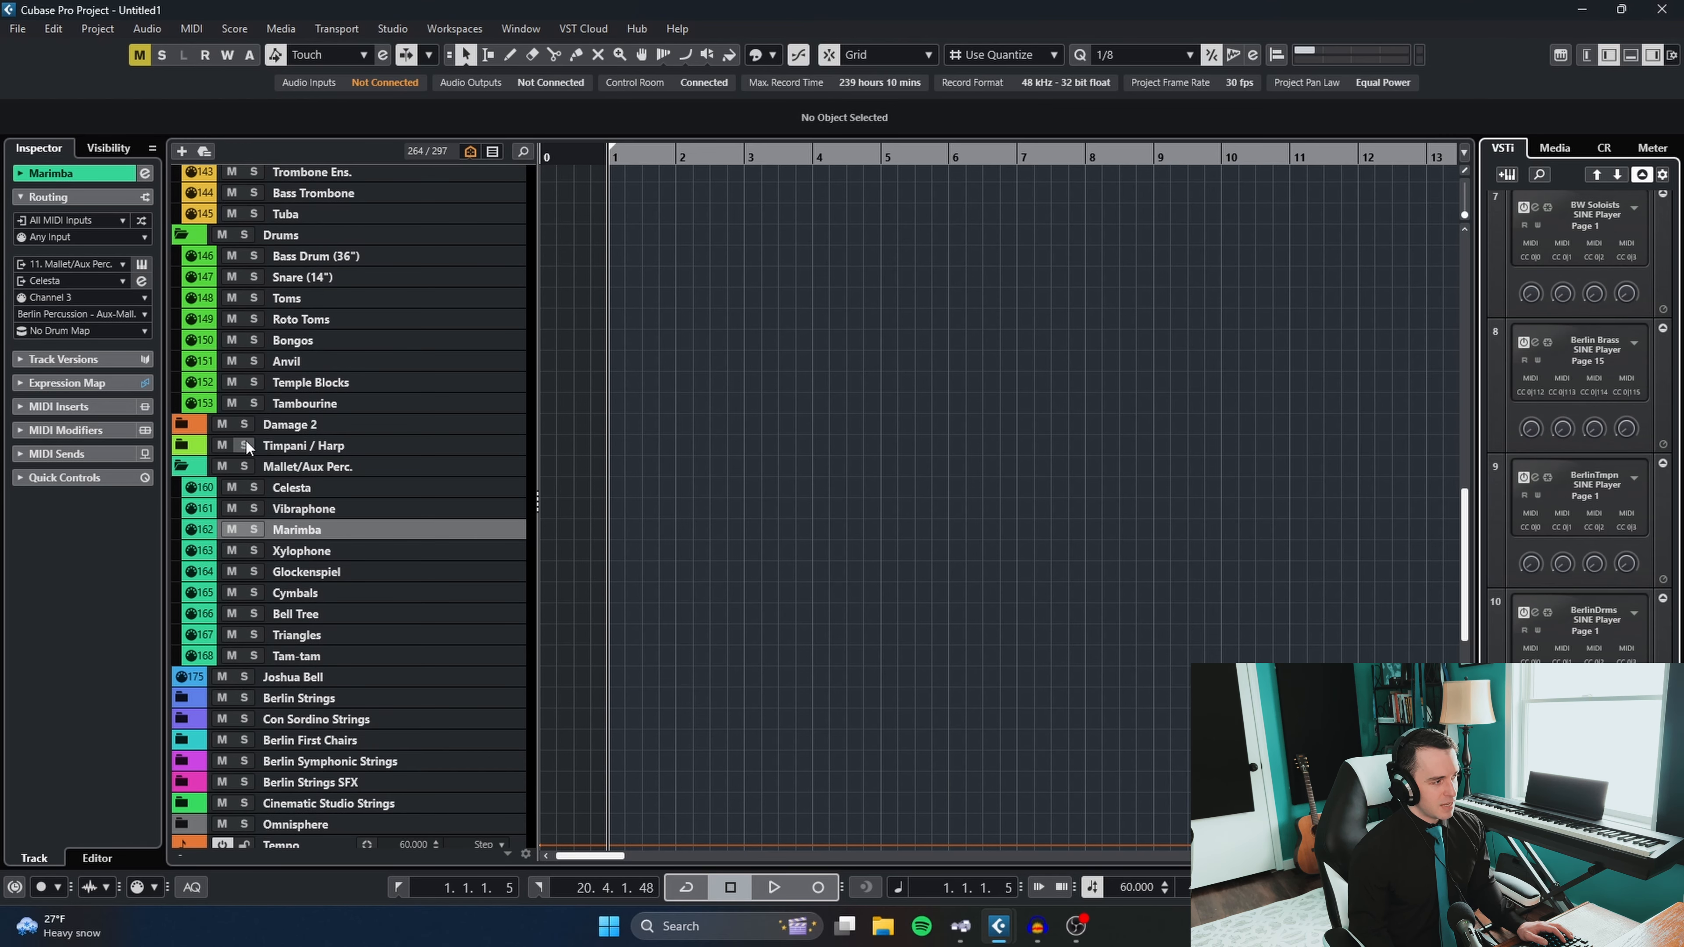
- Expand the Damage 2 folder and select both the Damage 2 Ensemble and Damage 2 Loop tracks
click(177, 426)
click(310, 444)
shift+click(310, 466)
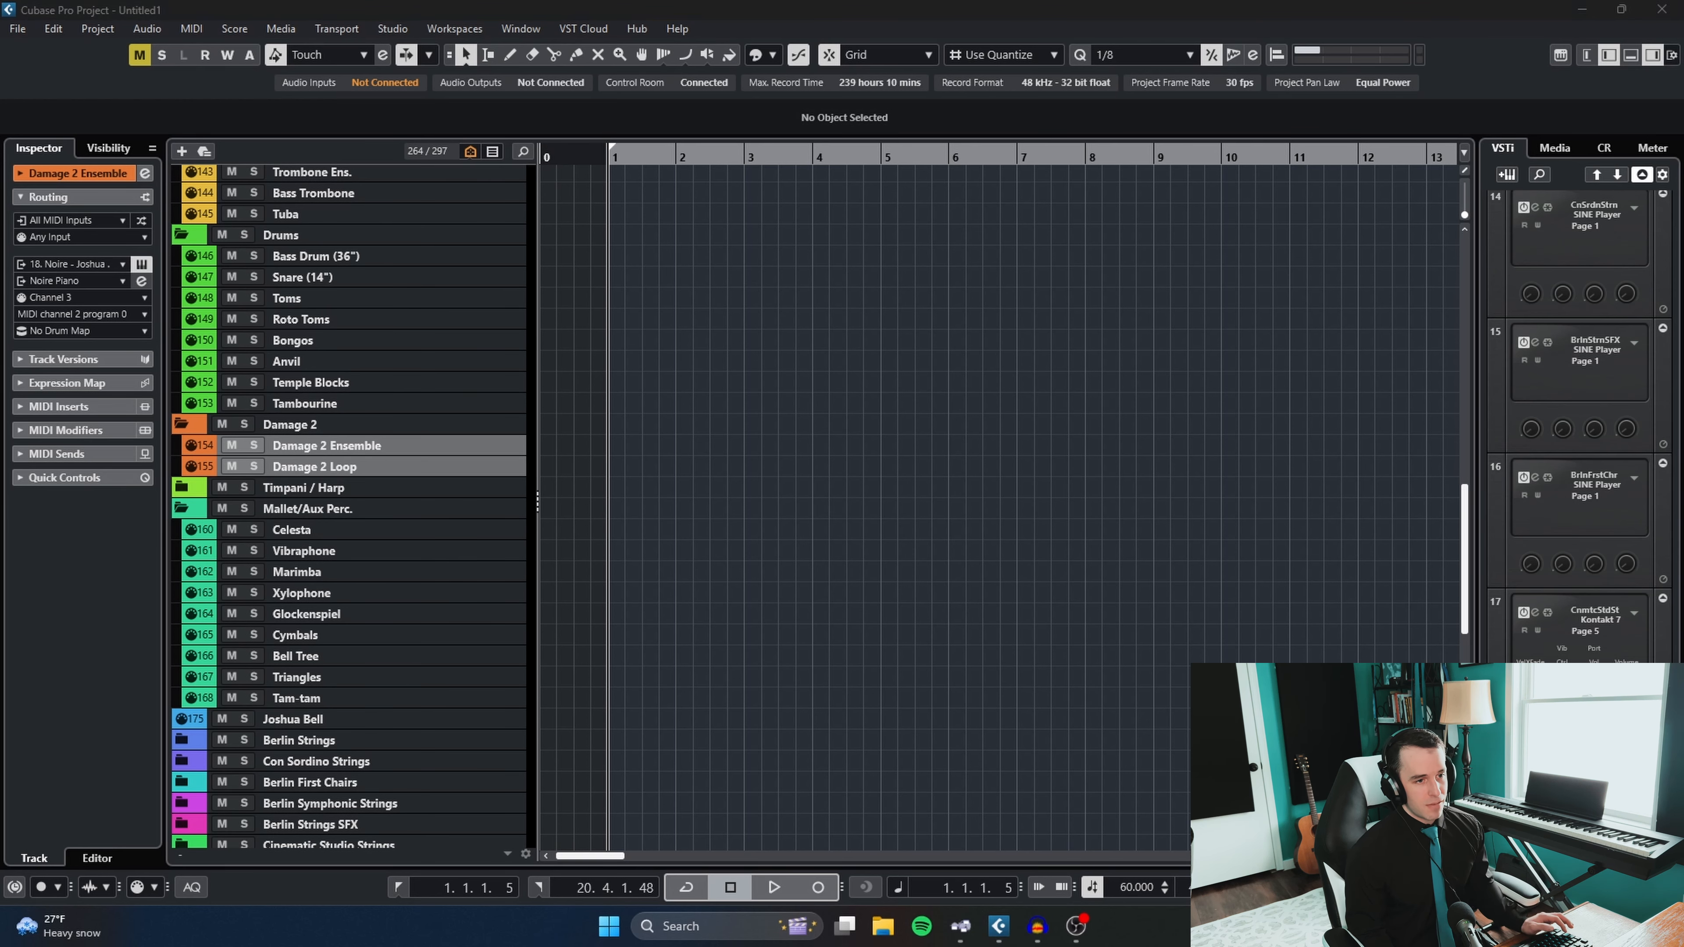
- Open the Damage 2 tracks' Kontakt instance, examine the D2 Loop Designer and D2 Ensemble Designer instruments in the rack, and close it
drag(1248, 115, 694, 69)
drag(1500, 295, 1479, 615)
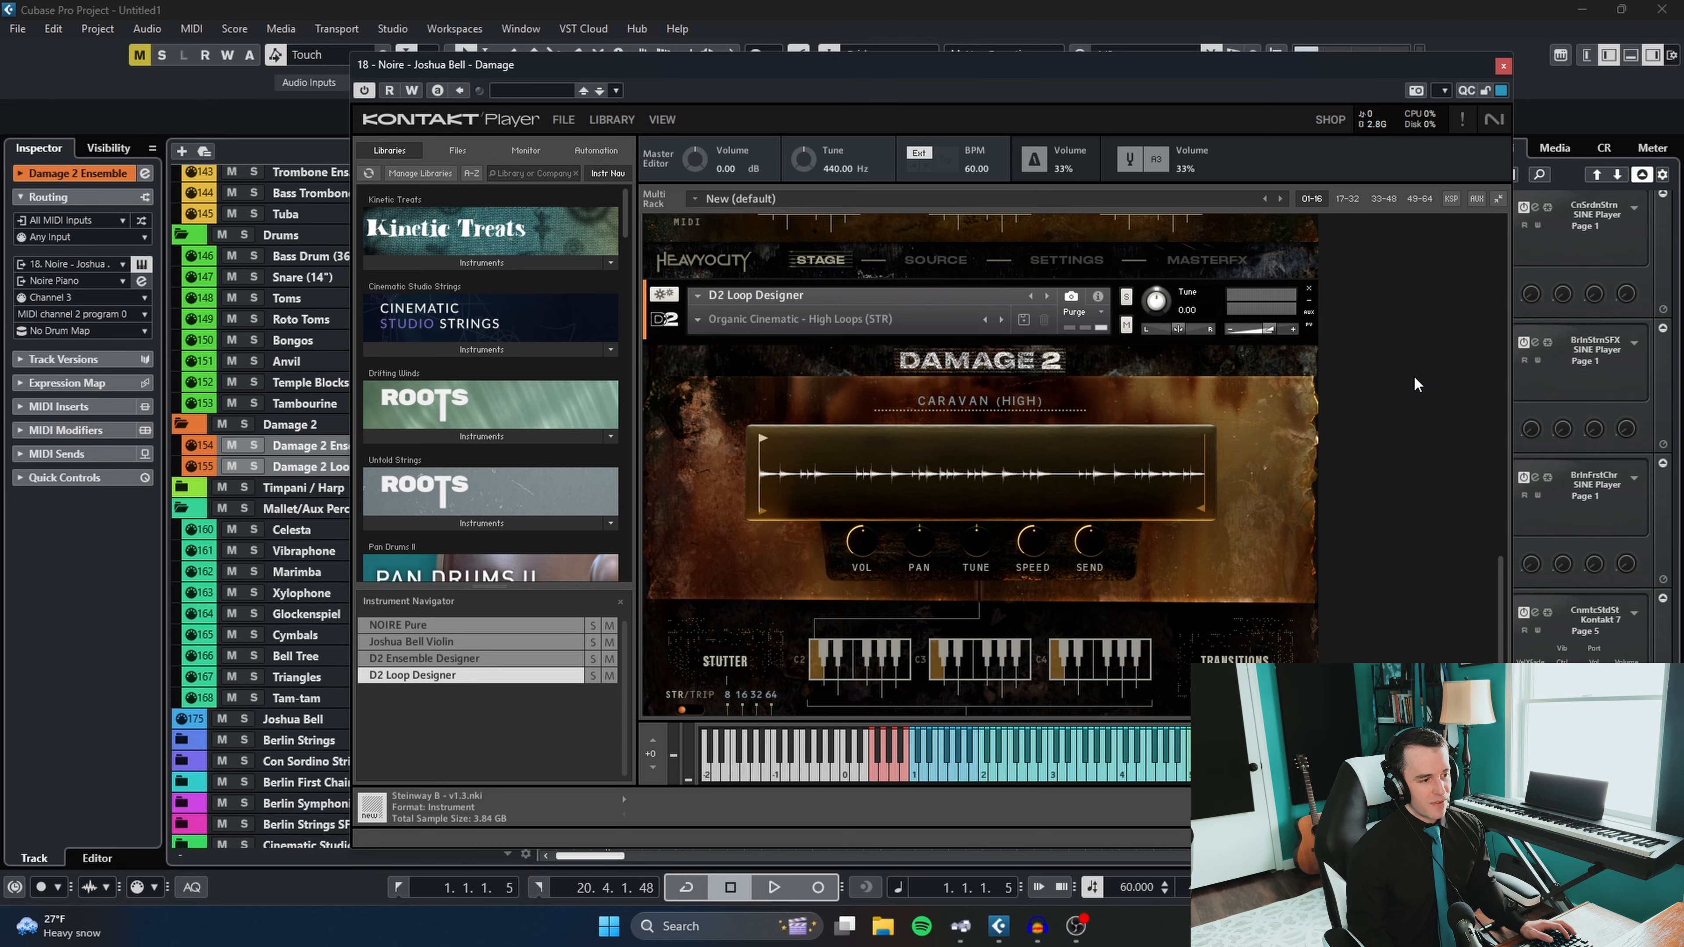
scroll(1404, 425, up, 3)
drag(1497, 560, 1508, 483)
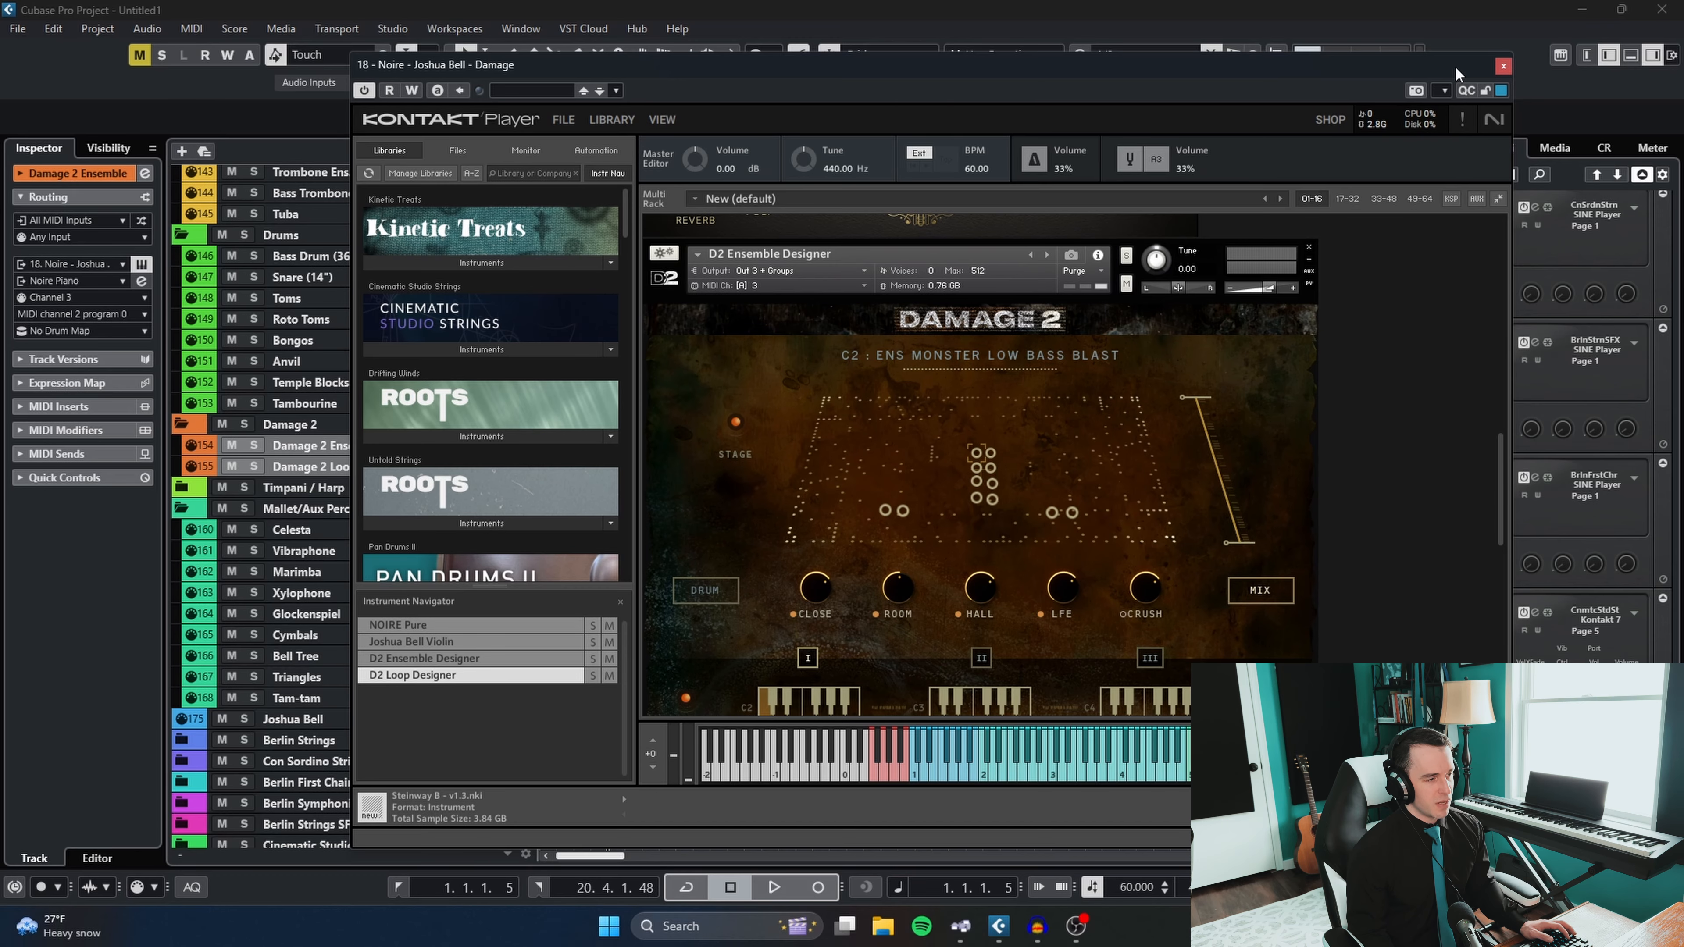
click(1503, 66)
- Expand the Timpani / Harp folder and select the Timpani (Berlin) and Harp (BSS) tracks
click(210, 494)
click(188, 491)
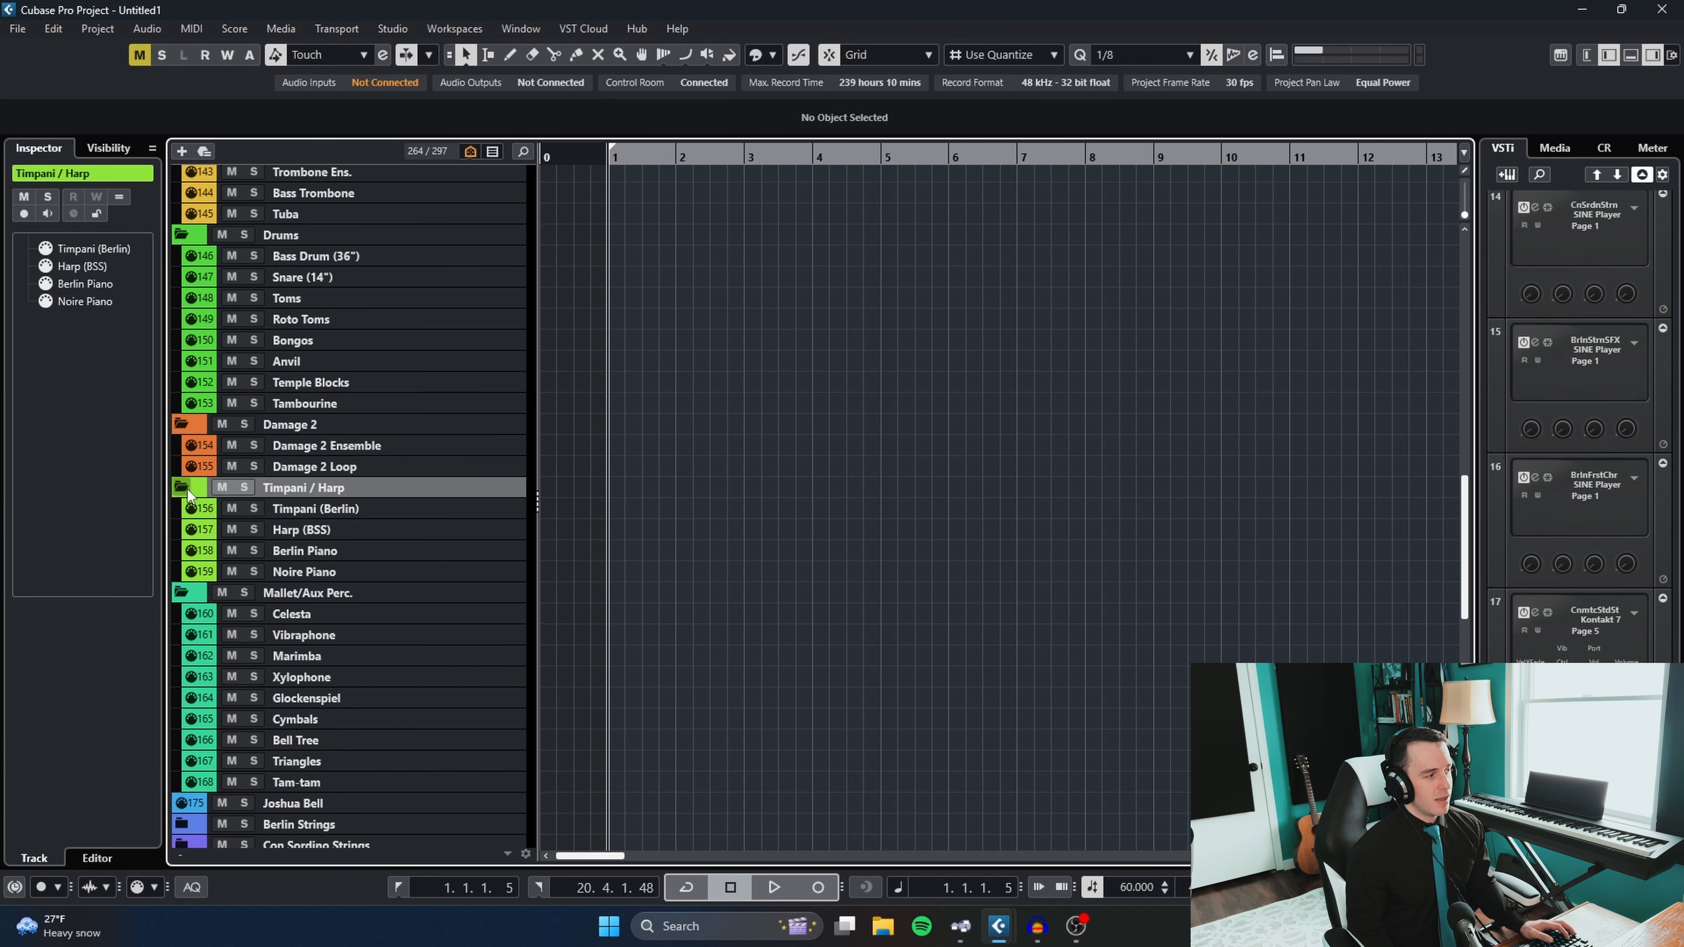
click(376, 530)
shift+click(371, 509)
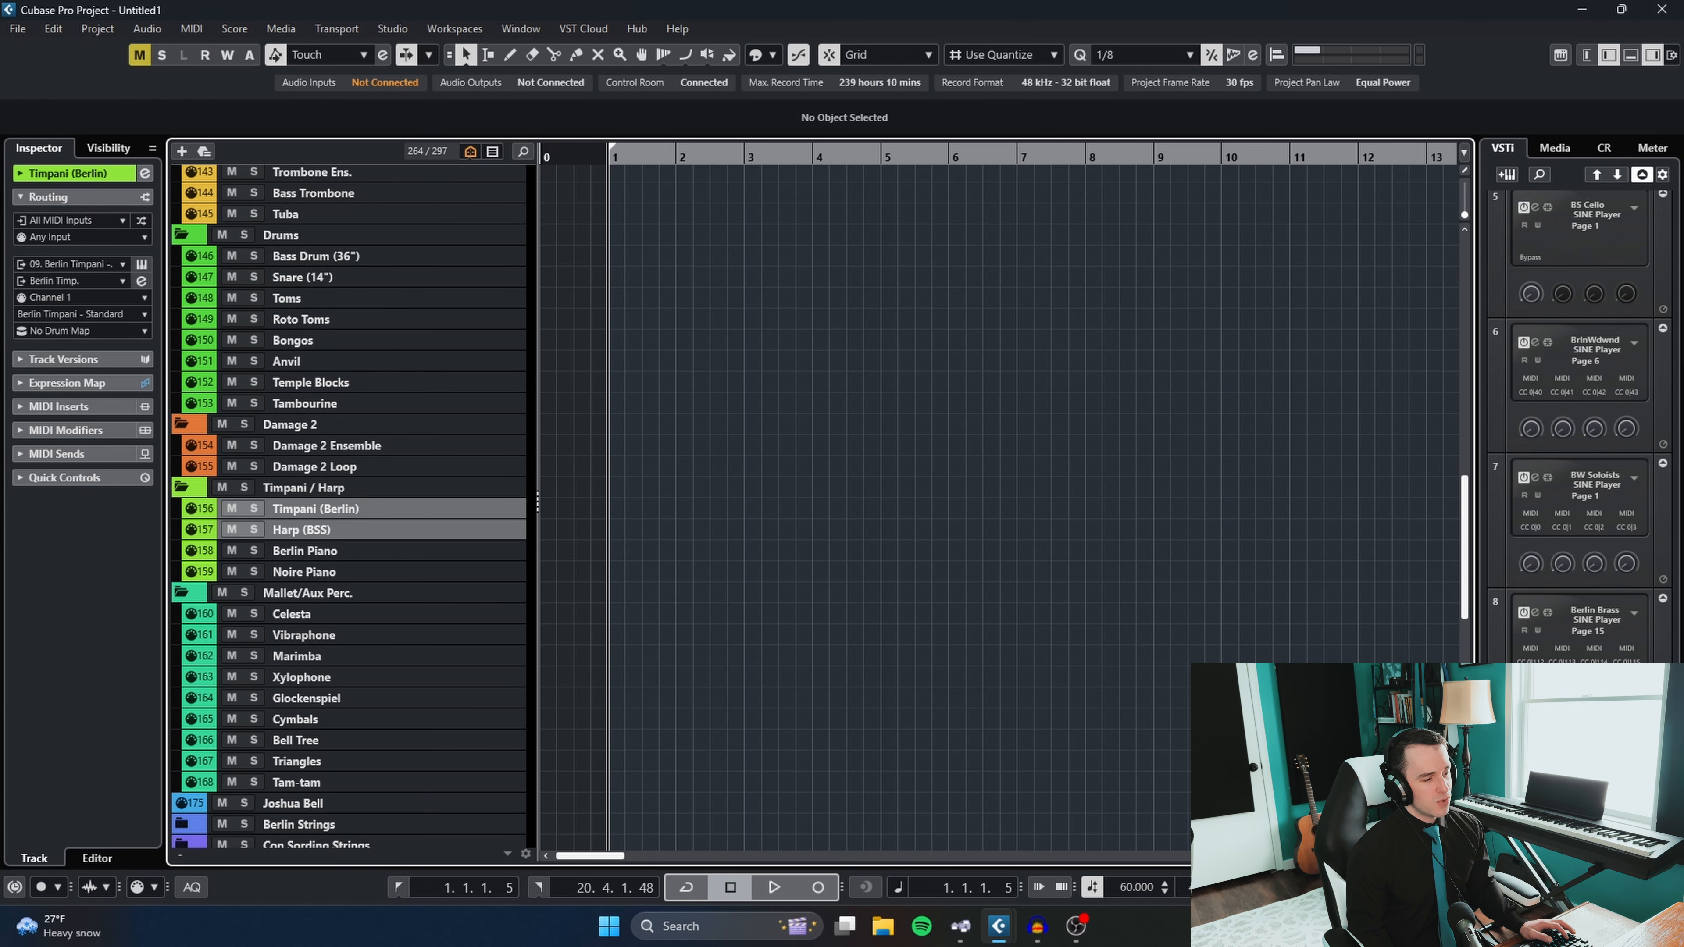
- Open the Berlin Timpani SINE Player instance, examine its loaded timpani down to Timpani Baroque Mallets, and close it
click(142, 264)
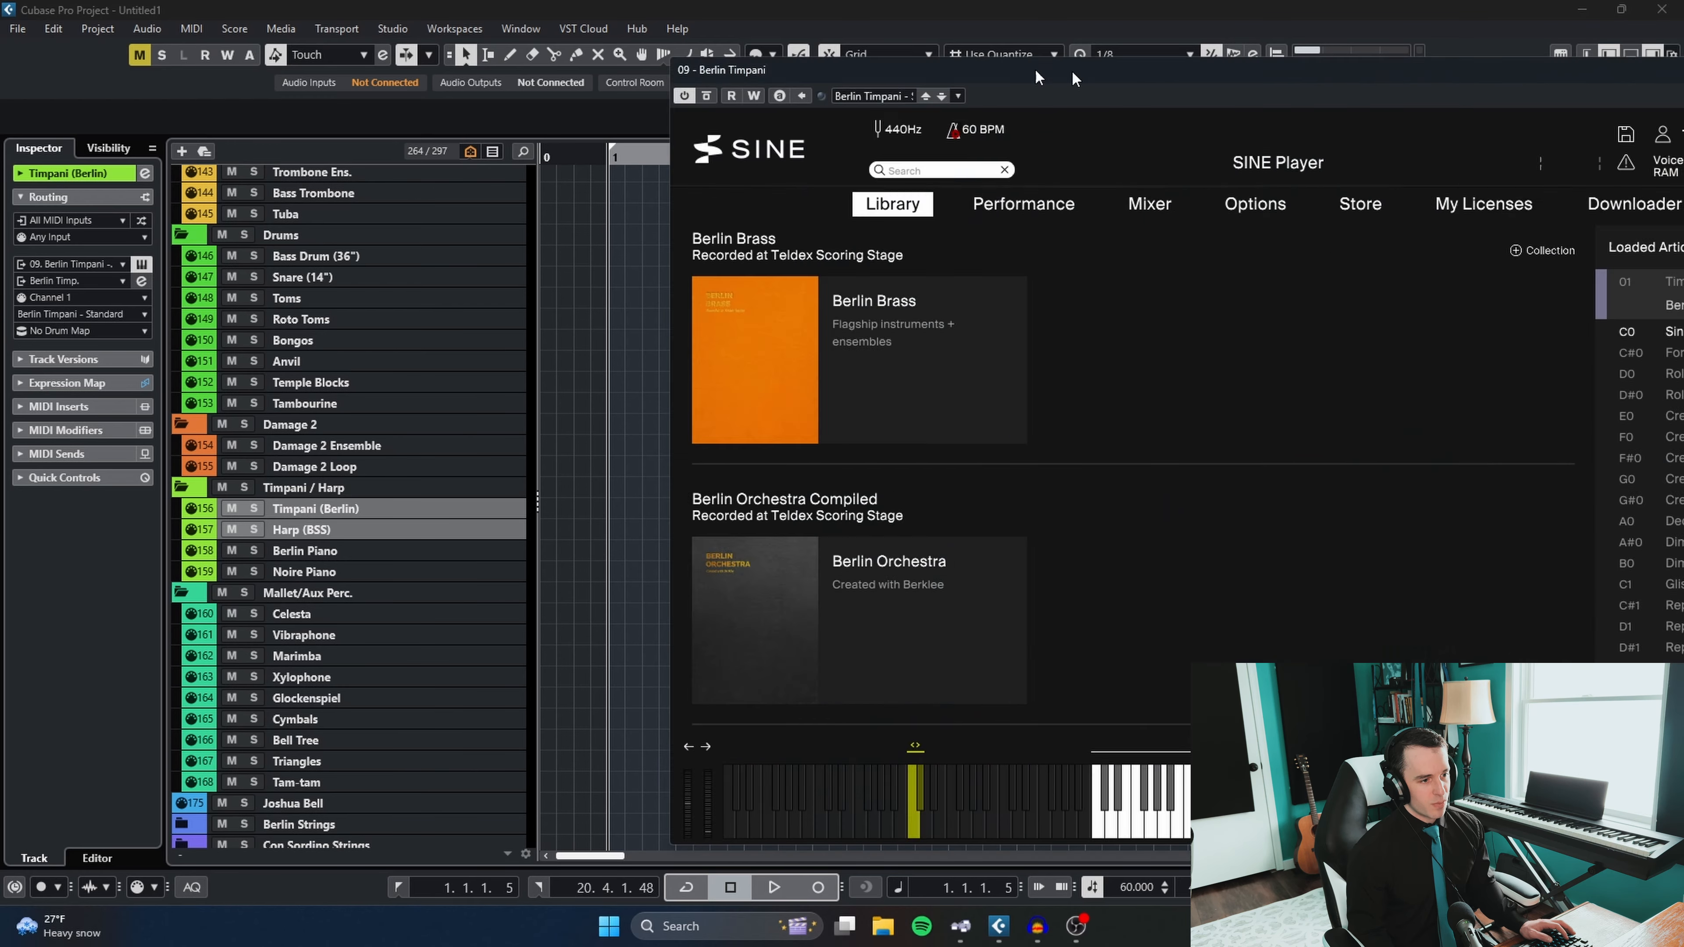
drag(1038, 71, 574, 44)
scroll(1214, 325, down, 5)
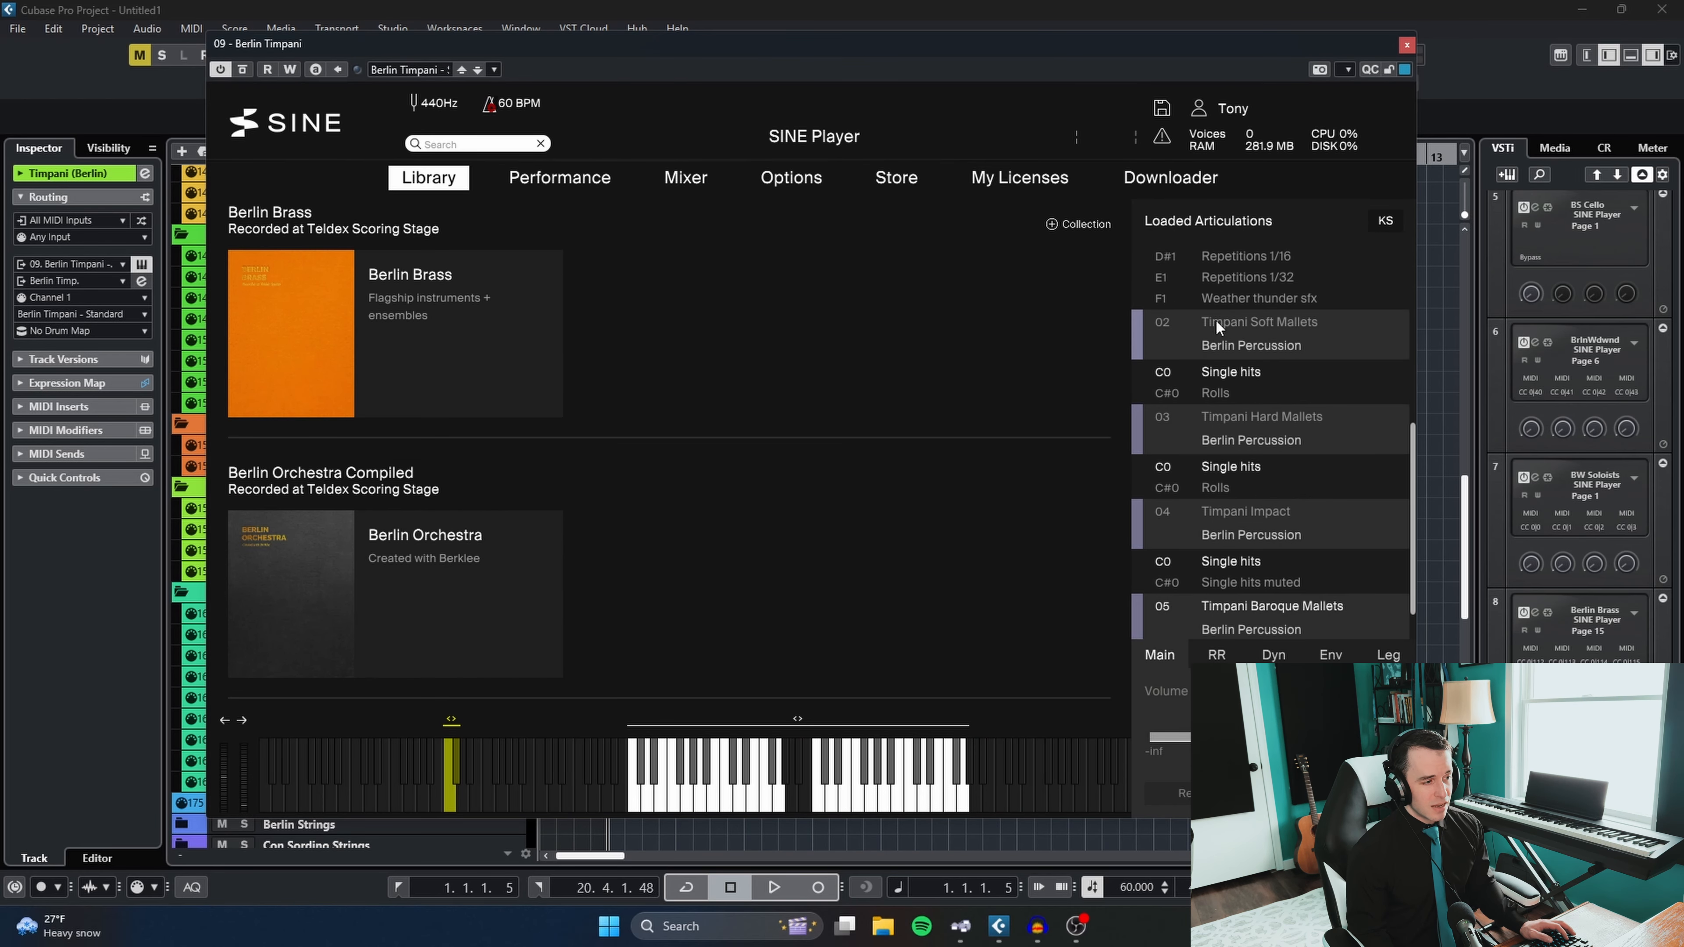
scroll(1217, 319, down, 1)
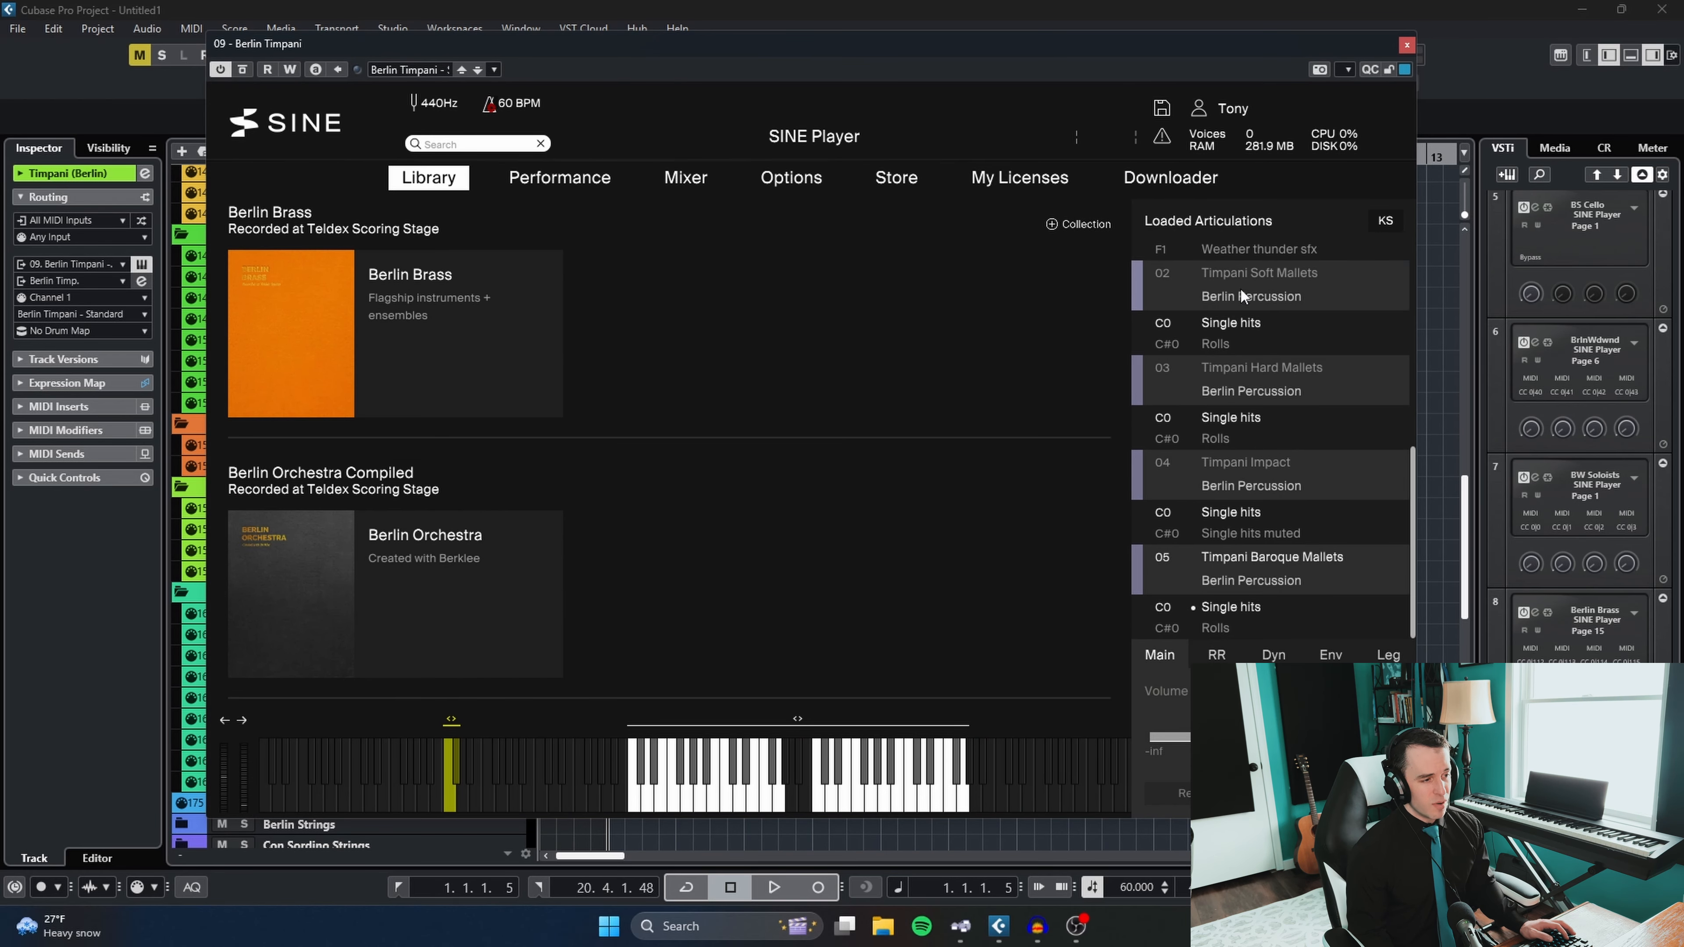
click(1407, 47)
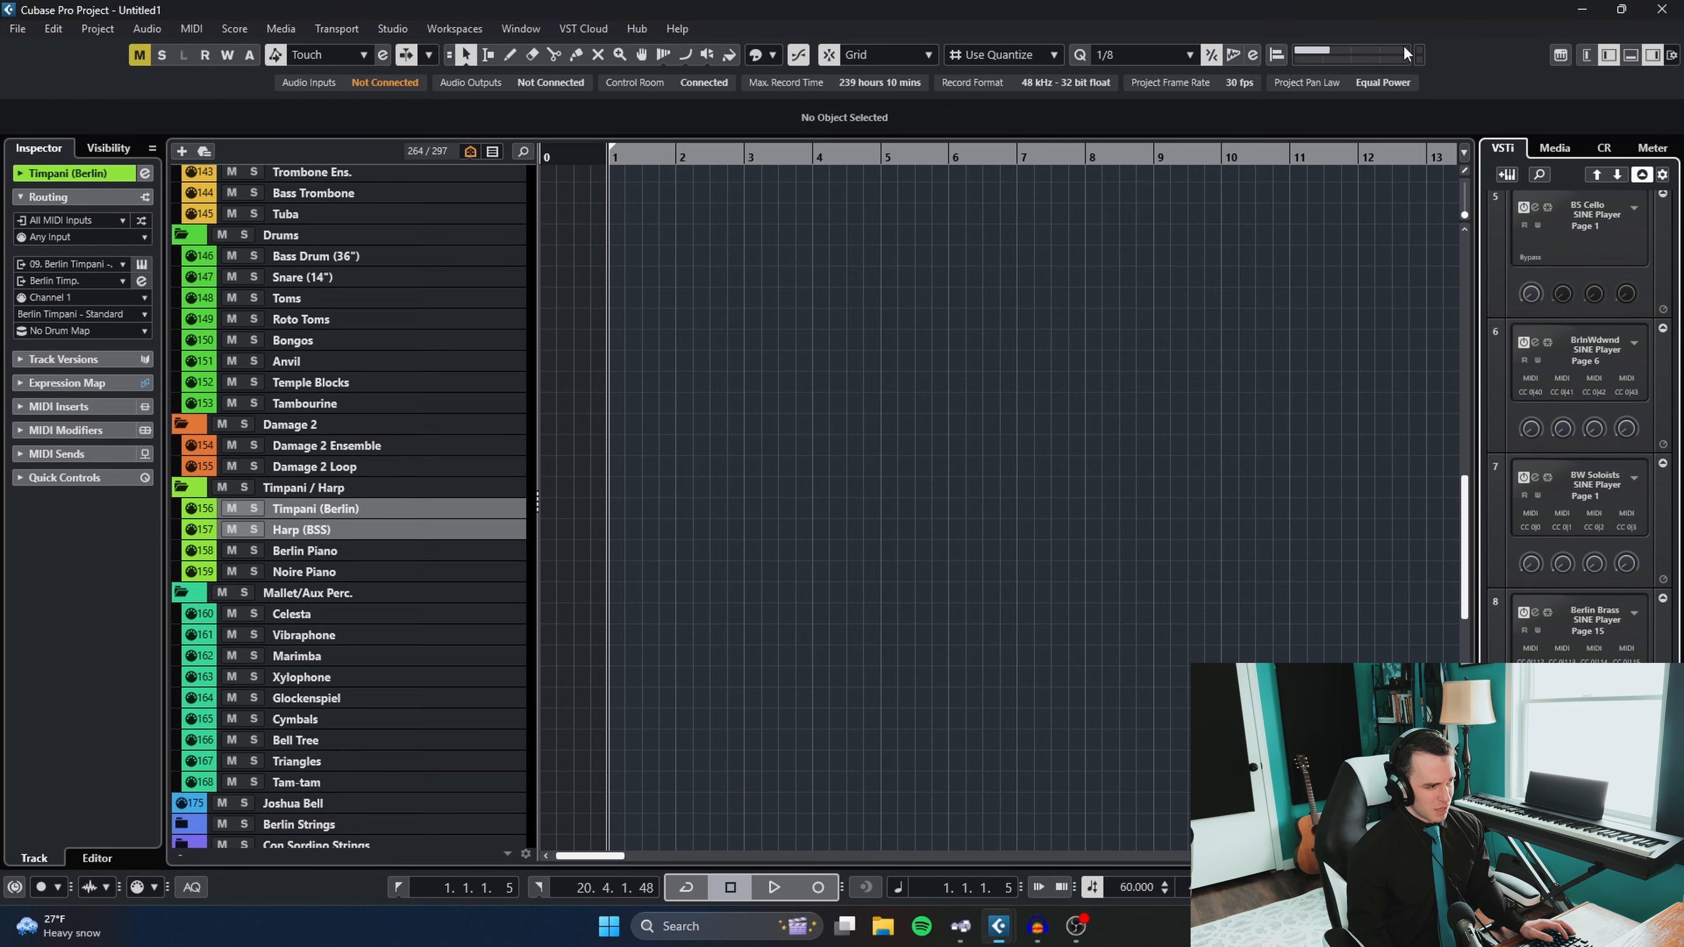
- Select the Harp (BSS) track, examine its Symphonic Strings SINE Player instance down to the Harp, and close the instance
click(320, 530)
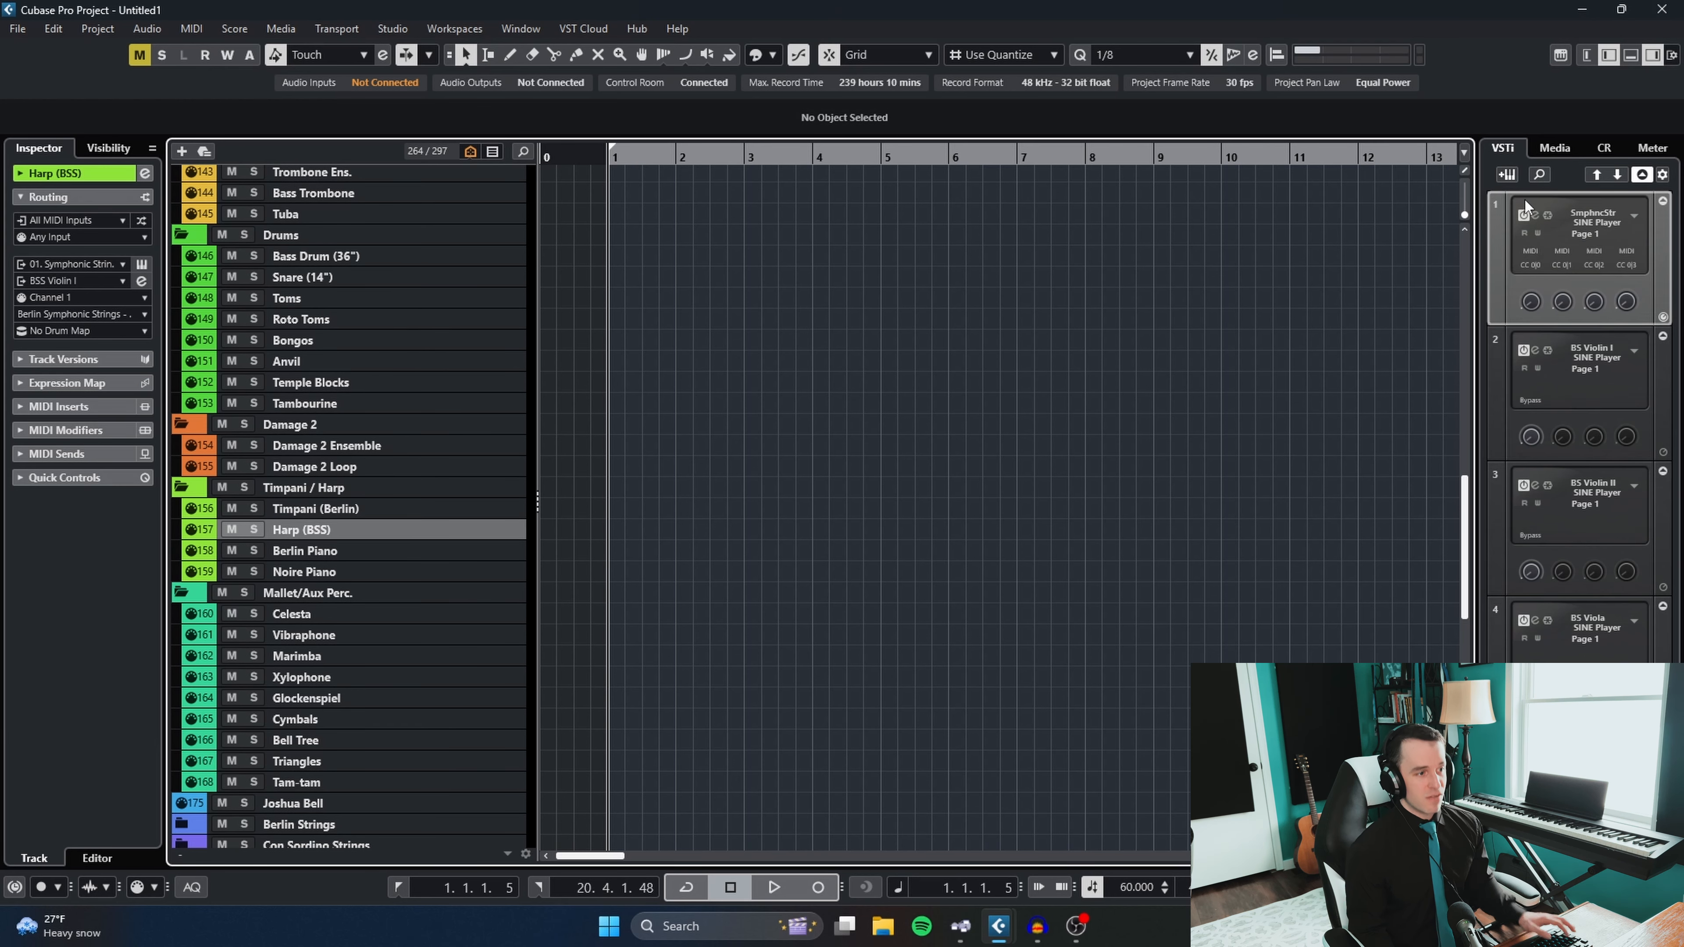
click(1534, 215)
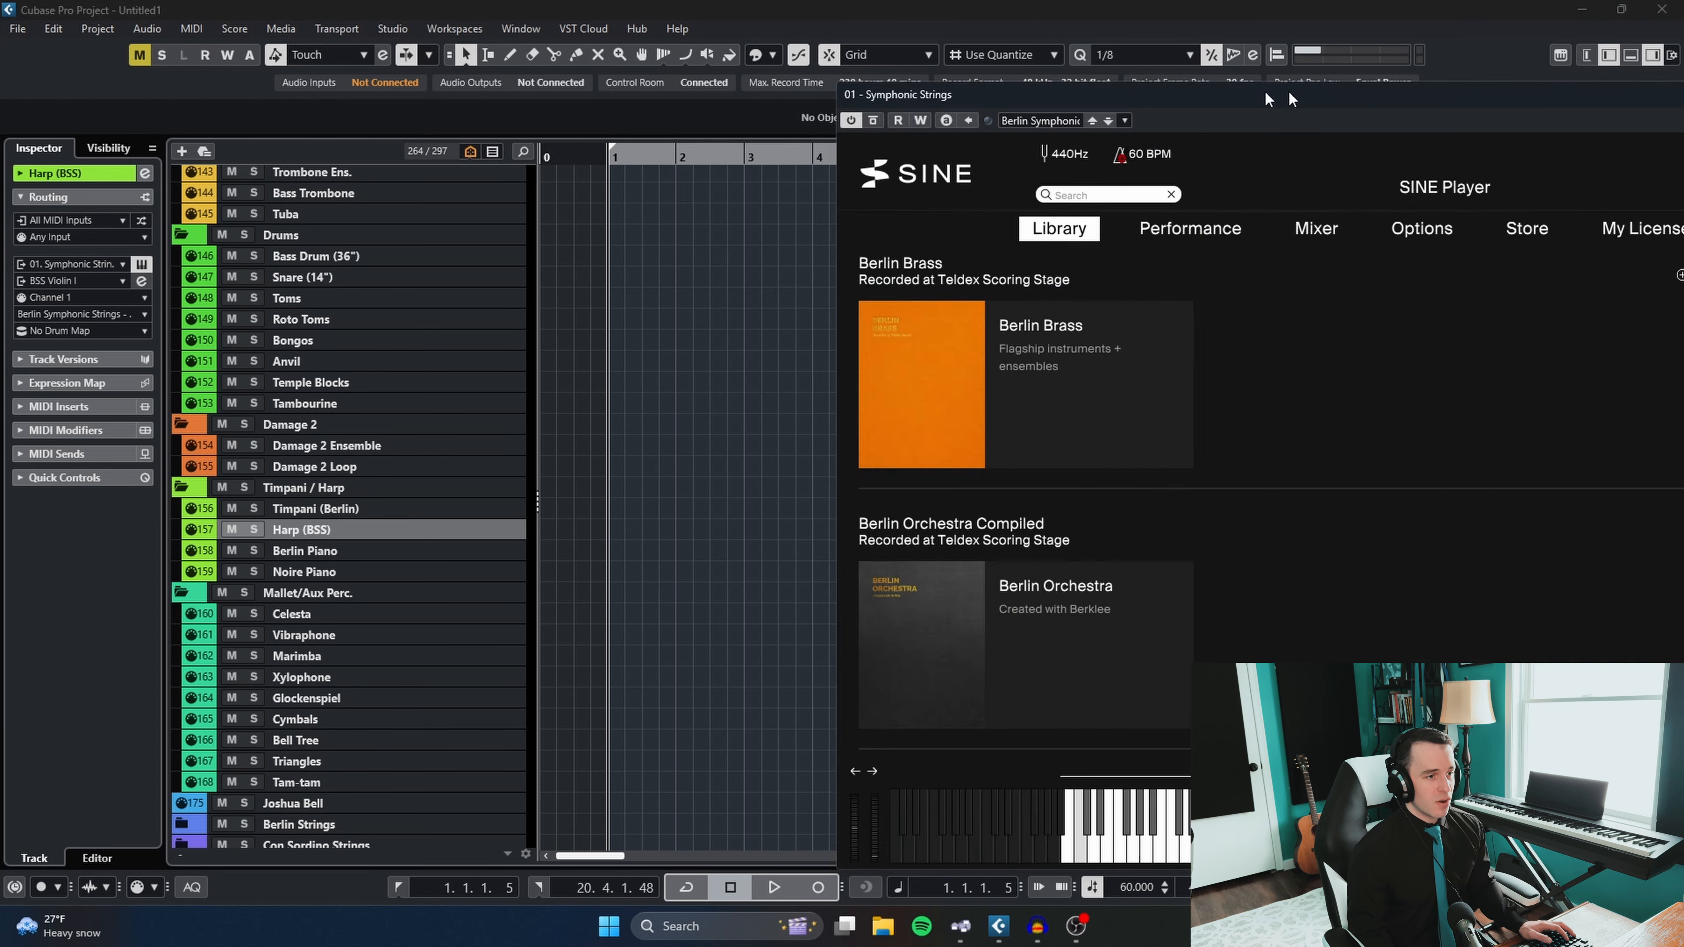
drag(1292, 99, 667, 64)
drag(1418, 300, 1389, 489)
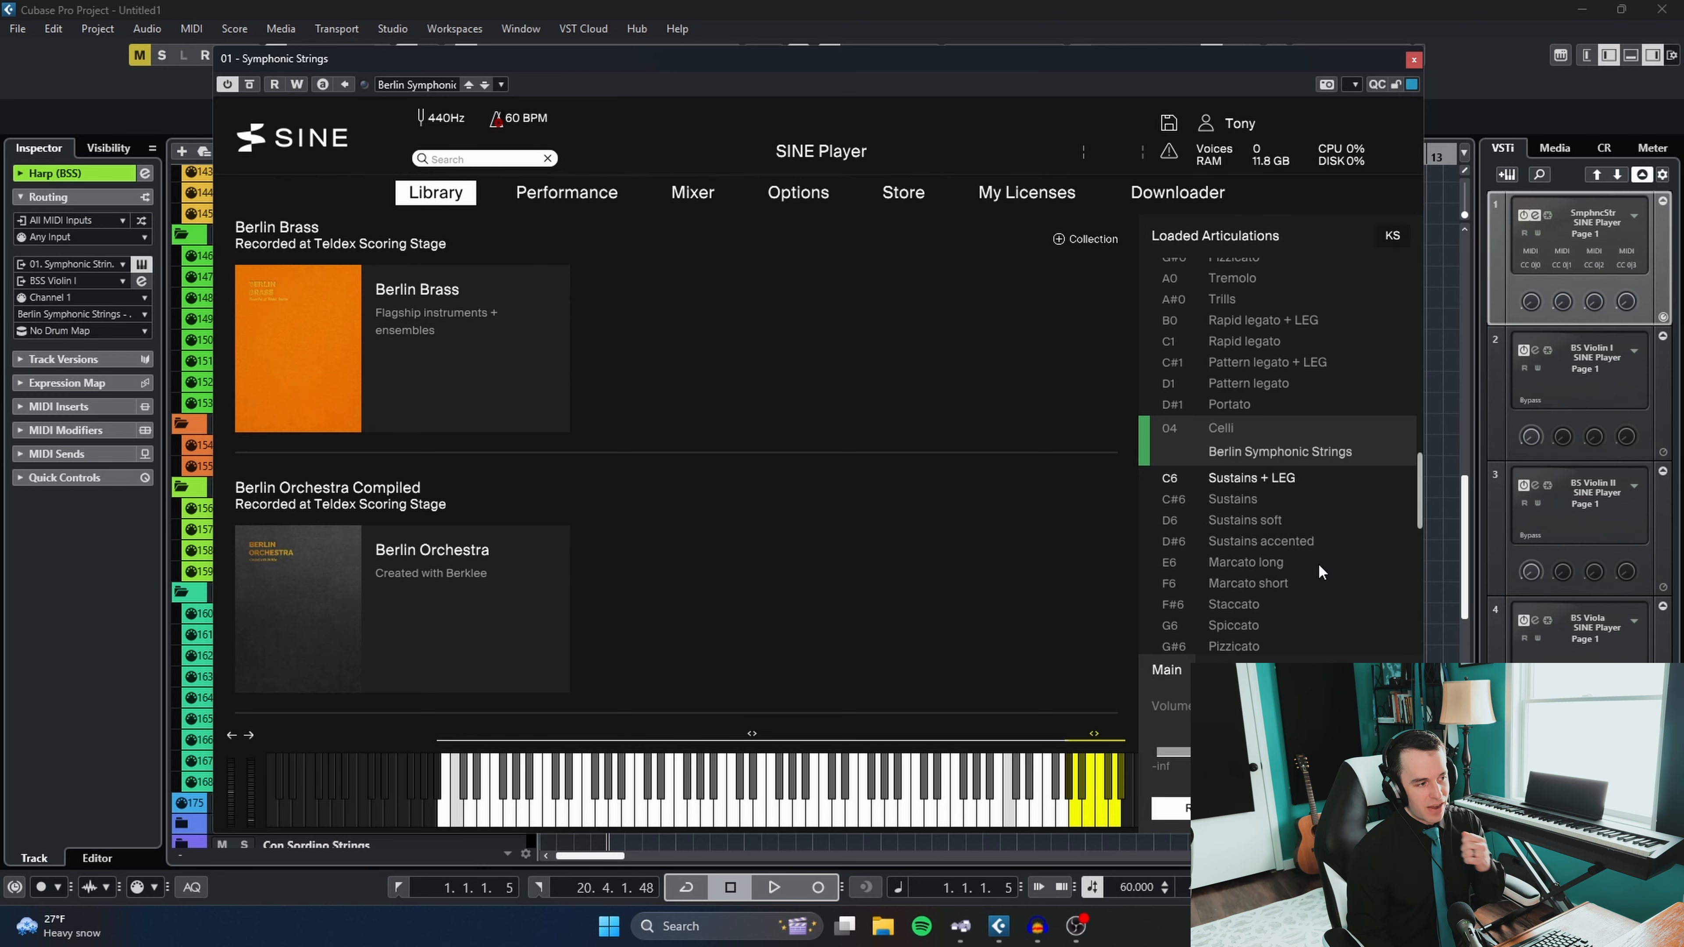
drag(1419, 479, 1418, 571)
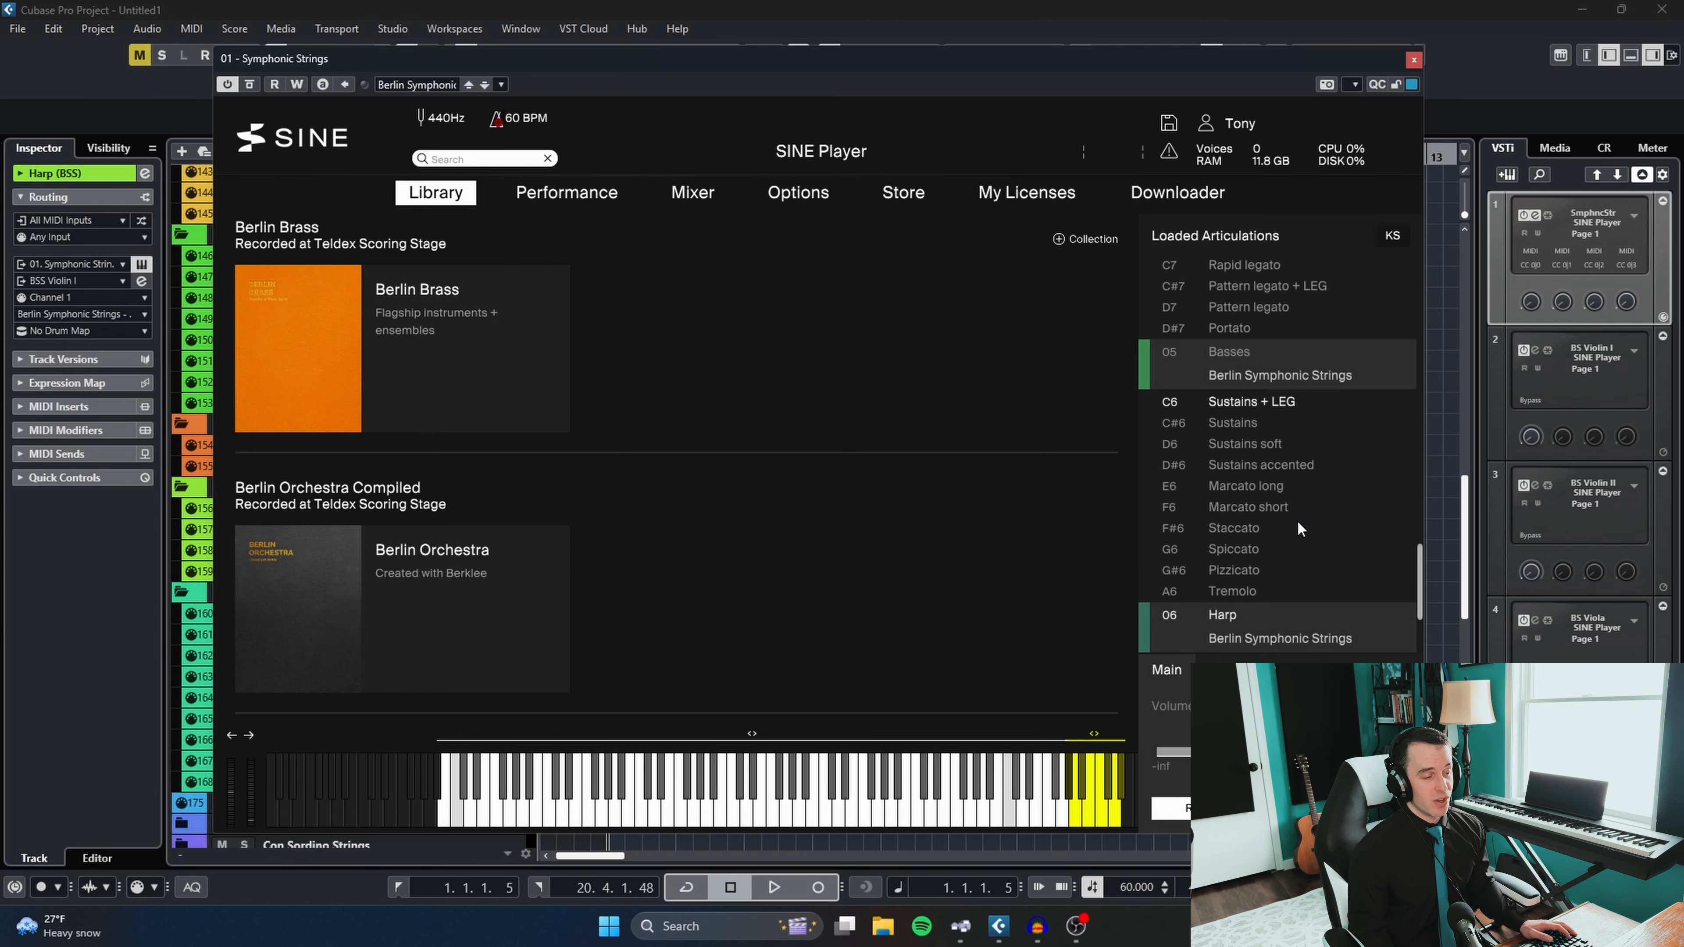
click(1414, 59)
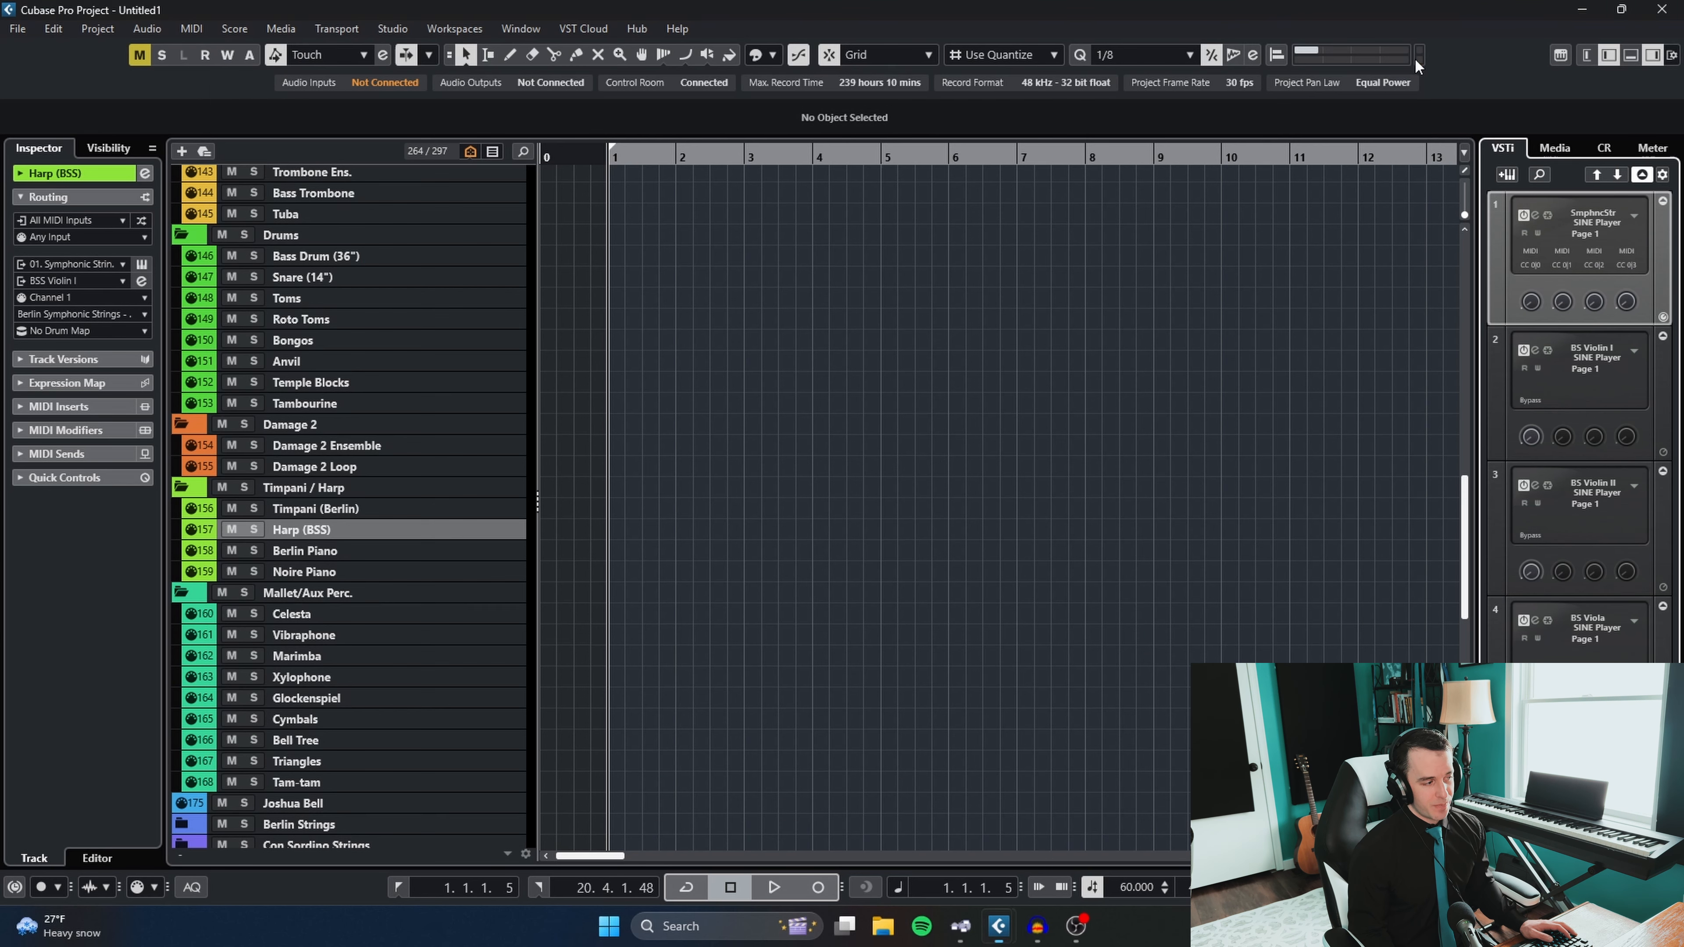
- Select the Berlin Piano track, open its Kontakt instance to examine the Steinway B instrument, and close it
click(385, 573)
click(295, 550)
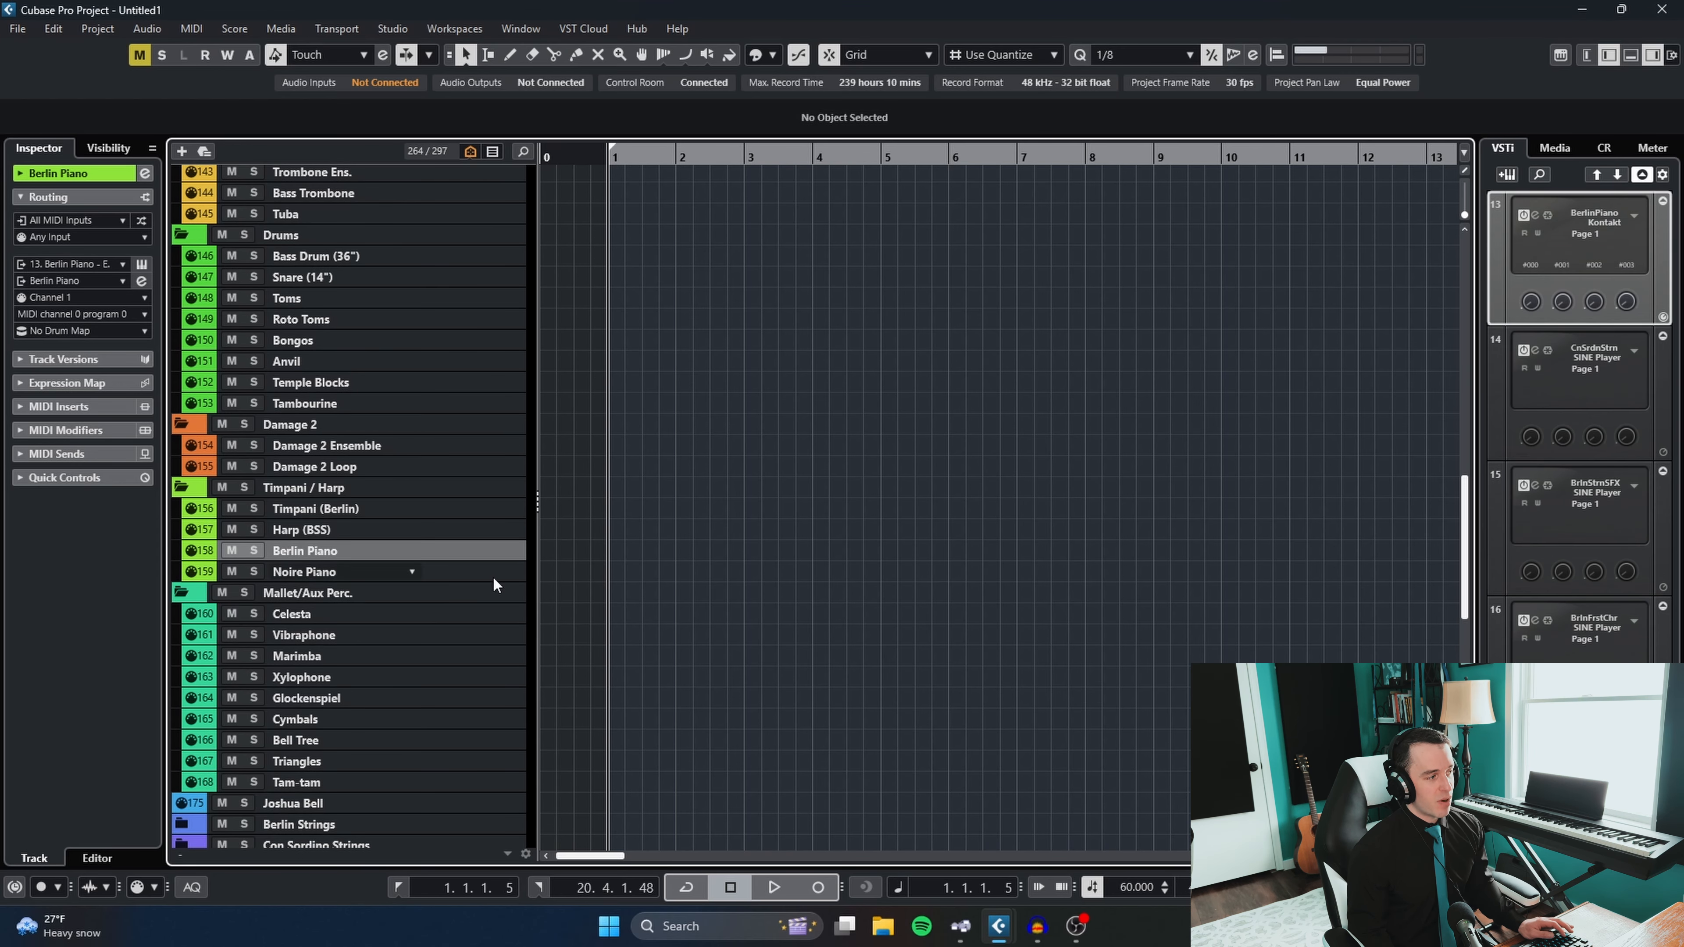
click(1535, 215)
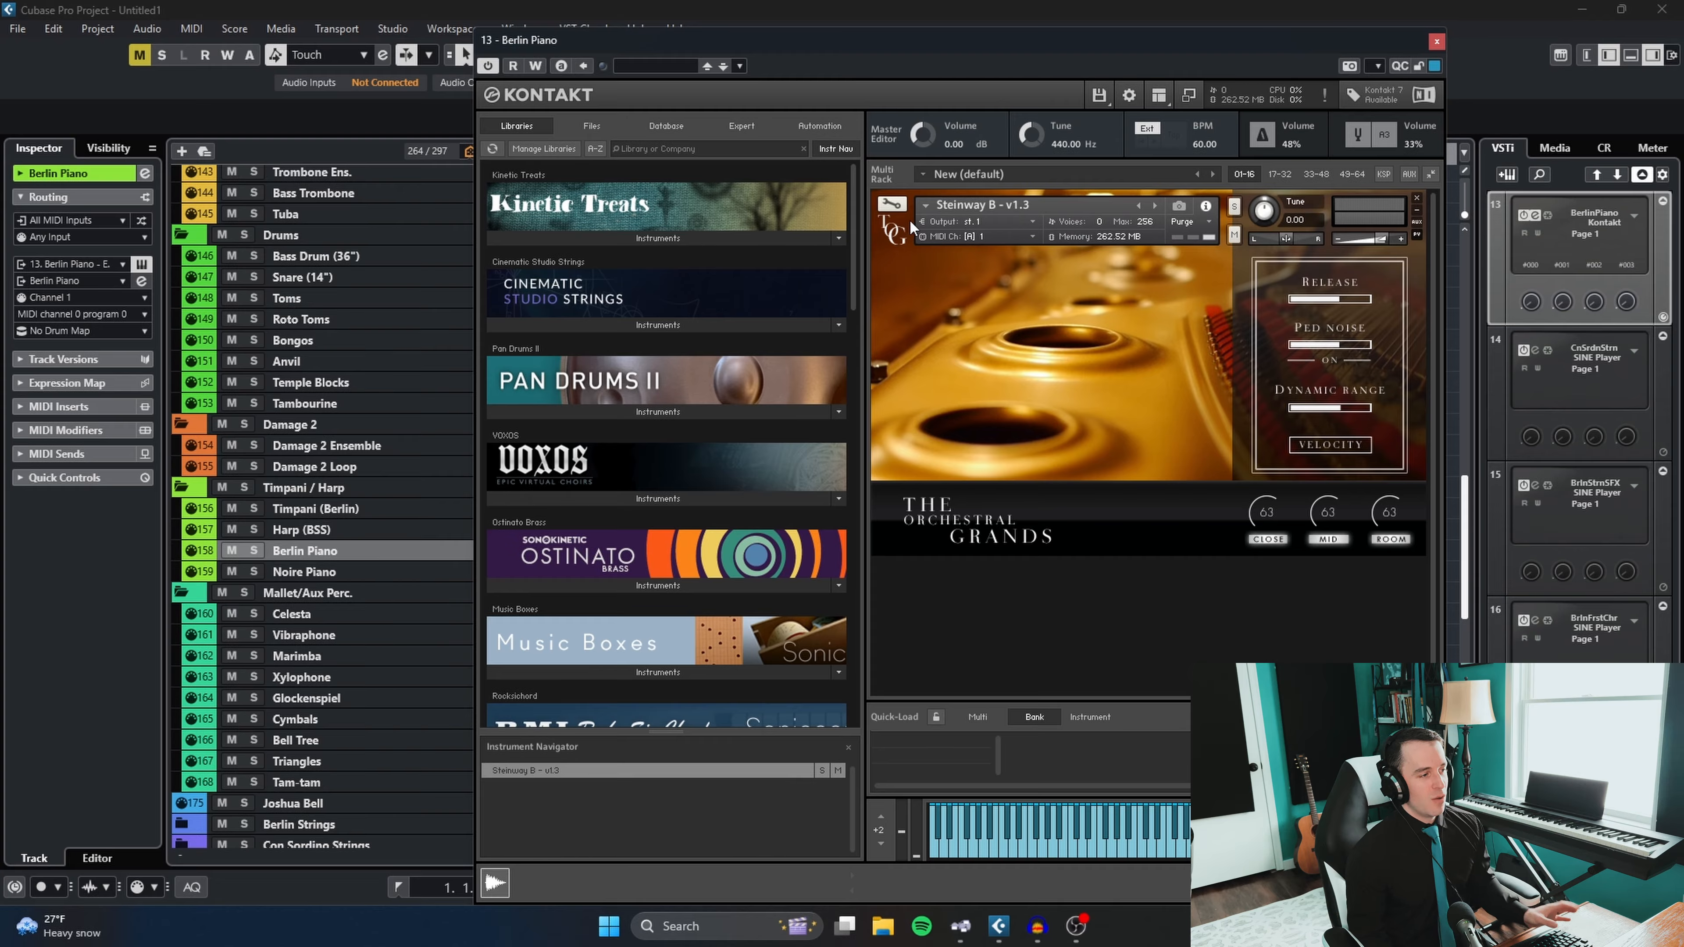
click(1438, 41)
- Select the Noire Piano track, examine NOIRE Pure in its Kontakt instance, close the instance, and return to the Berlin Piano track
click(363, 574)
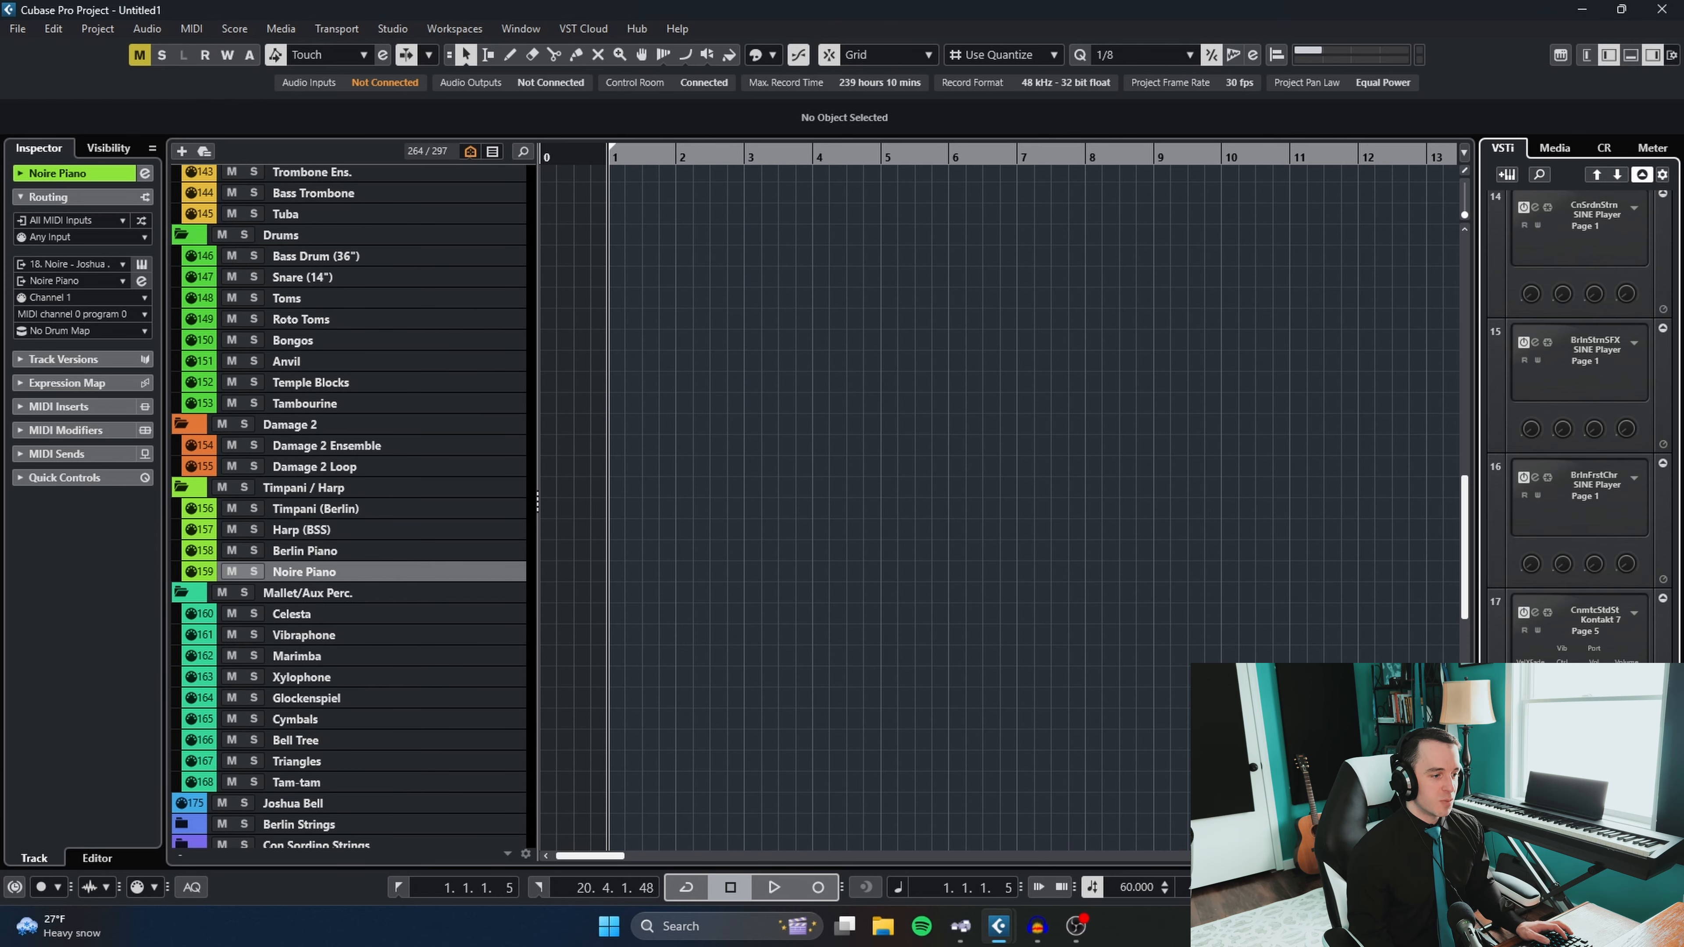
click(1535, 748)
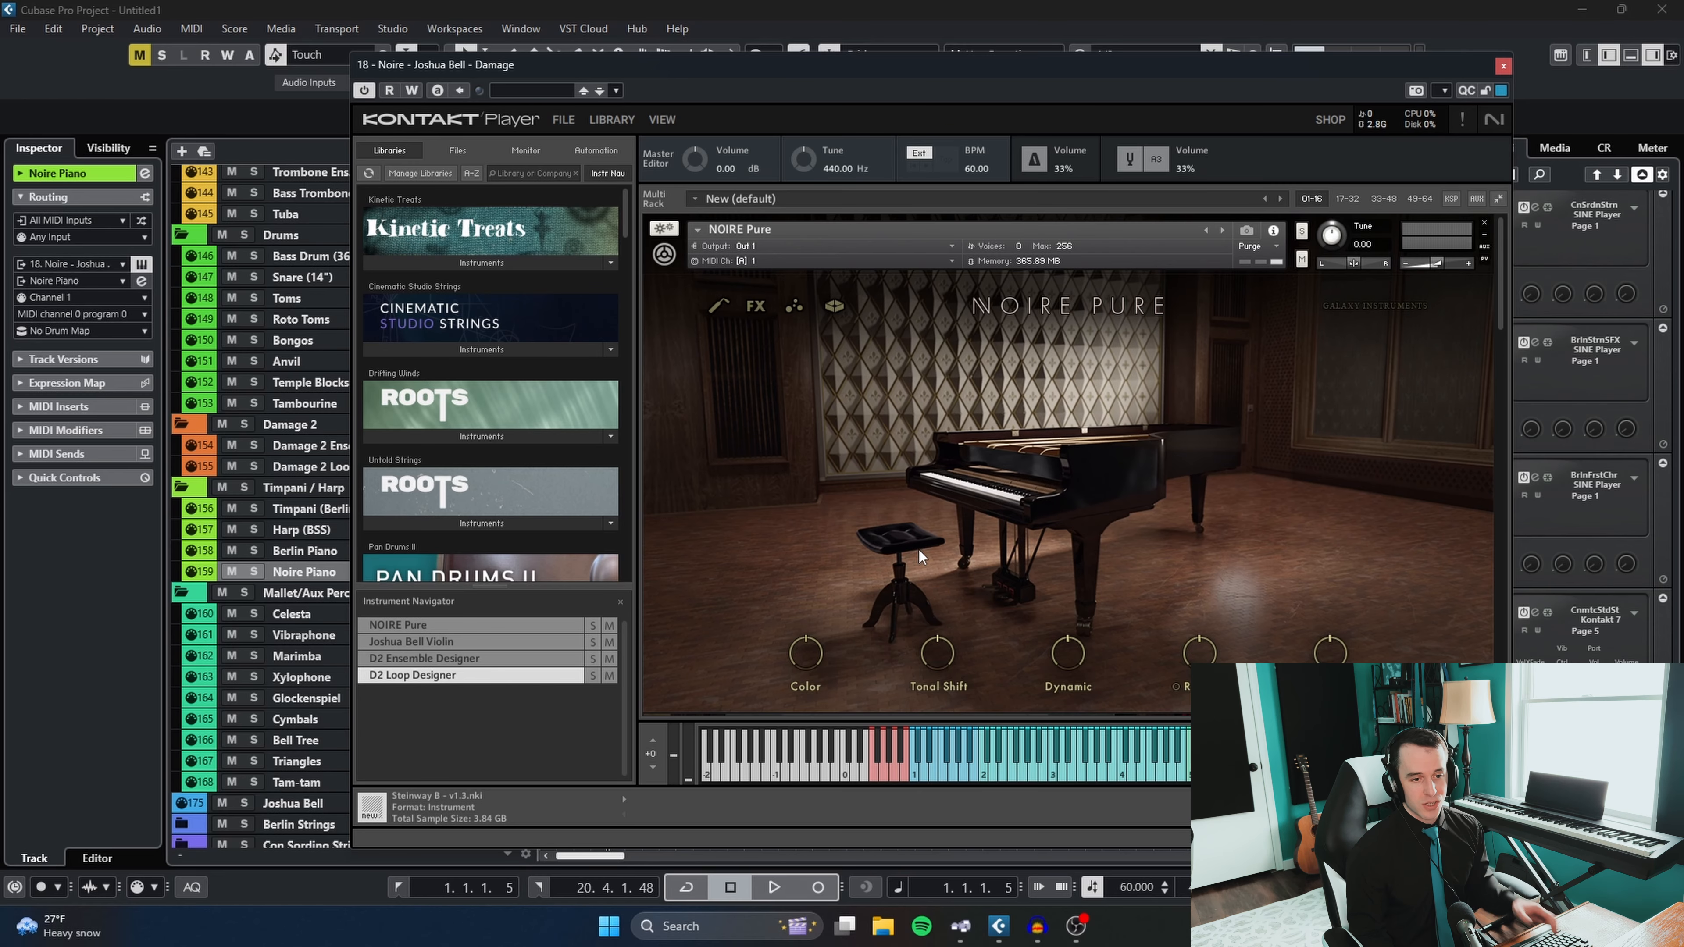
click(1503, 66)
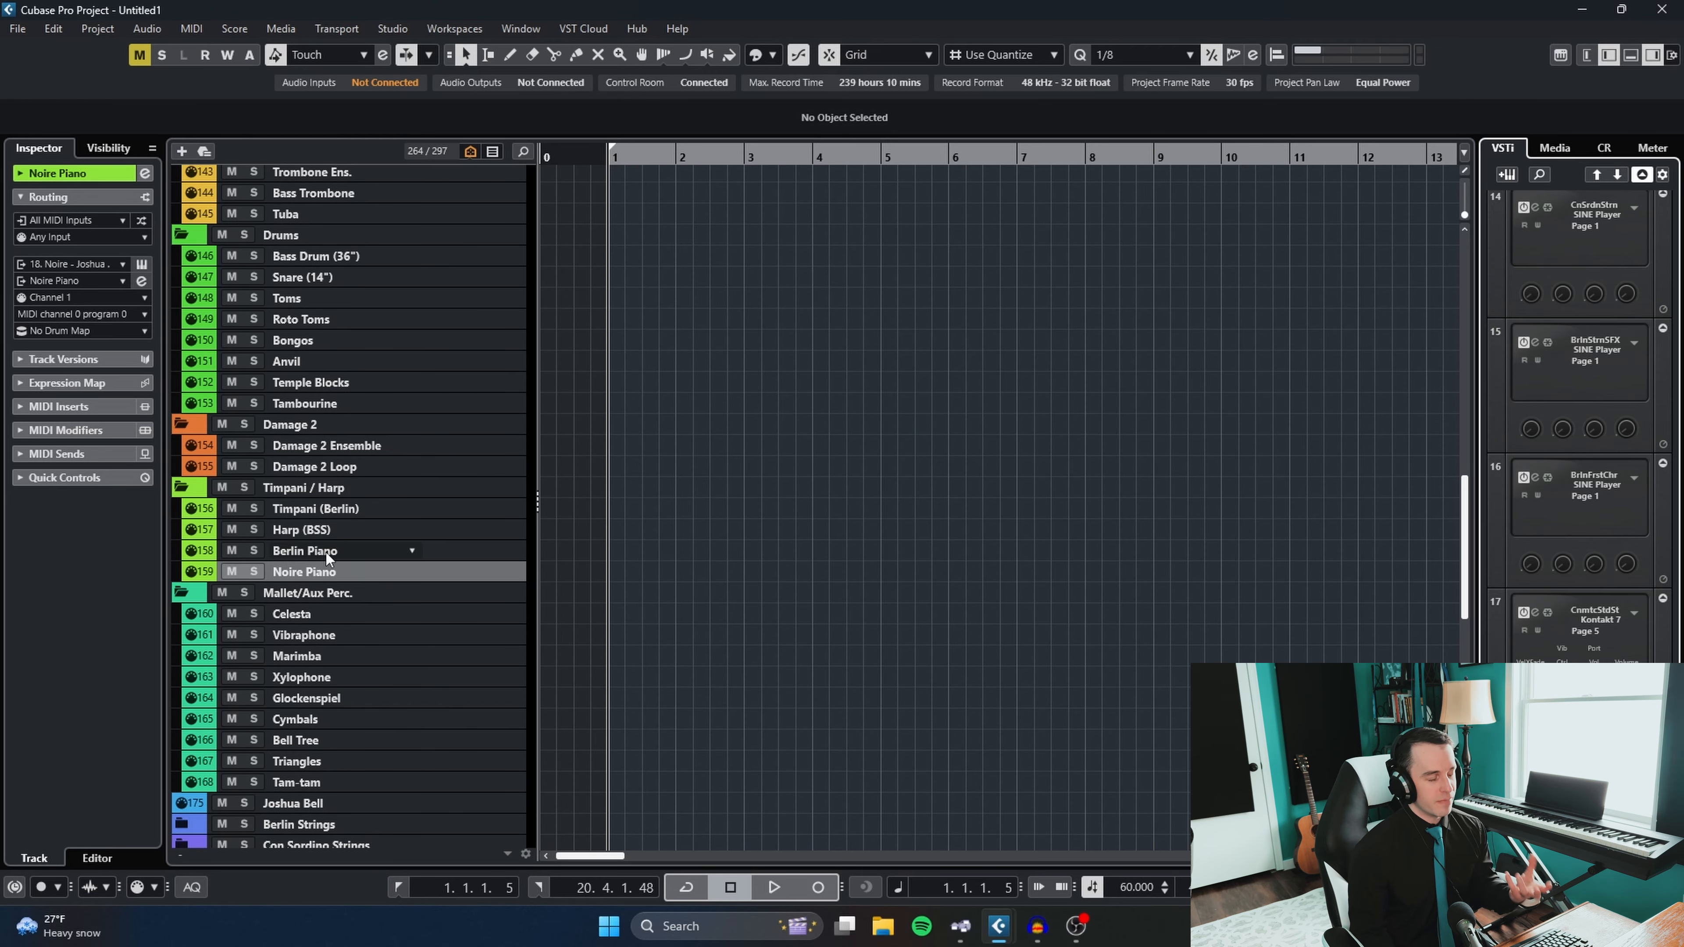
click(328, 552)
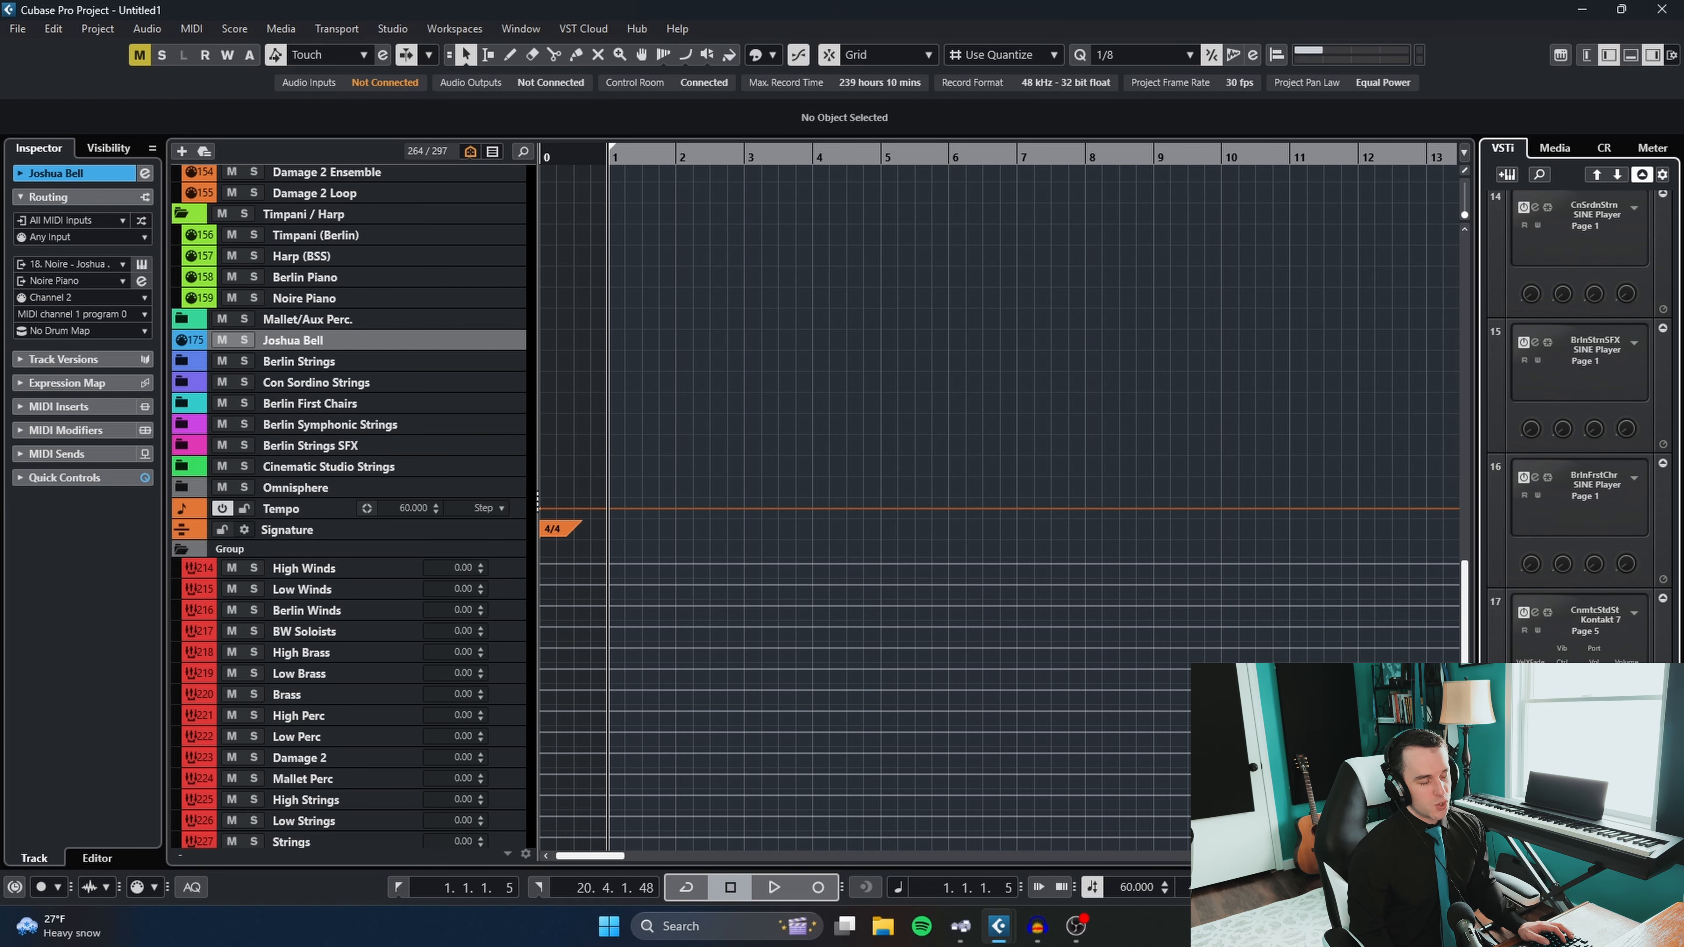
- Open the Joshua Bell track's Kontakt instance, examine the Joshua Bell Violin below NOIRE Pure in the rack, and close it
click(1536, 748)
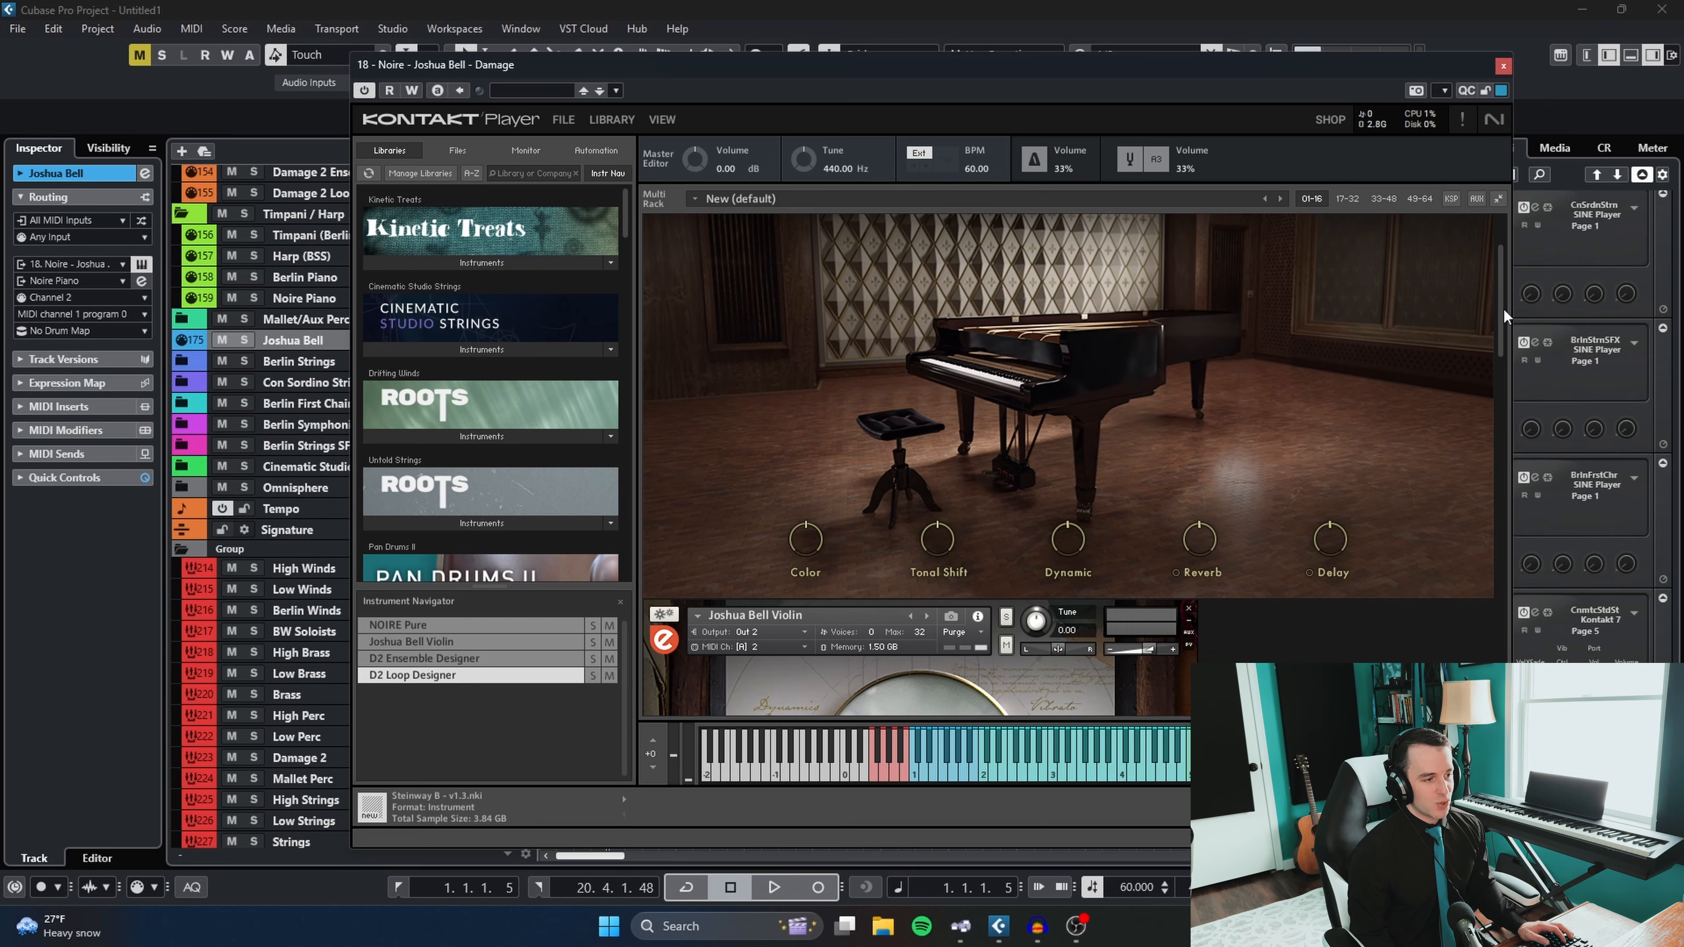
drag(1505, 335, 1488, 422)
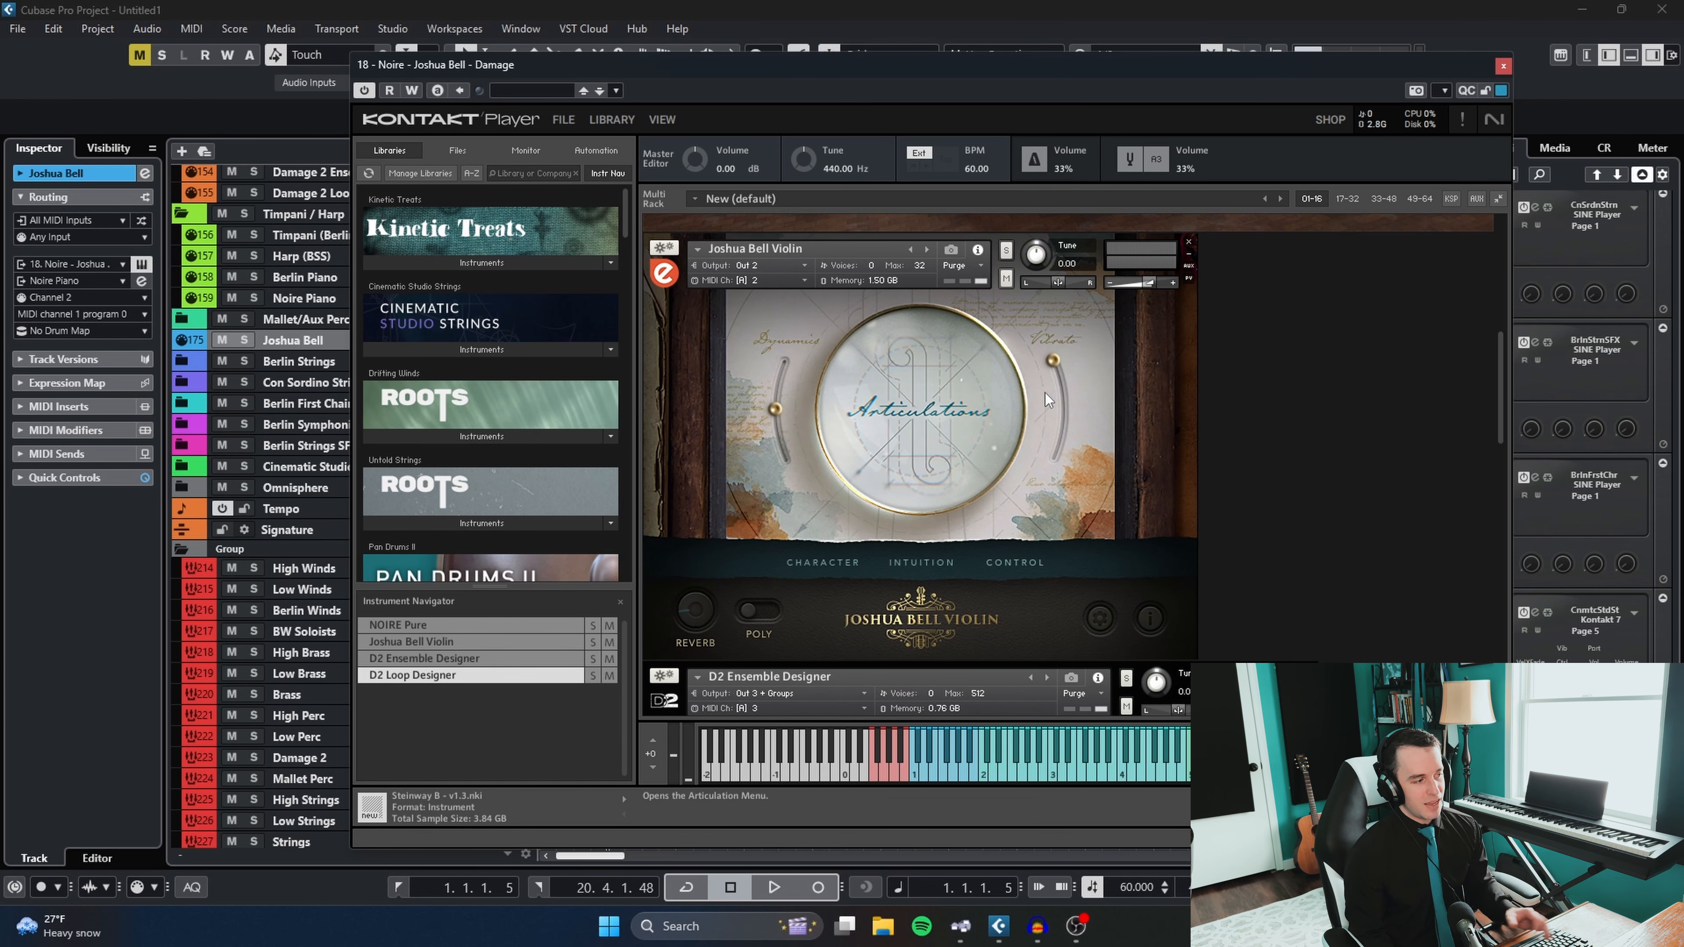
click(1503, 67)
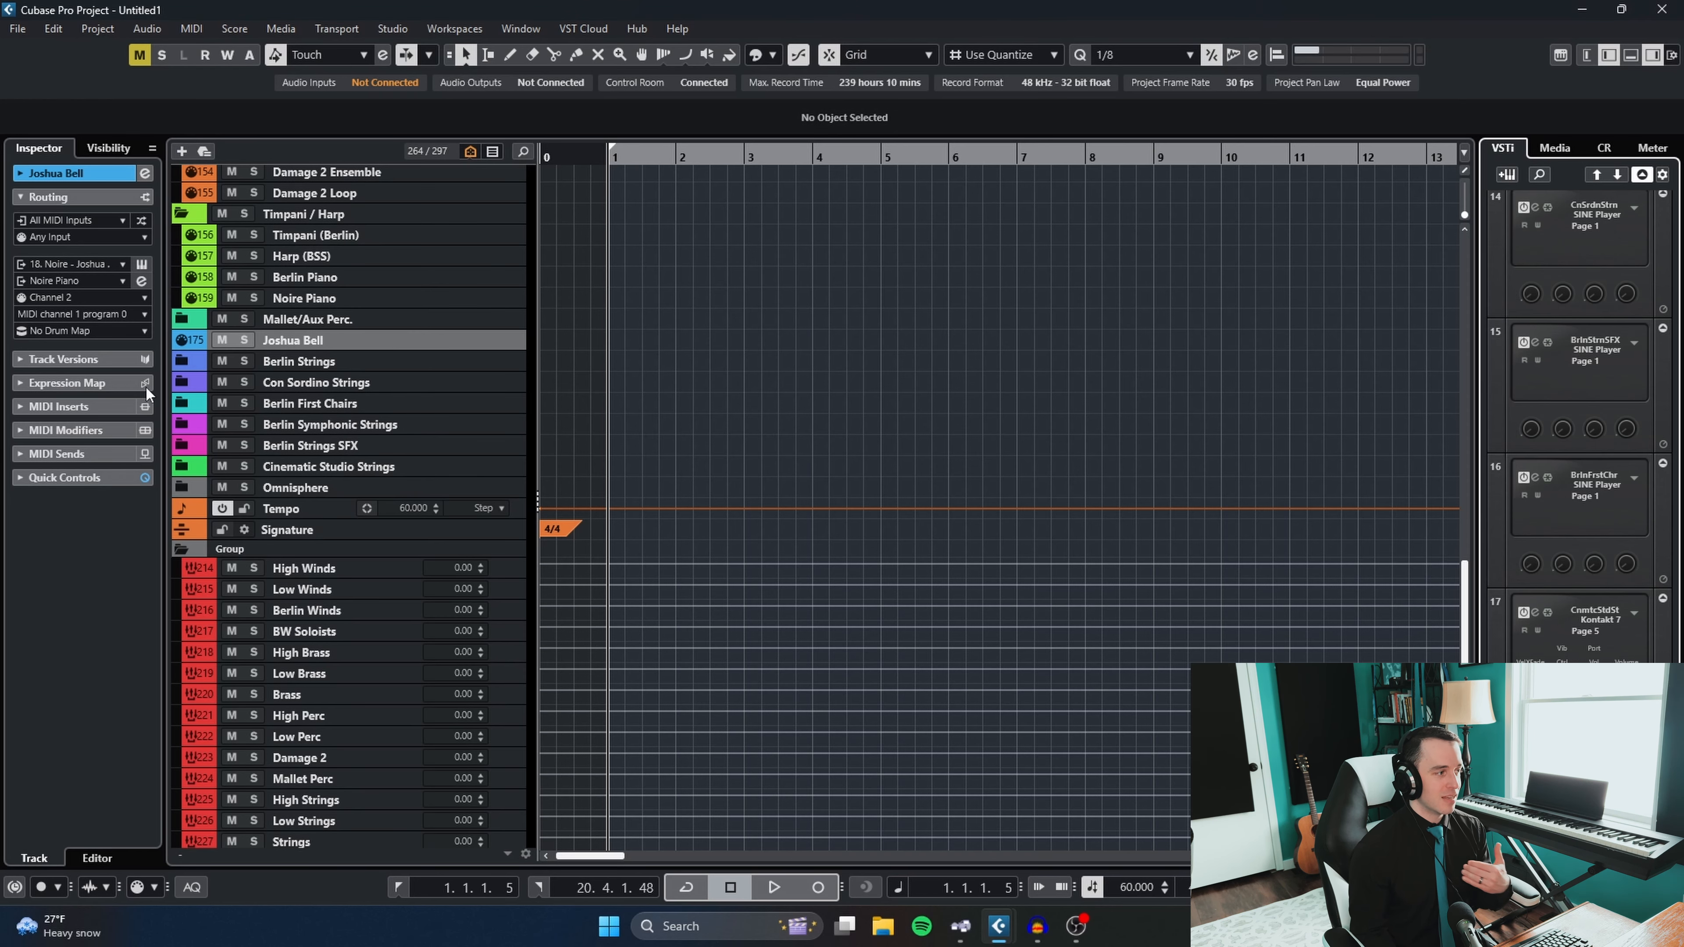
- Expand the Cinematic Studio Strings folder, select CSS Violin I and the Berlin Strings folder, and expand the Berlin First Chairs folder
click(198, 470)
click(386, 490)
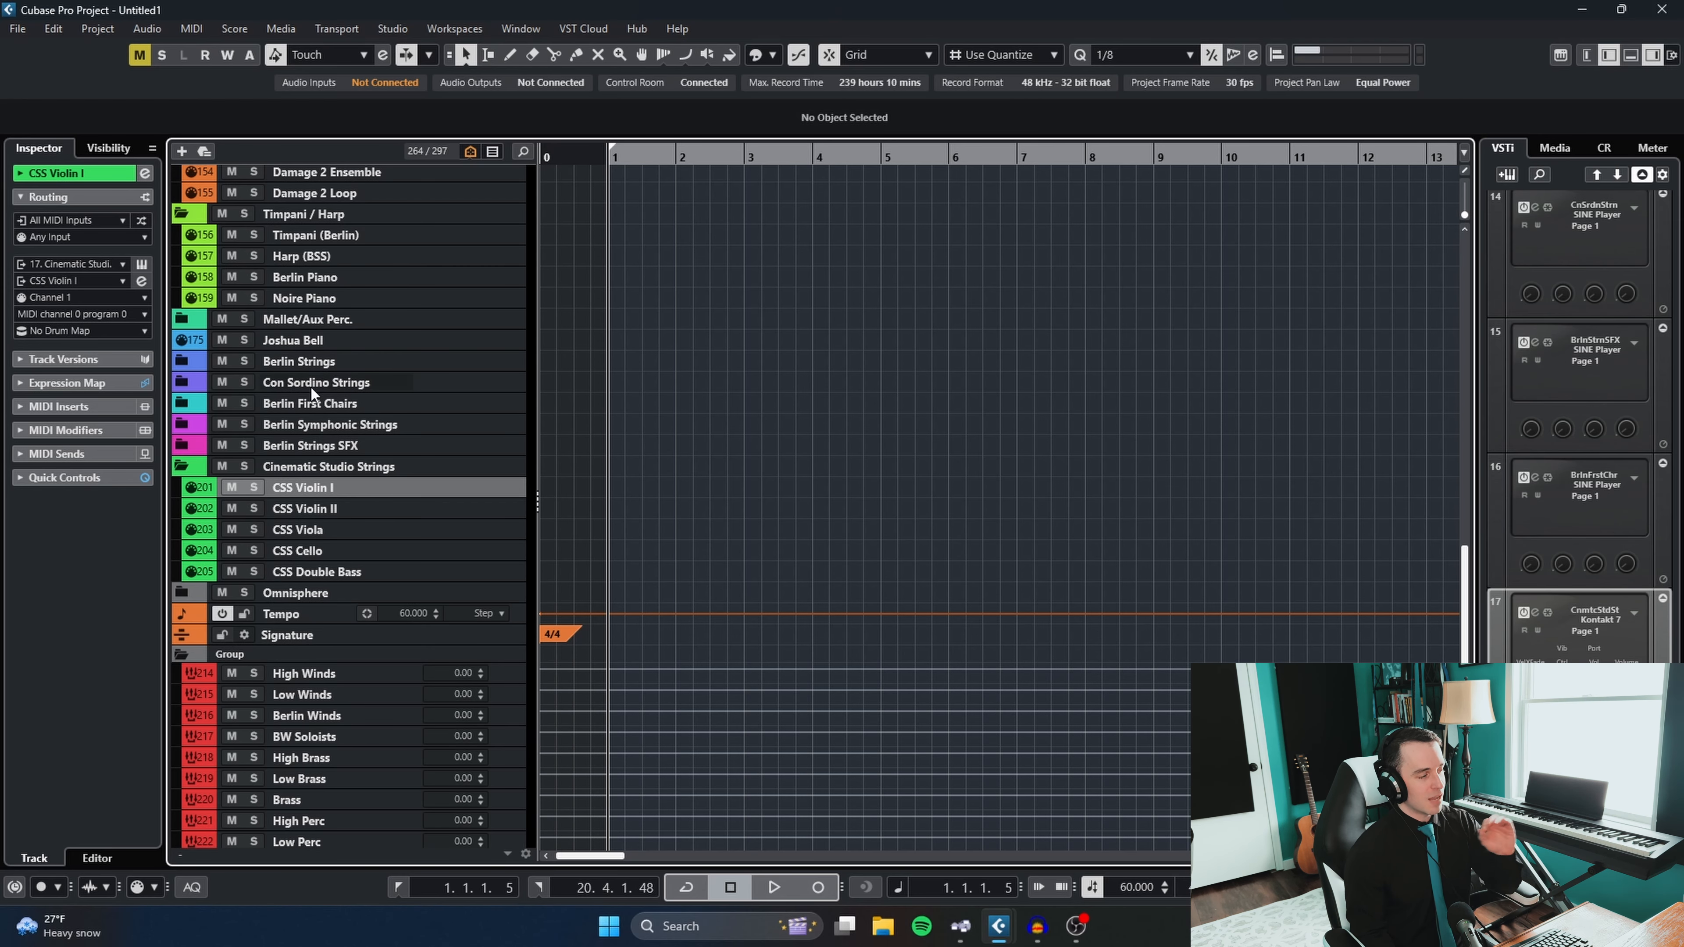
click(342, 406)
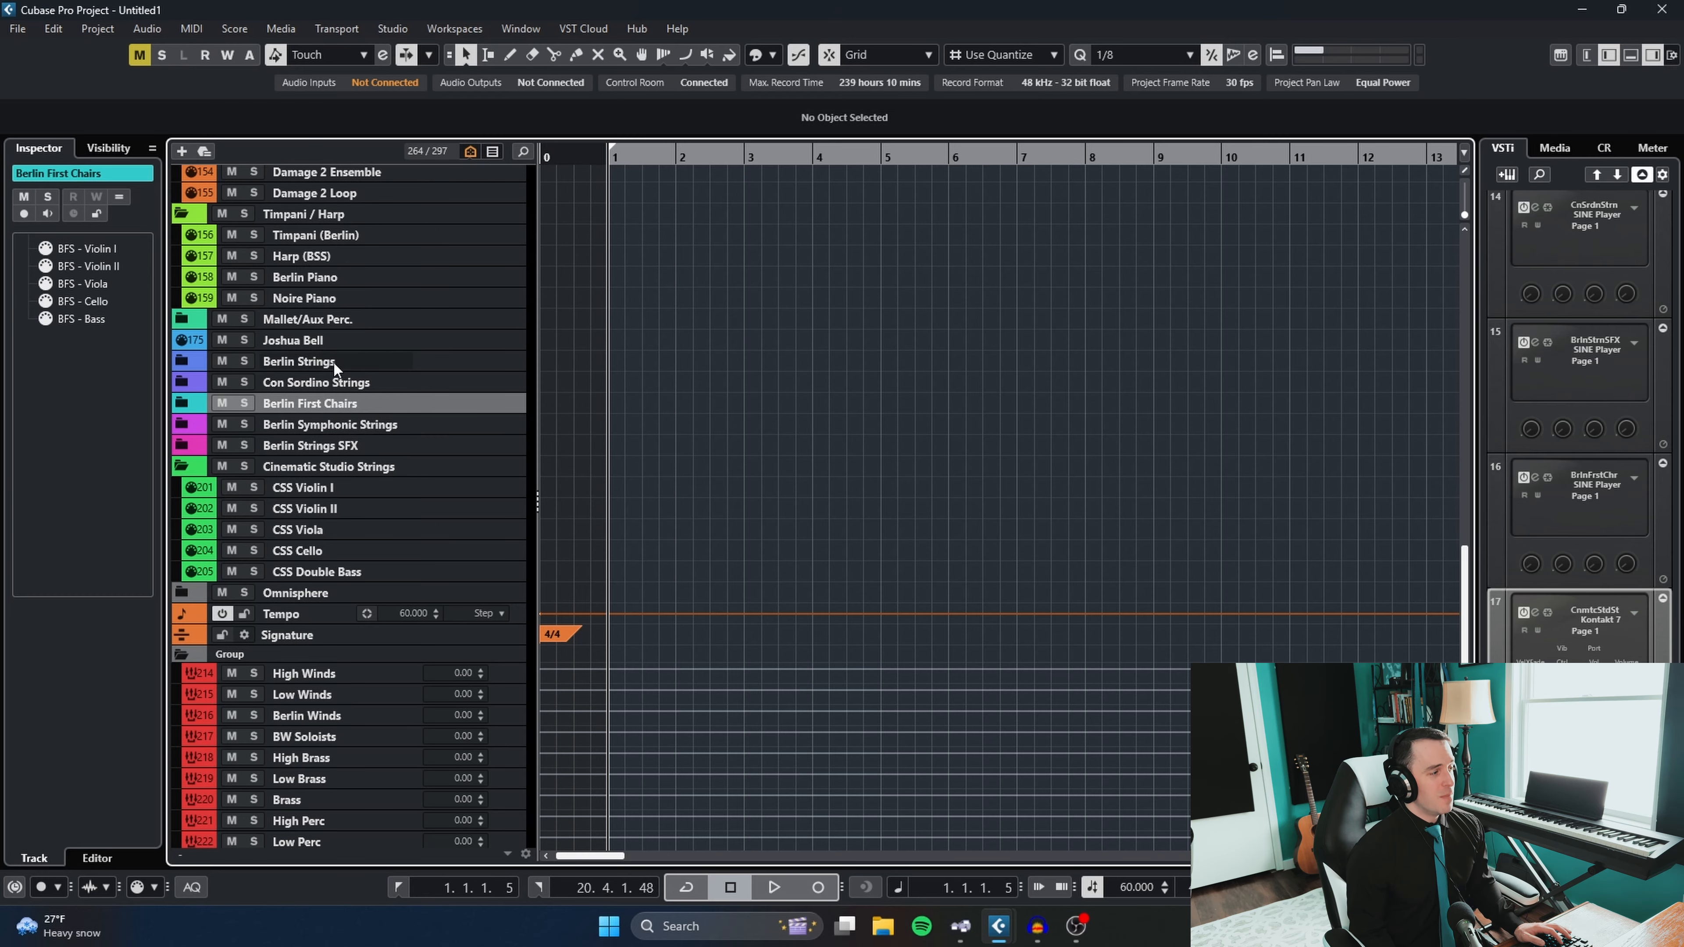
ctrl+click(340, 362)
click(262, 404)
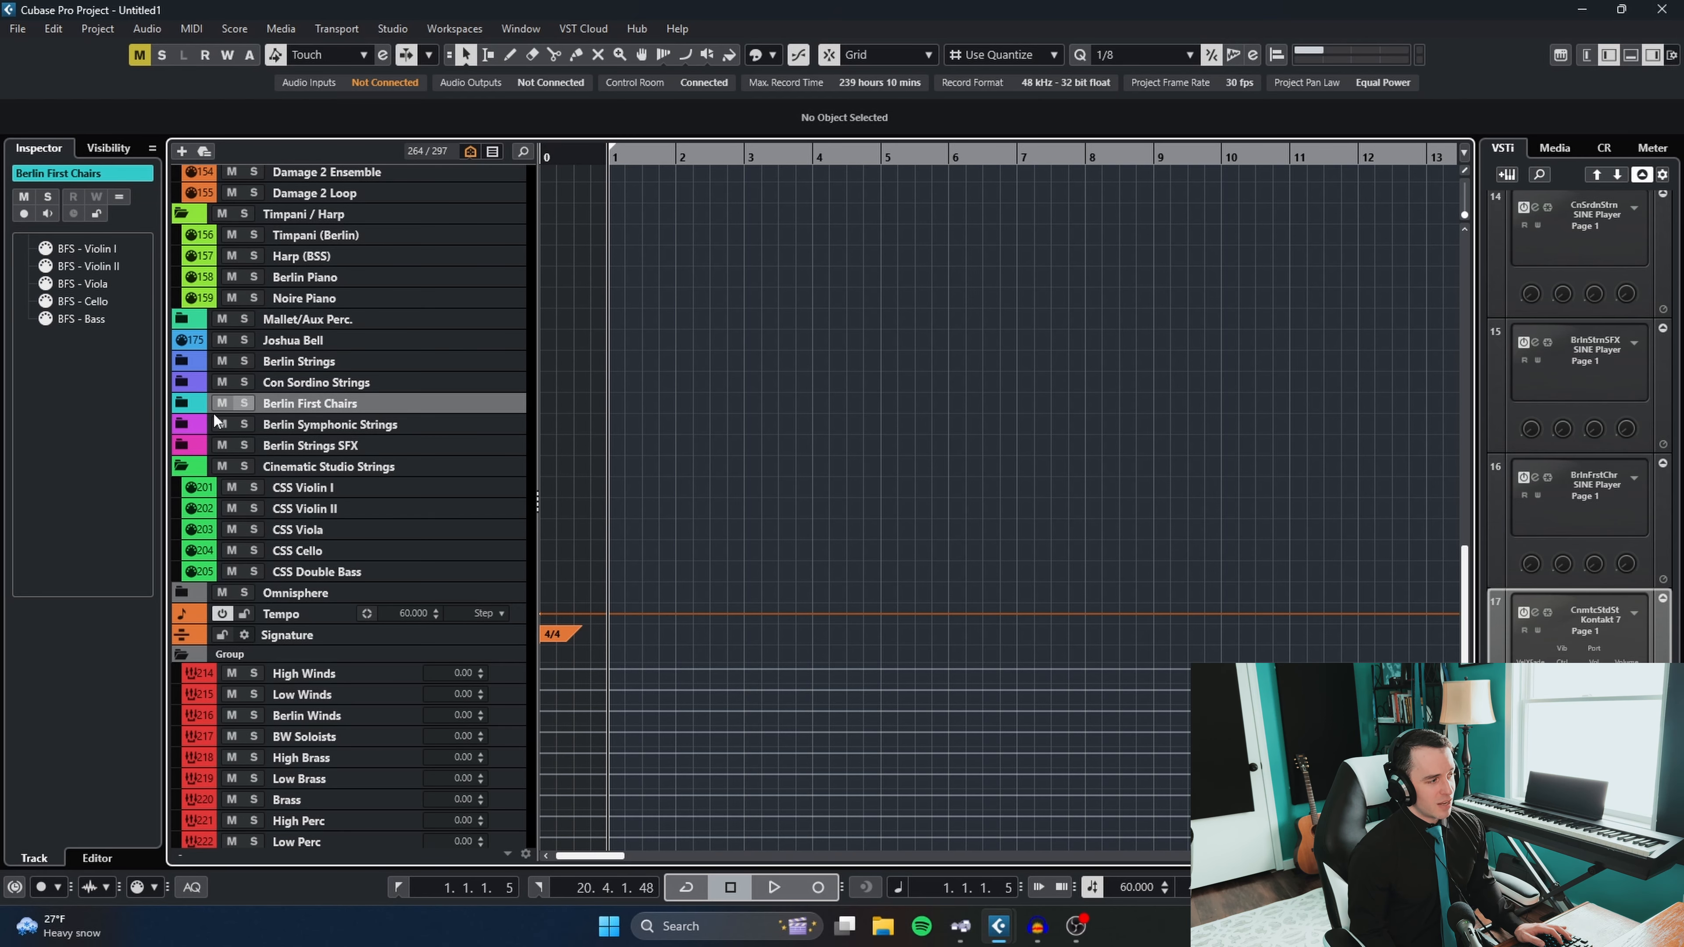
click(180, 405)
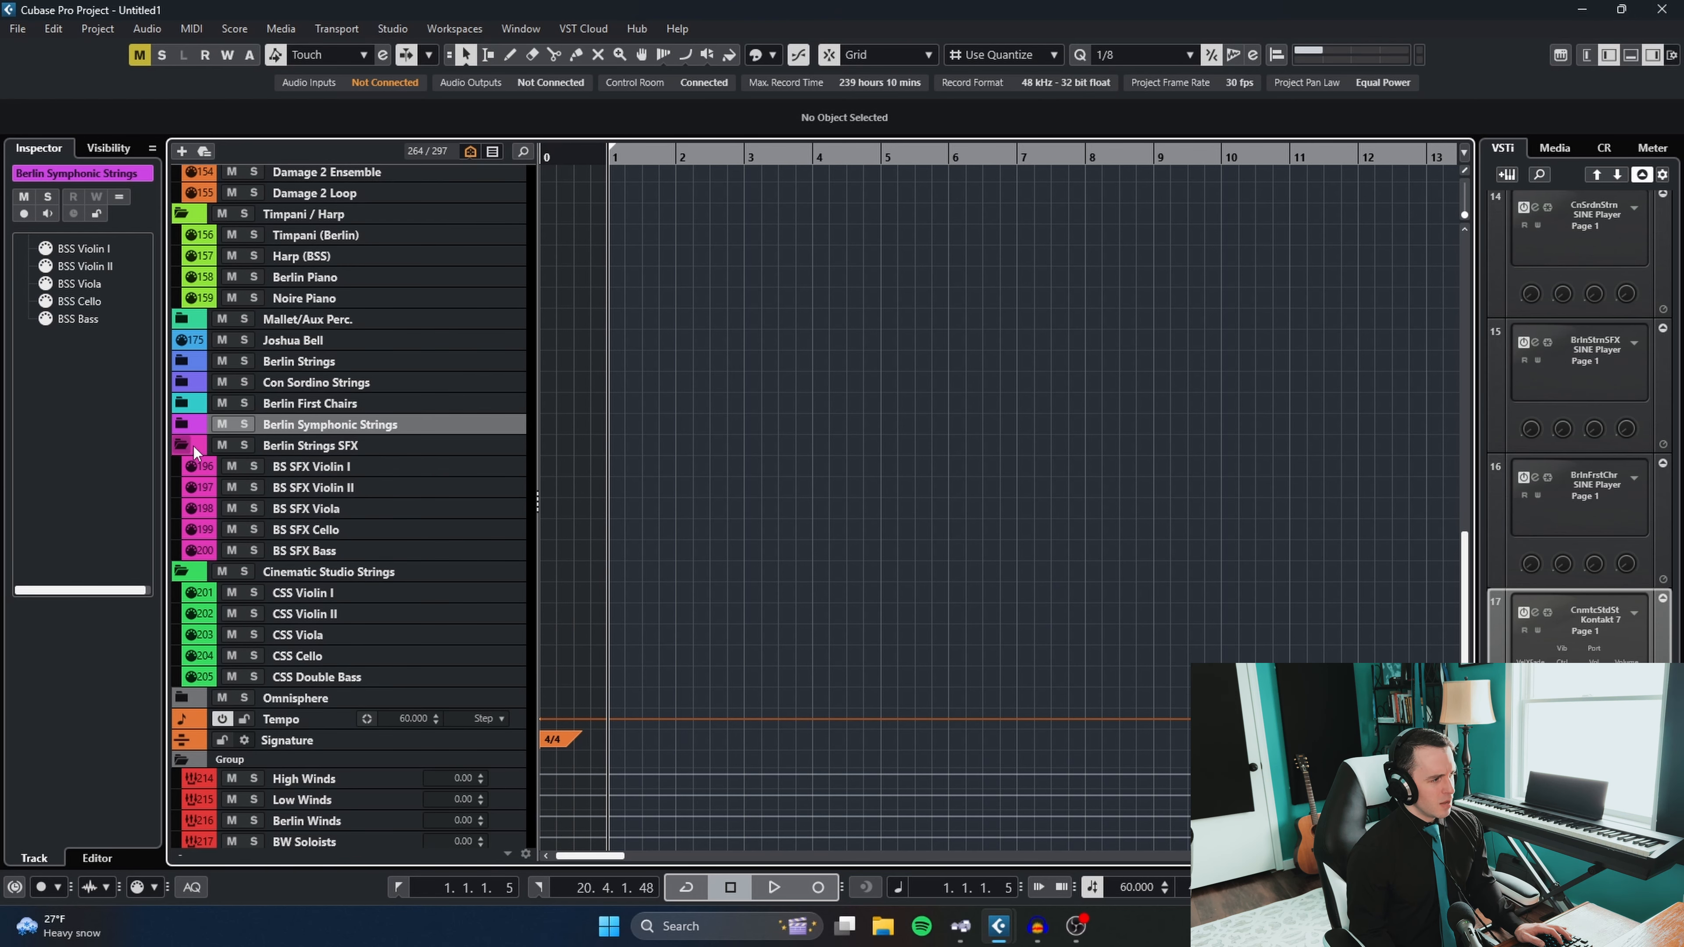
- Select the BS SFX Violin I and Cello tracks, examine the loaded articulations in their Berlin Strings SFX SINE Player instance, and close it
click(358, 469)
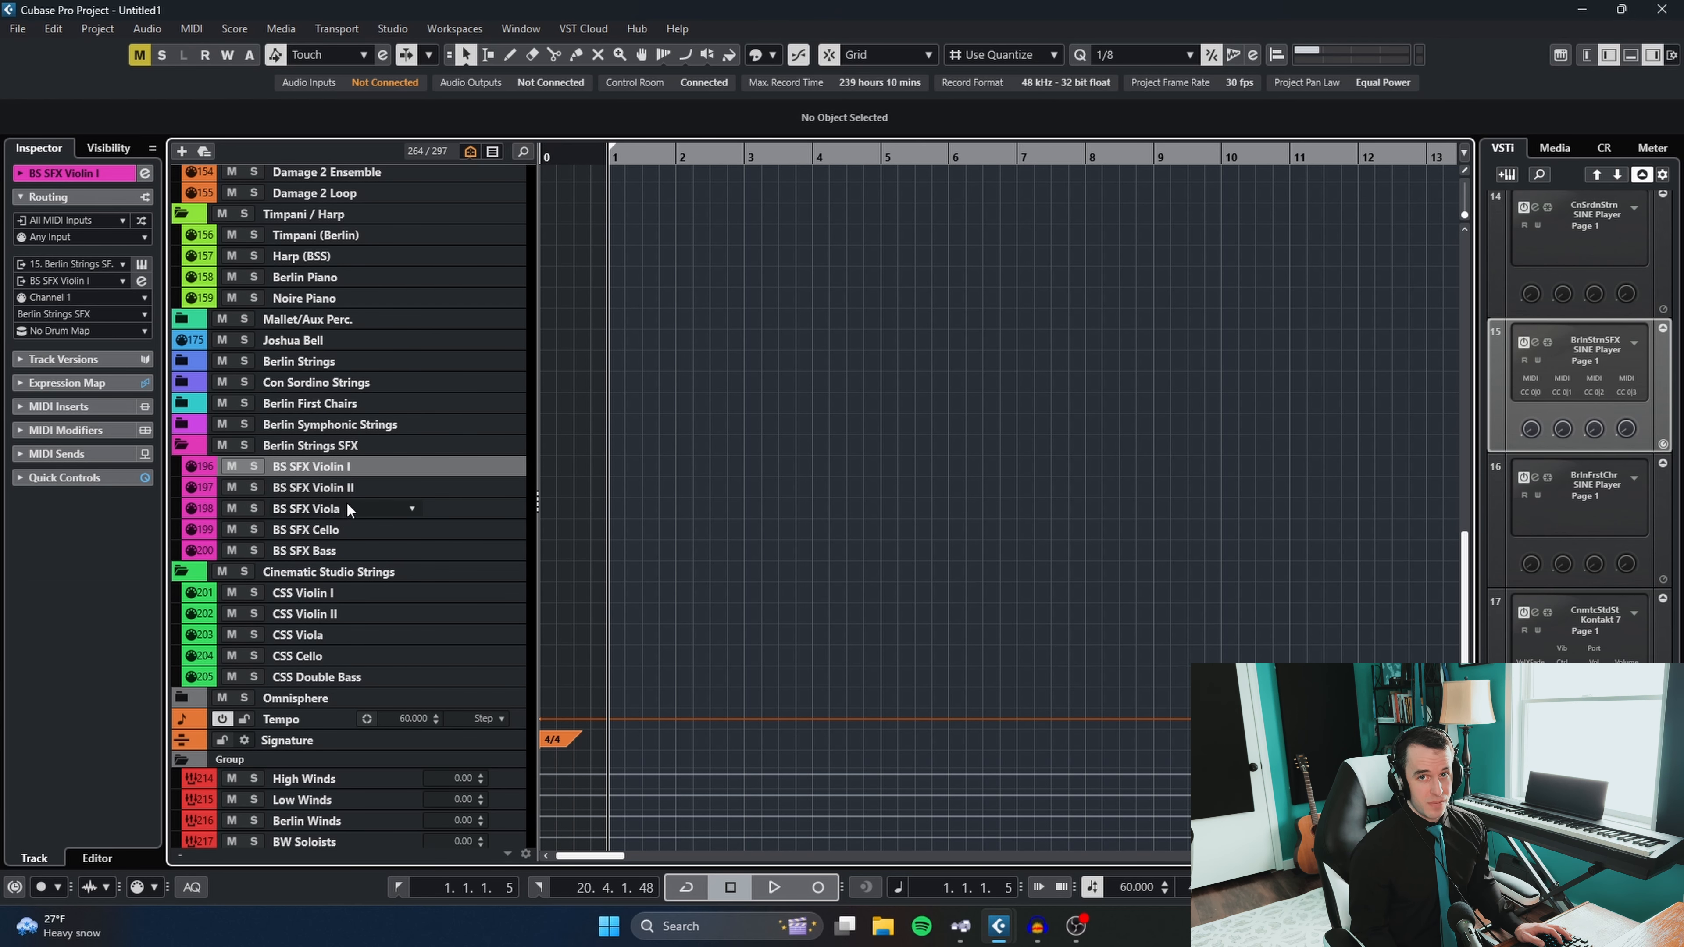
click(325, 531)
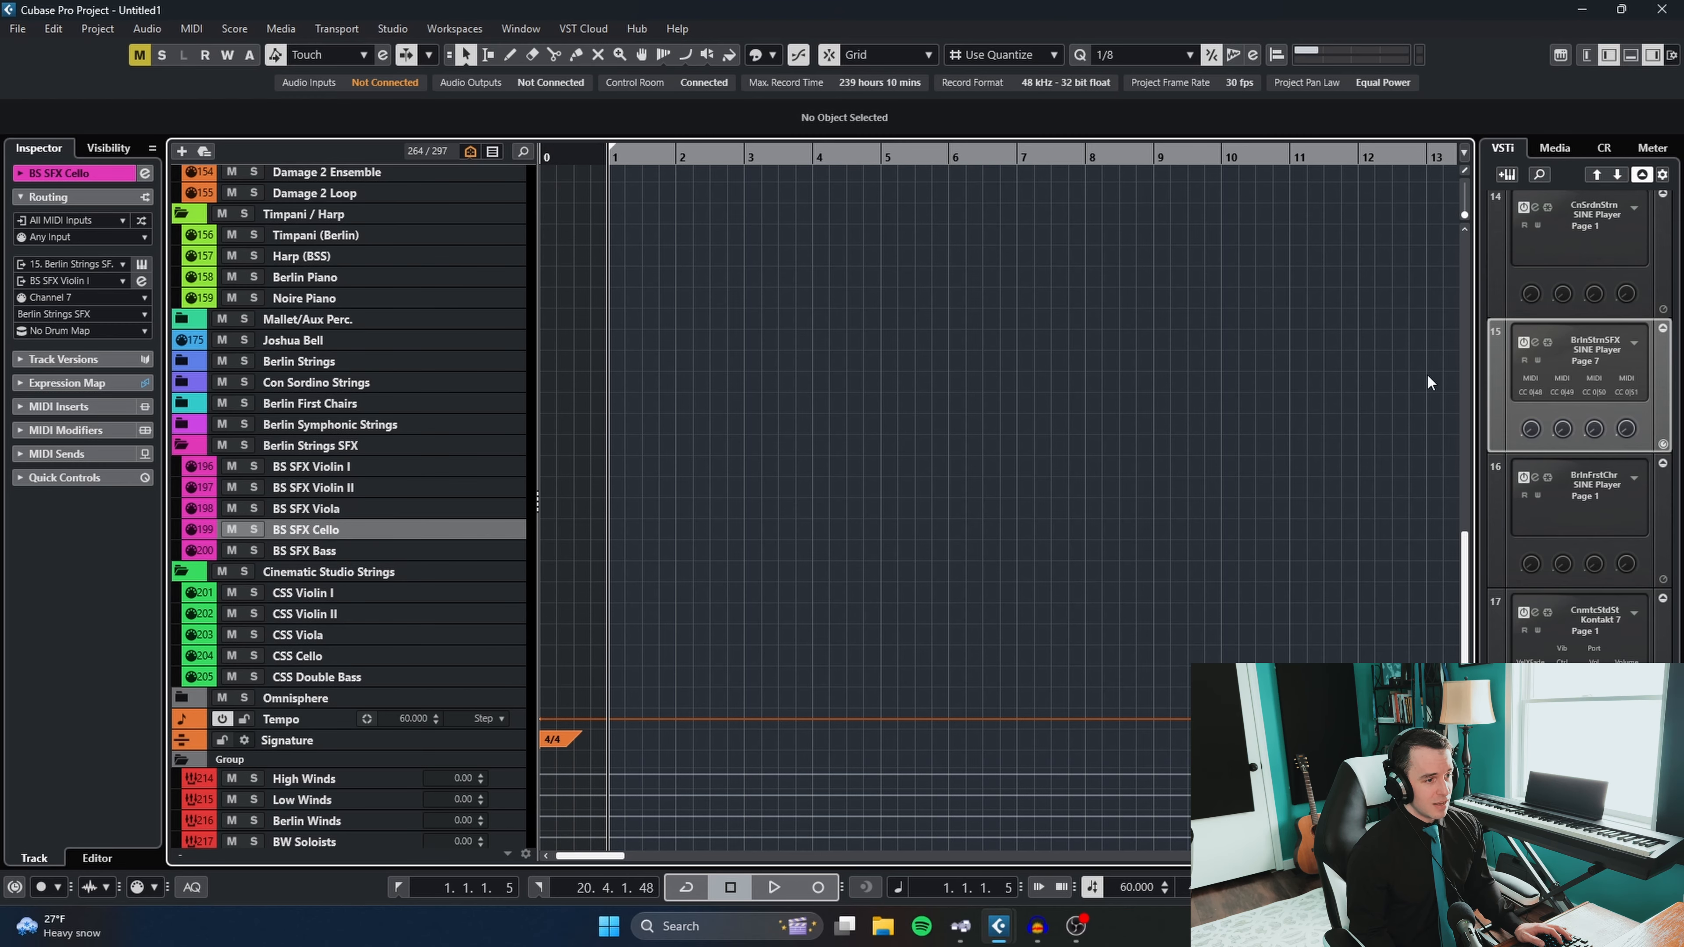
click(1537, 343)
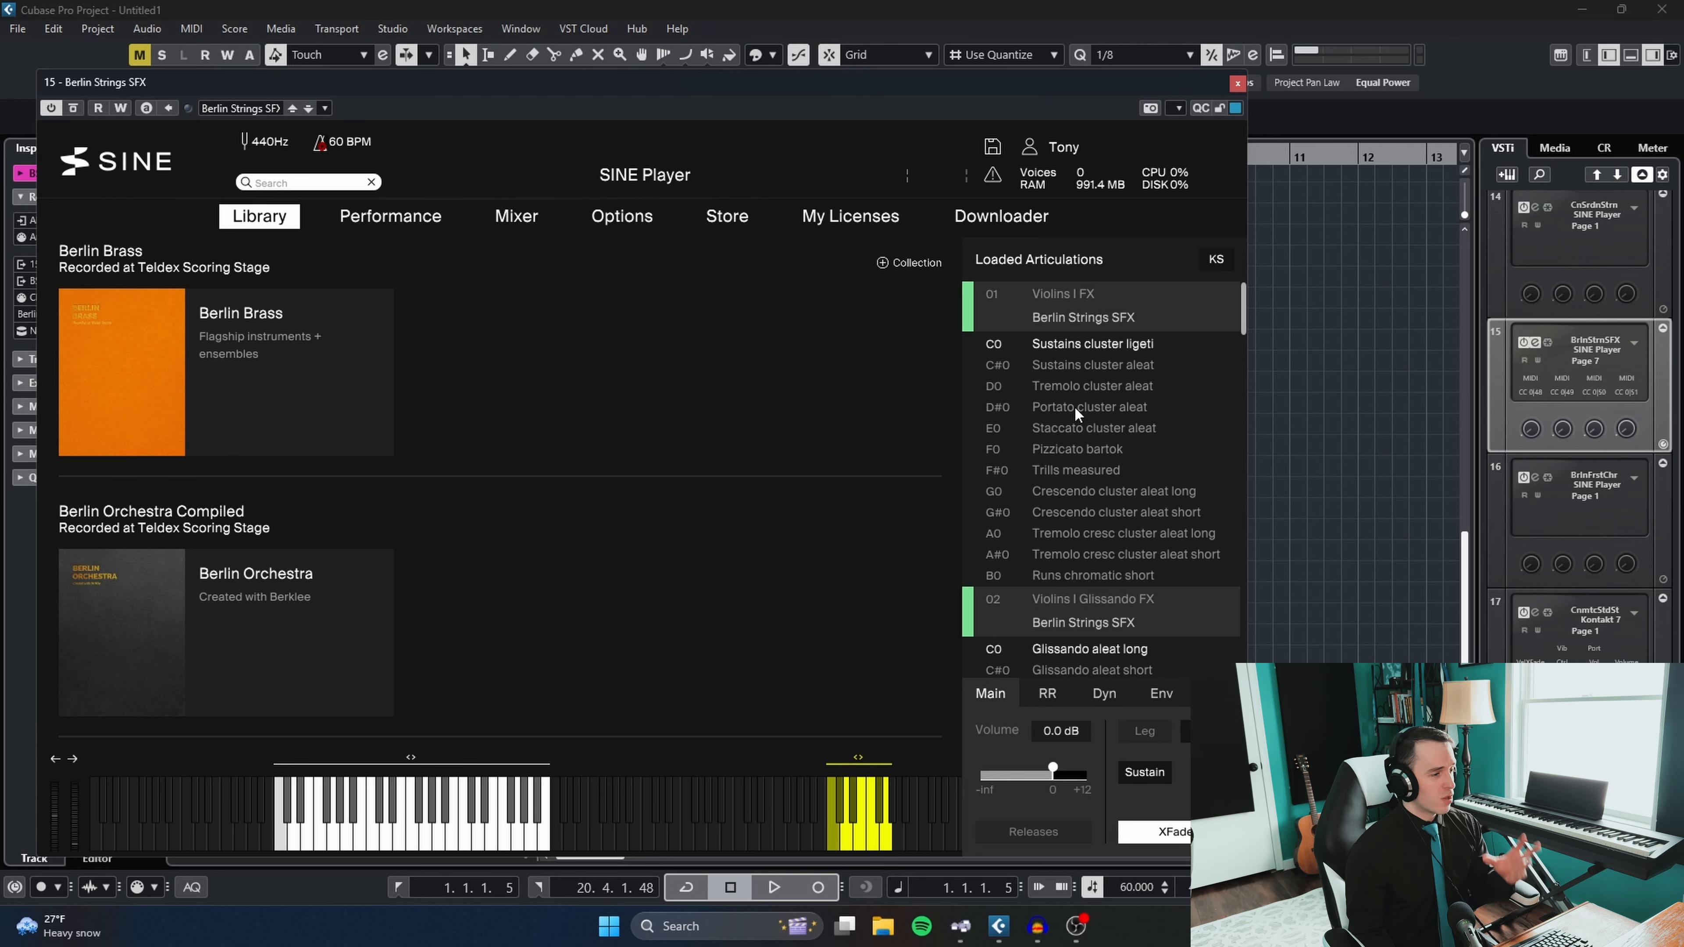
scroll(1114, 431, down, 3)
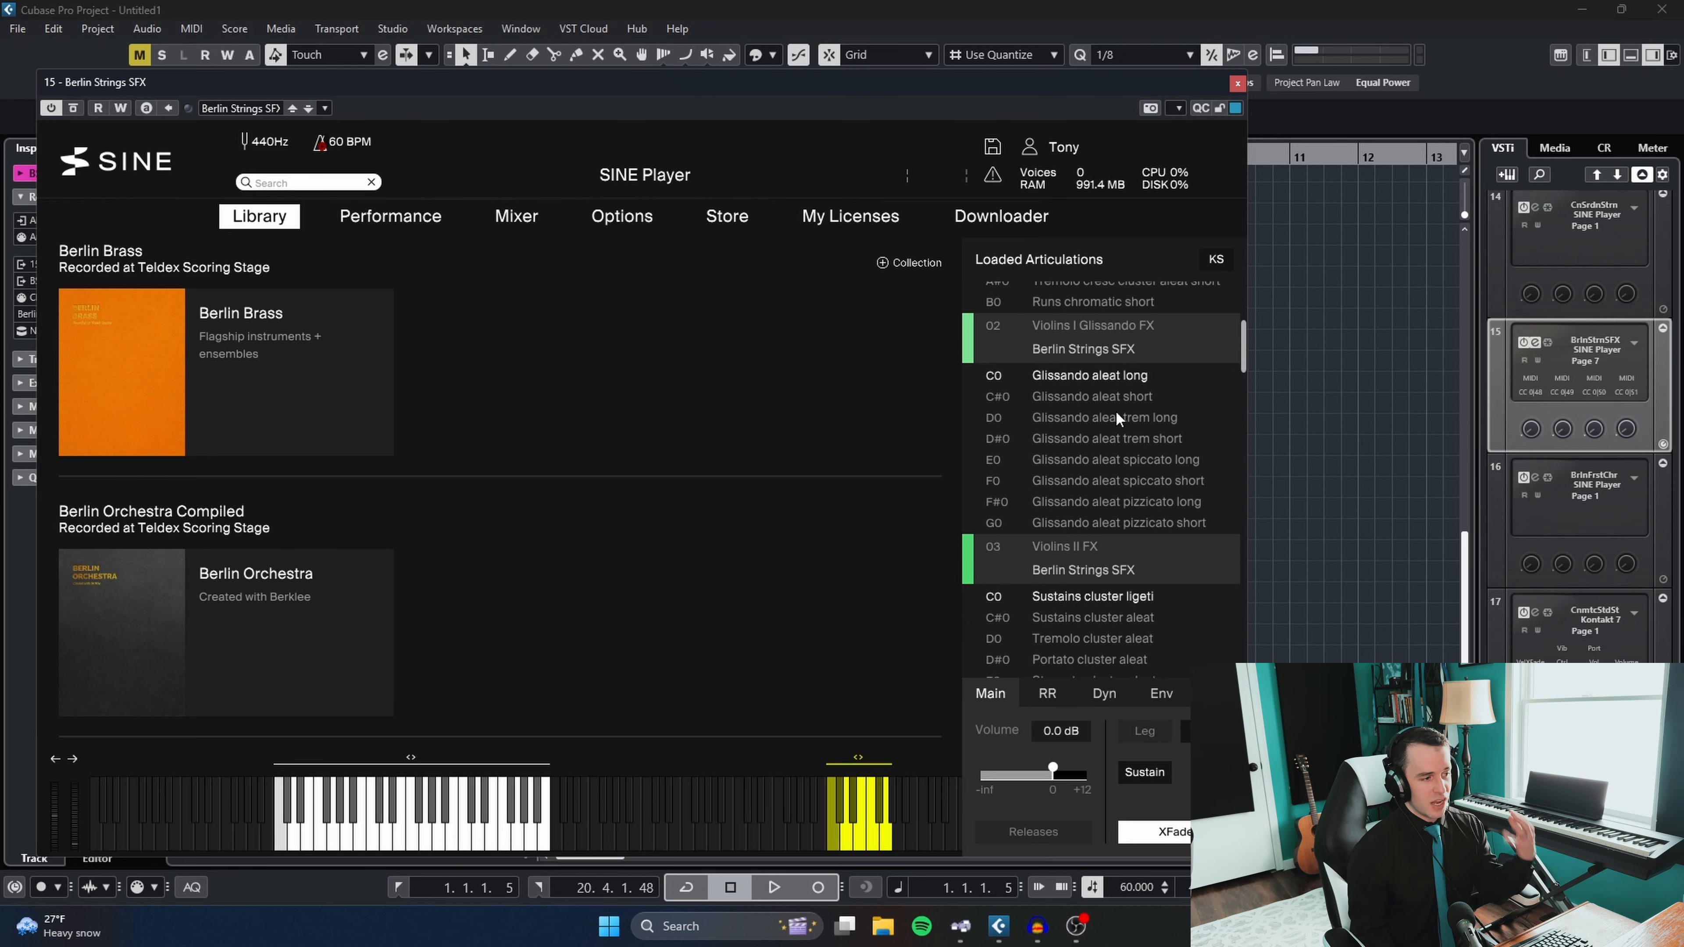
click(1244, 81)
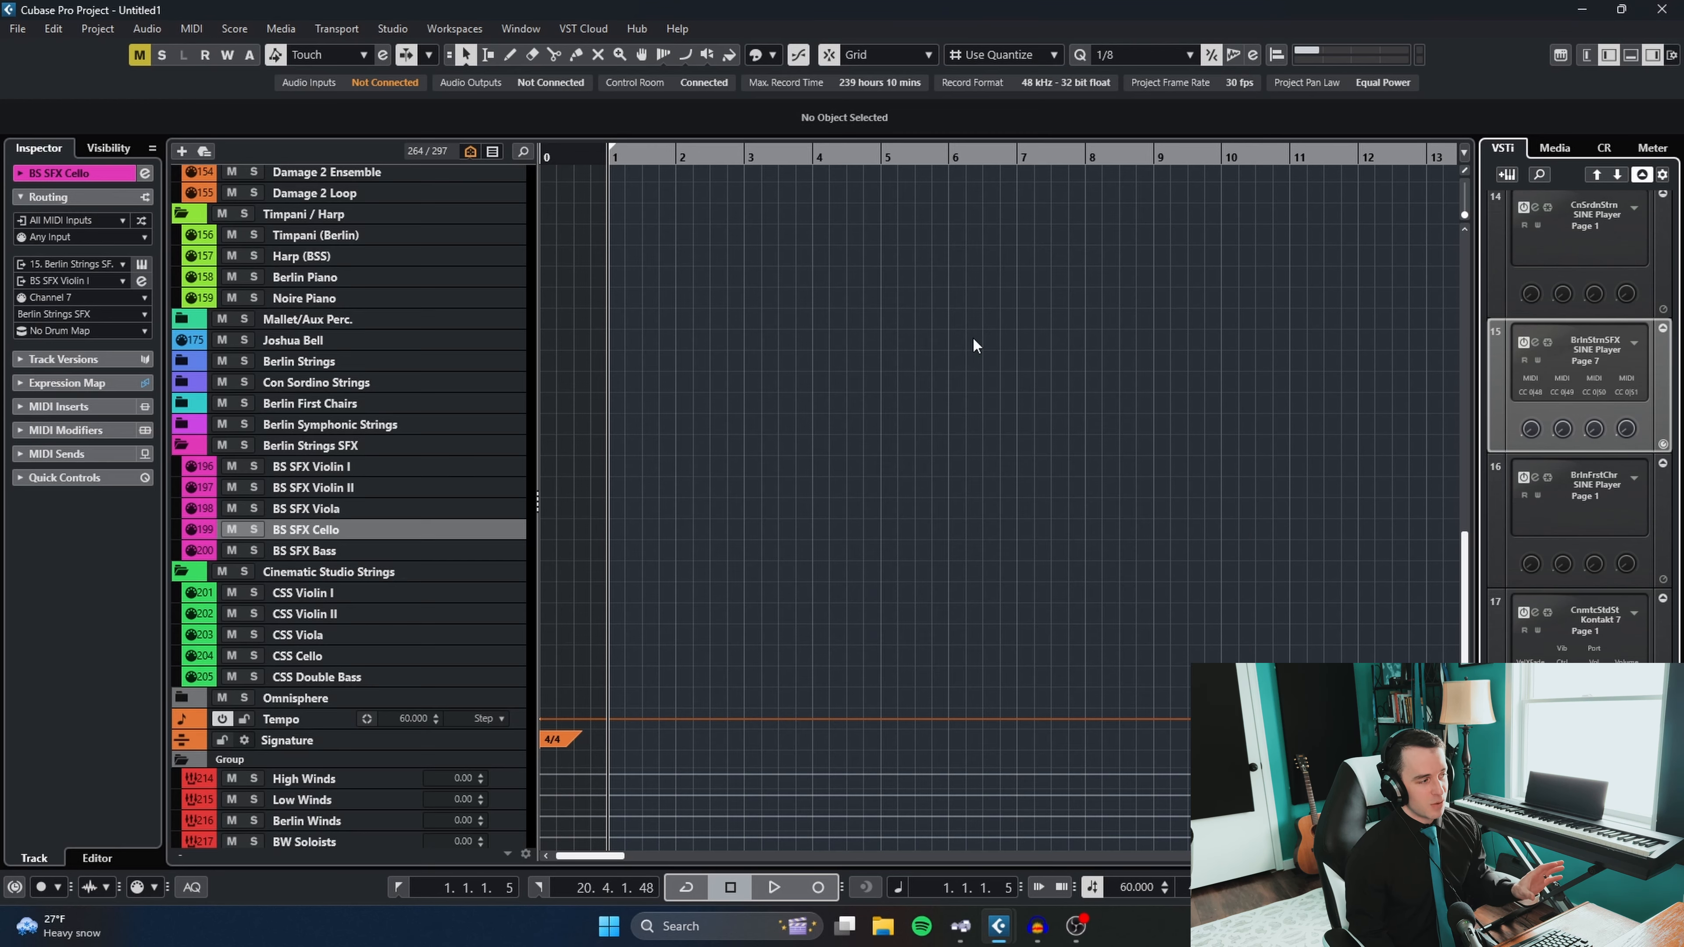
- Select BS SFX Violin I and the Berlin Symphonic Strings folder, and expand Con Sordino Strings to inspect the BCSS Violin I track
click(412, 468)
click(390, 525)
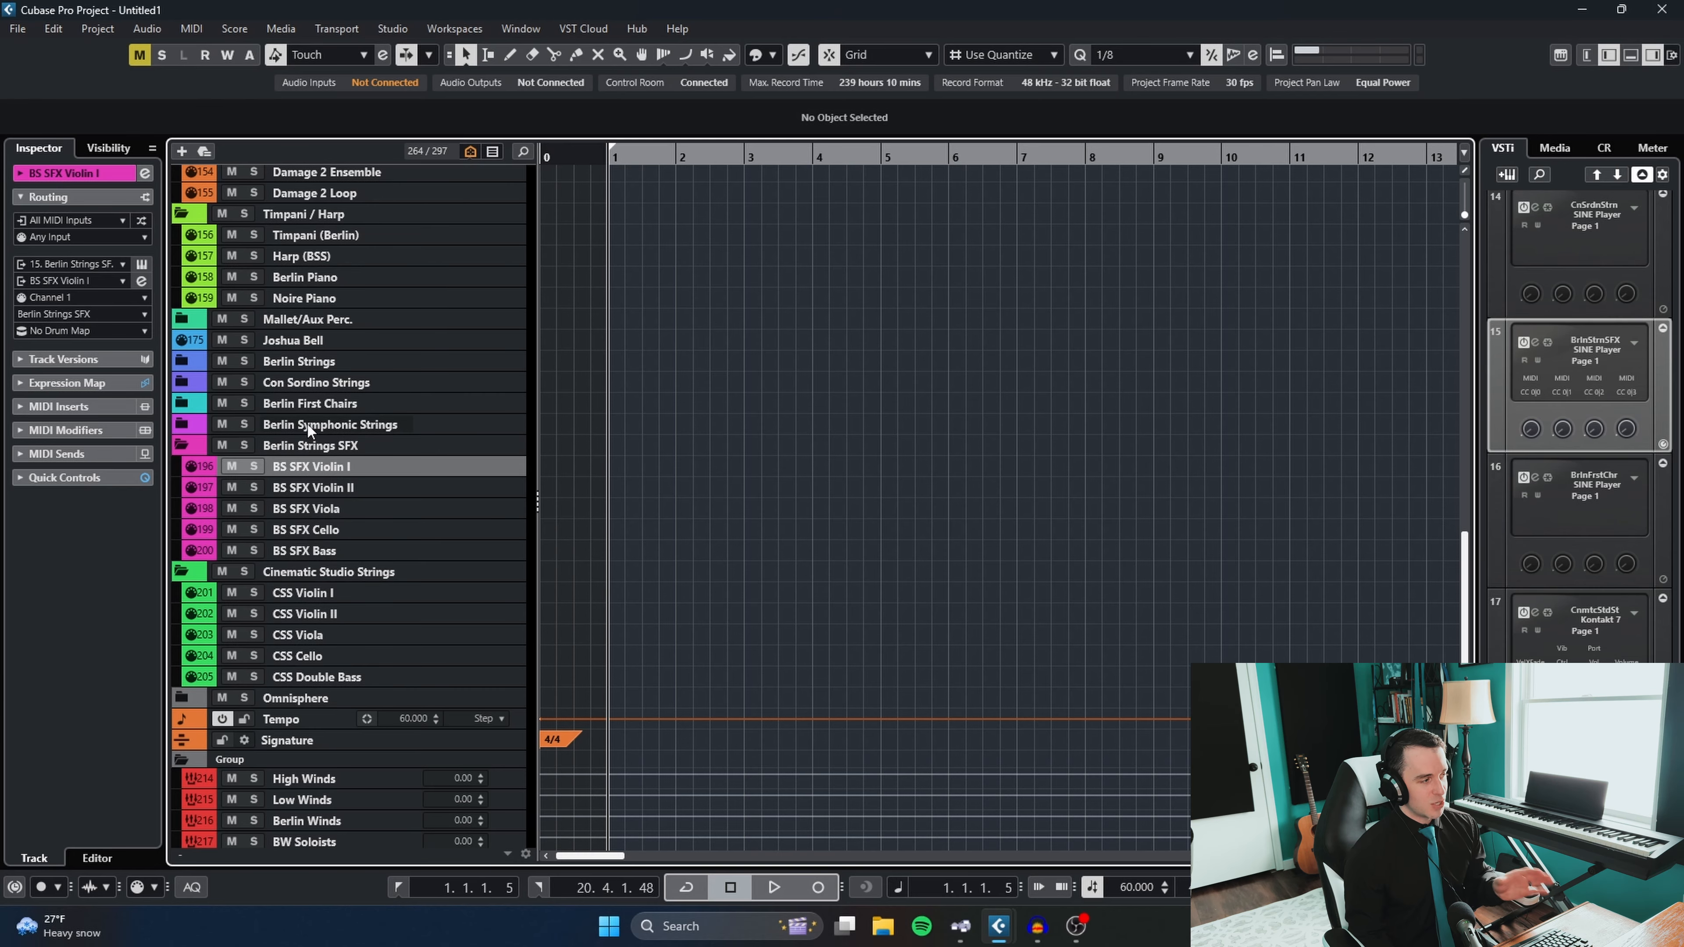
click(332, 428)
click(311, 385)
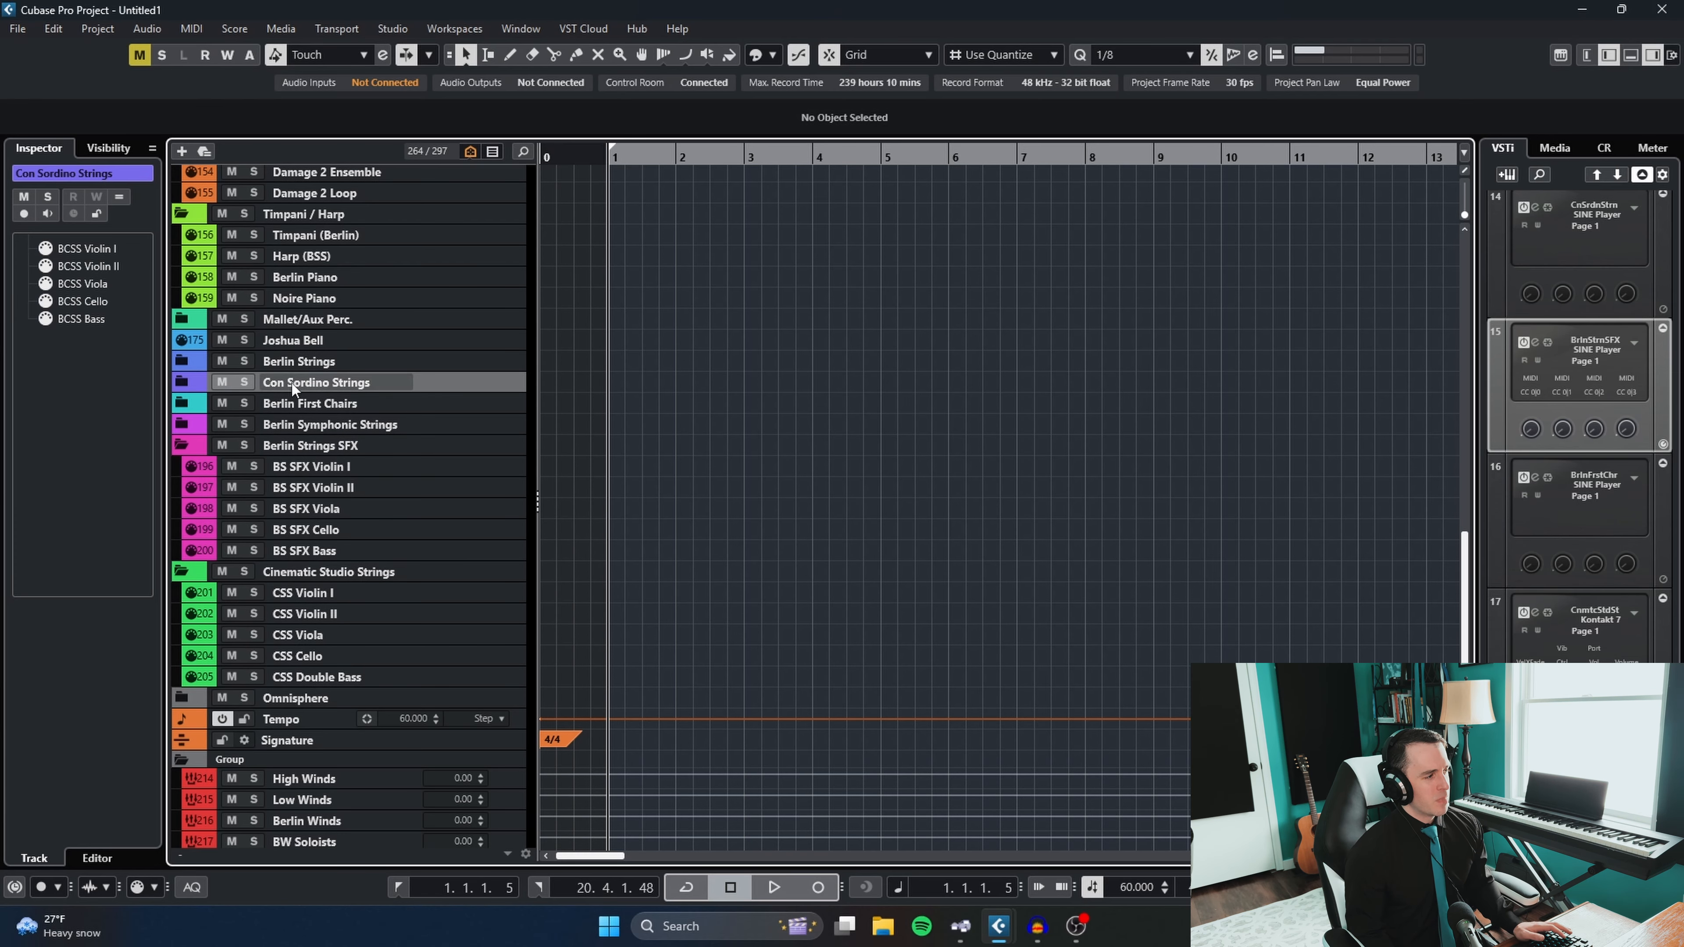
click(181, 382)
click(366, 410)
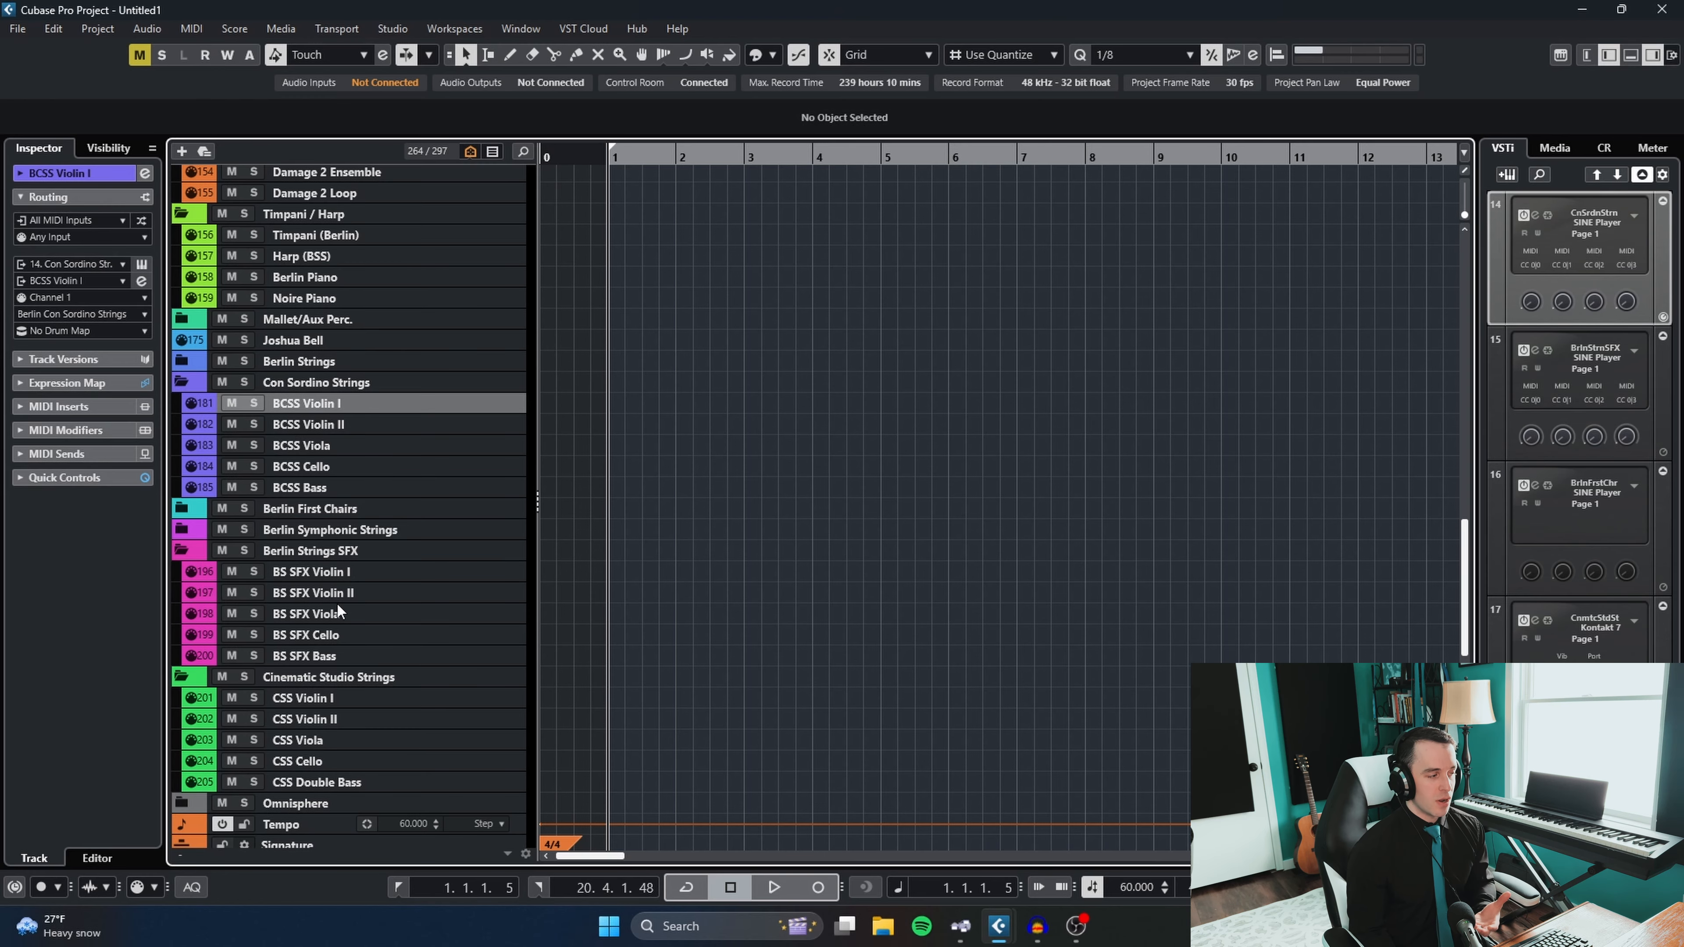
- Select CSS Violin I, open its Cinematic Studio Strings Kontakt instance, and examine the 1st Violins' microphone controls and the 2nd Violins in the rack
click(350, 704)
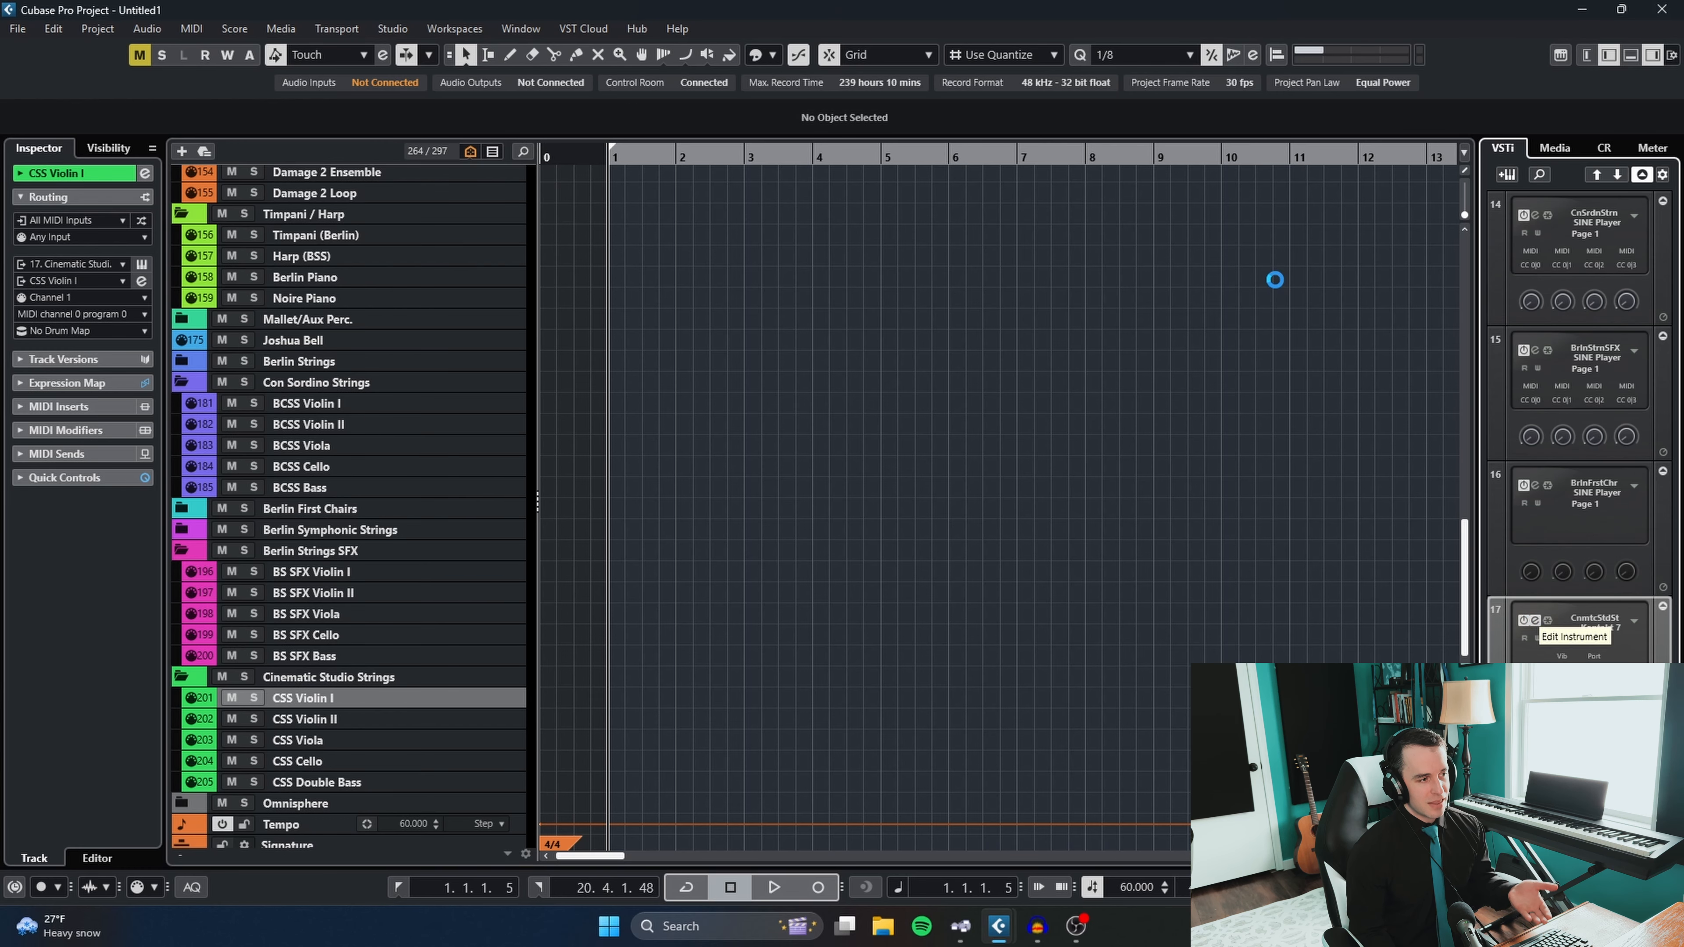
click(1535, 620)
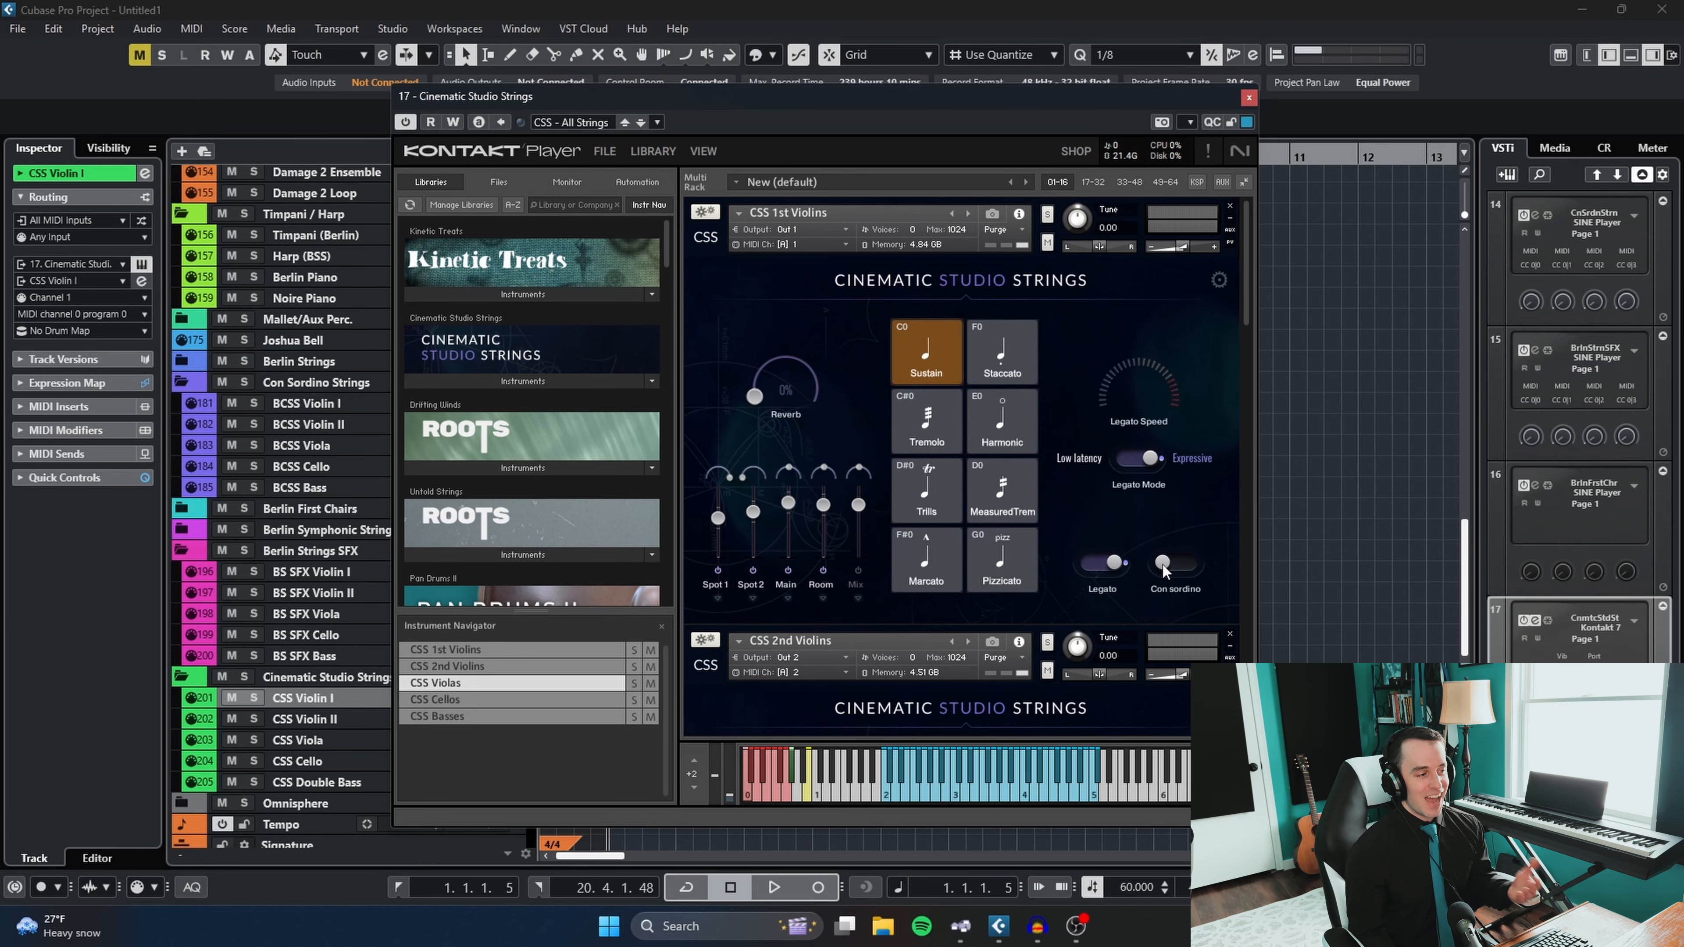
drag(961, 102, 987, 52)
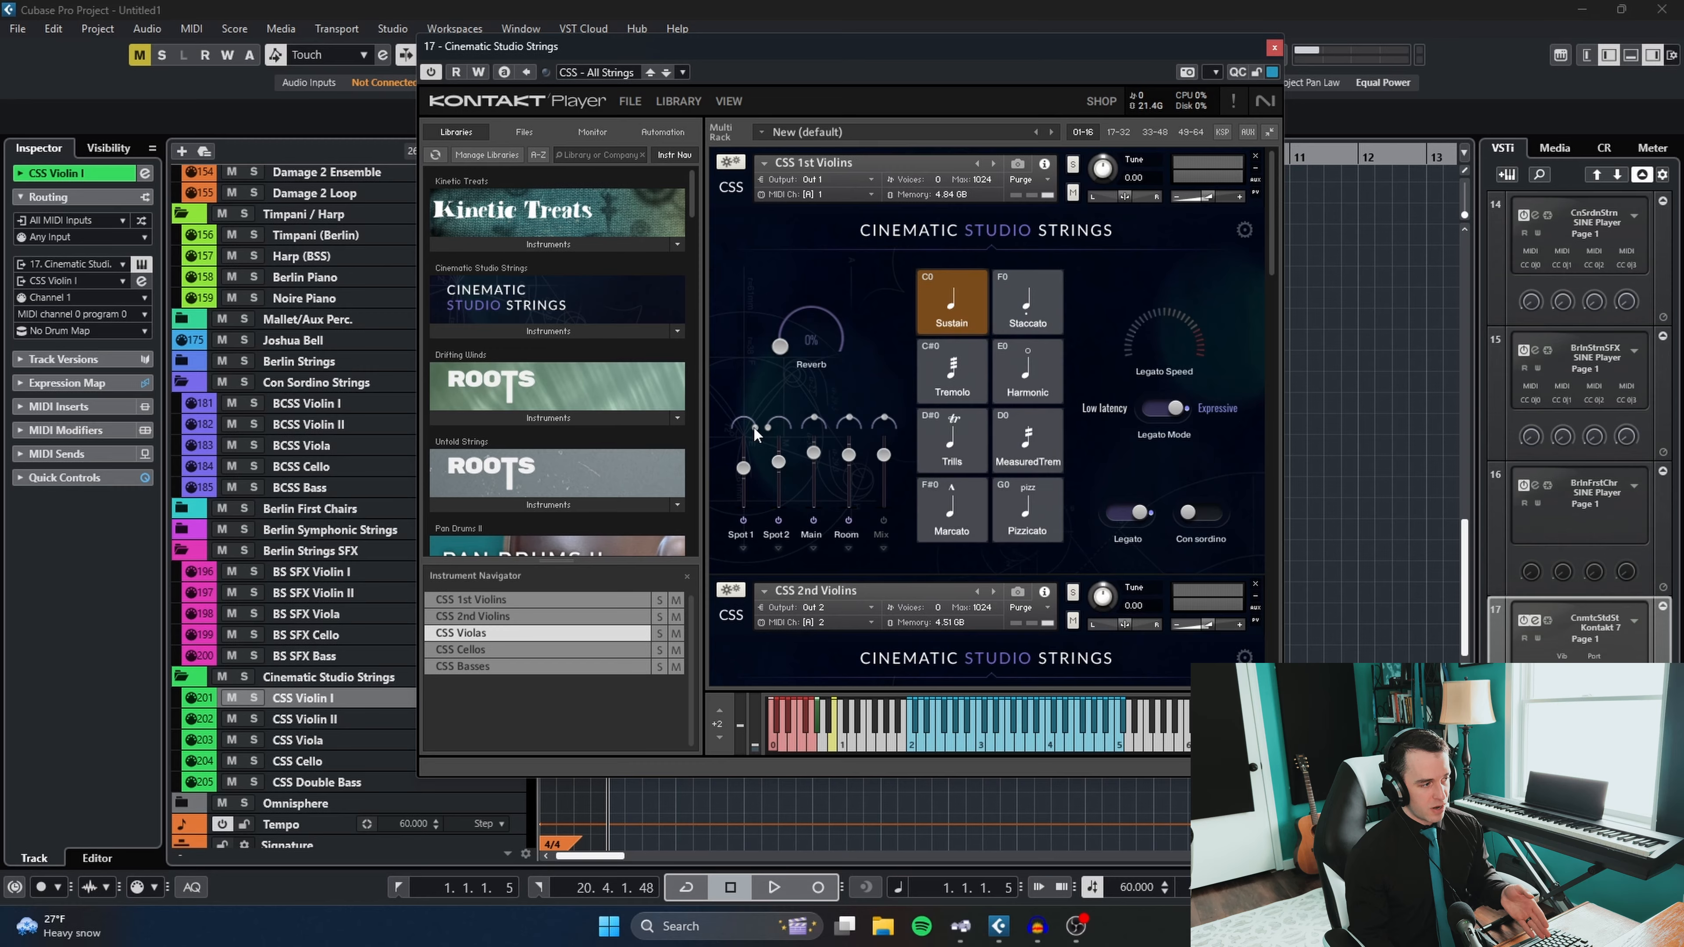
mouse_move(756, 428)
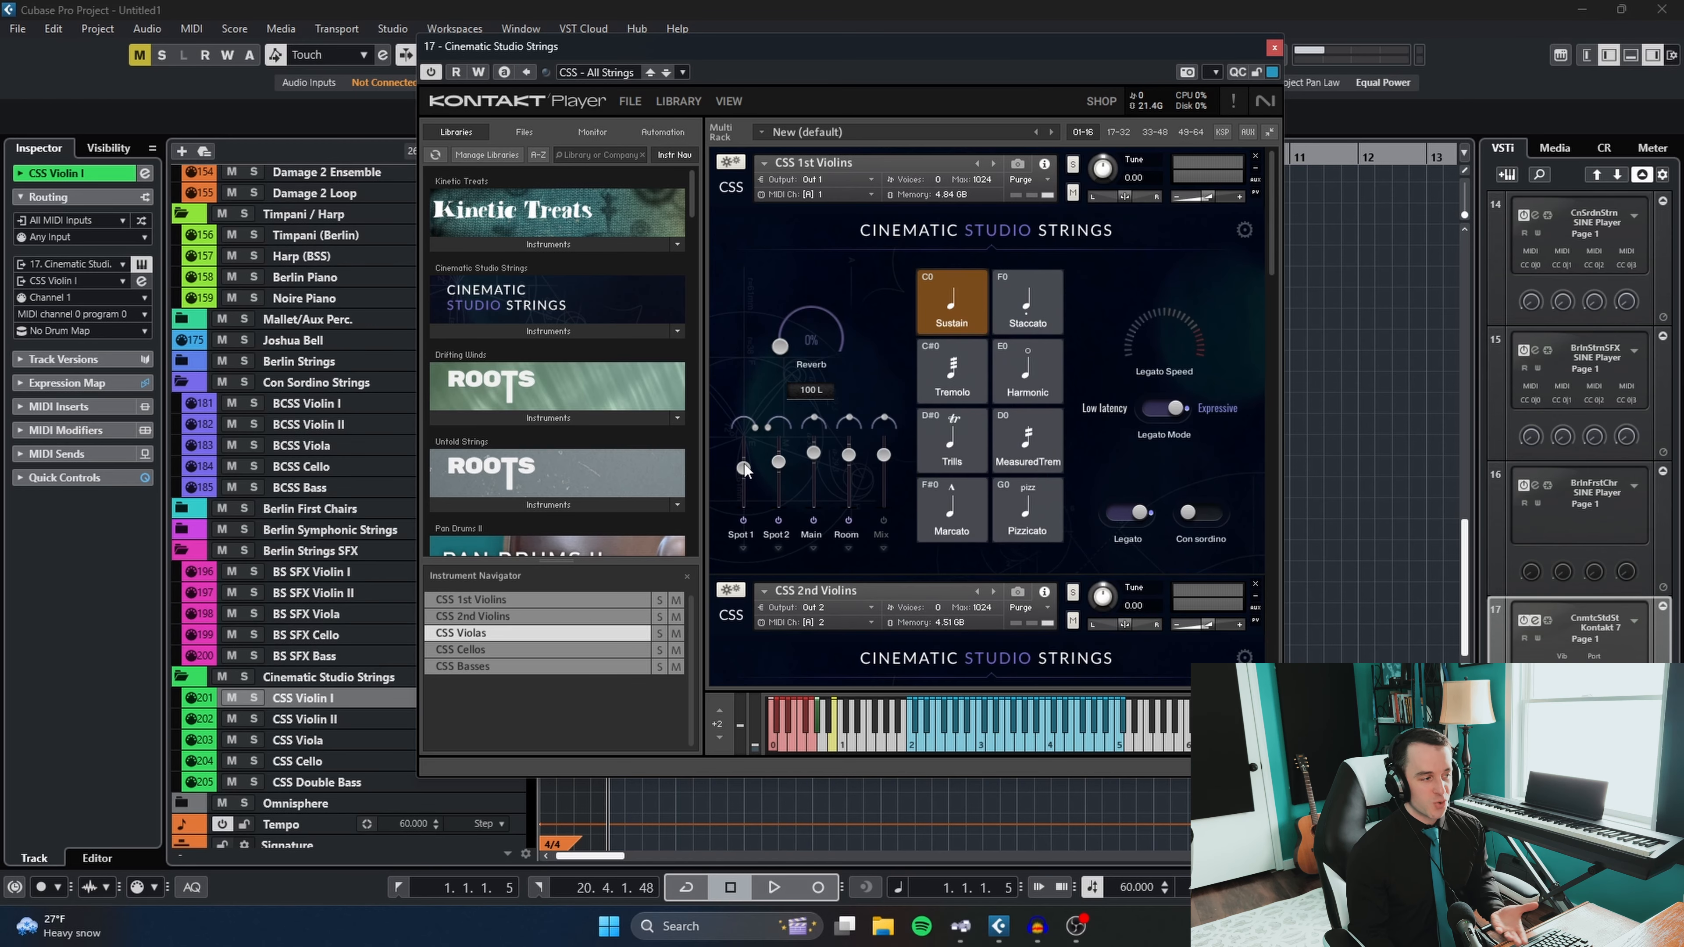
scroll(1263, 312, down, 5)
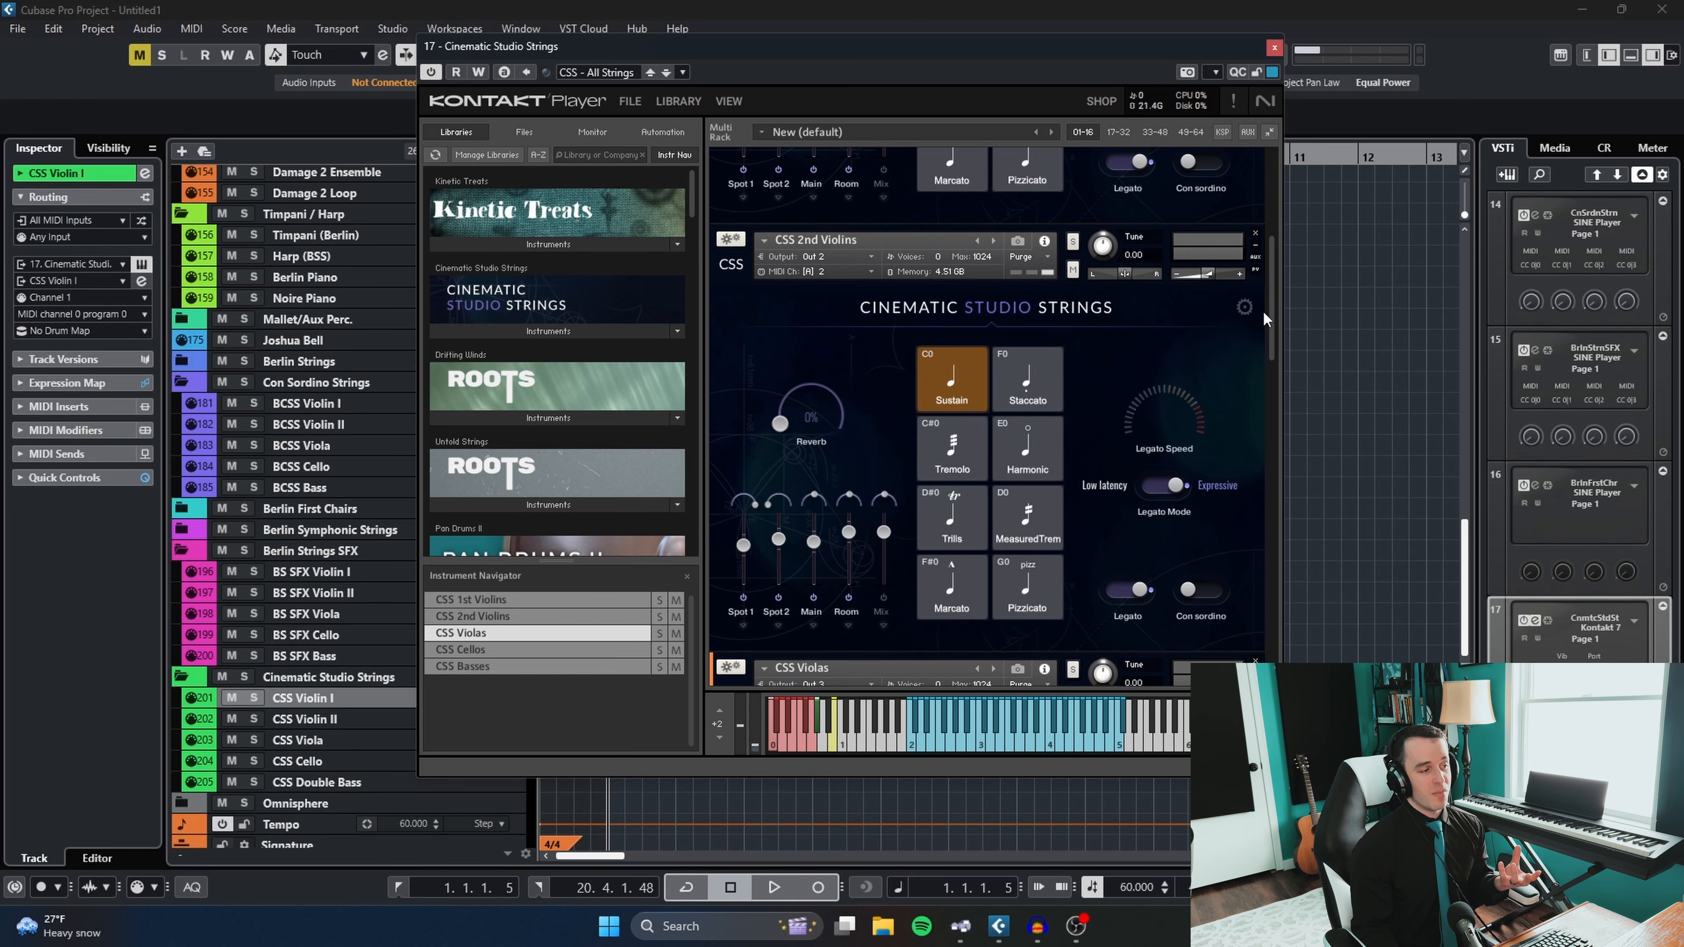
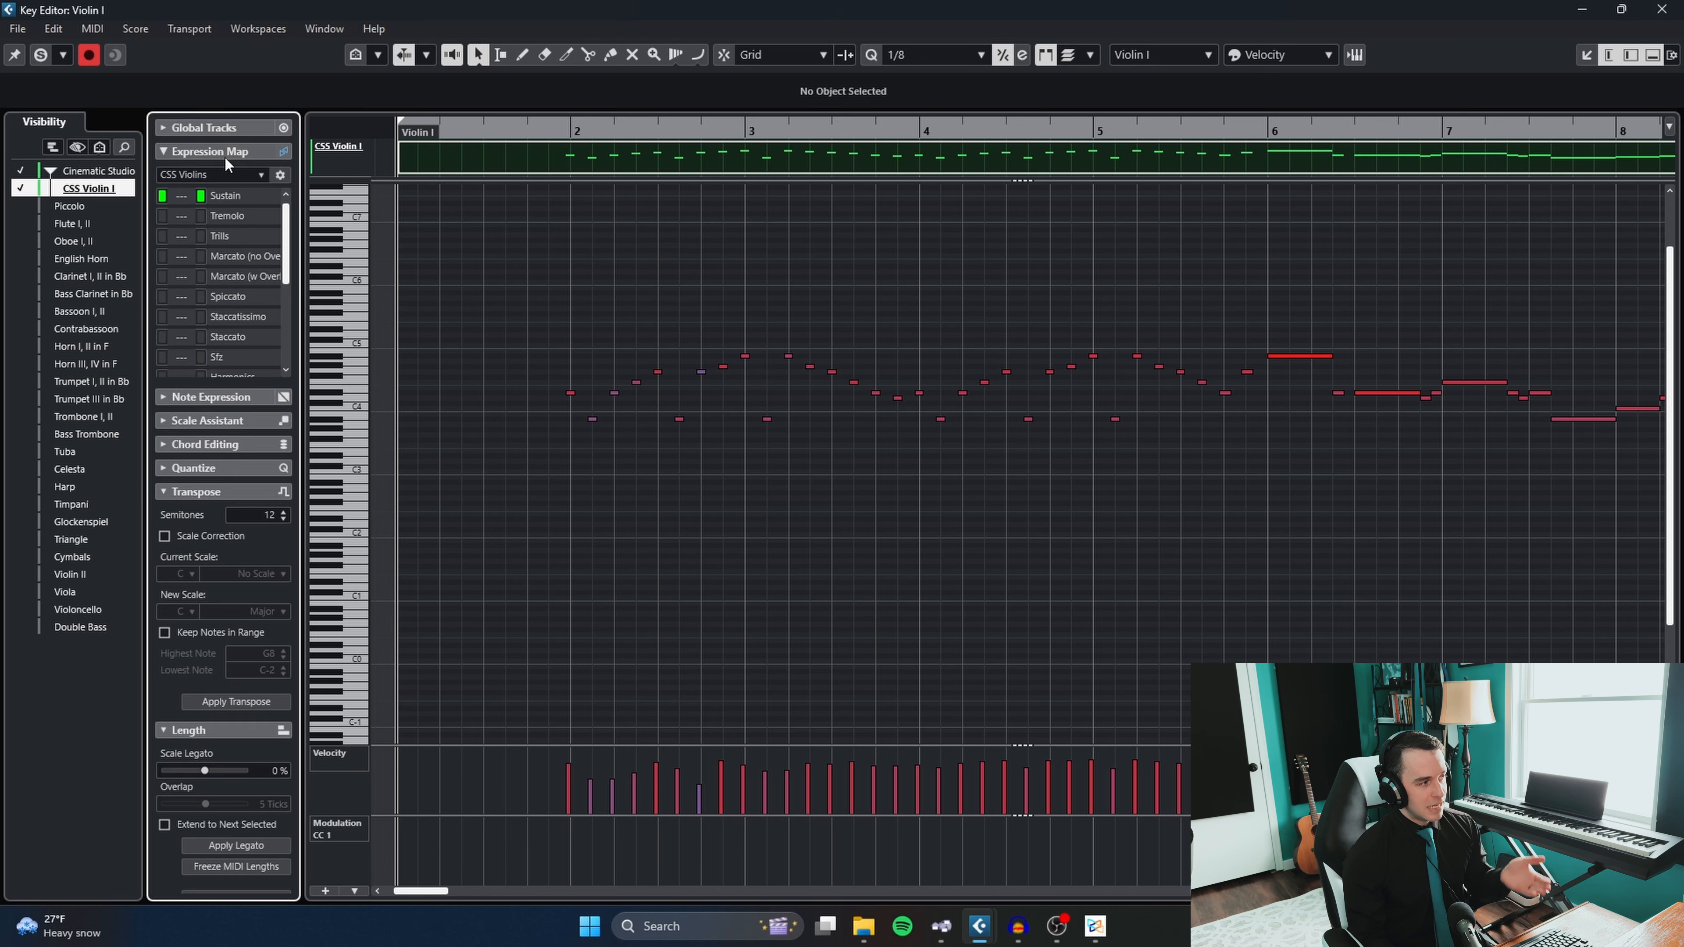
- Open the Expression Map Setup from the Violin I editor, reposition its window and select the CSS Violins map
click(280, 176)
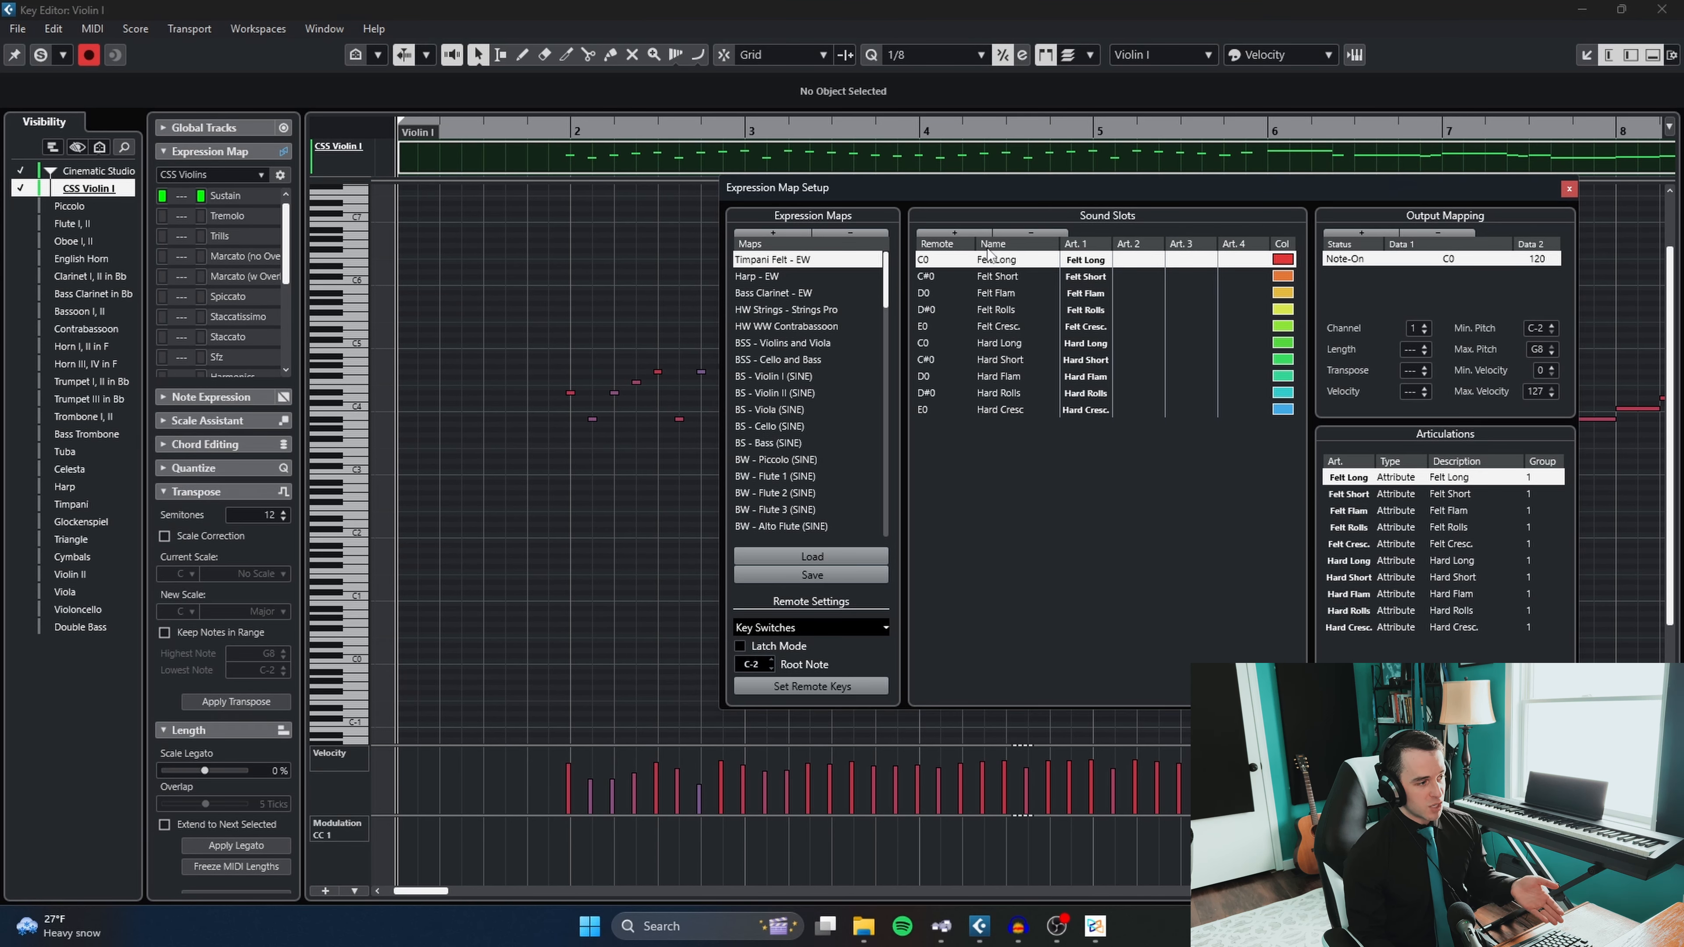
drag(988, 188, 670, 106)
scroll(479, 345, down, 8)
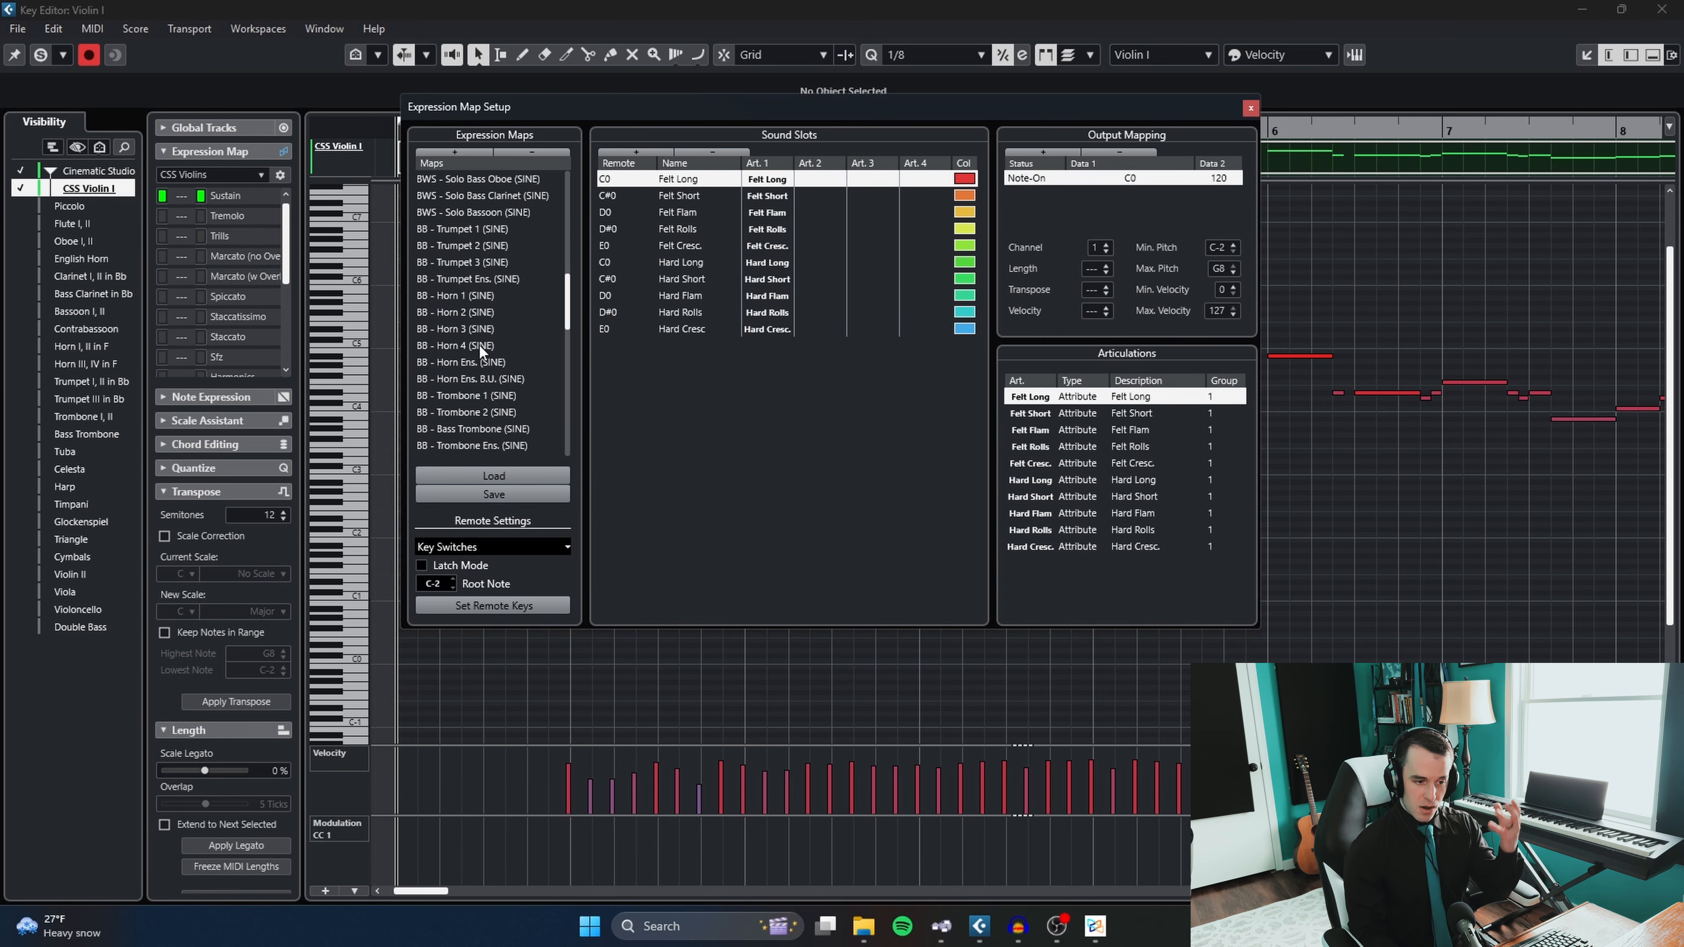
scroll(479, 345, down, 10)
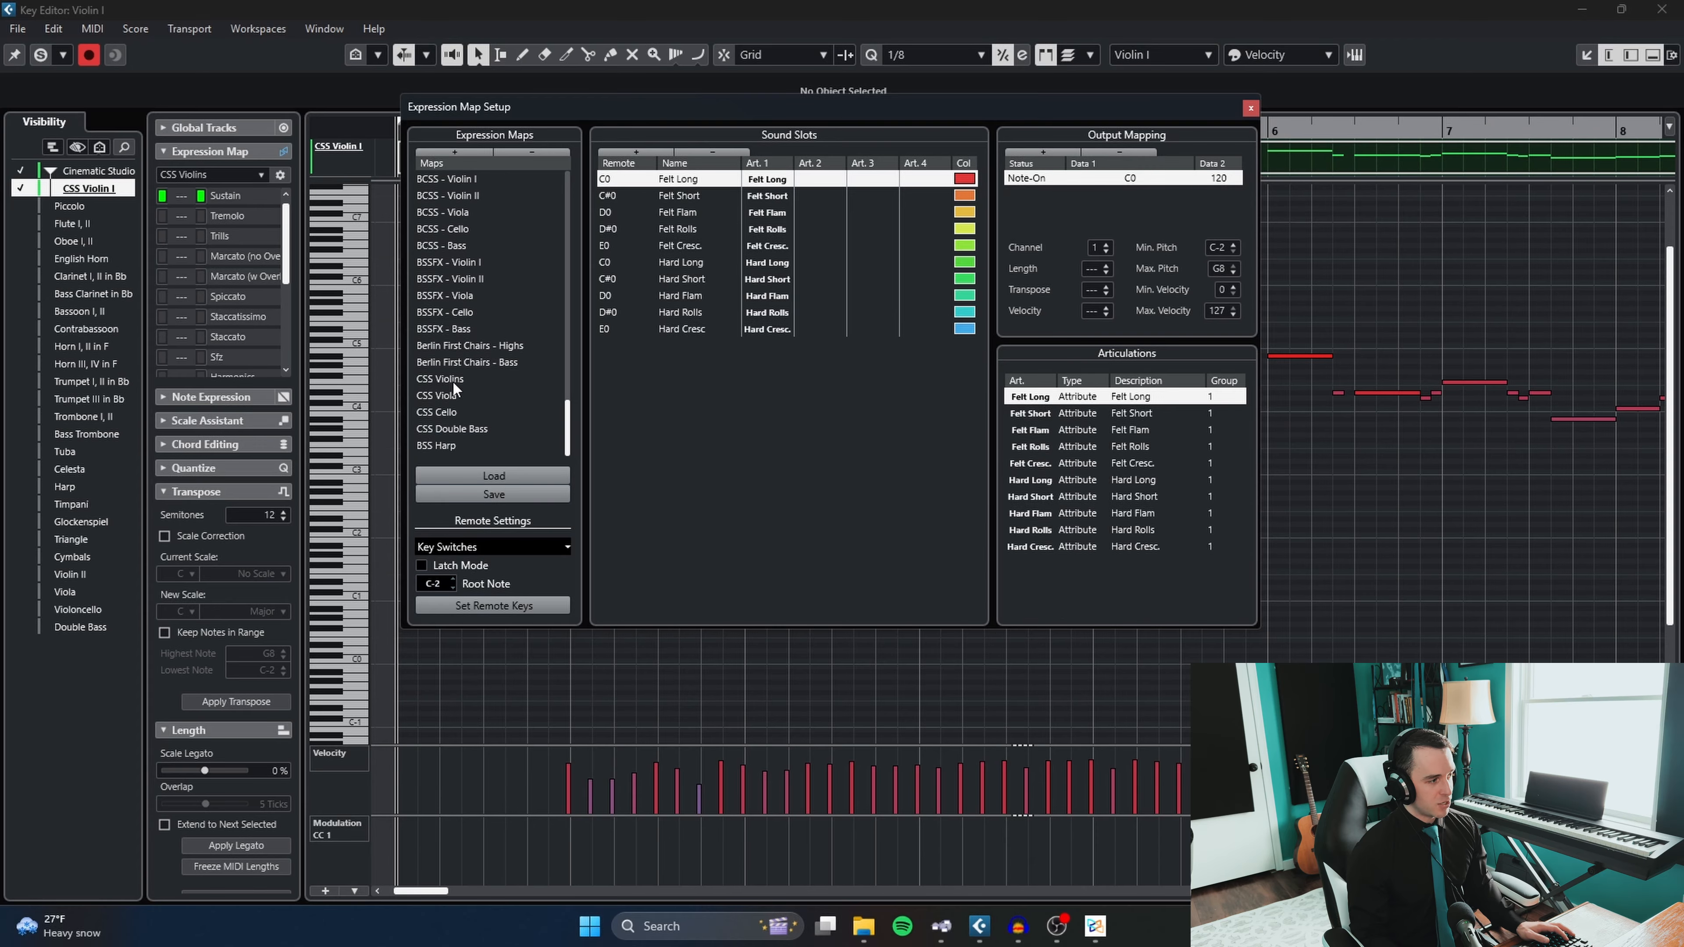
click(453, 379)
- Examine the output mapping of the CSS Violins sound slots, including Tremolo, Staccato, Bartok Snap, Con Sord and Col Legno, and close the setup
click(693, 212)
click(677, 195)
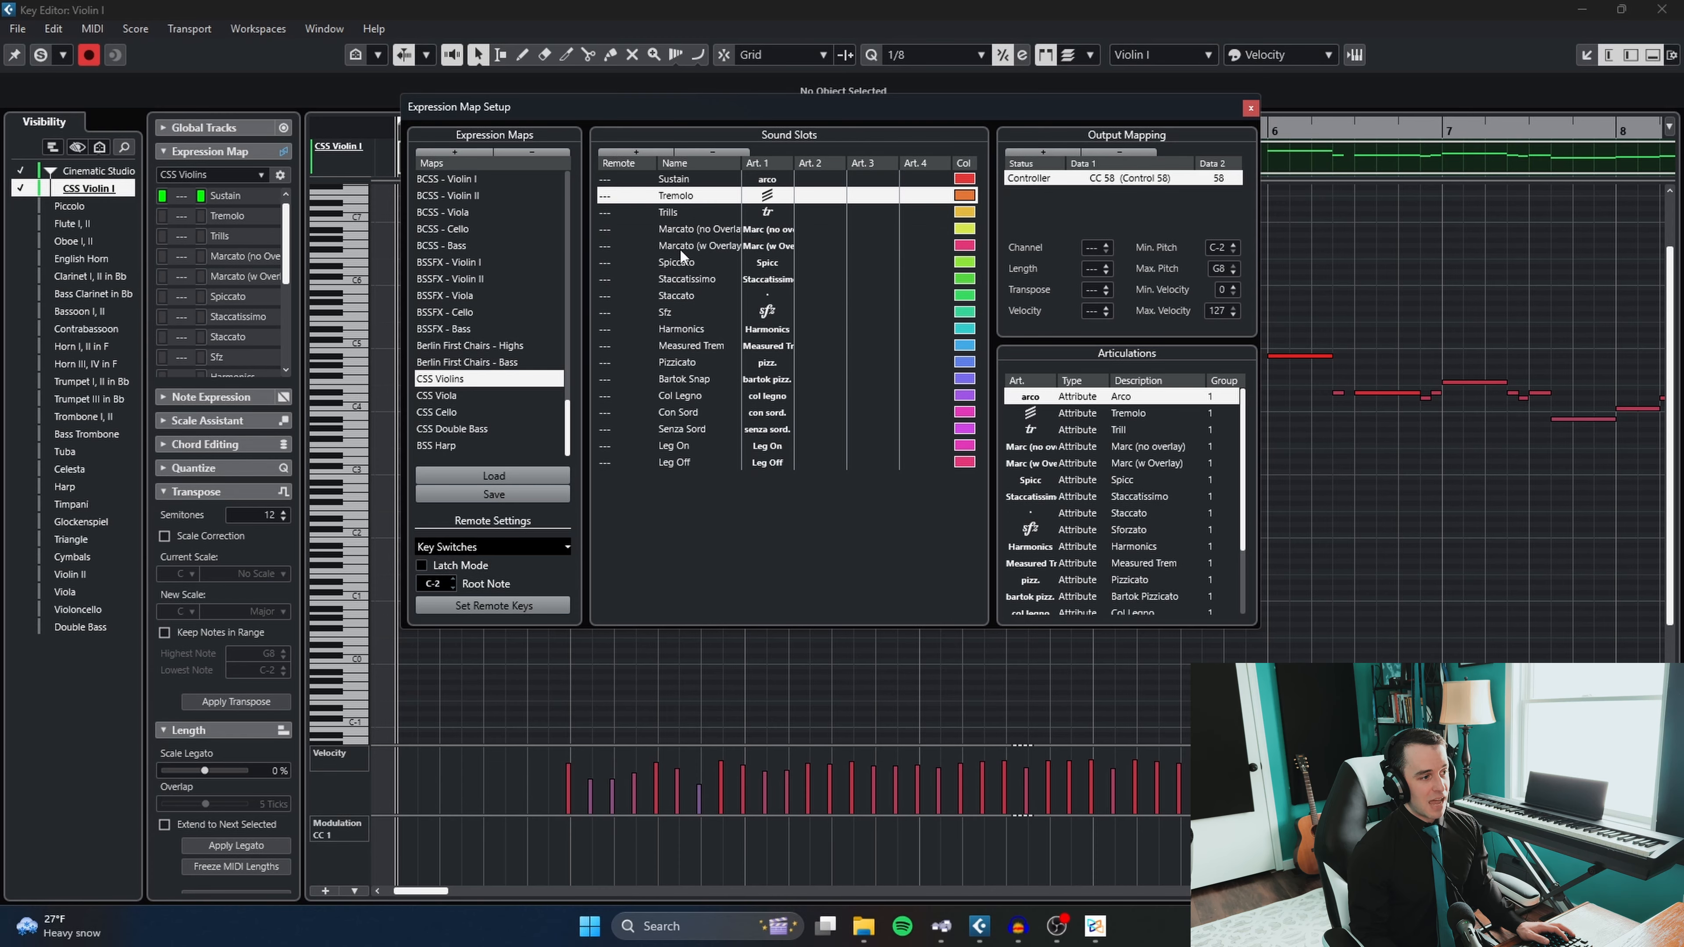
click(686, 297)
click(671, 379)
click(663, 429)
click(680, 396)
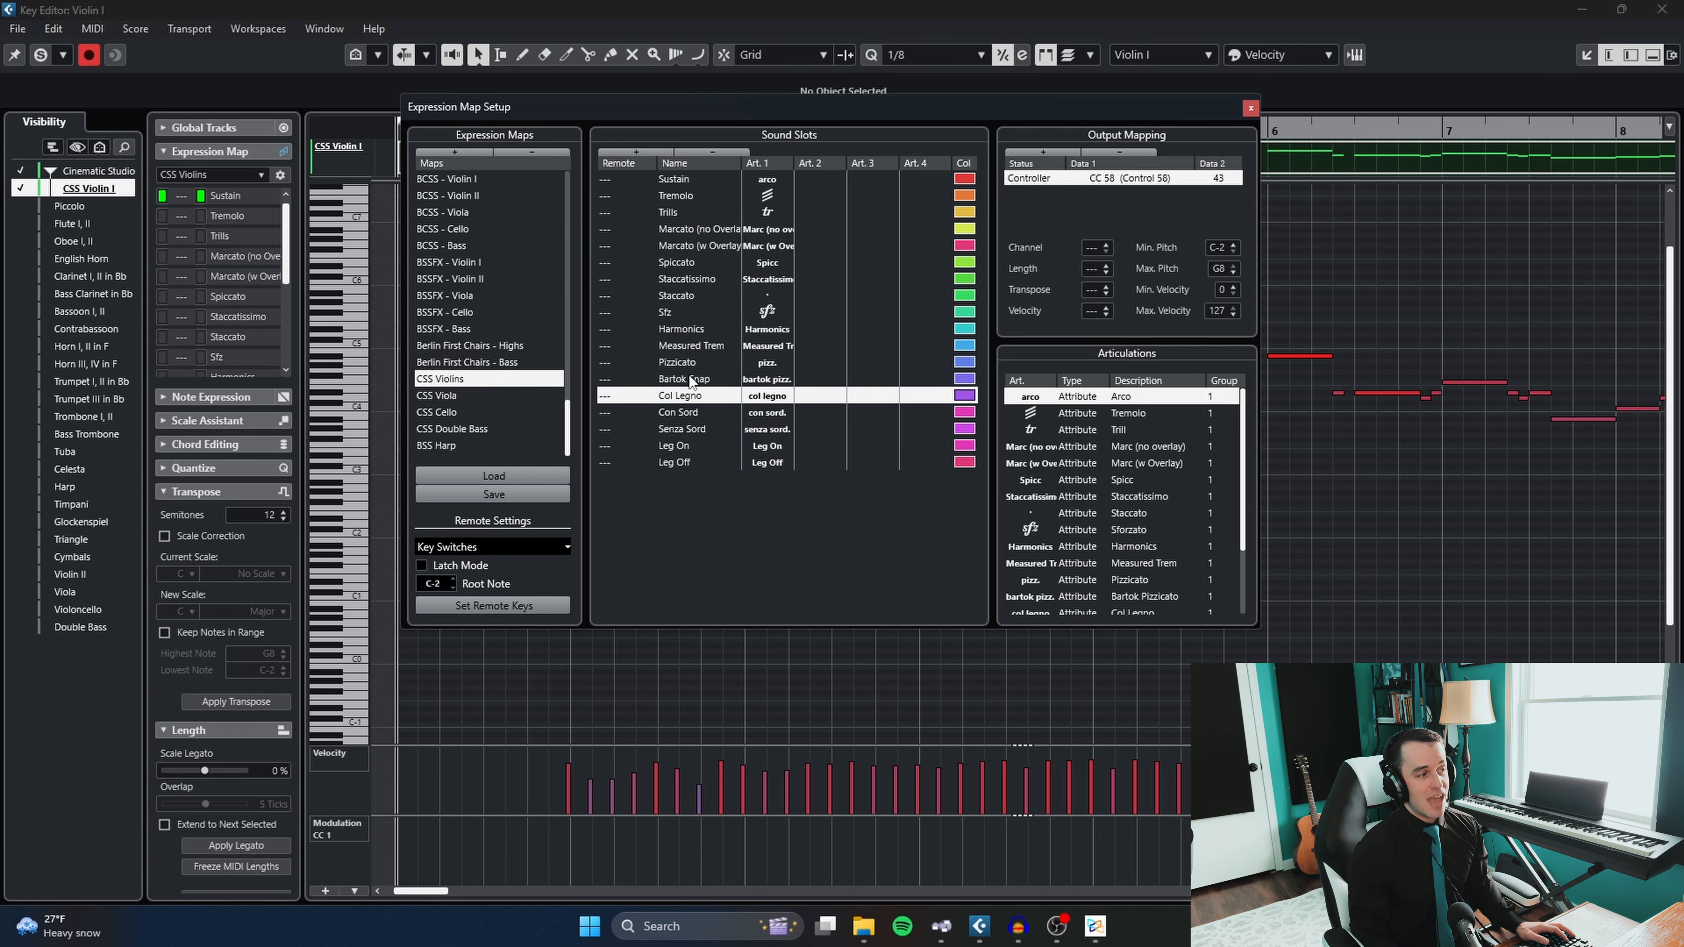
click(687, 329)
click(685, 279)
click(1251, 108)
- Assign the Staccatissimo articulation to the short D#4 note on beat 2 of bar 6
scroll(1074, 246, down, 3)
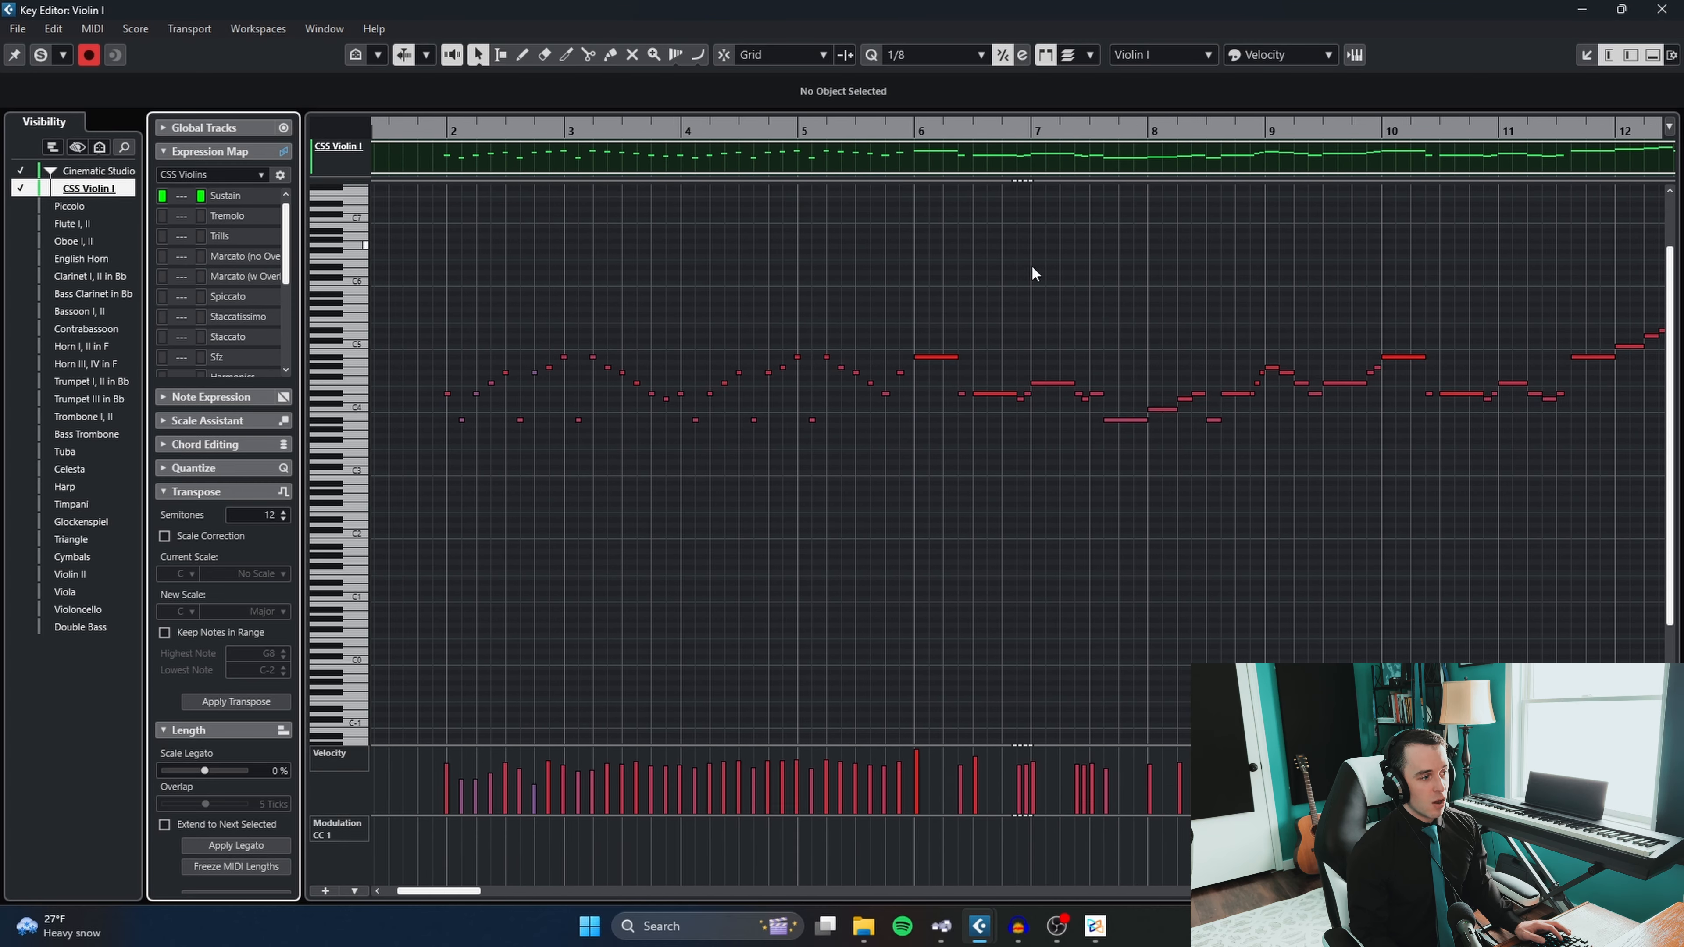
scroll(995, 318, up, 6)
drag(1045, 497, 929, 484)
scroll(928, 482, down, 2)
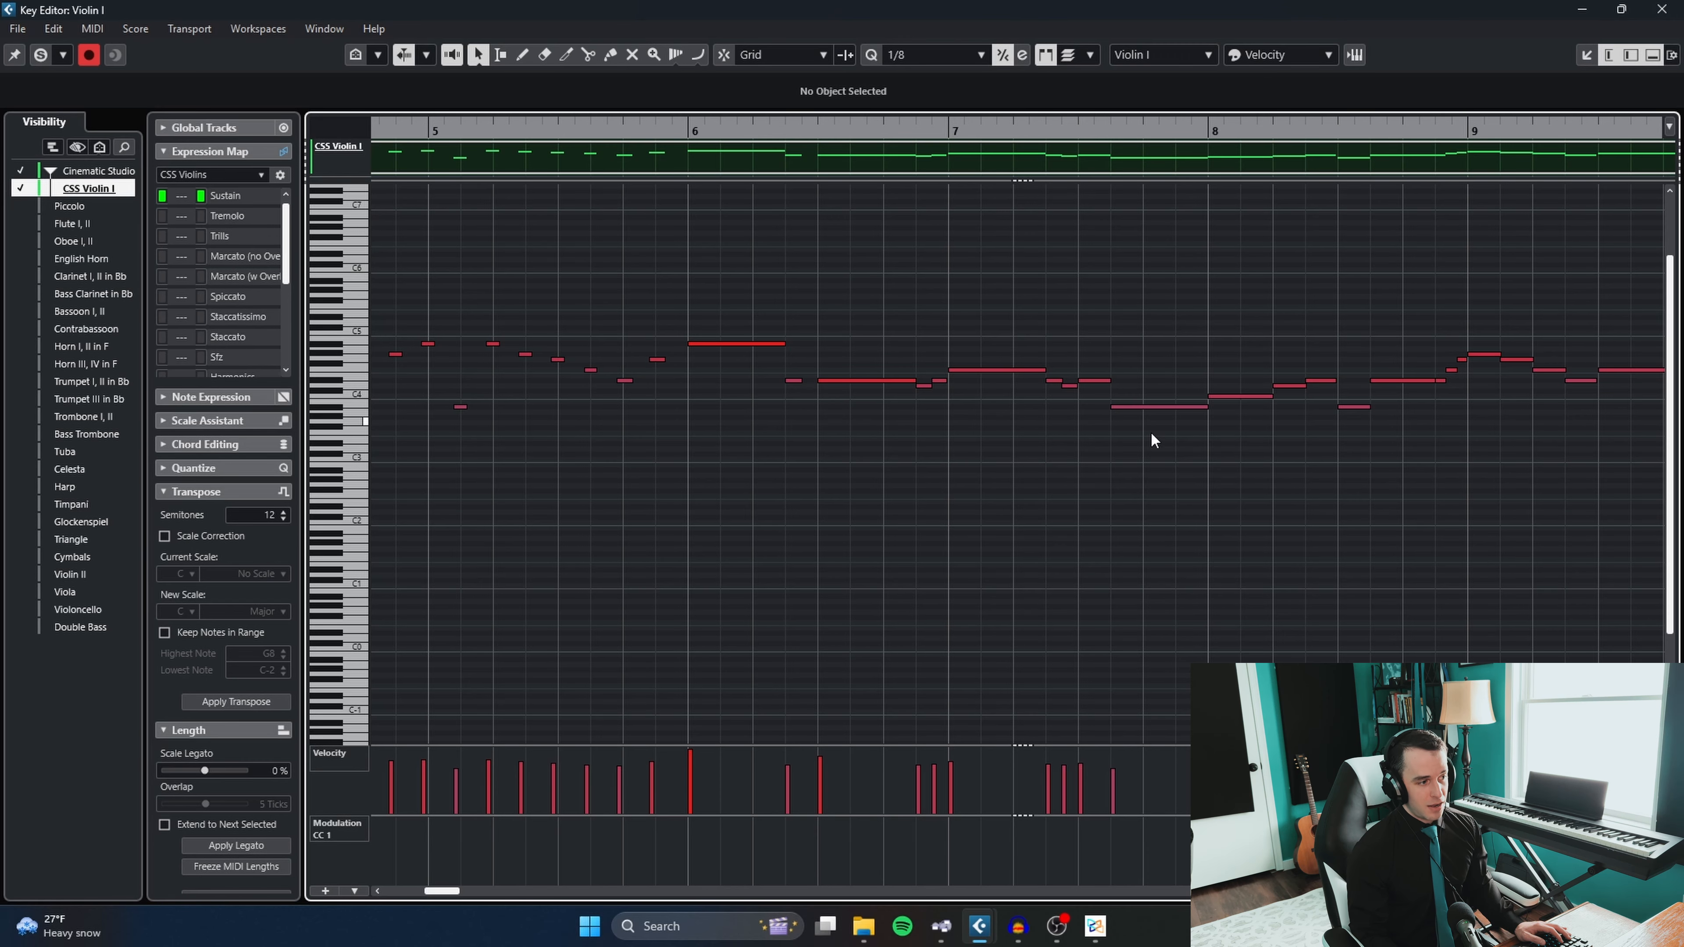
drag(1115, 463, 857, 459)
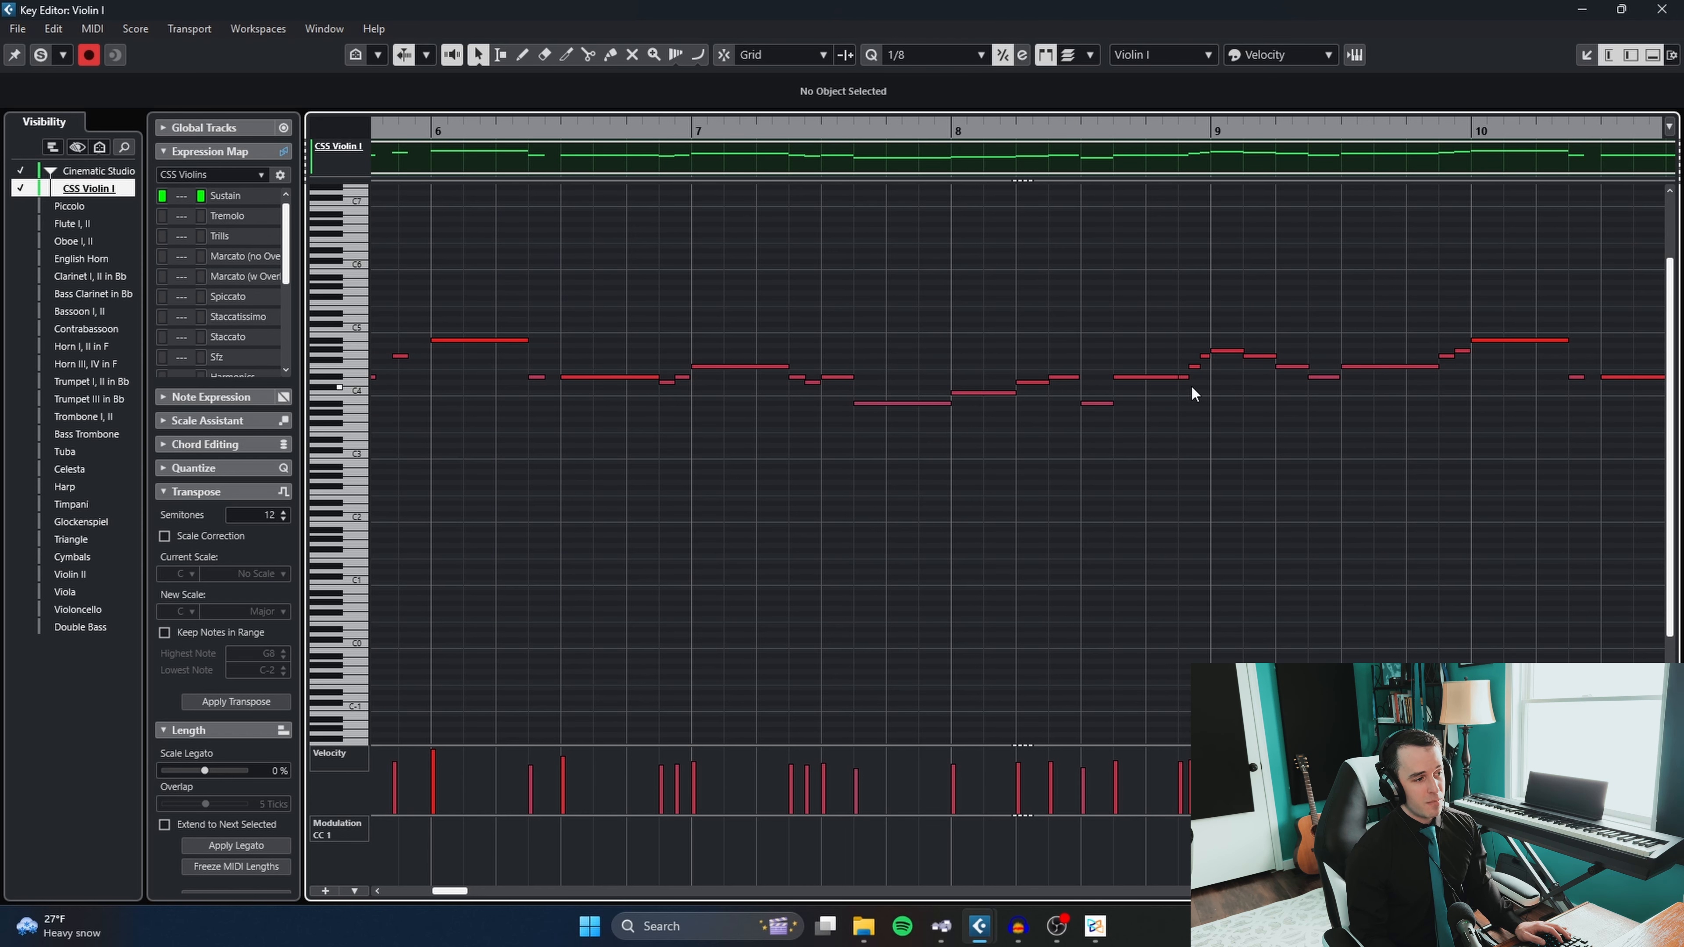
drag(662, 469, 770, 449)
click(645, 356)
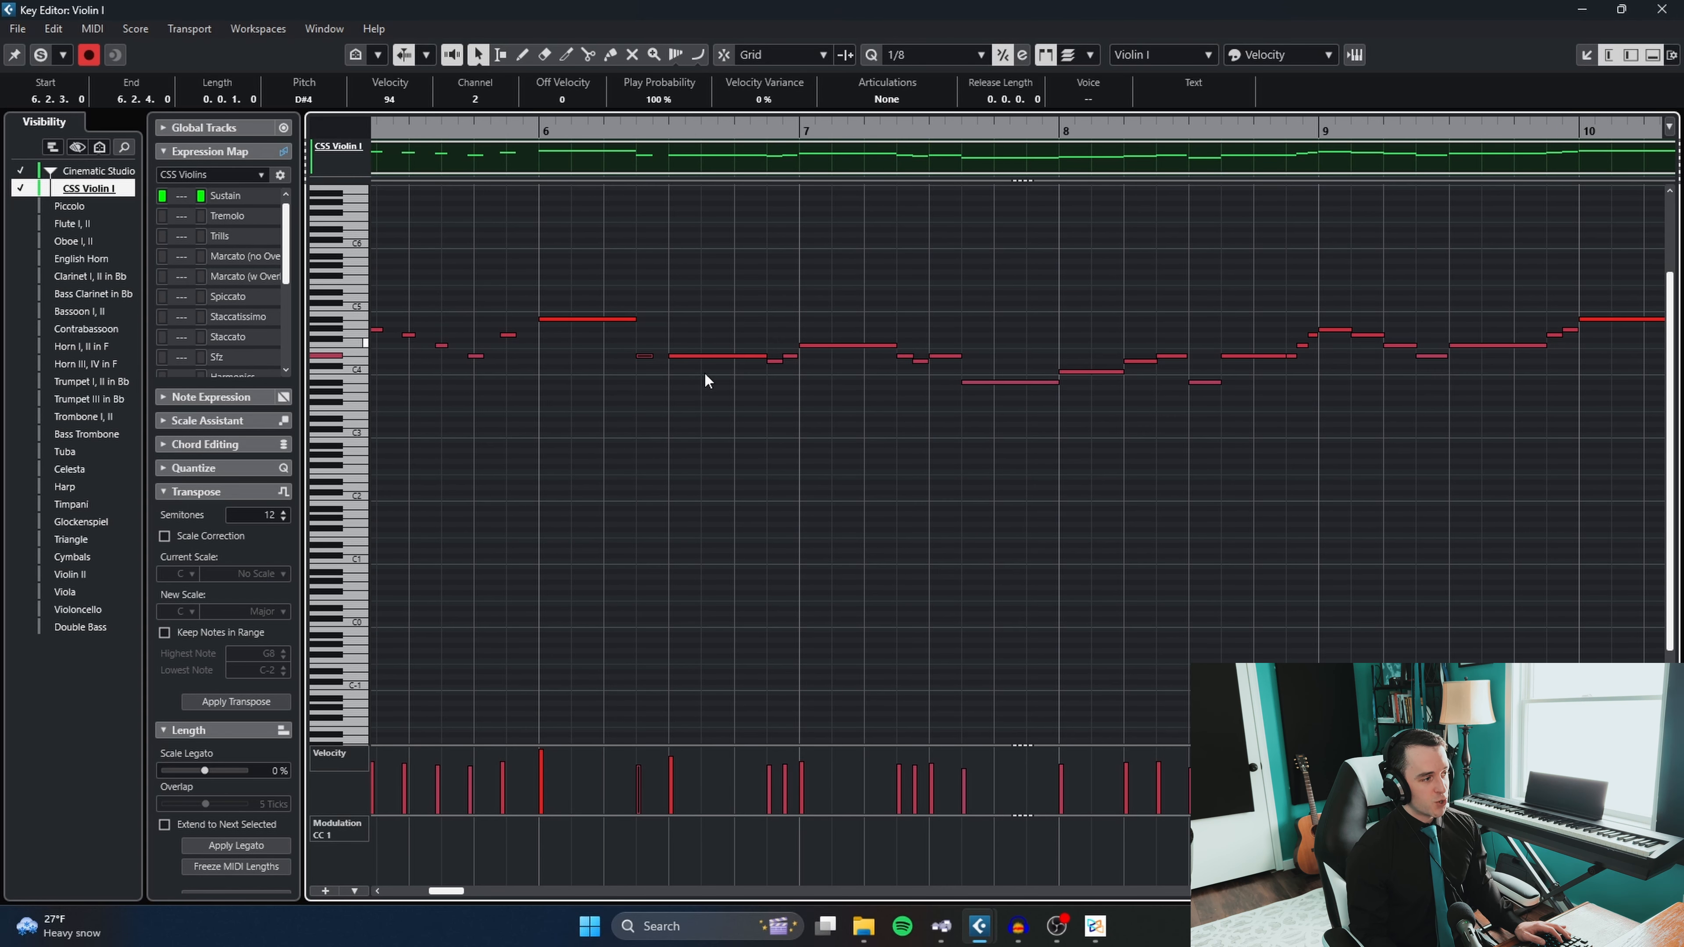
click(885, 101)
click(903, 230)
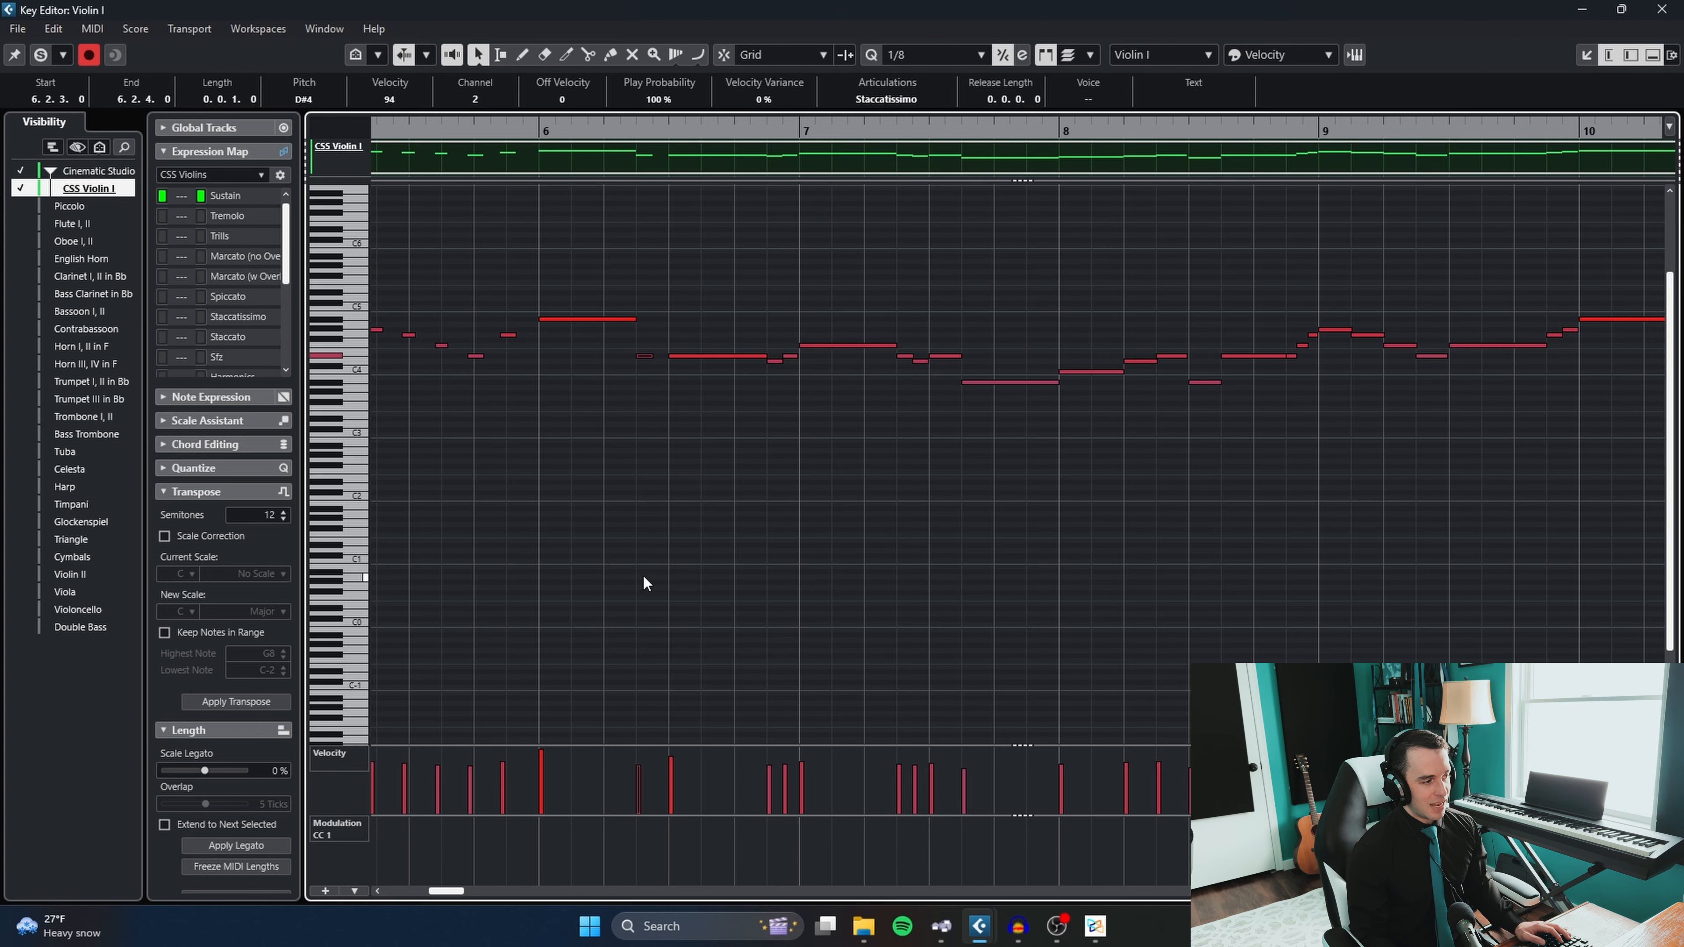
- Select the sustained melody notes from bar 6 to bar 8, excluding the short note, and assign the Arco articulation
key(Left)
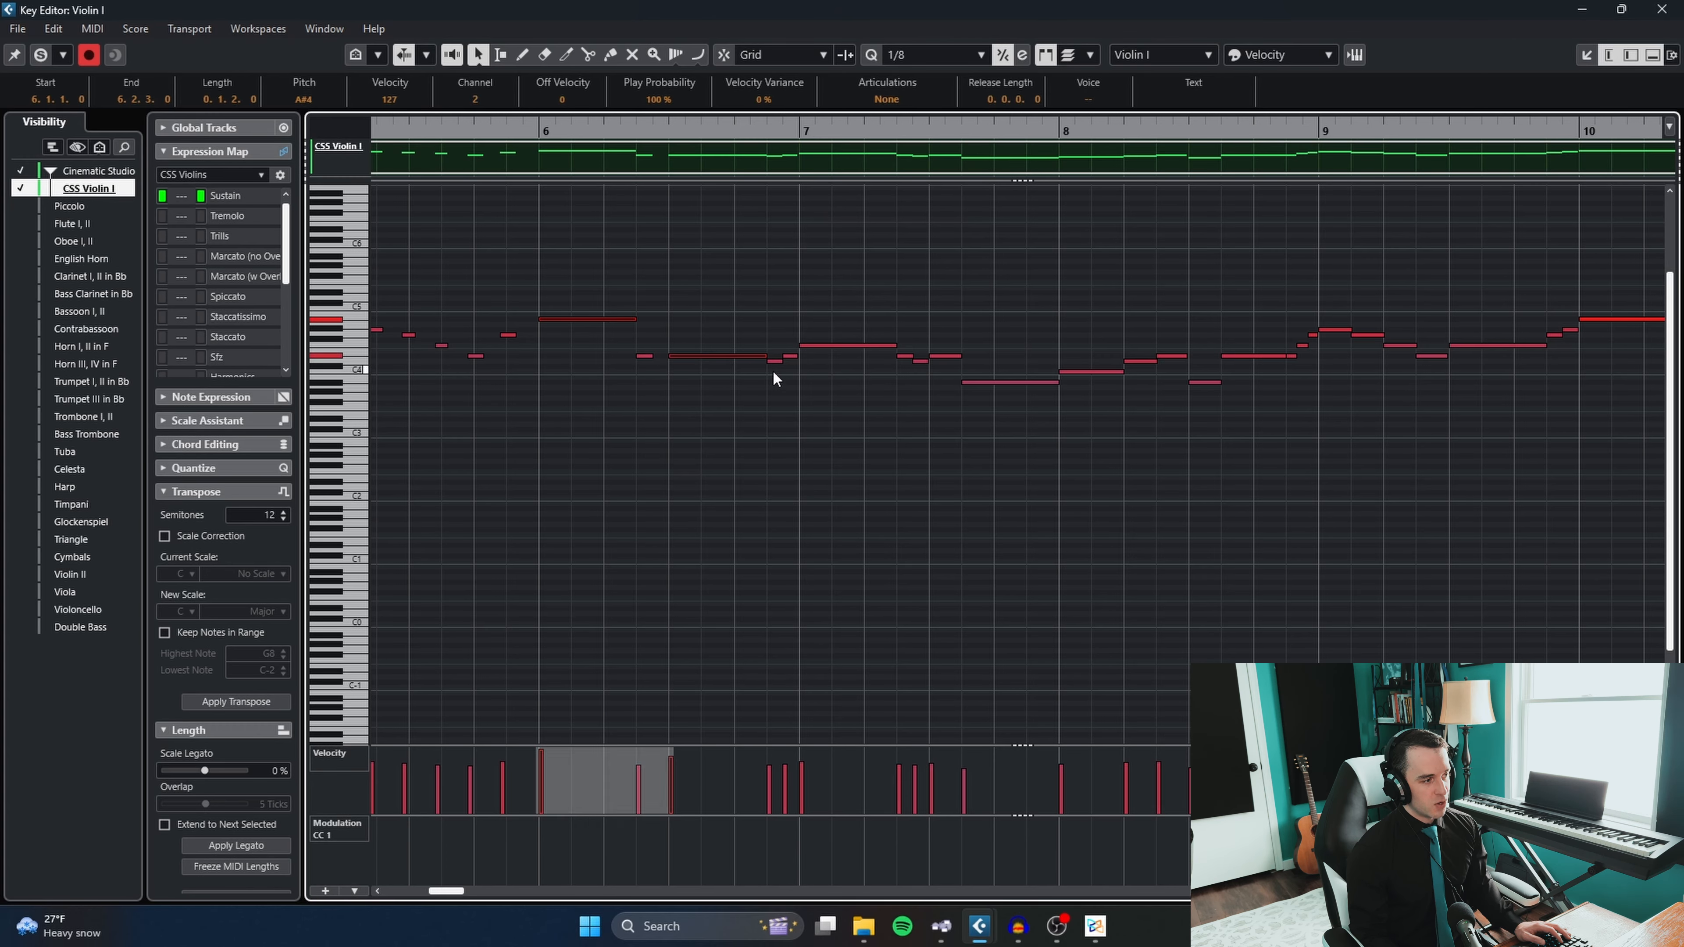
drag(773, 372, 841, 307)
drag(896, 398, 994, 316)
drag(1055, 382, 1061, 382)
drag(1098, 426, 683, 245)
shift+click(635, 319)
click(886, 100)
click(887, 117)
- Select the fast ascending run leading into bar 9 and assign the Marc (no overlay) articulation
scroll(1074, 296, right, 1)
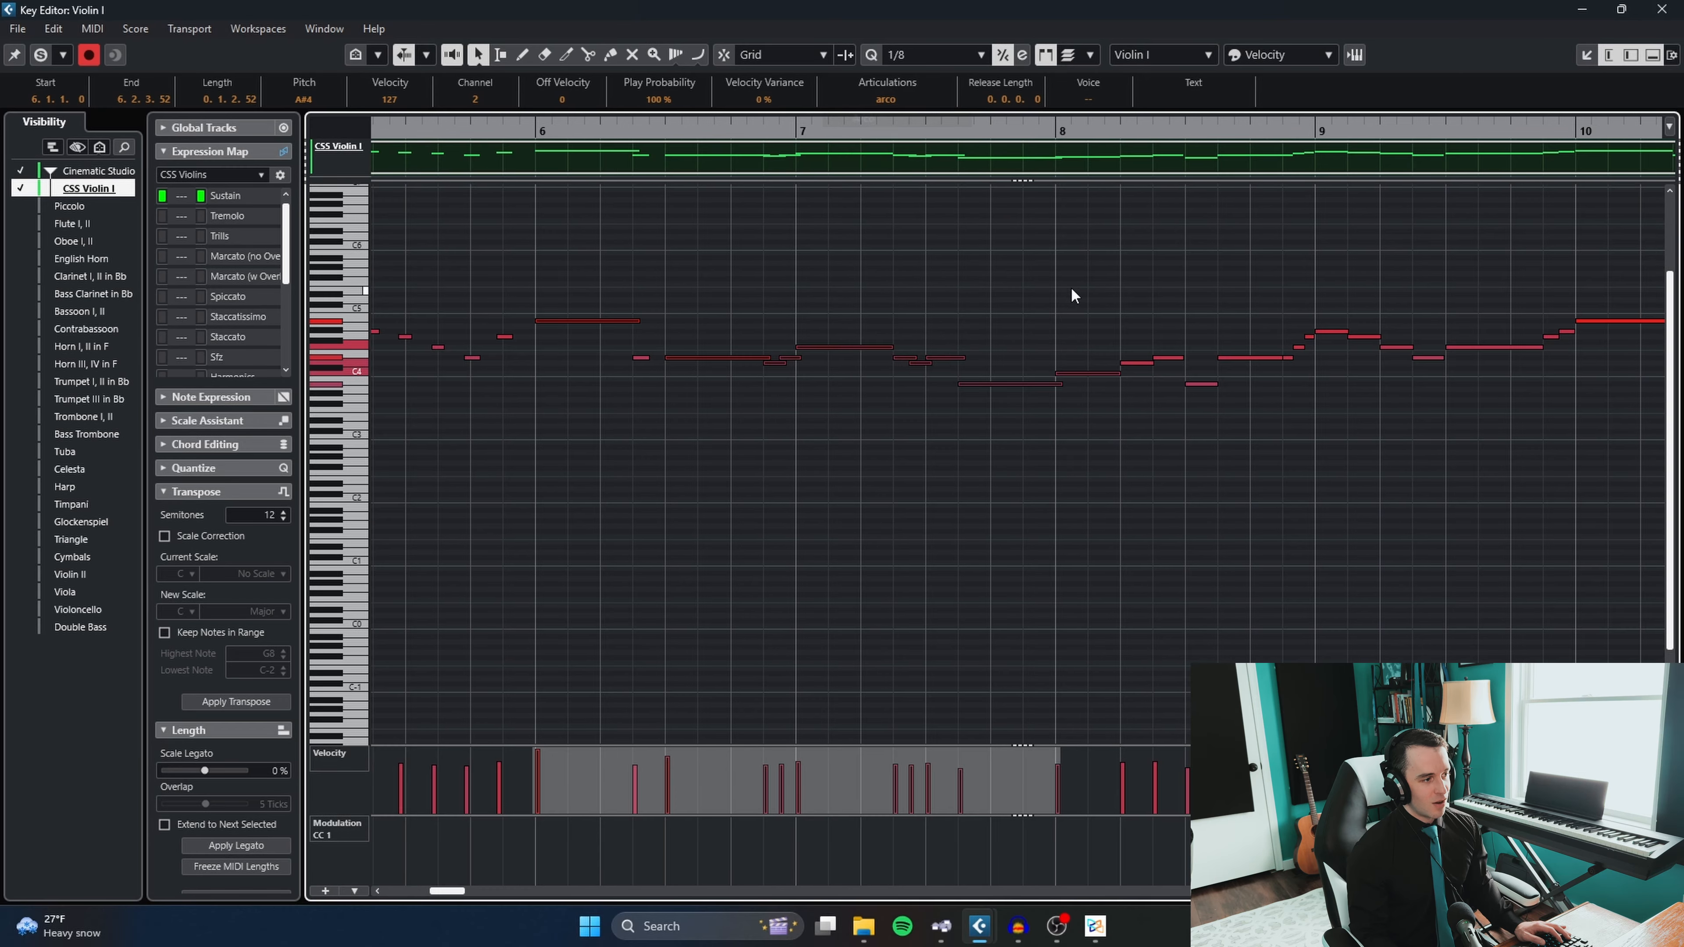
drag(1073, 289, 720, 245)
drag(788, 306, 875, 396)
click(918, 371)
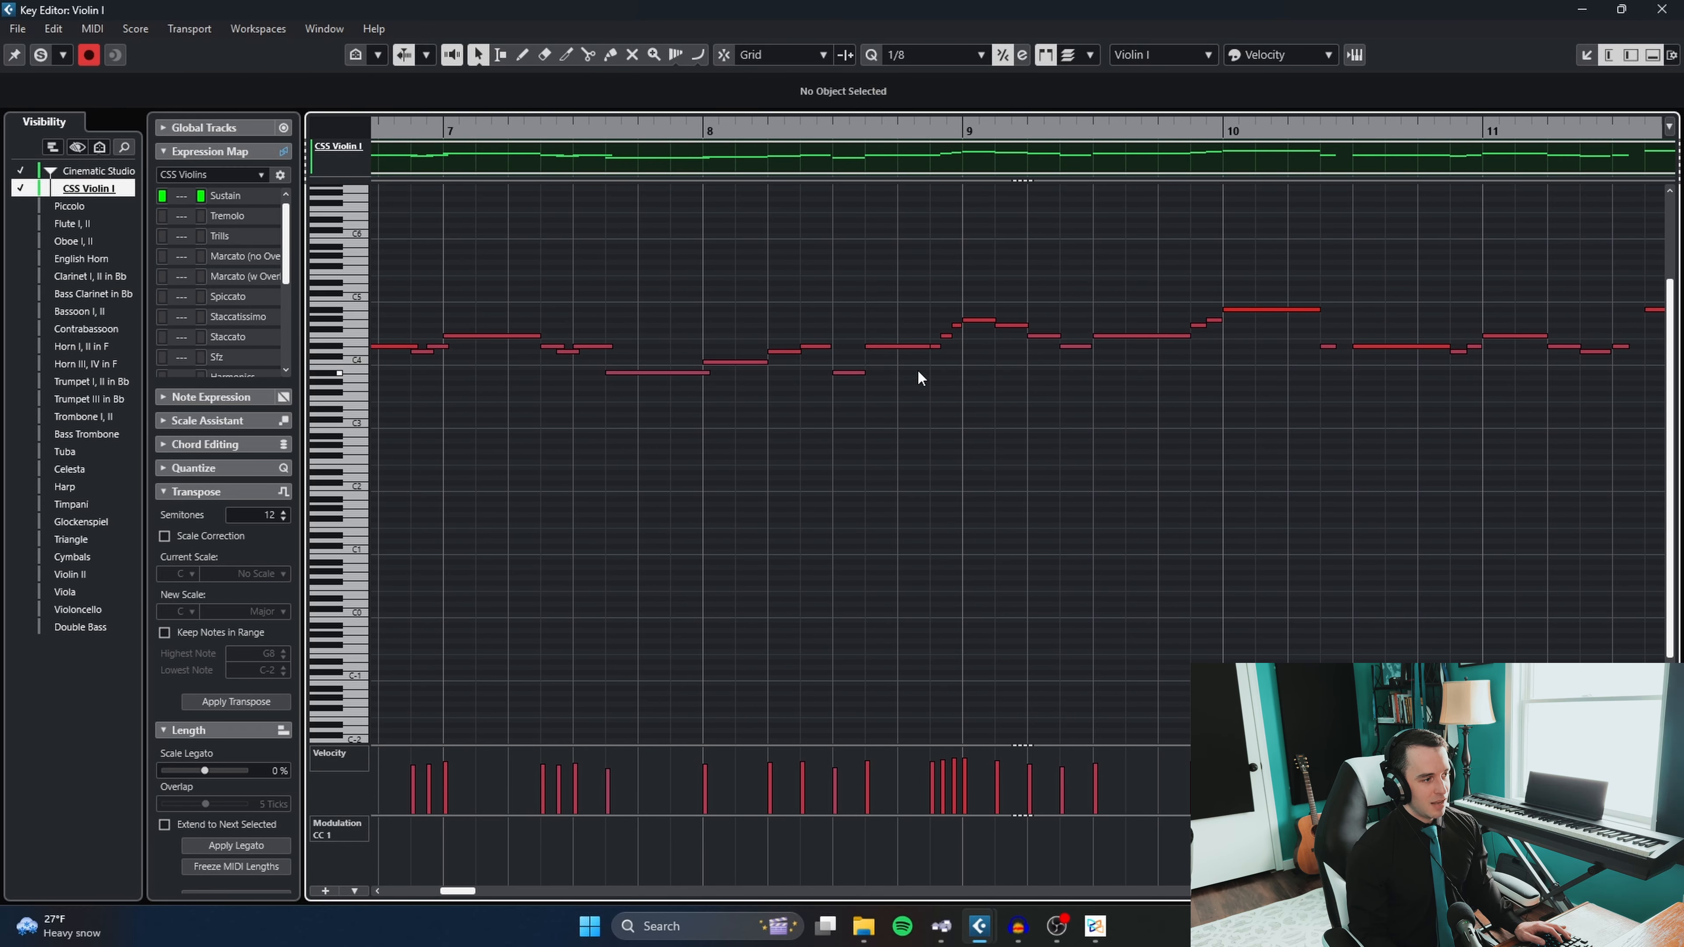
drag(922, 346, 1062, 330)
scroll(919, 354, up, 3)
drag(1067, 414, 946, 250)
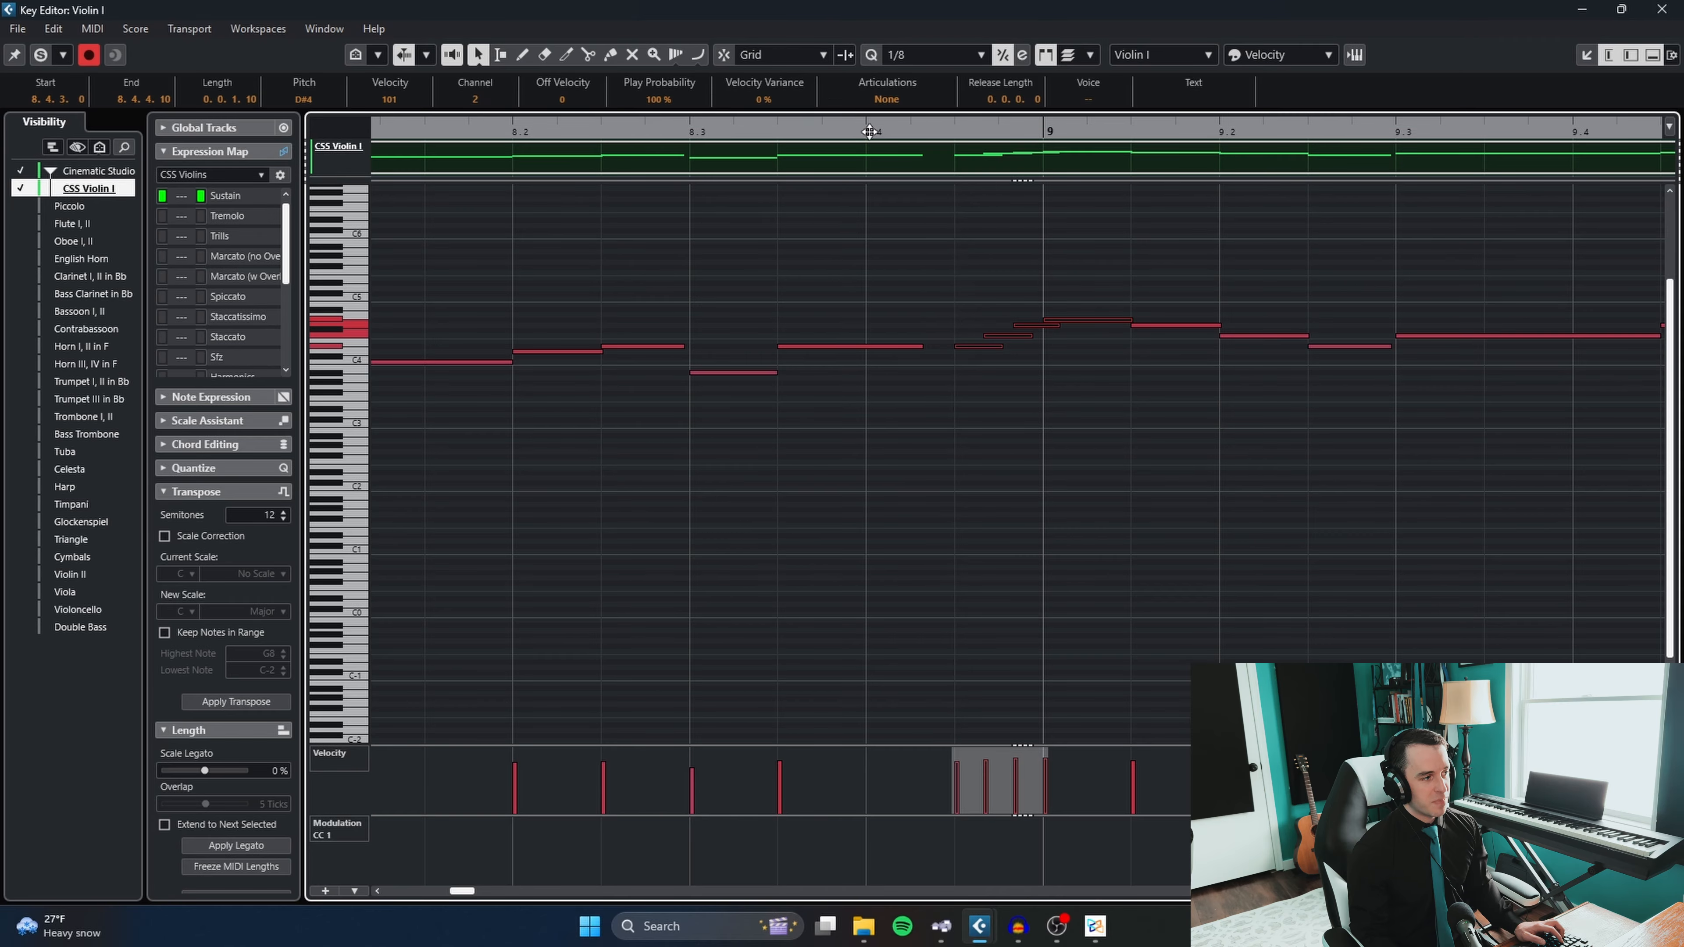
click(886, 100)
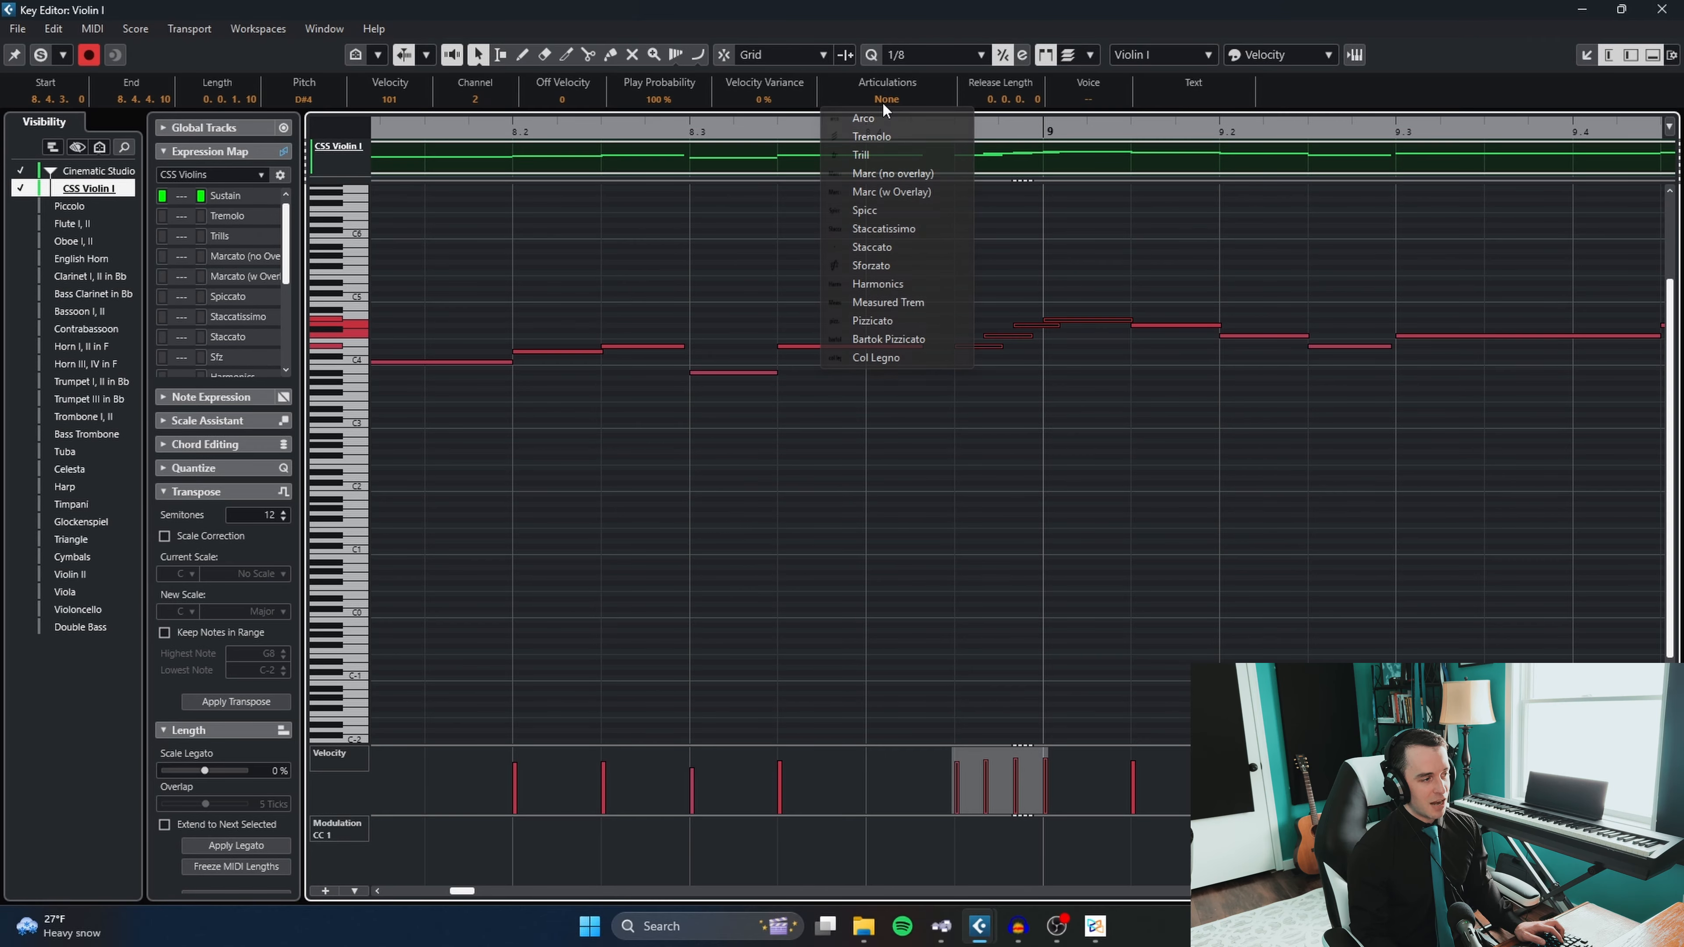
click(870, 175)
- Select the ascending run leading into bar 15 and assign the Marc (no overlay) articulation
scroll(873, 177, down, 3)
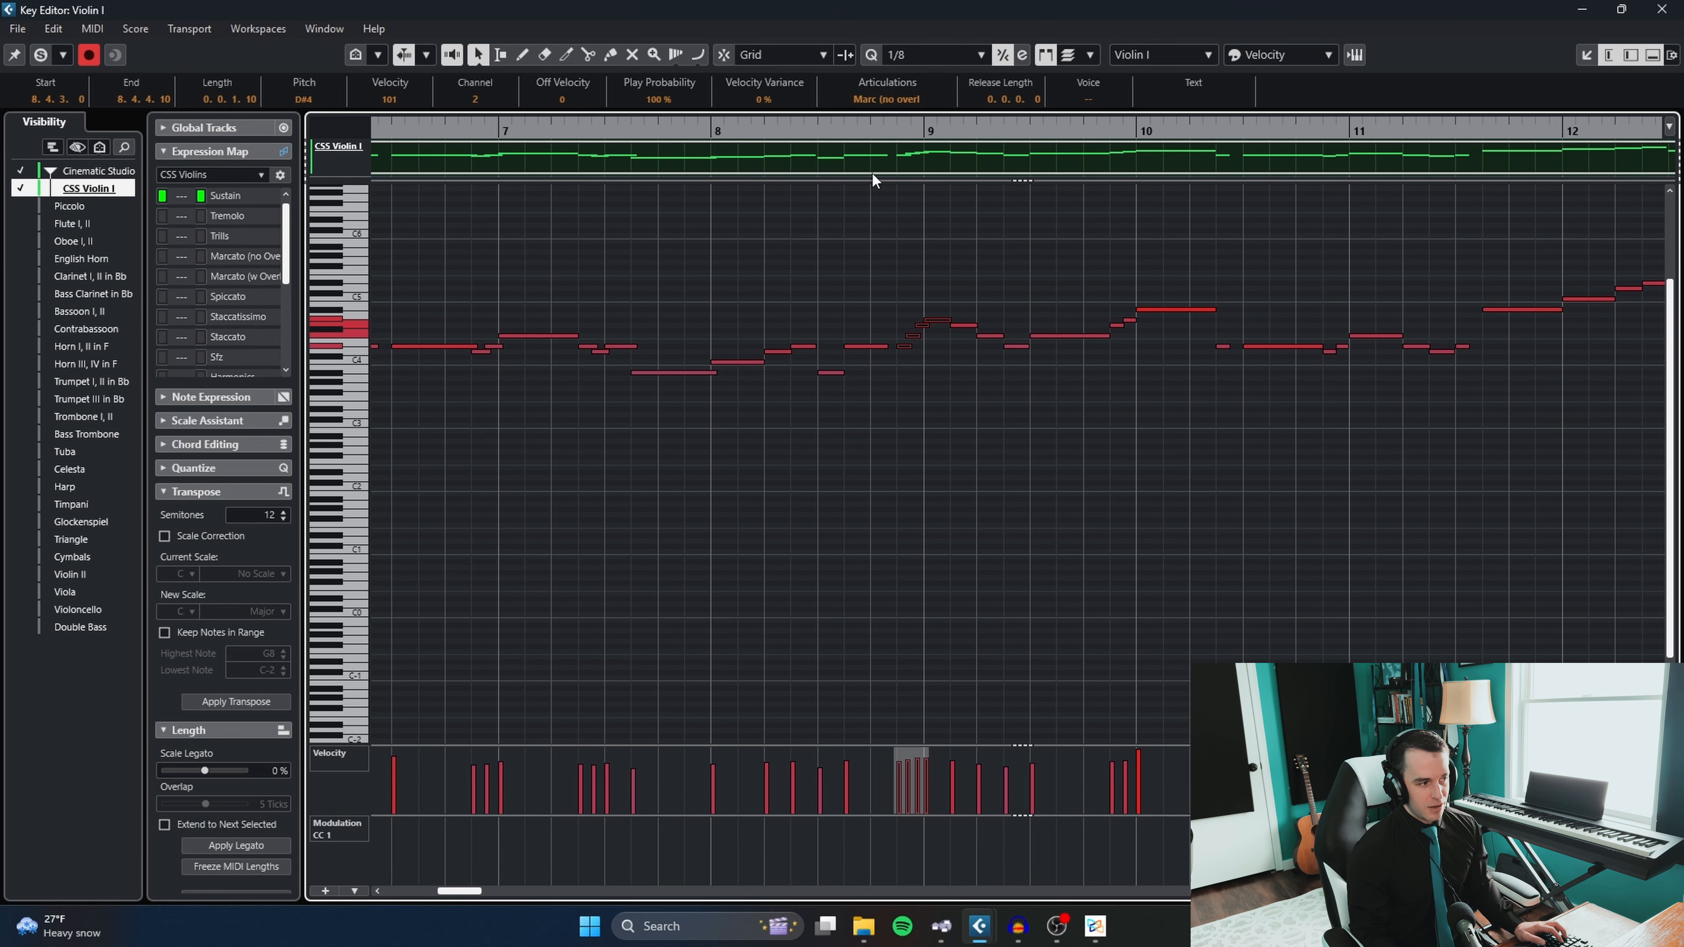
scroll(882, 192, right, 5)
scroll(740, 428, down, 2)
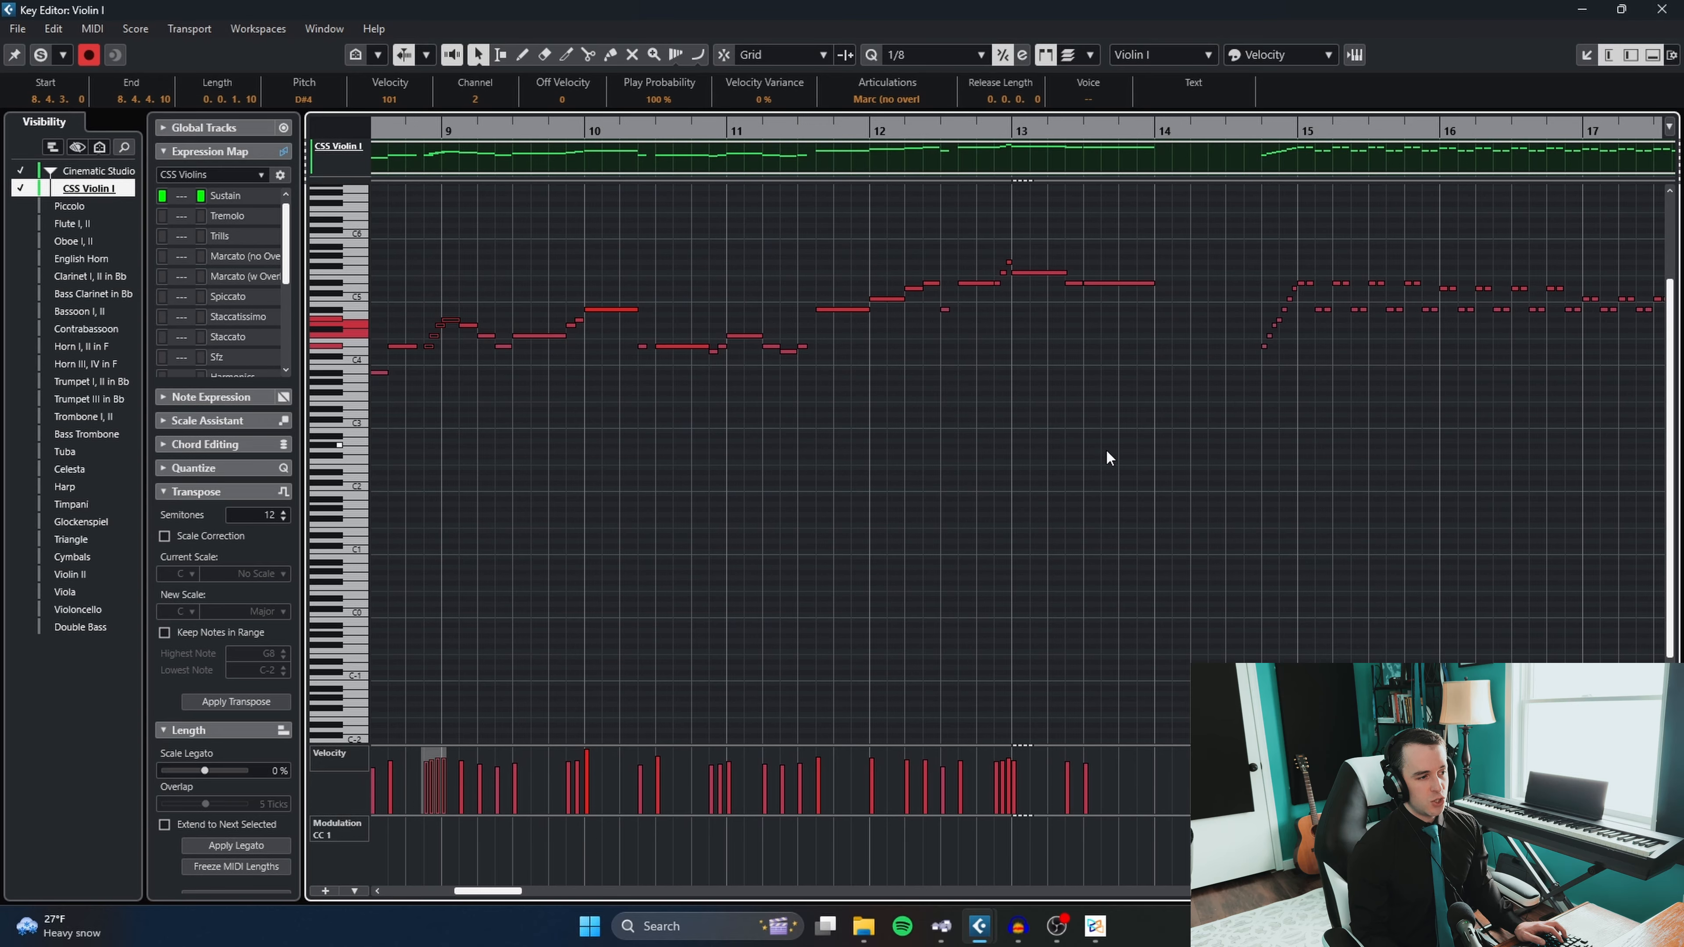
scroll(943, 423, up, 4)
drag(1107, 452, 1297, 288)
drag(1298, 285, 782, 303)
scroll(791, 366, up, 1)
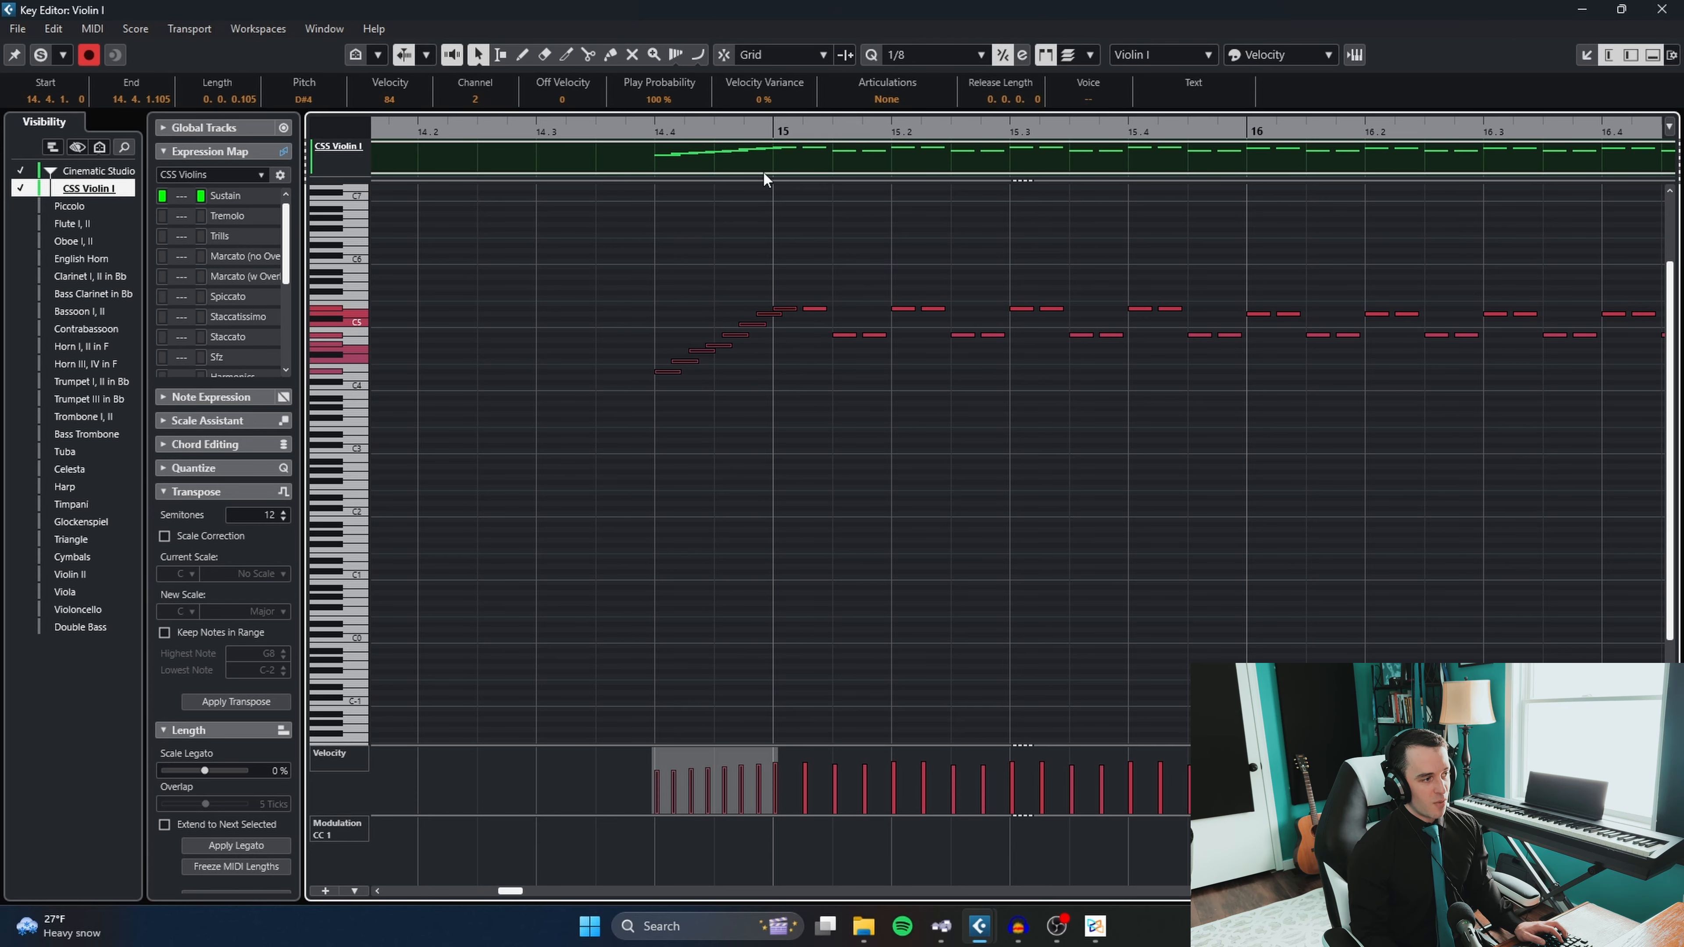
click(886, 99)
click(885, 173)
- Delete the repeated duplicate of each paired note from bar 15 into bar 16
scroll(861, 194, down, 2)
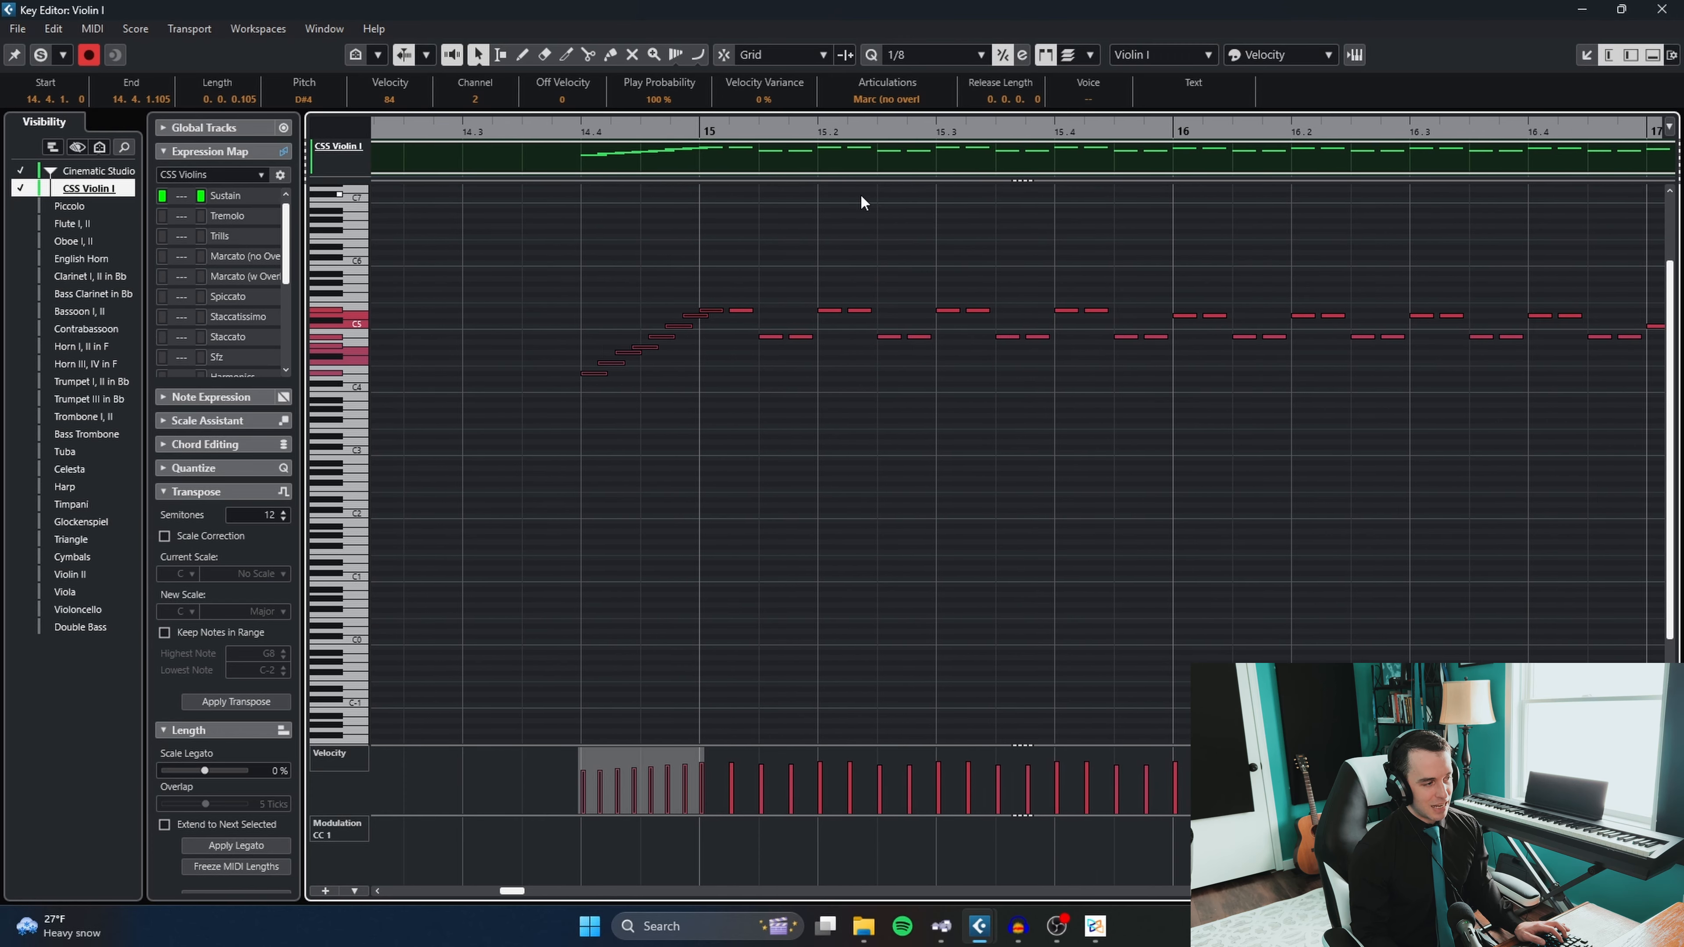
drag(764, 325, 755, 262)
key(Delete)
key(Right)
key(Delete)
key(Right)
key(Delete)
key(Right)
key(Delete)
key(Right)
key(Delete)
key(Right)
key(Delete)
key(Right)
key(Delete)
key(Right)
key(Delete)
key(Right)
key(Delete)
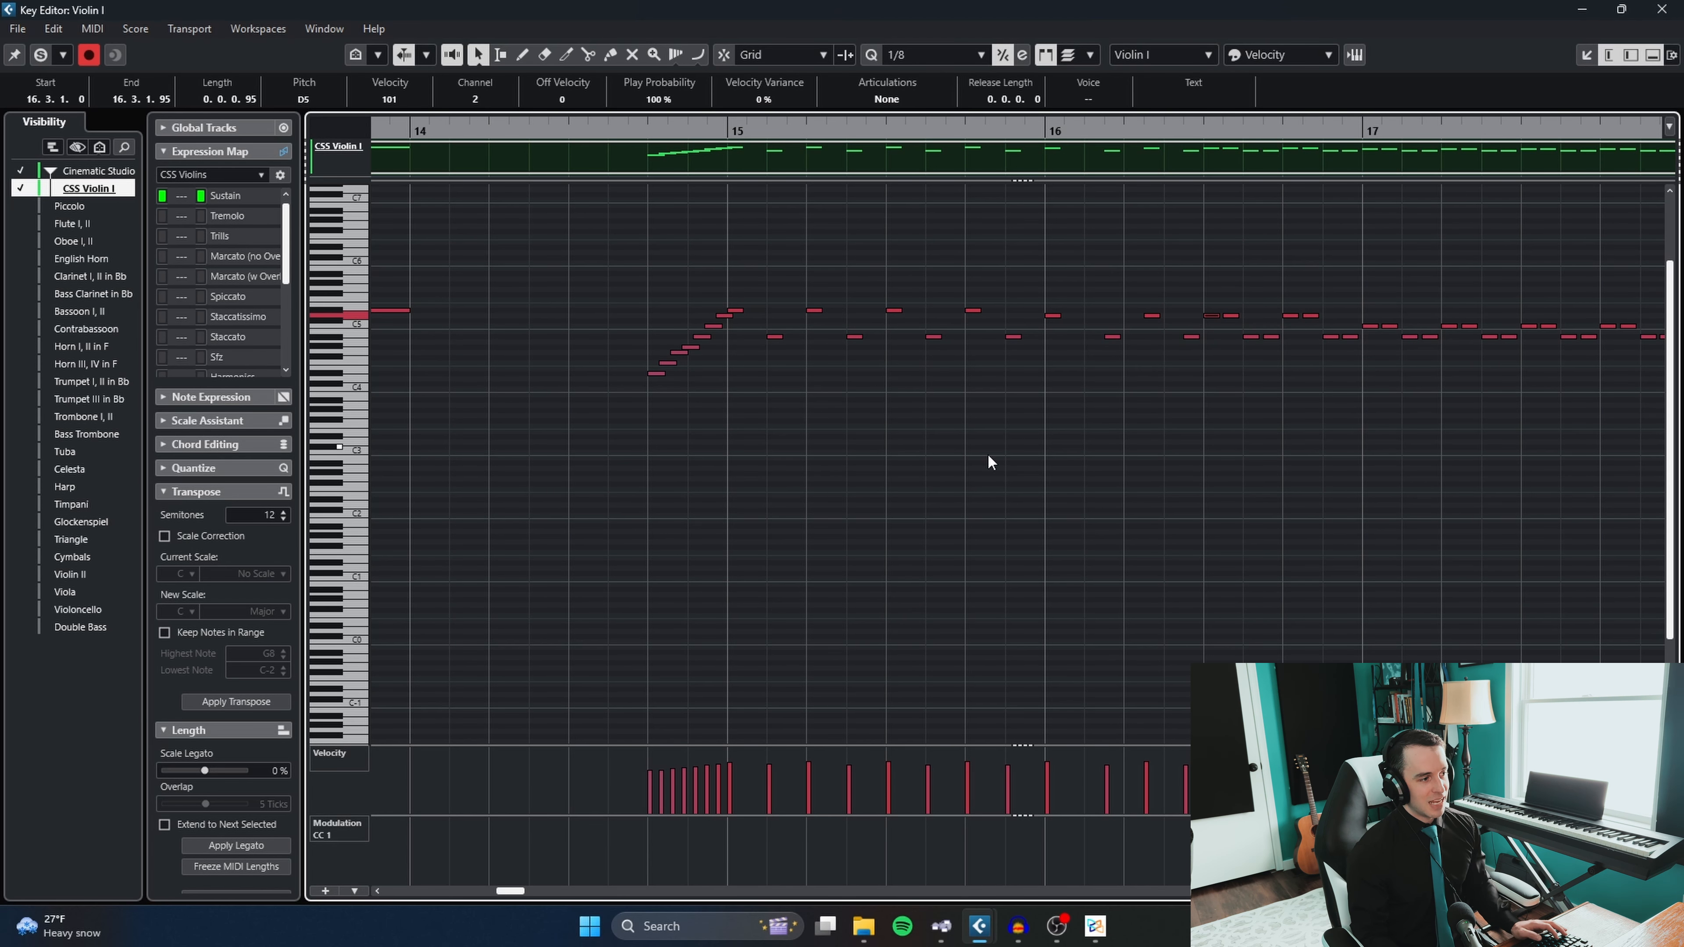
- Select the remaining notes from bar 15 into bar 16 and assign the Measured Trem articulation
drag(1136, 461, 750, 231)
click(887, 99)
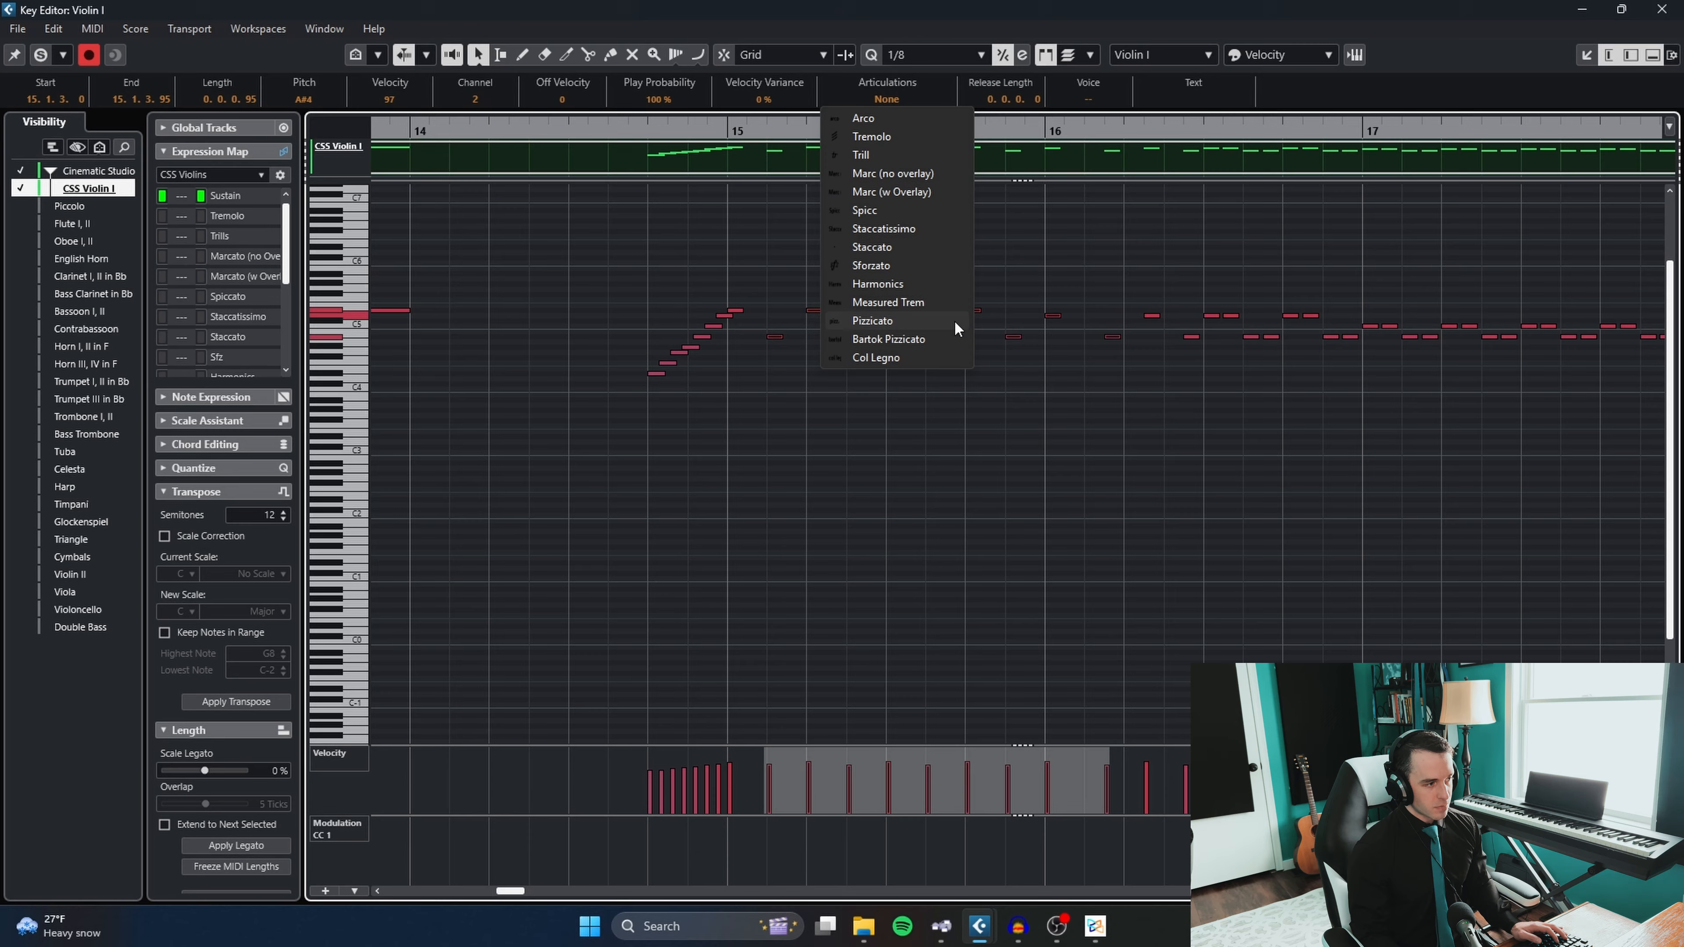
click(917, 297)
- Draw a descending velocity curve across the bar 15 notes and close the Violin I Key Editor
scroll(887, 464, down, 1)
click(809, 705)
drag(792, 772, 941, 805)
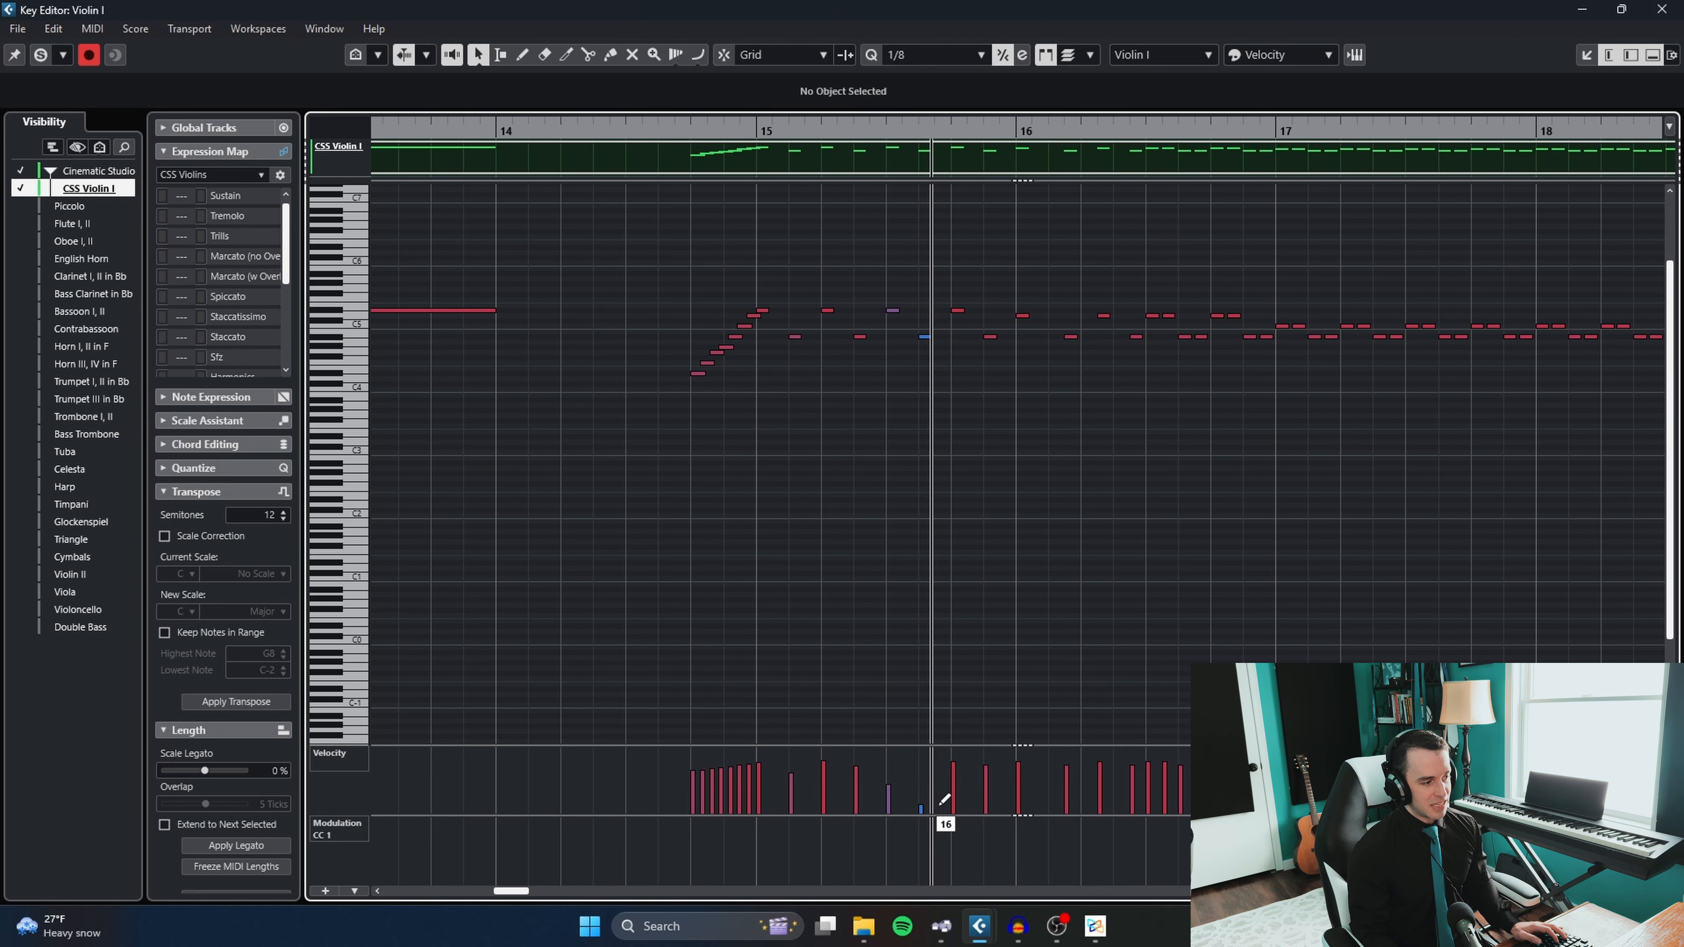
scroll(942, 448, down, 3)
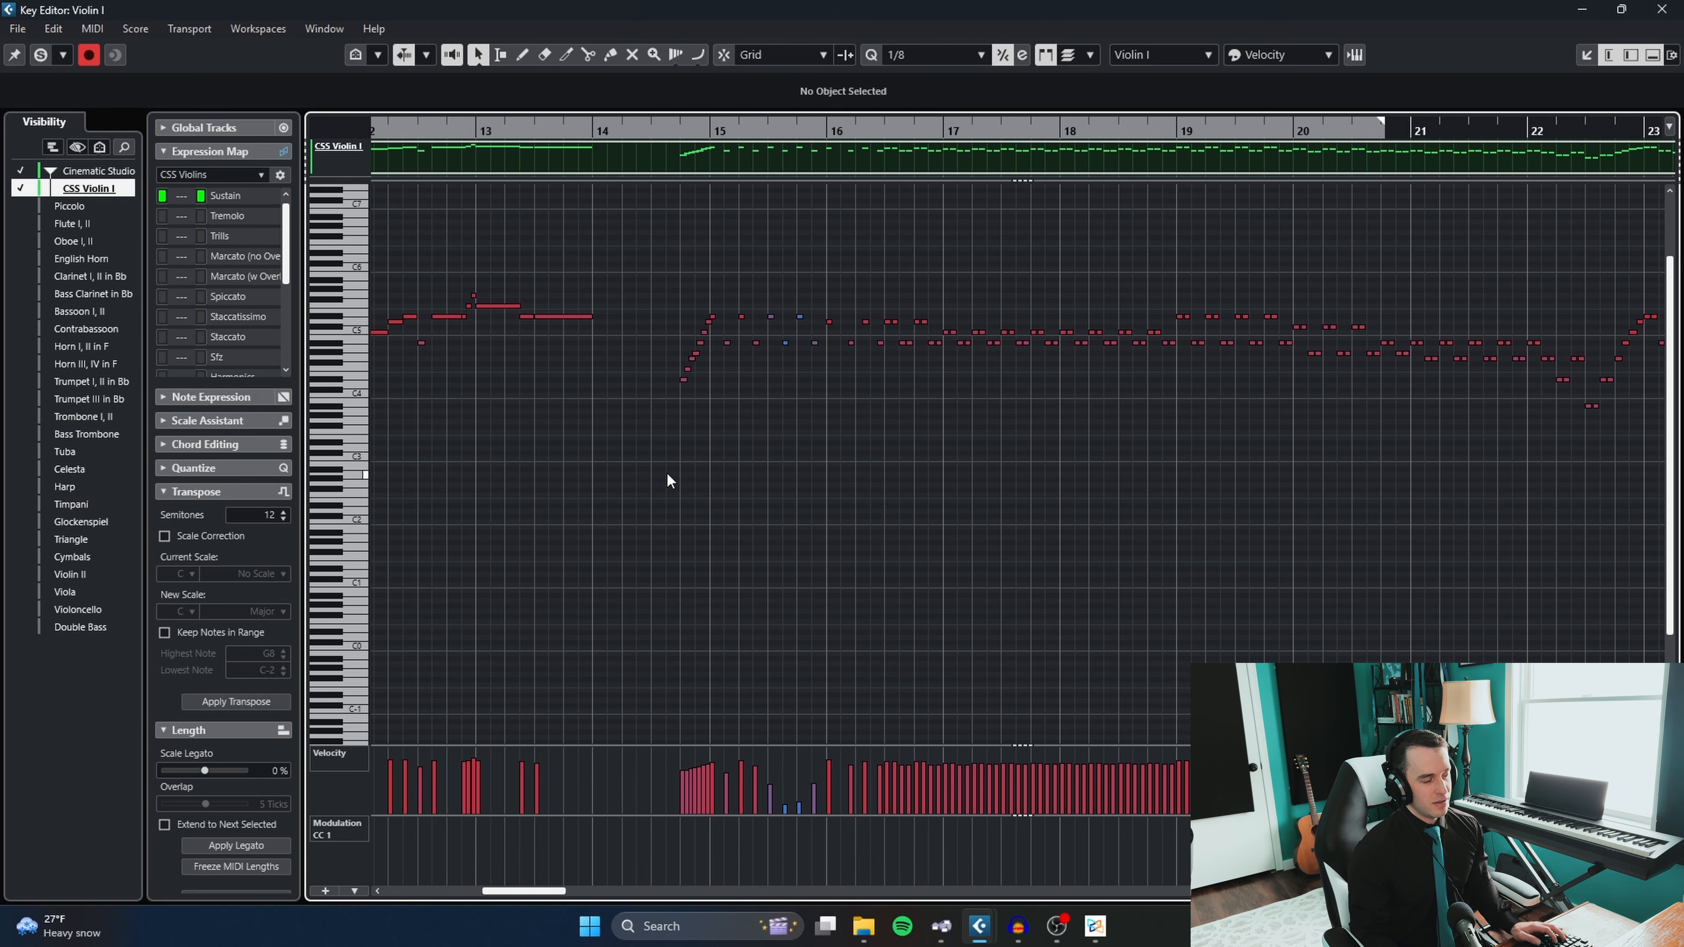
scroll(666, 475, down, 2)
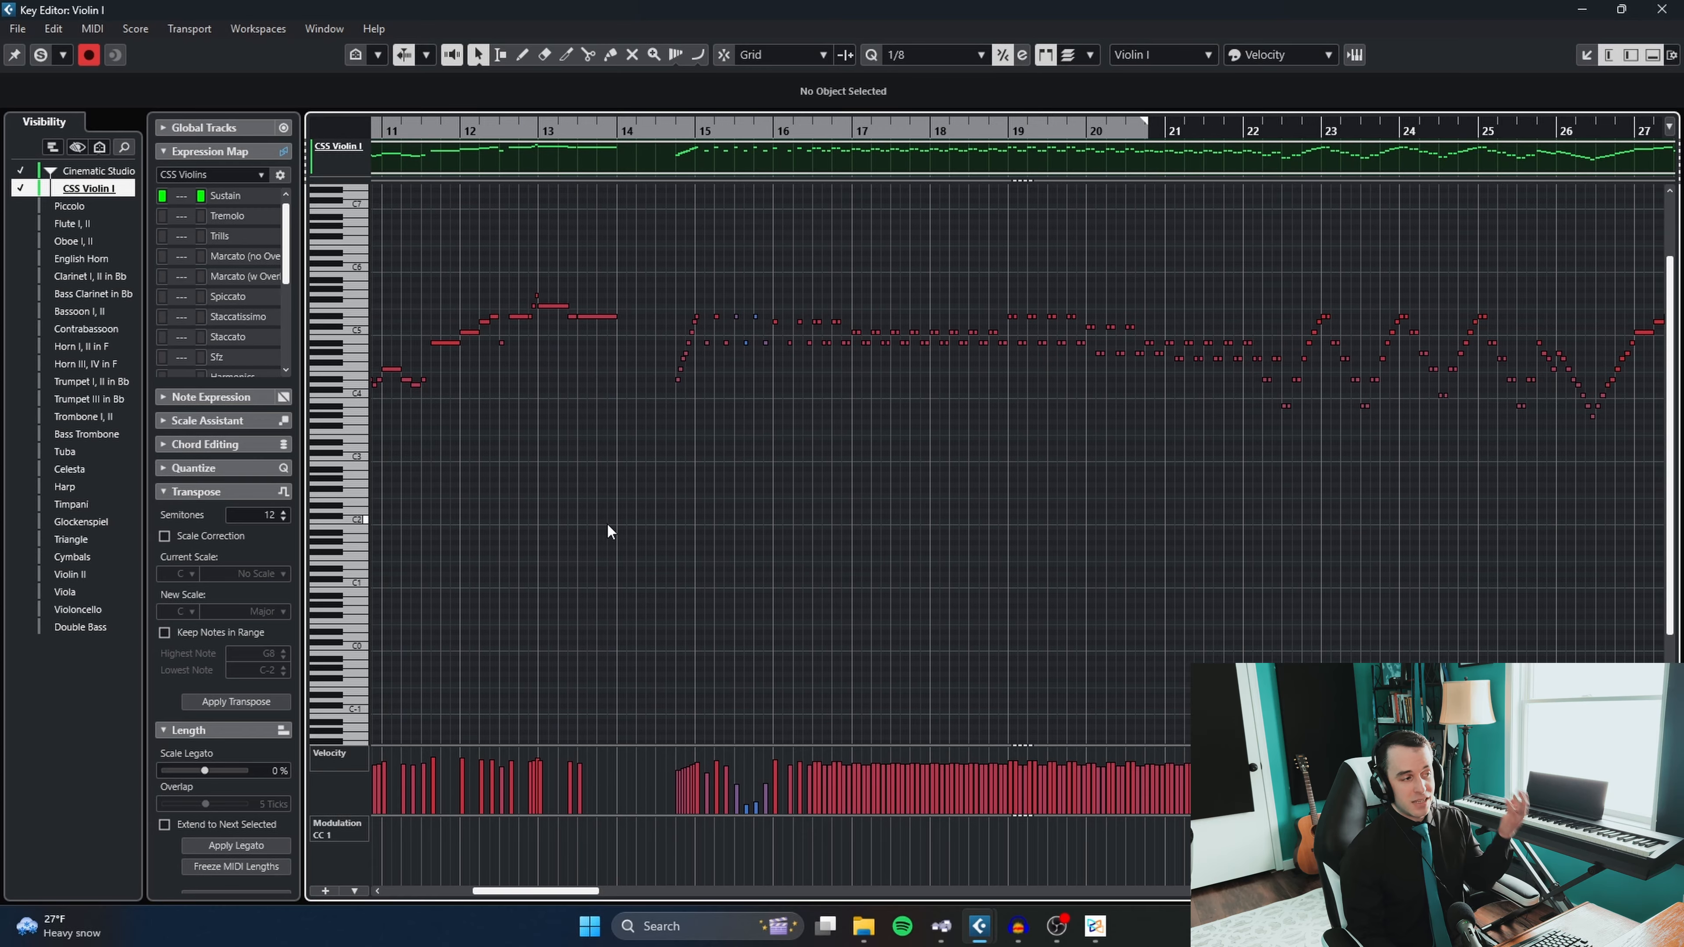
scroll(713, 464, down, 5)
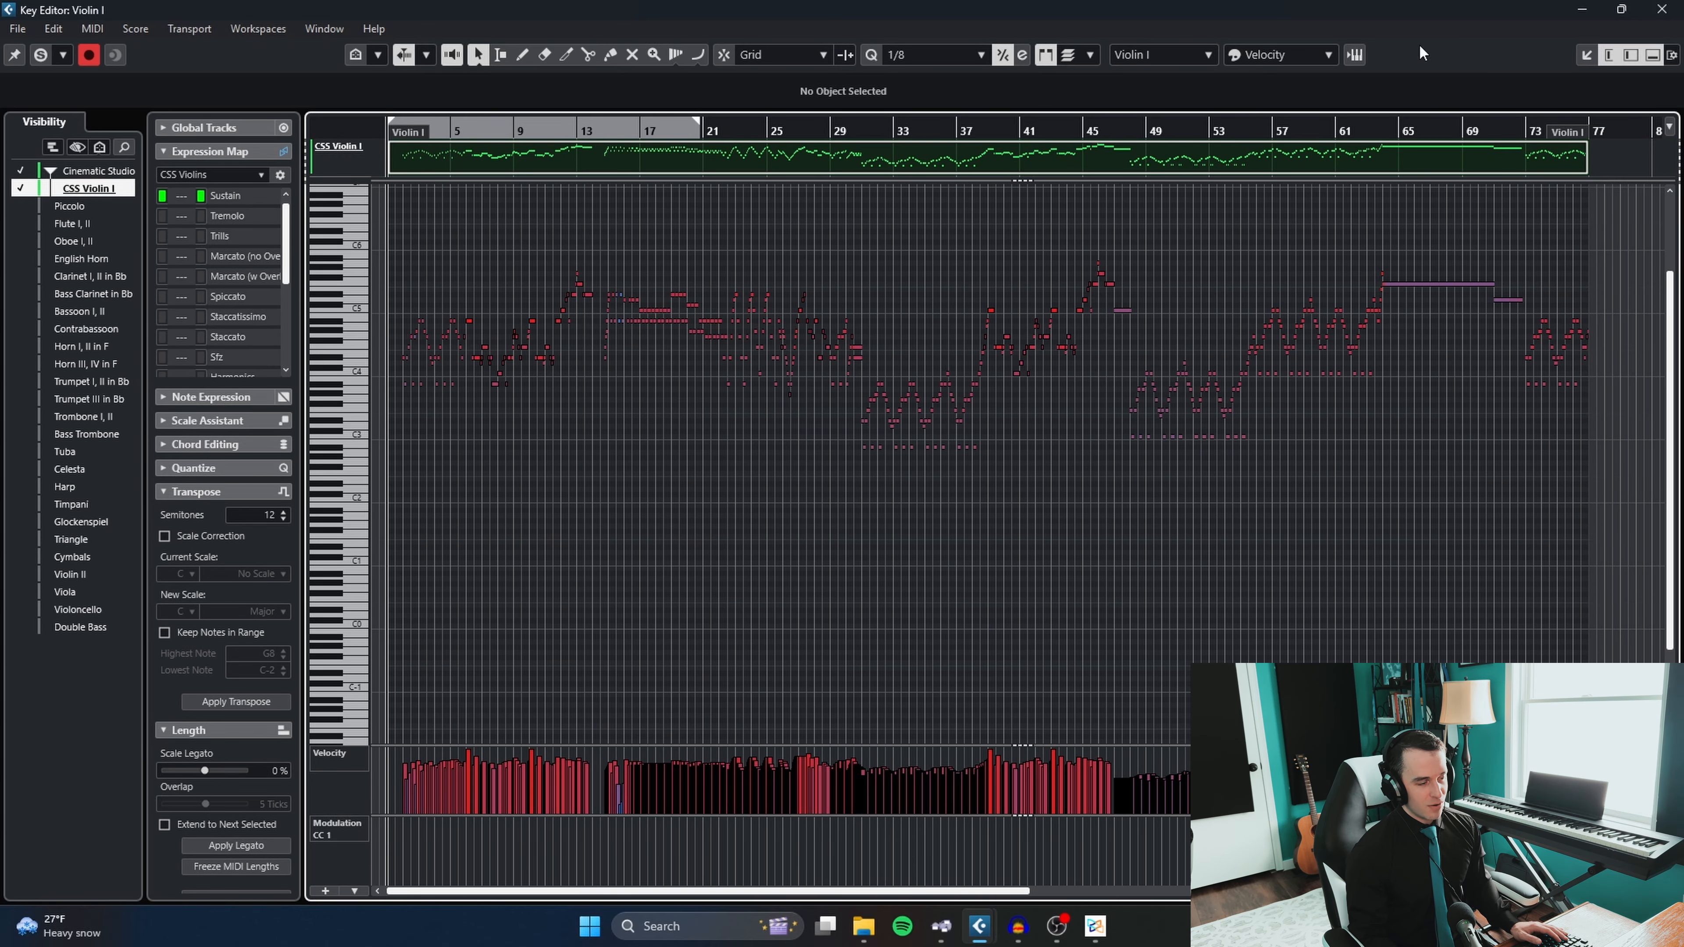
click(1662, 9)
- Cut the Violin II part from its imported track and paste it onto the CSS Violin II track
scroll(768, 579, down, 10)
scroll(712, 647, down, 2)
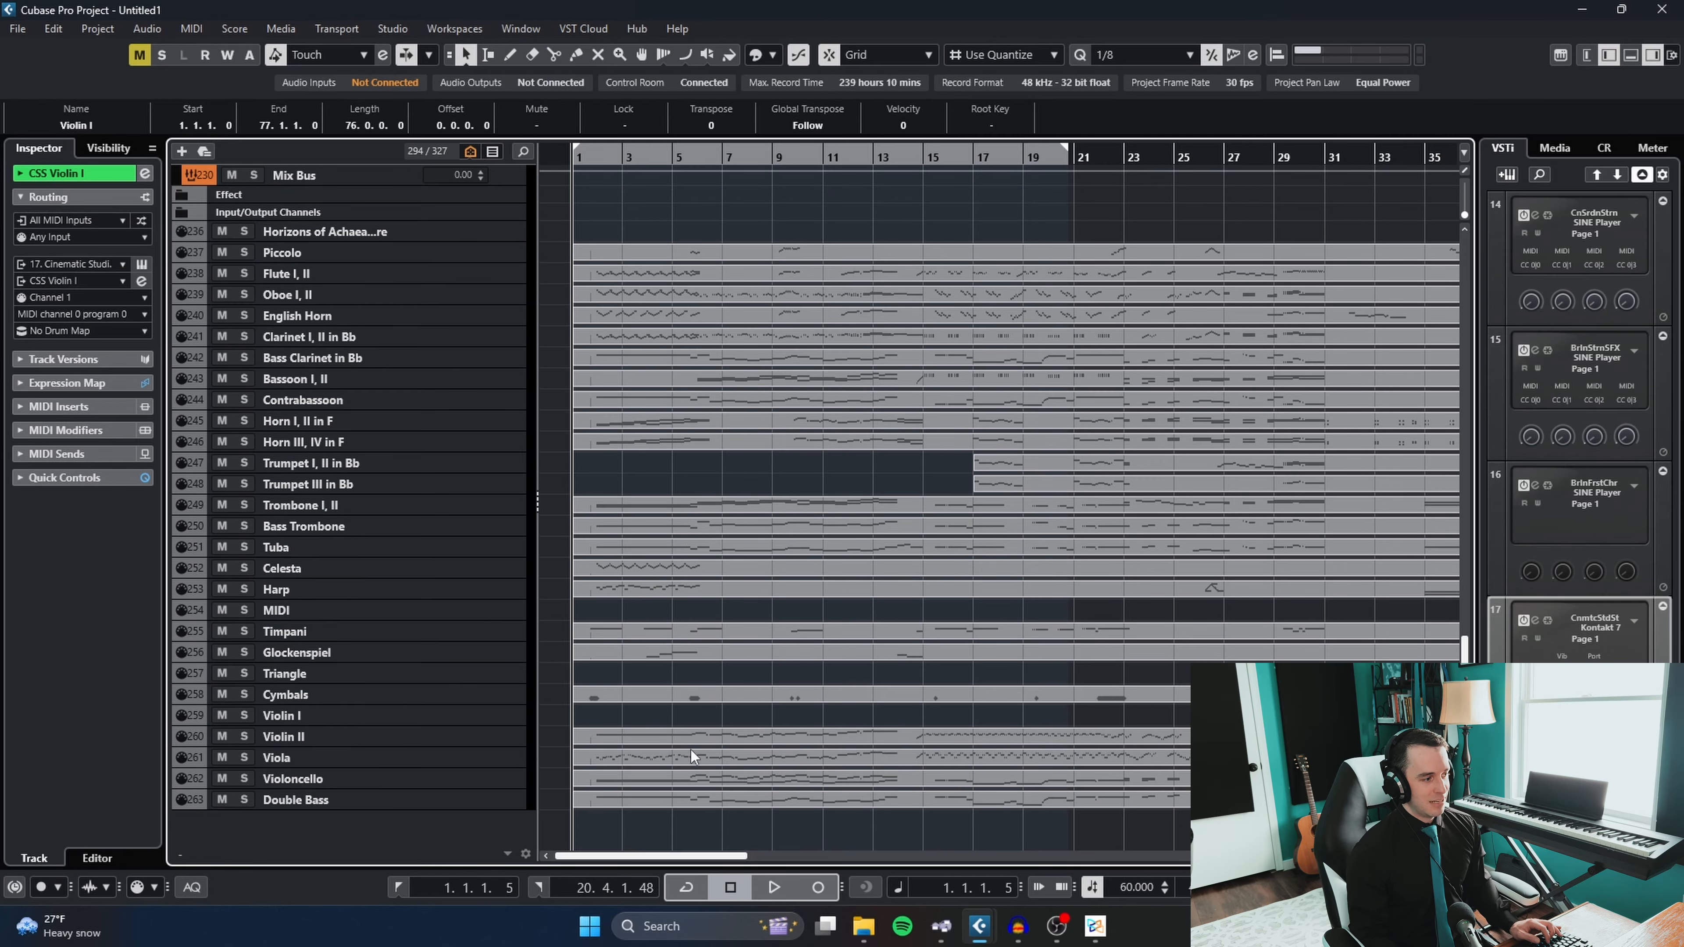
click(688, 755)
click(702, 739)
key(ctrl+x)
scroll(785, 626, up, 8)
scroll(785, 626, up, 4)
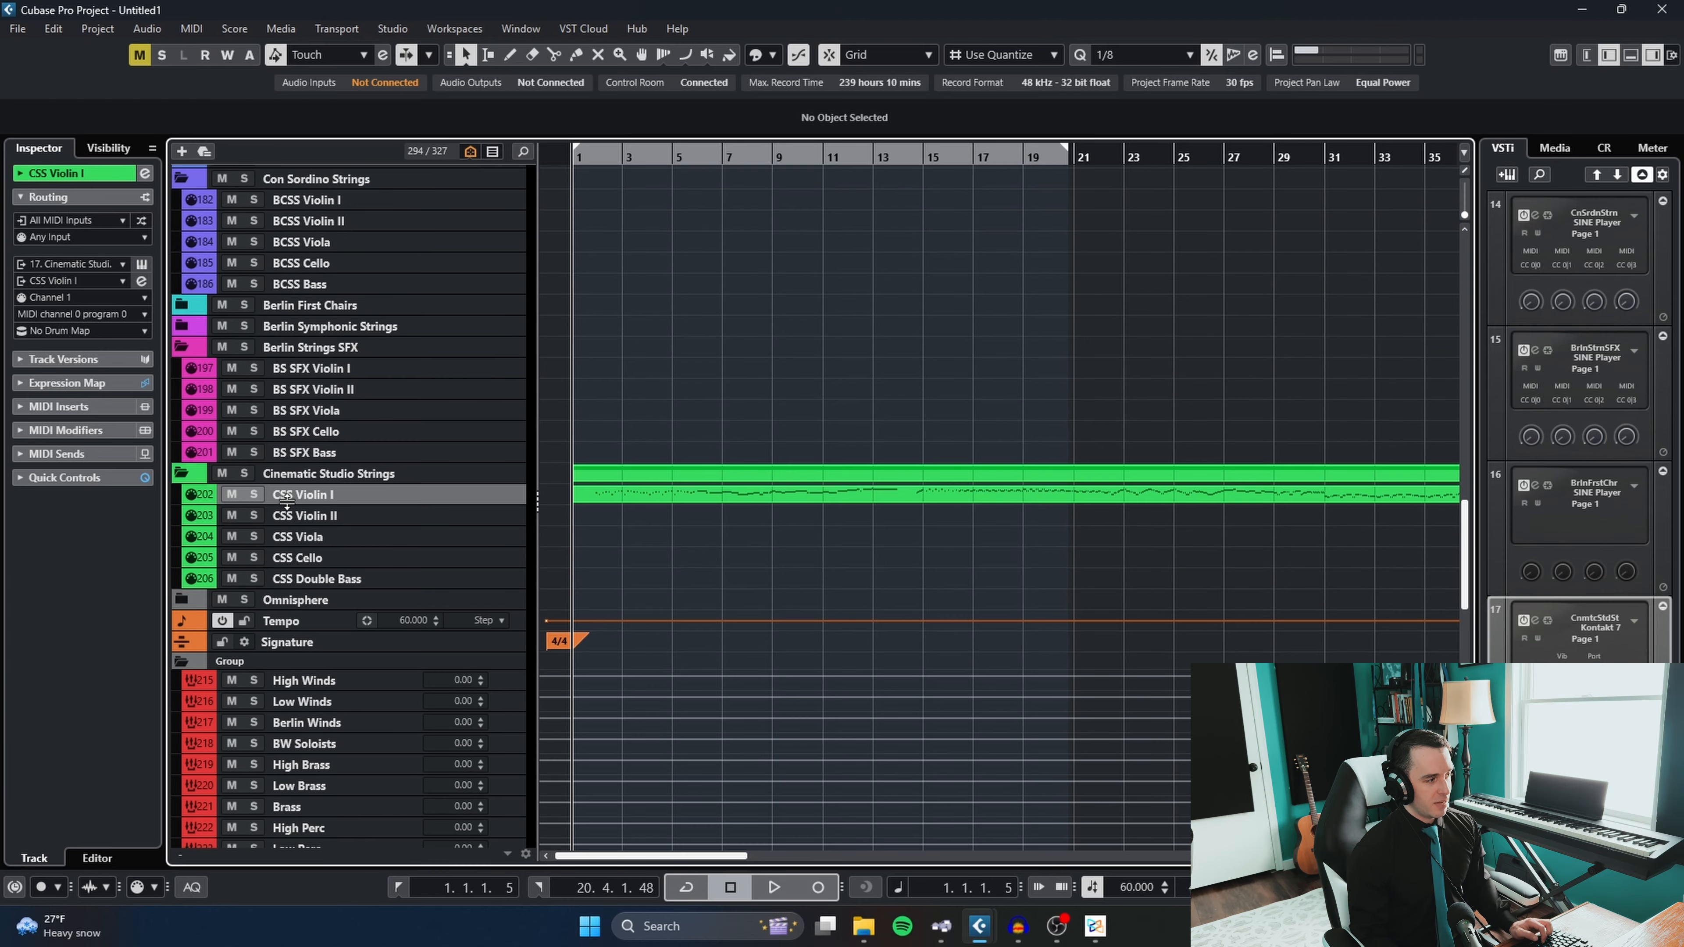
click(298, 517)
key(ctrl+v)
- Select the BS SFX Violin I track and look through the template's string, percussion and brass folders
scroll(853, 561, down, 2)
scroll(850, 556, down, 2)
scroll(851, 562, down, 1)
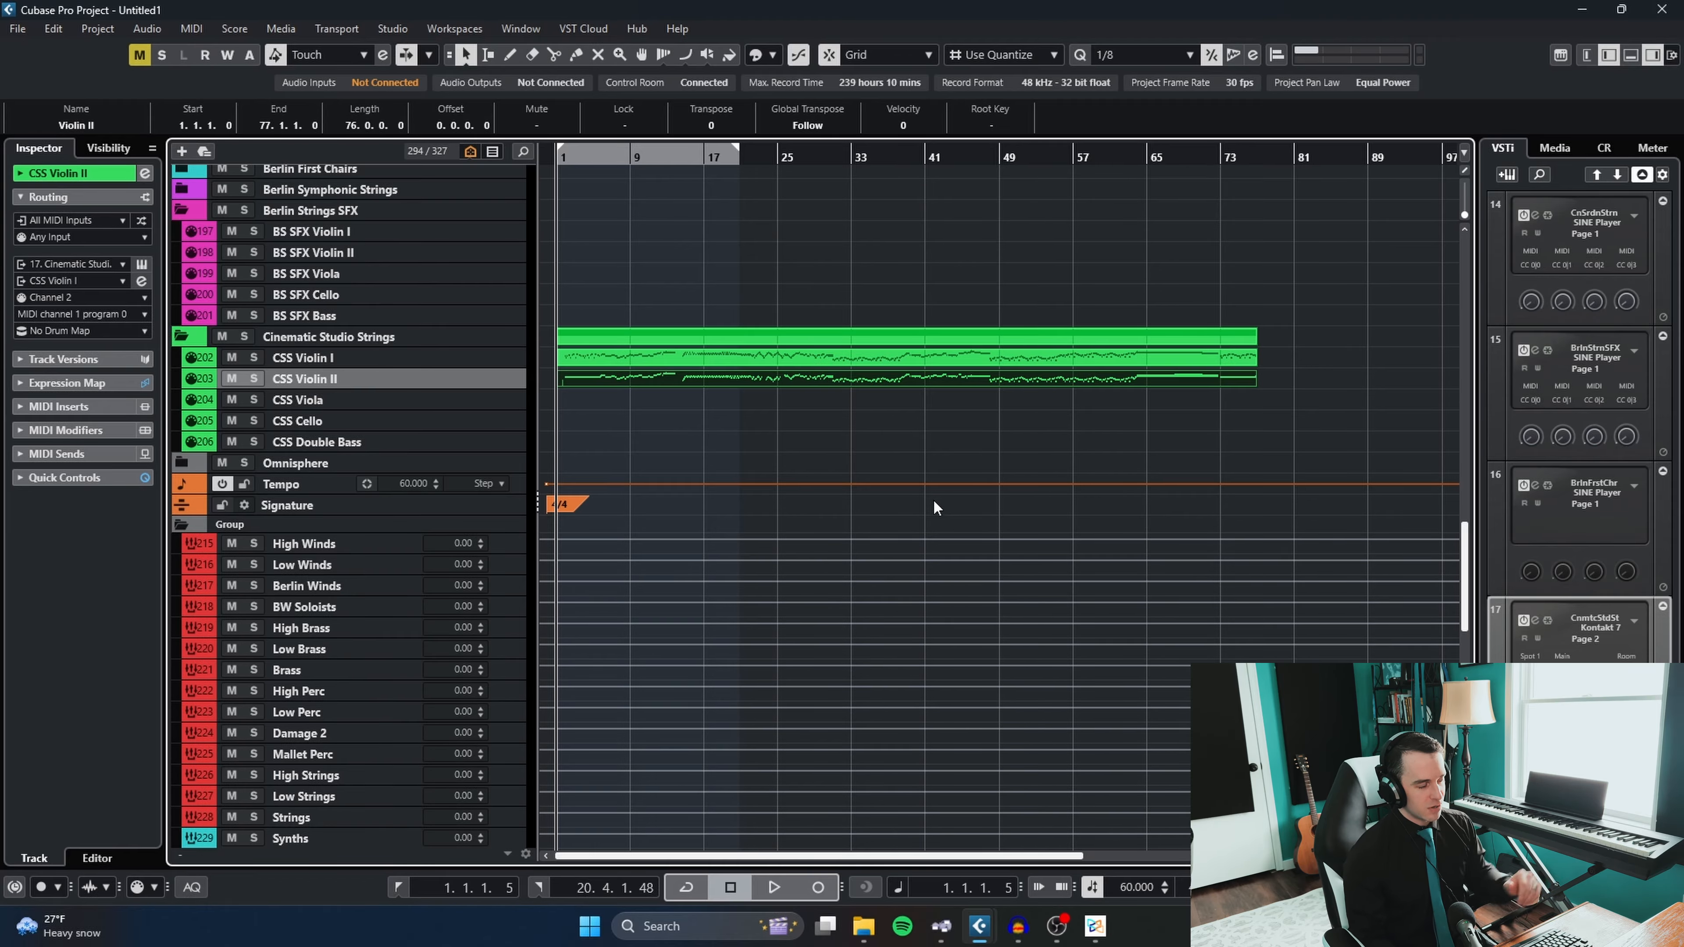
scroll(915, 506, up, 10)
scroll(786, 480, down, 6)
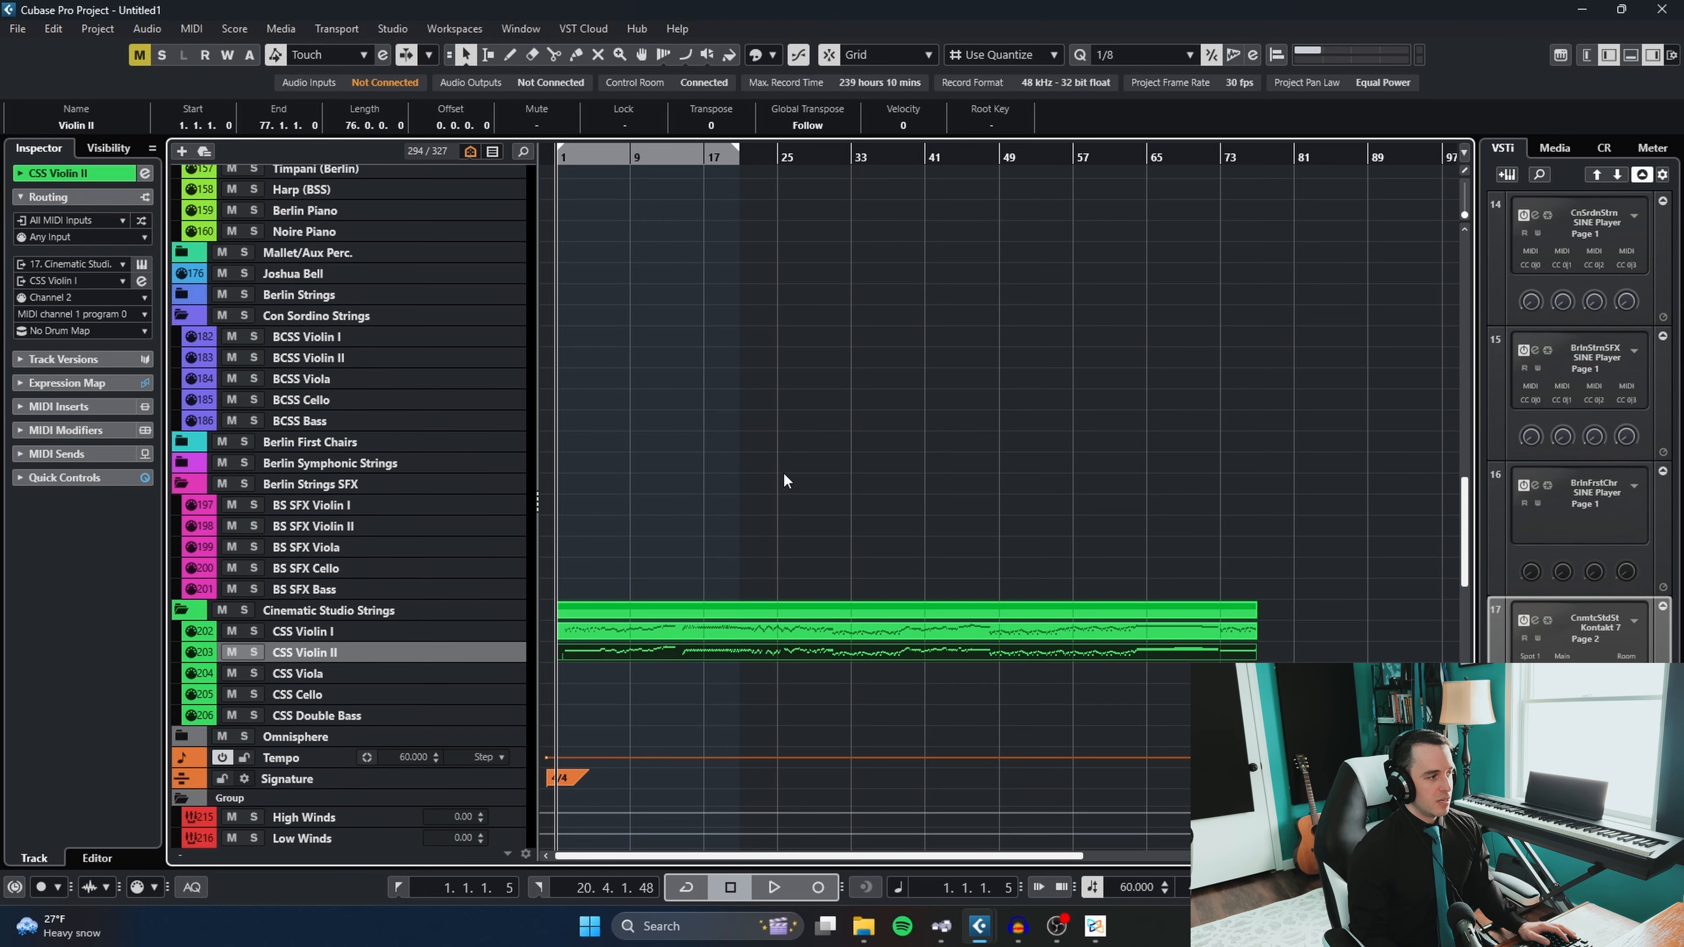
scroll(392, 561, up, 5)
click(350, 640)
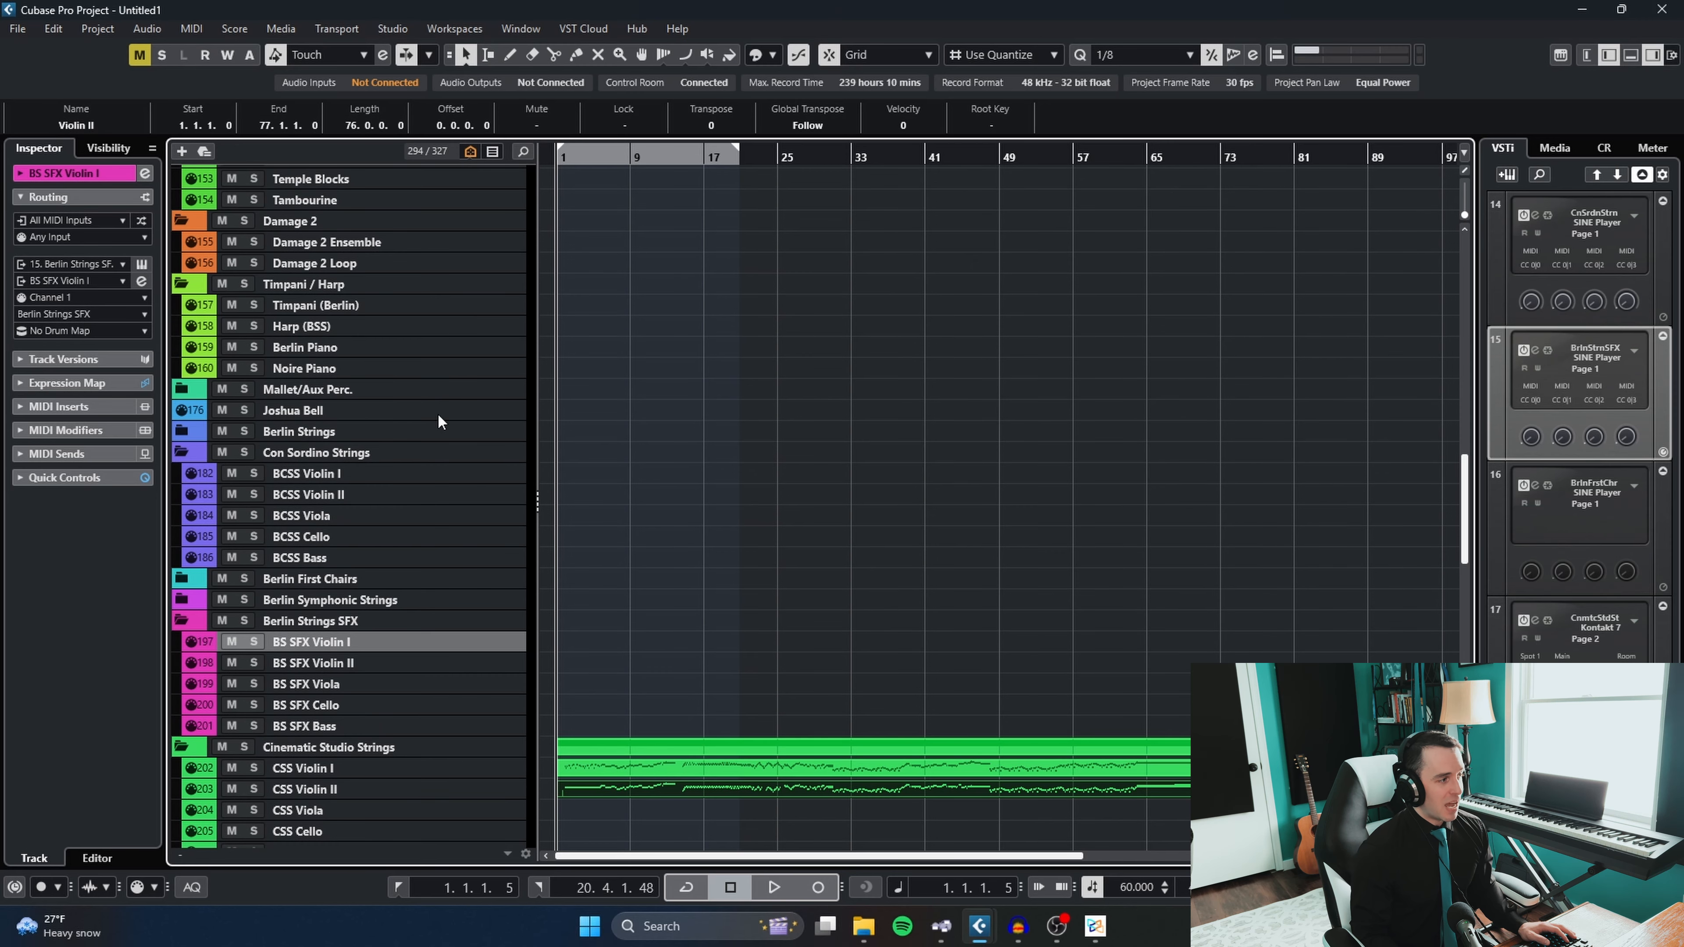
scroll(441, 421, up, 15)
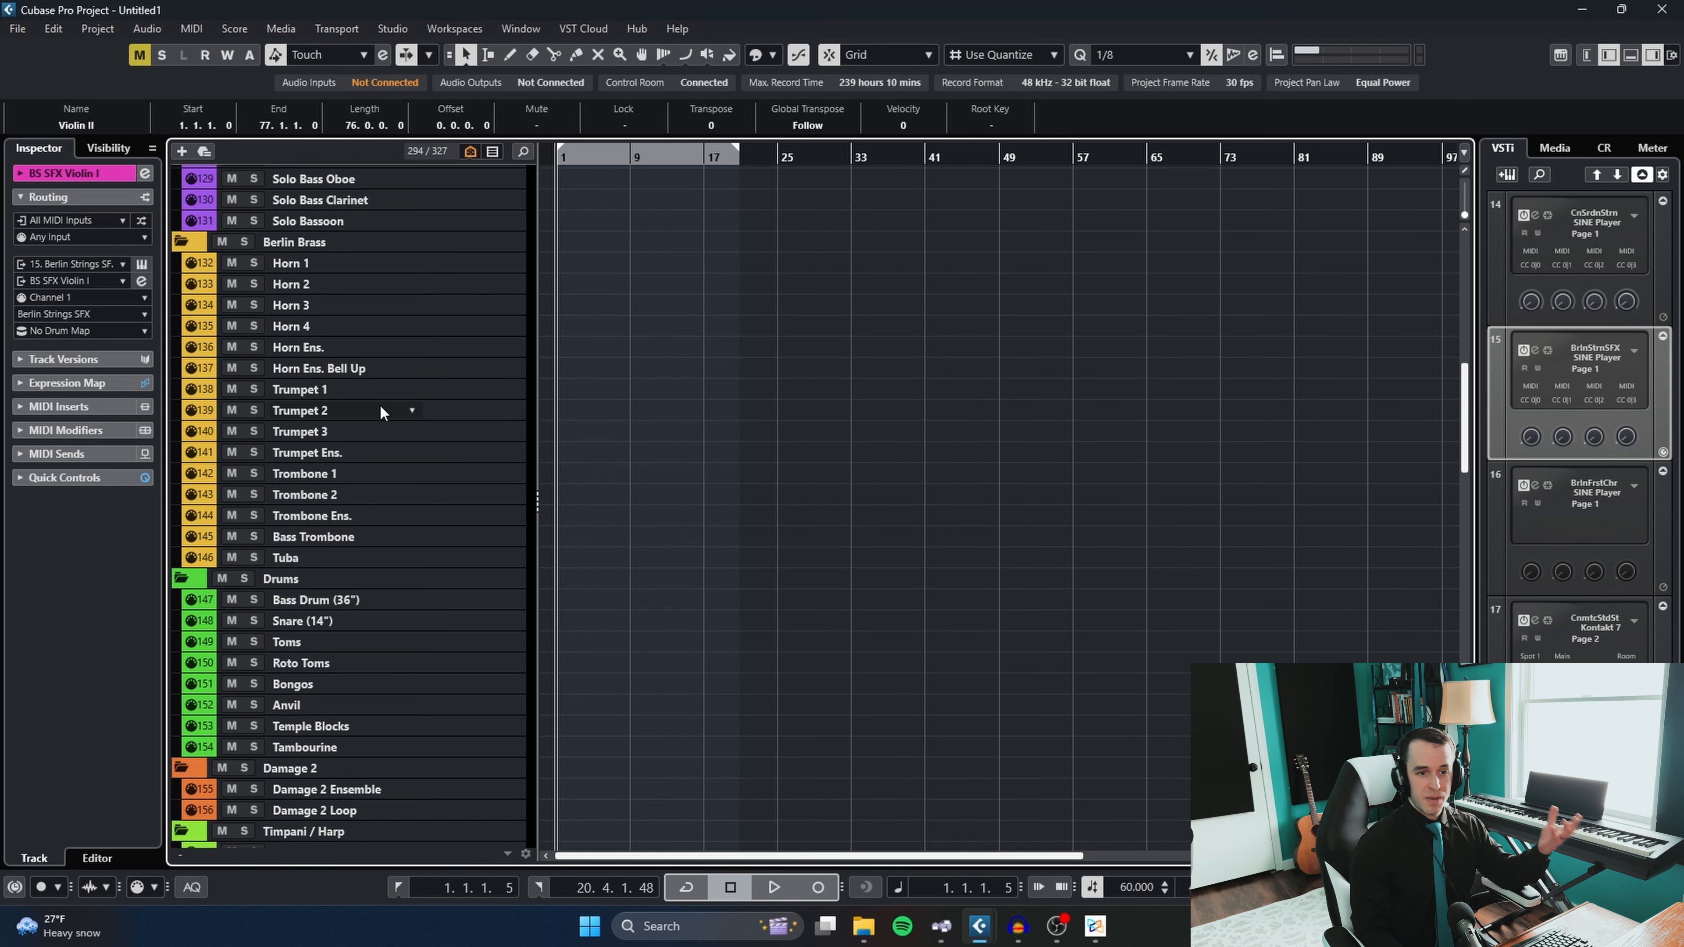
key(alt+Tab)
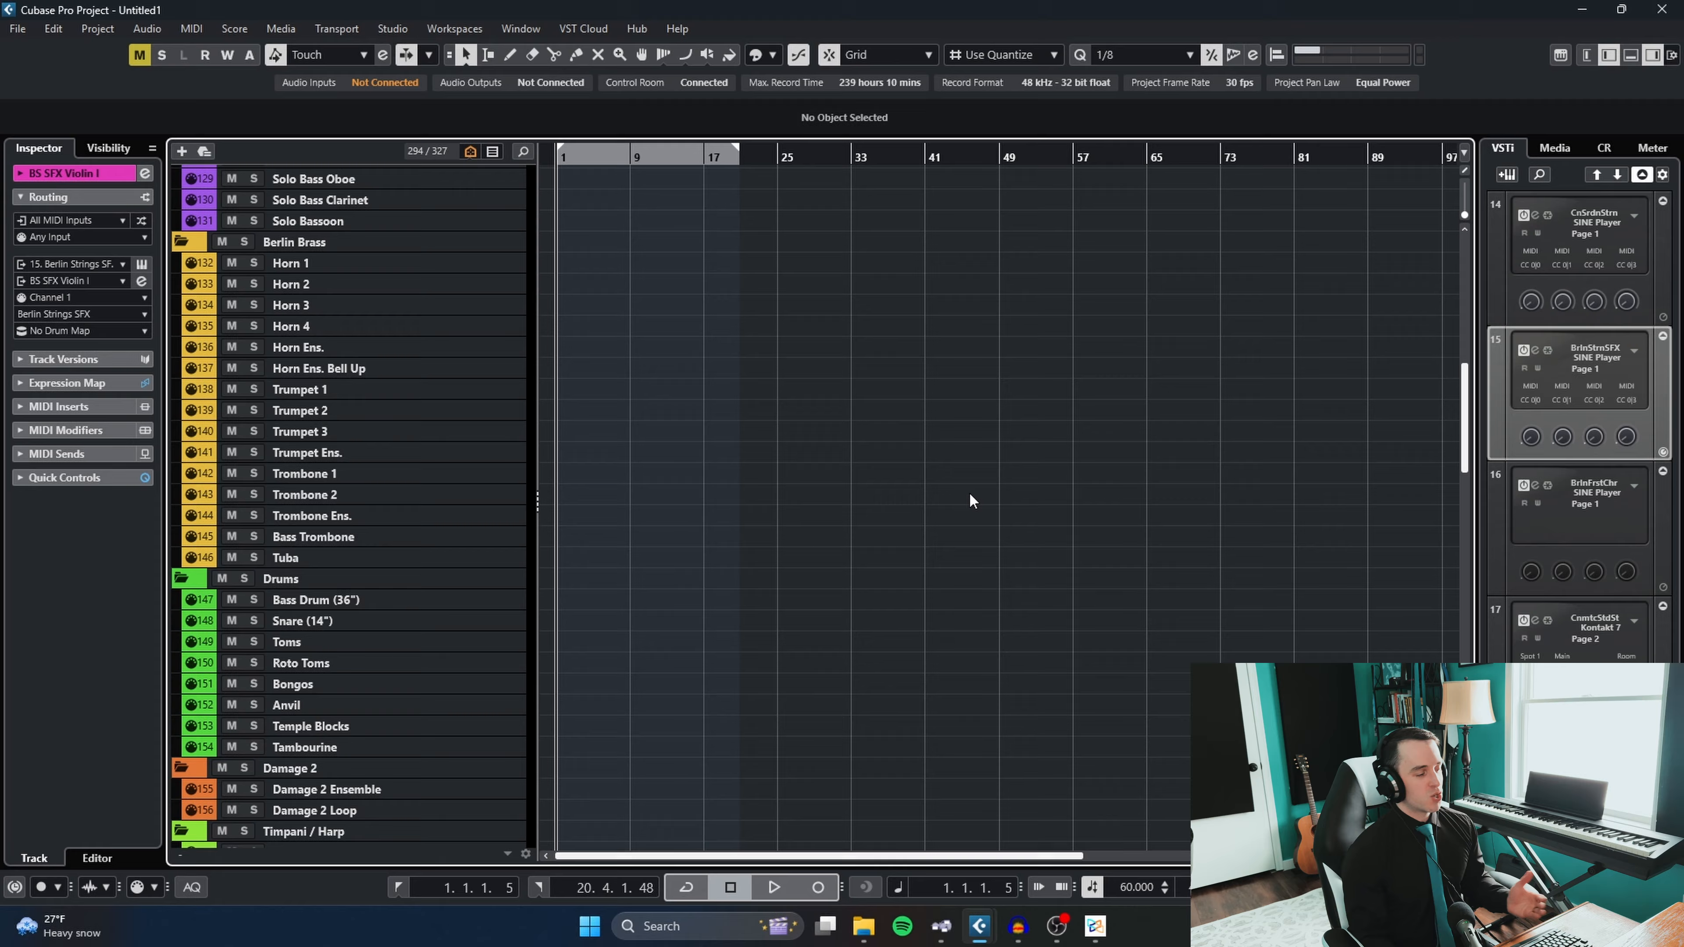
- Open the CSS Violin II part in the Key Editor and focus on the notes in bars 6 to 8
scroll(972, 501, down, 4)
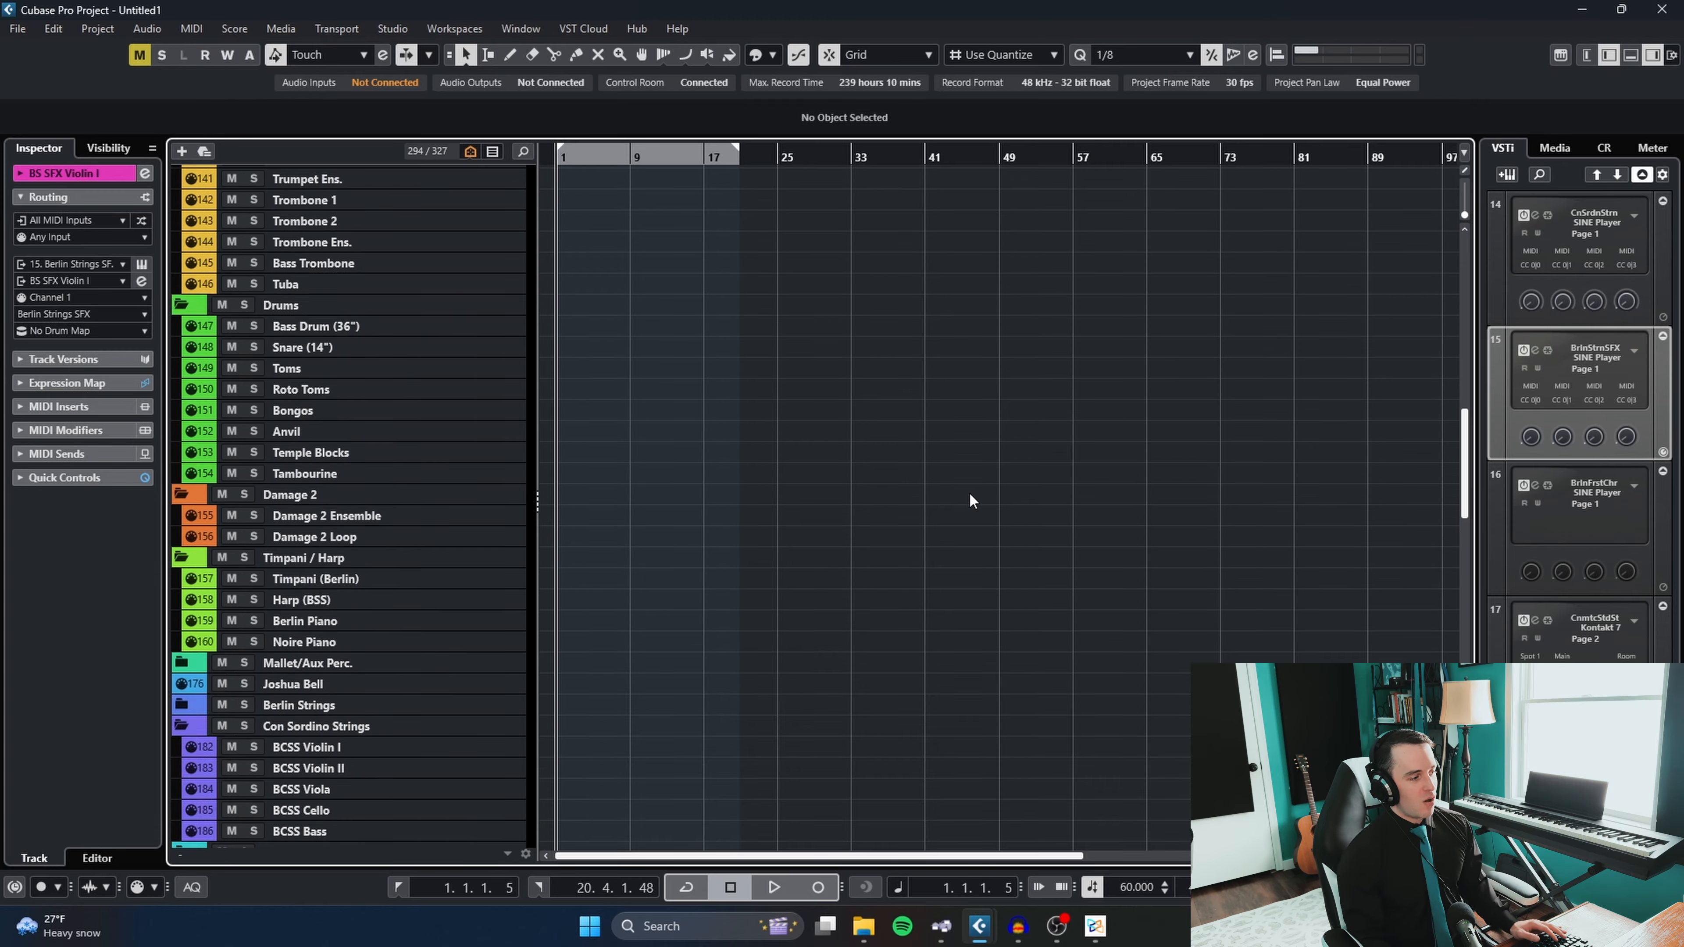
scroll(971, 494, down, 12)
scroll(682, 459, up, 5)
double_click(698, 378)
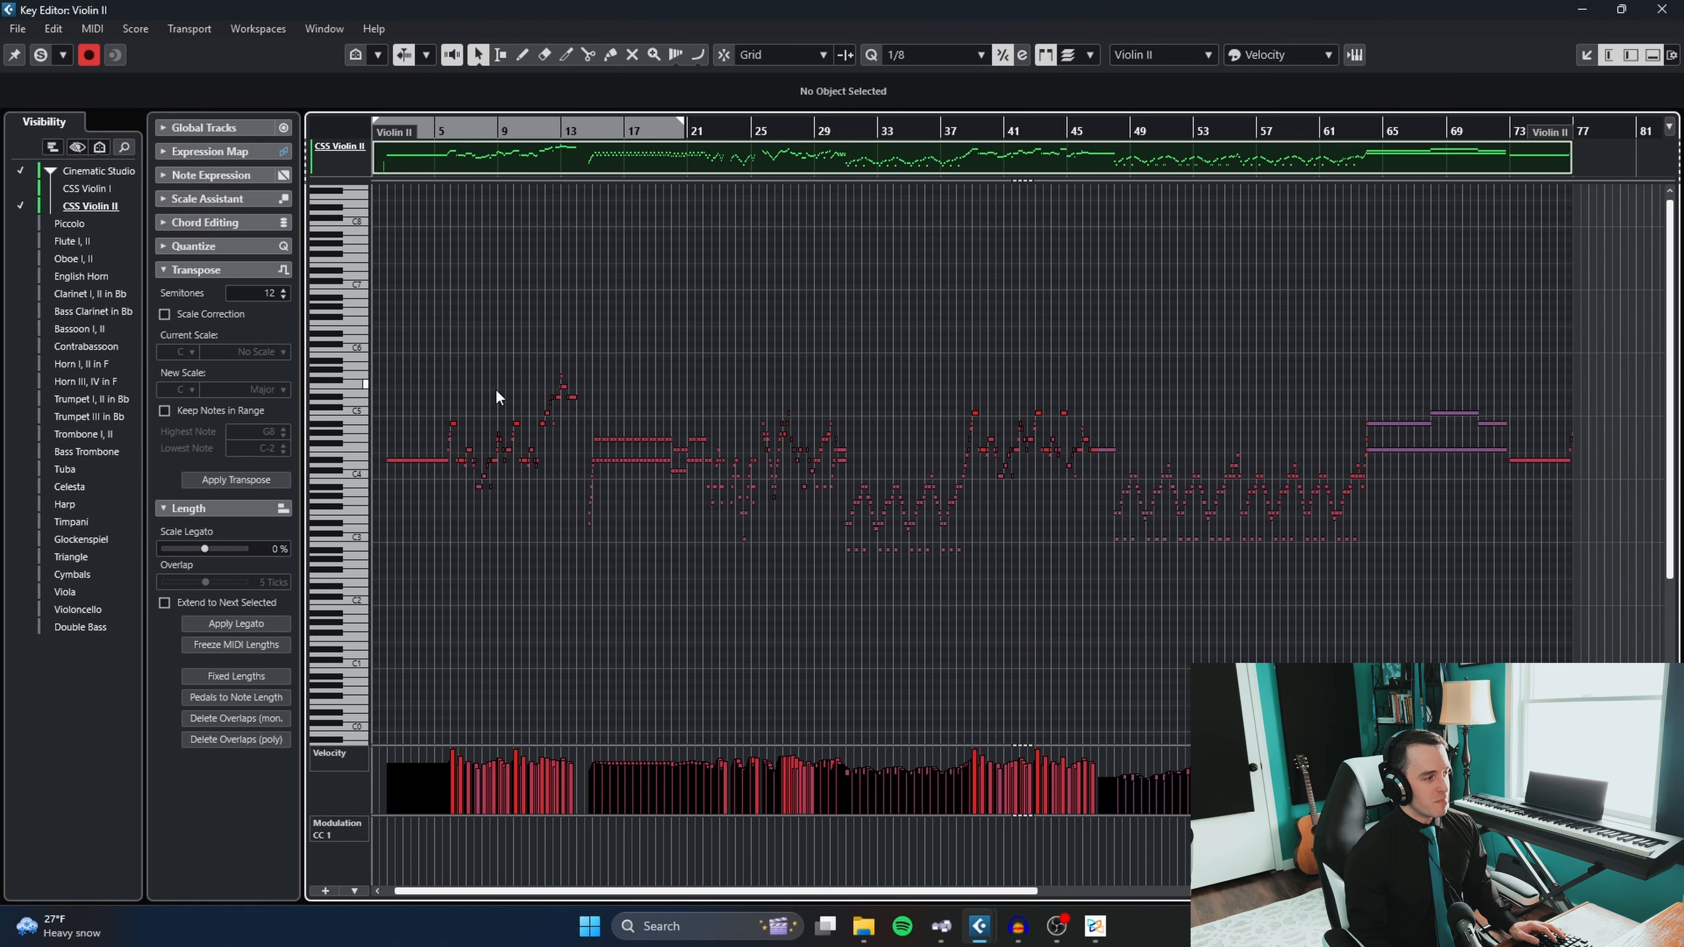
scroll(497, 391, down, 1)
scroll(566, 420, up, 9)
scroll(504, 444, left, 3)
scroll(663, 457, down, 1)
scroll(685, 458, up, 4)
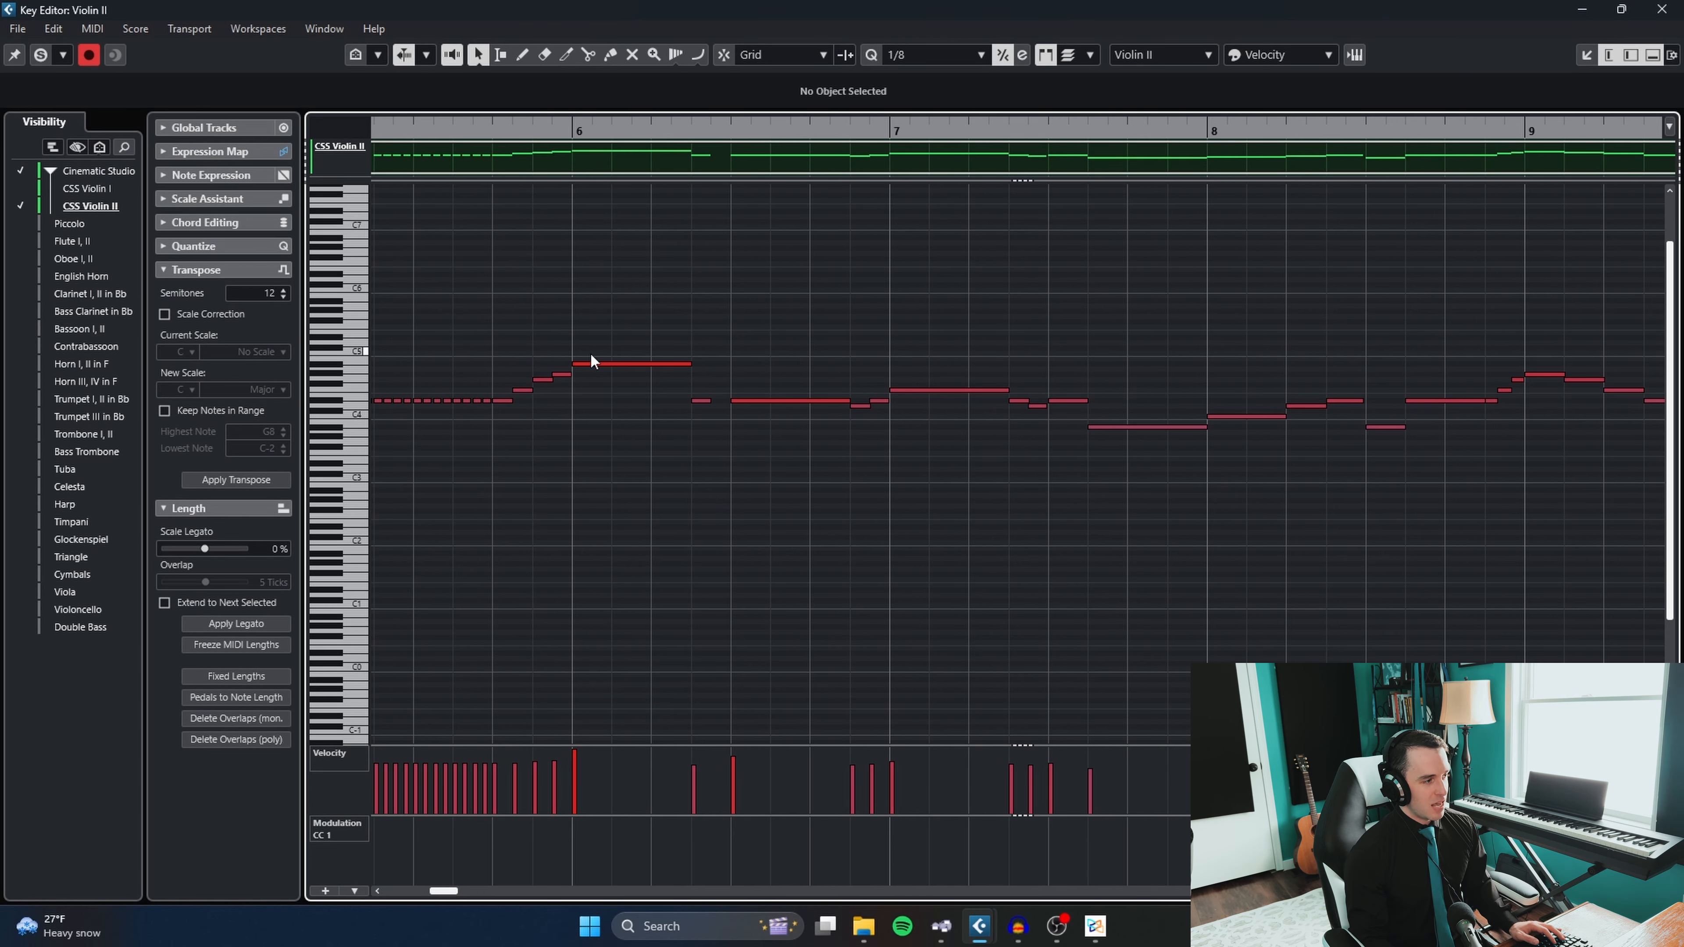
- Assign the Marc (w Overlay) articulation to the long D#4 note starting on beat 3 of bar 6
click(756, 401)
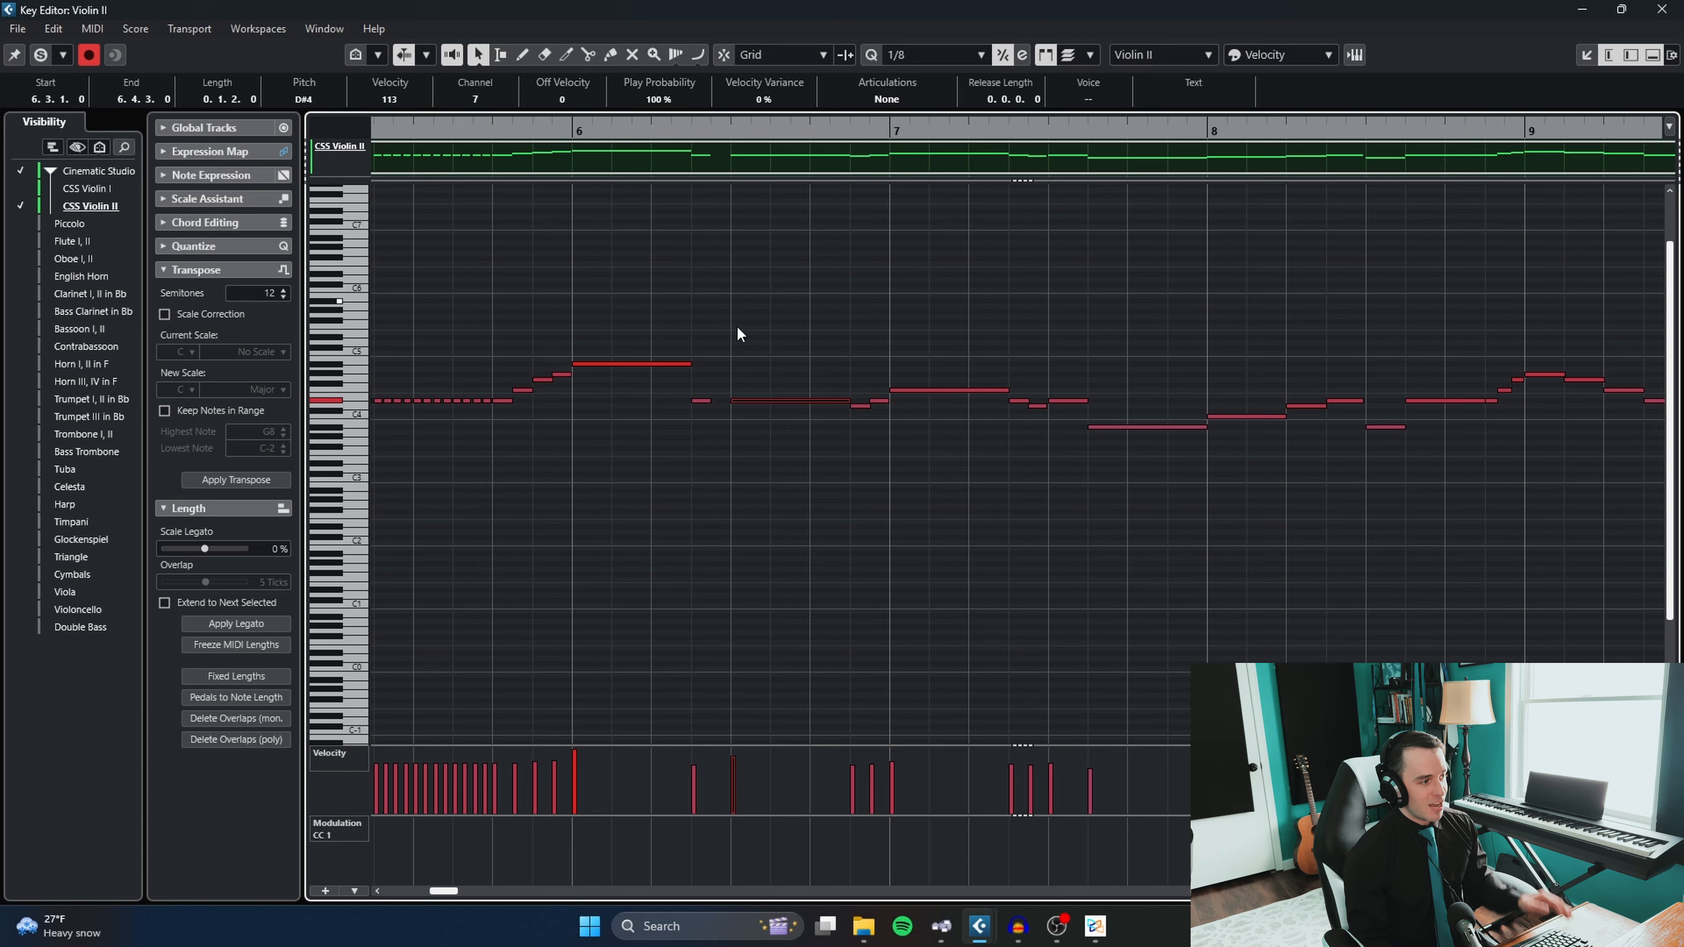
click(832, 101)
click(864, 190)
scroll(862, 265, right, 2)
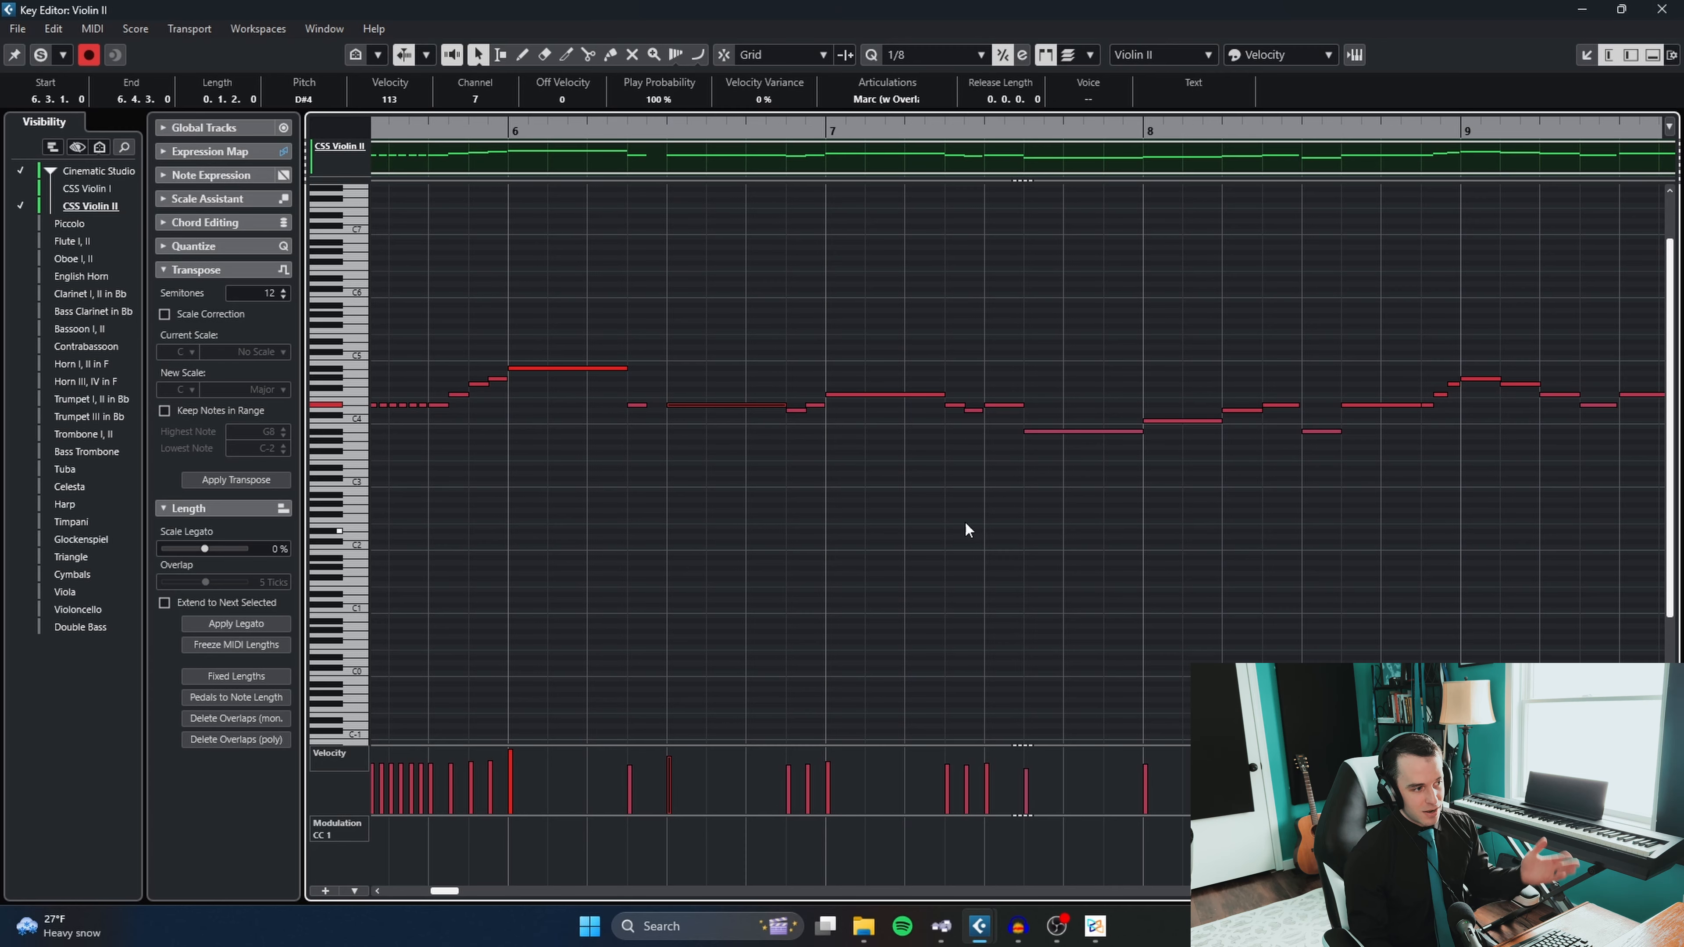
- Assign the Staccatissimo articulation to the short note just before it in bar 6 and close the Key Editor
click(636, 405)
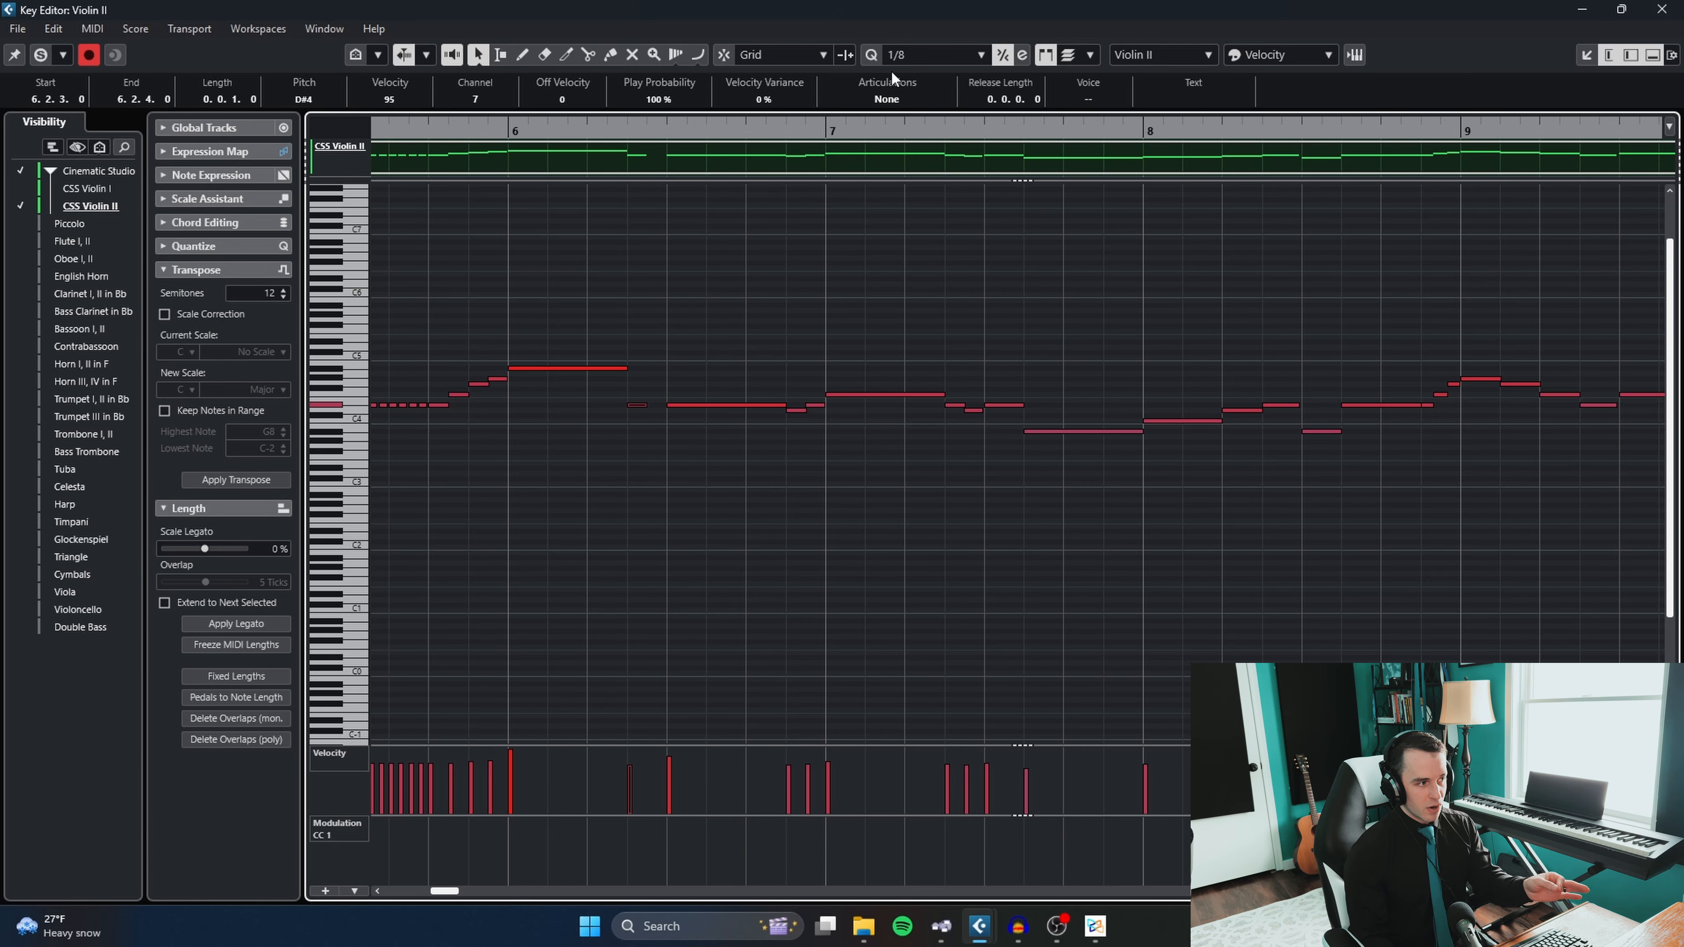
click(890, 100)
click(885, 229)
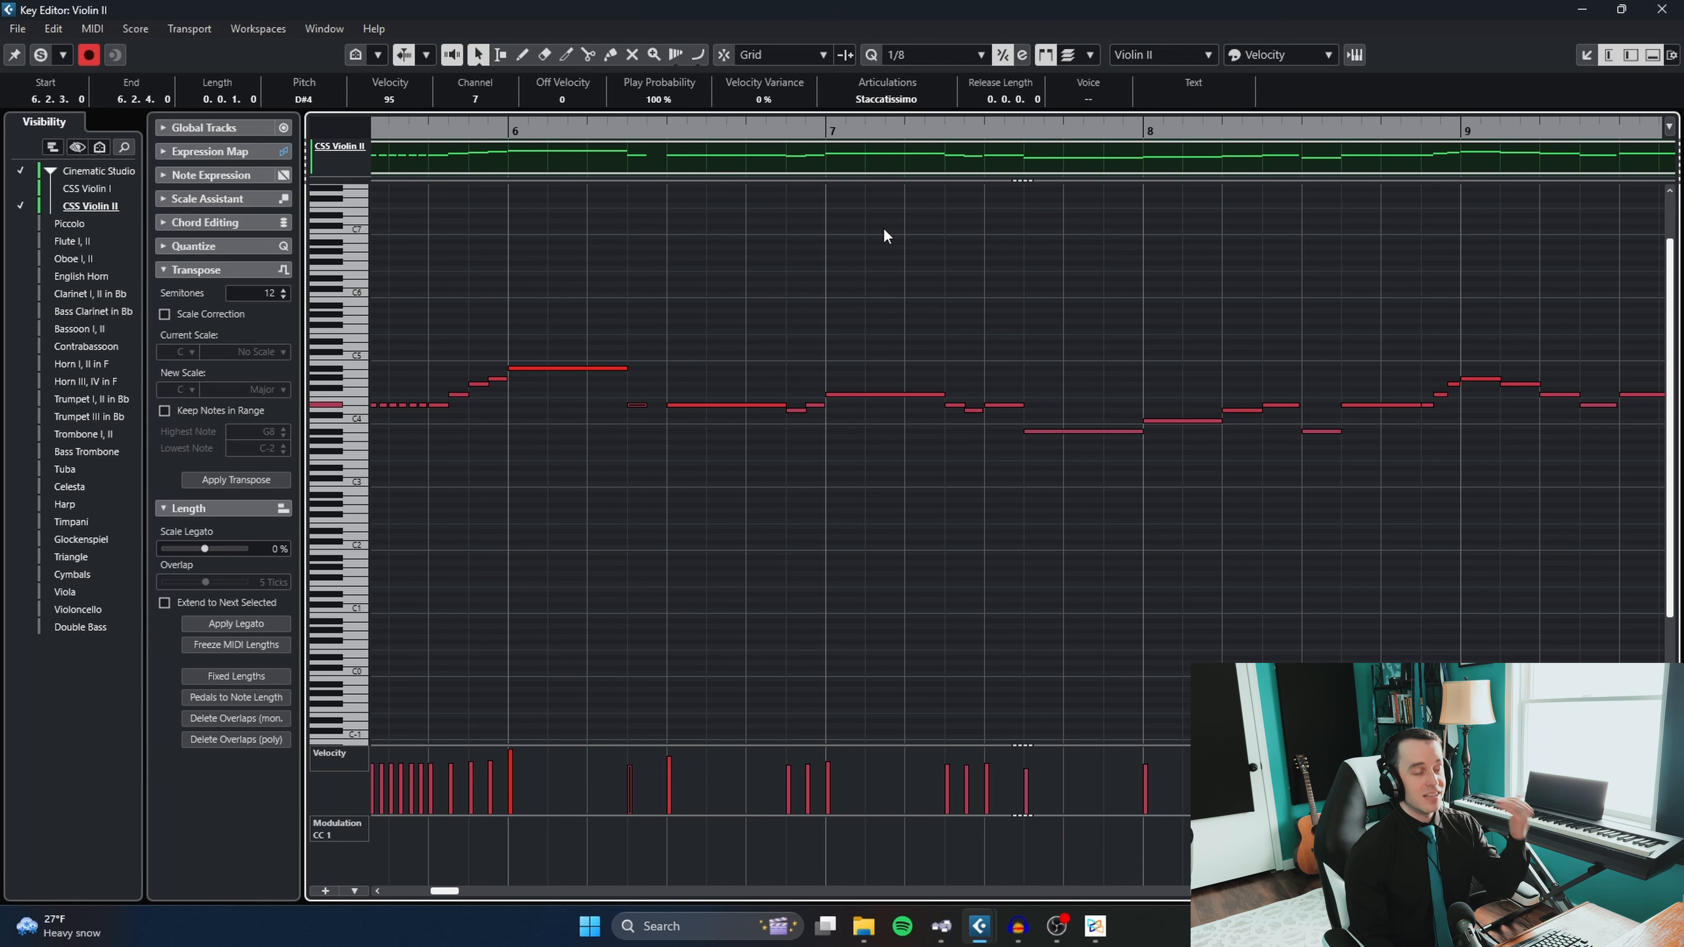
click(865, 264)
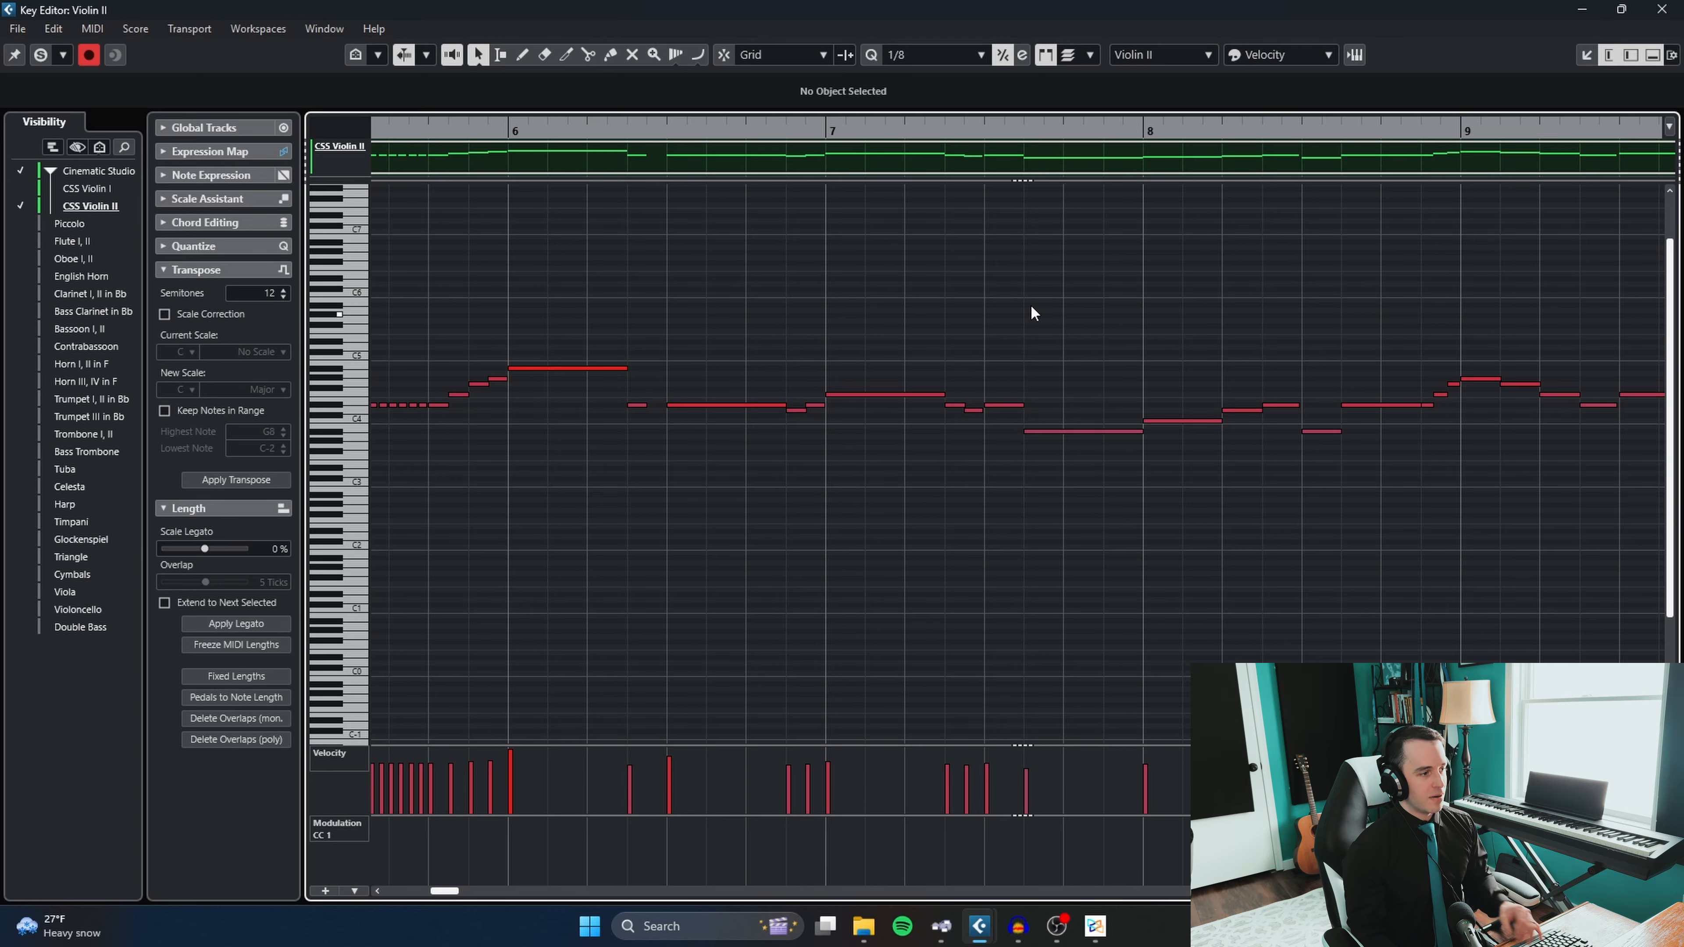
click(1666, 8)
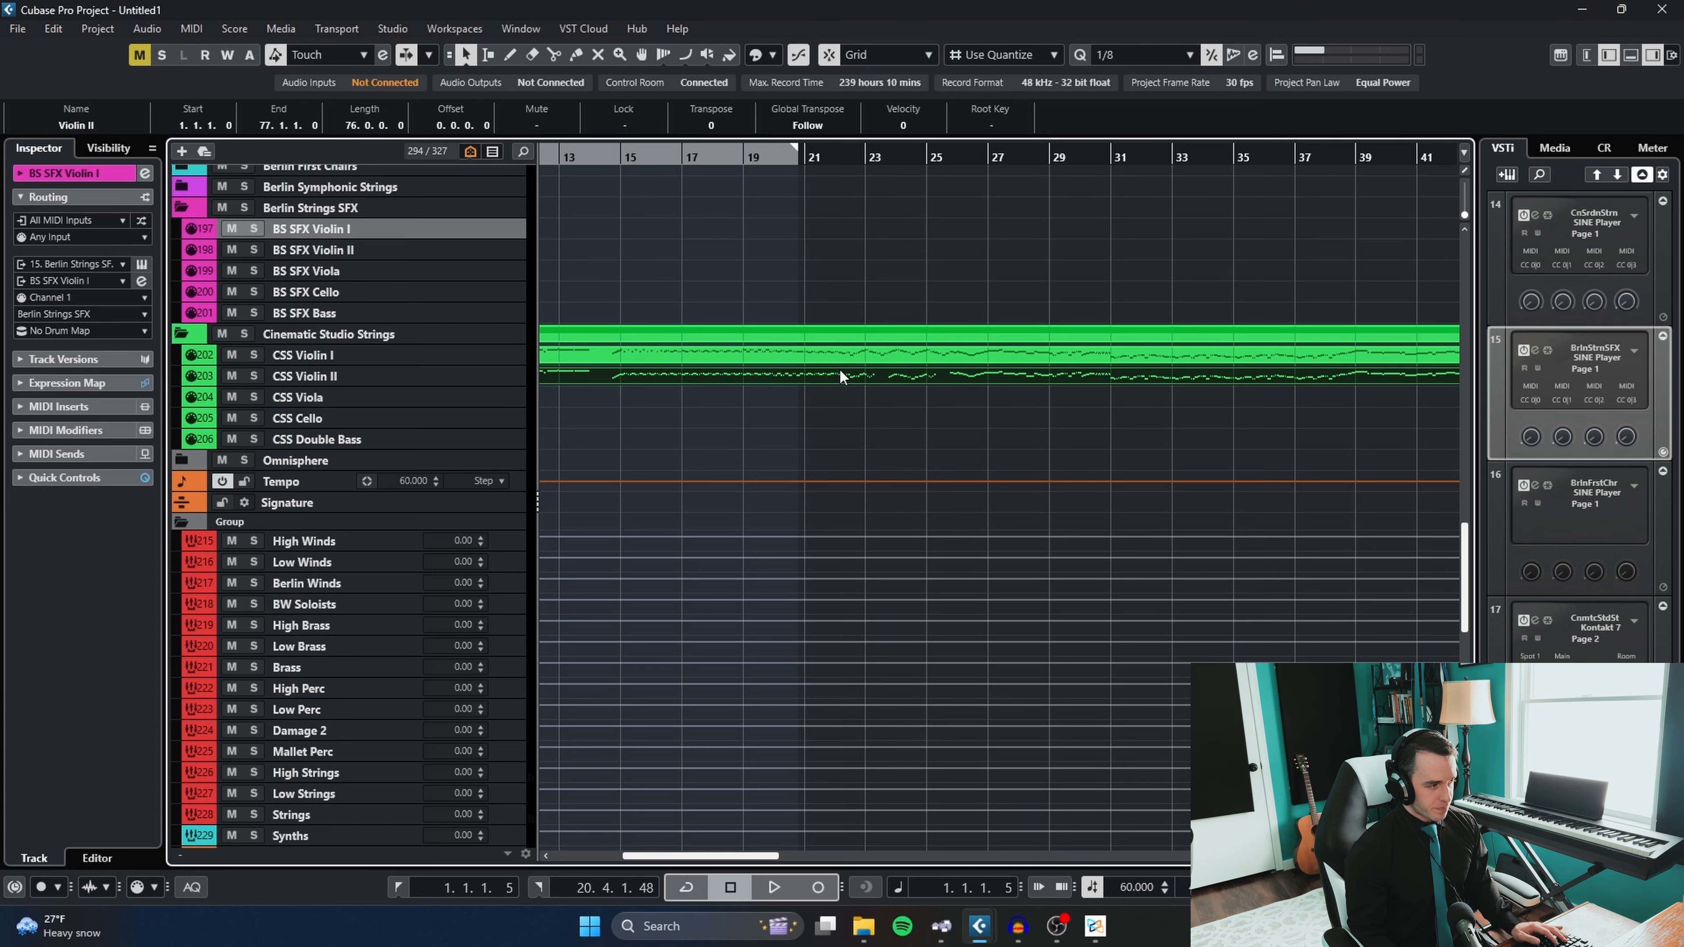
- Reopen the Violin II part, select the alternating notes in bar 15 and assign the Measured Trem articulation
double_click(839, 378)
scroll(1032, 382, up, 5)
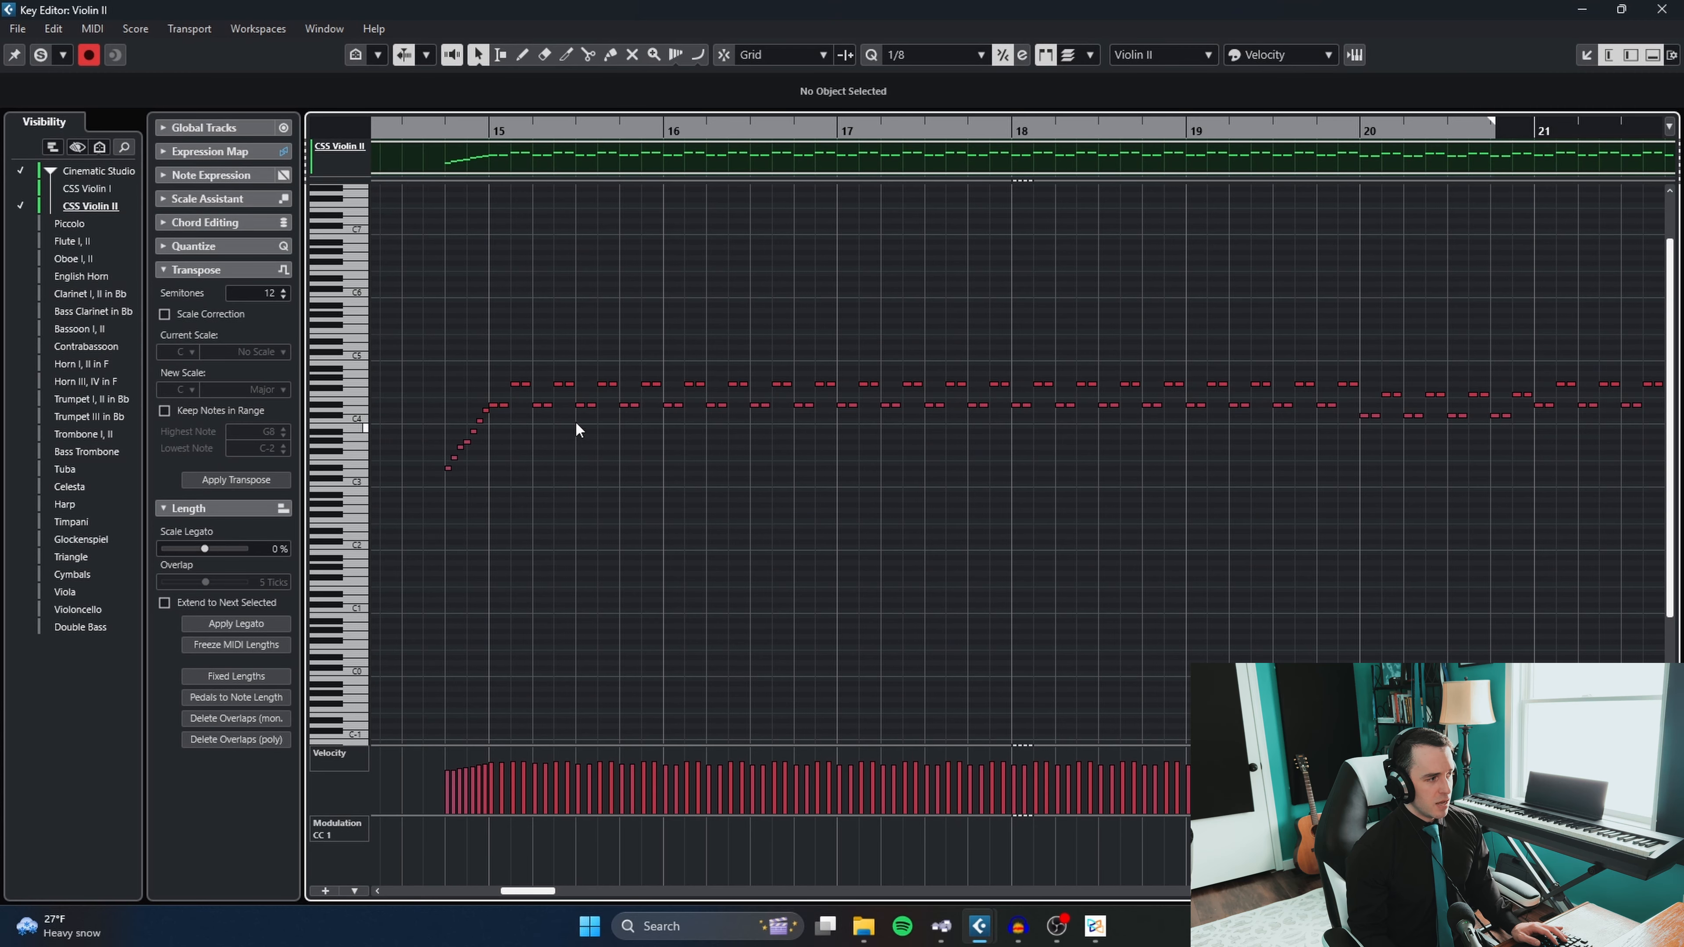
drag(636, 464, 515, 318)
click(886, 99)
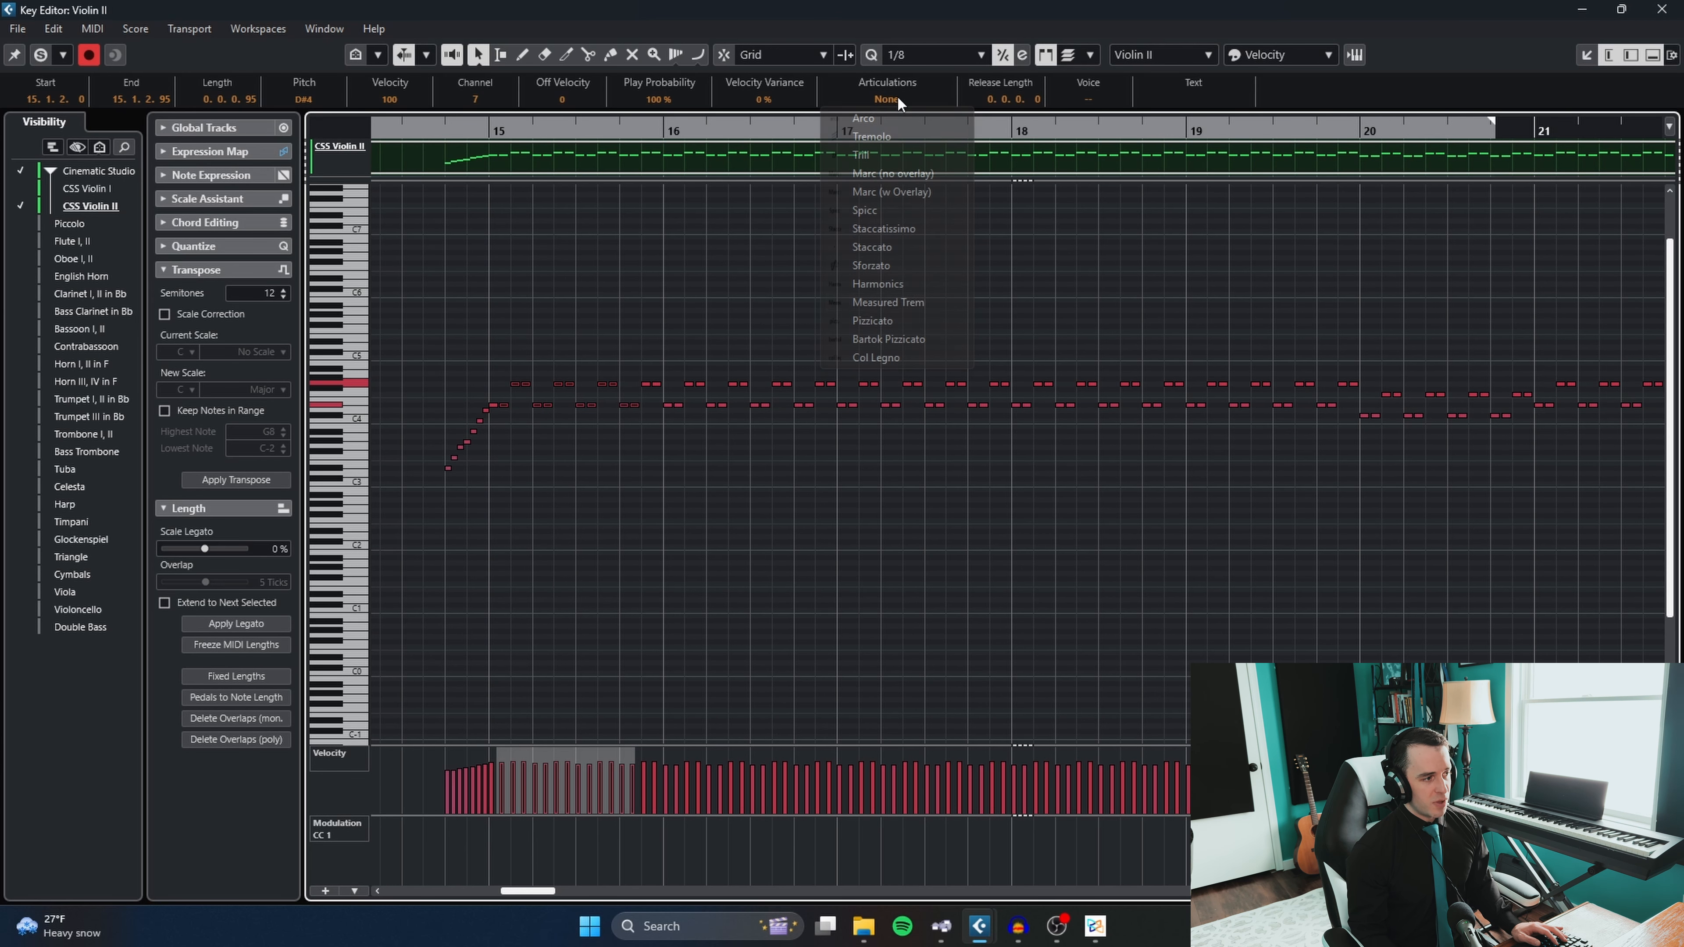
click(909, 302)
click(865, 307)
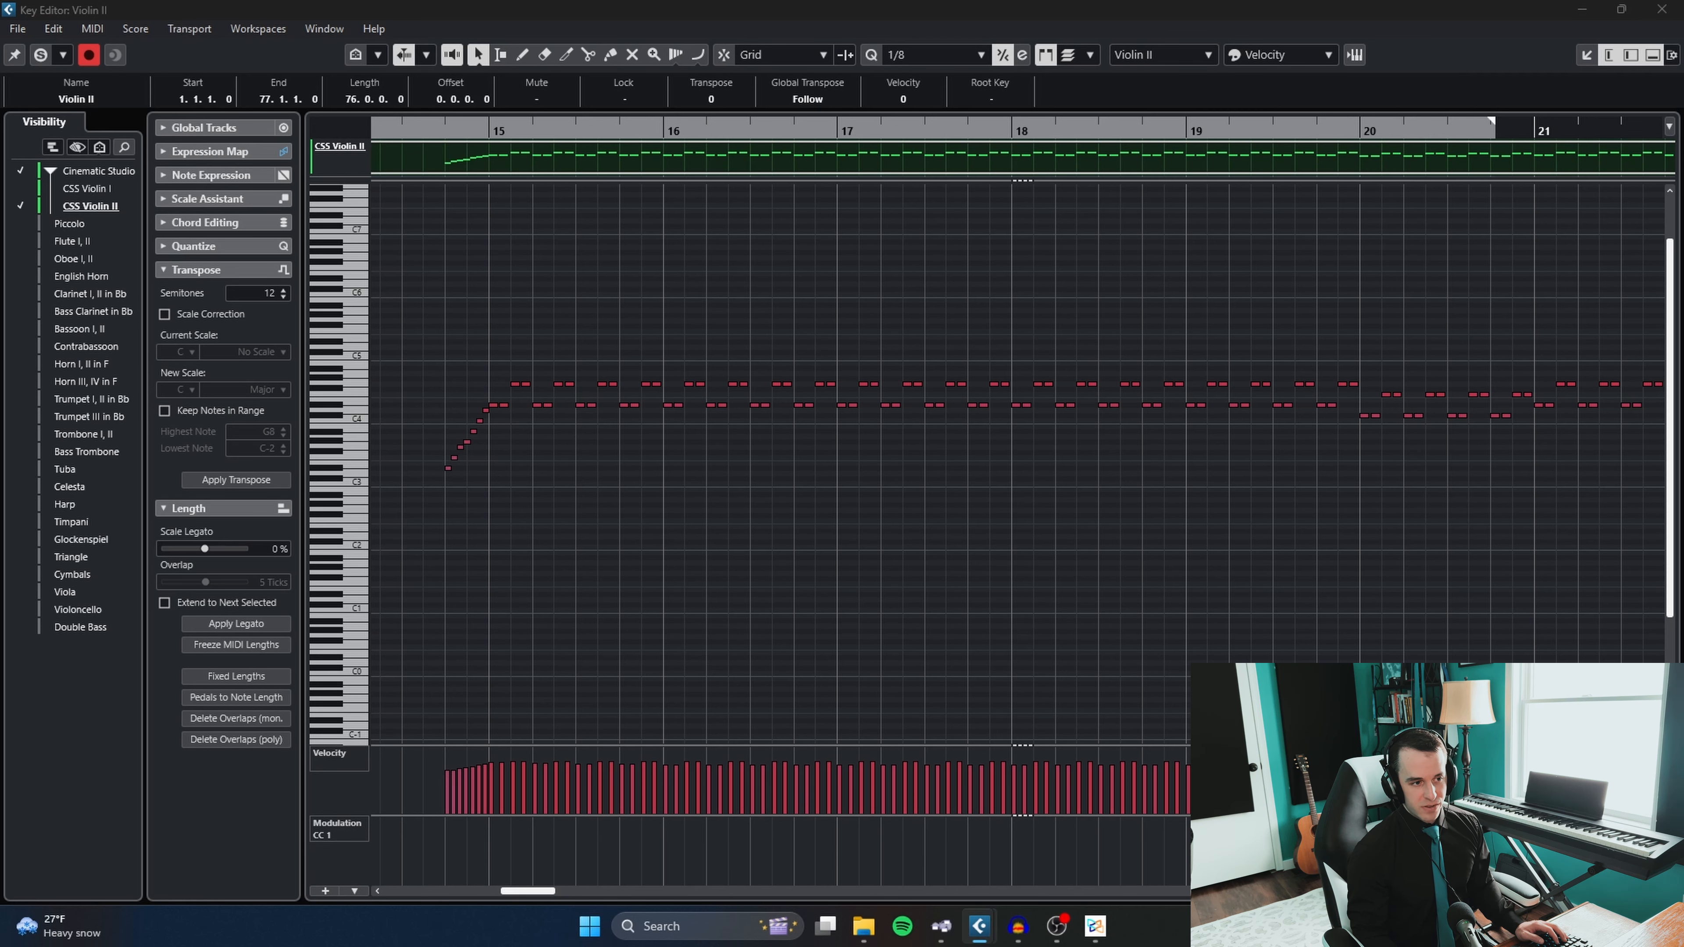
- Bring in CSS Viola's Neutron 4 Transient Shaper, try Precise mode, raise Attack and lower Sustain slightly, and return to Balanced
drag(1683, 127, 916, 175)
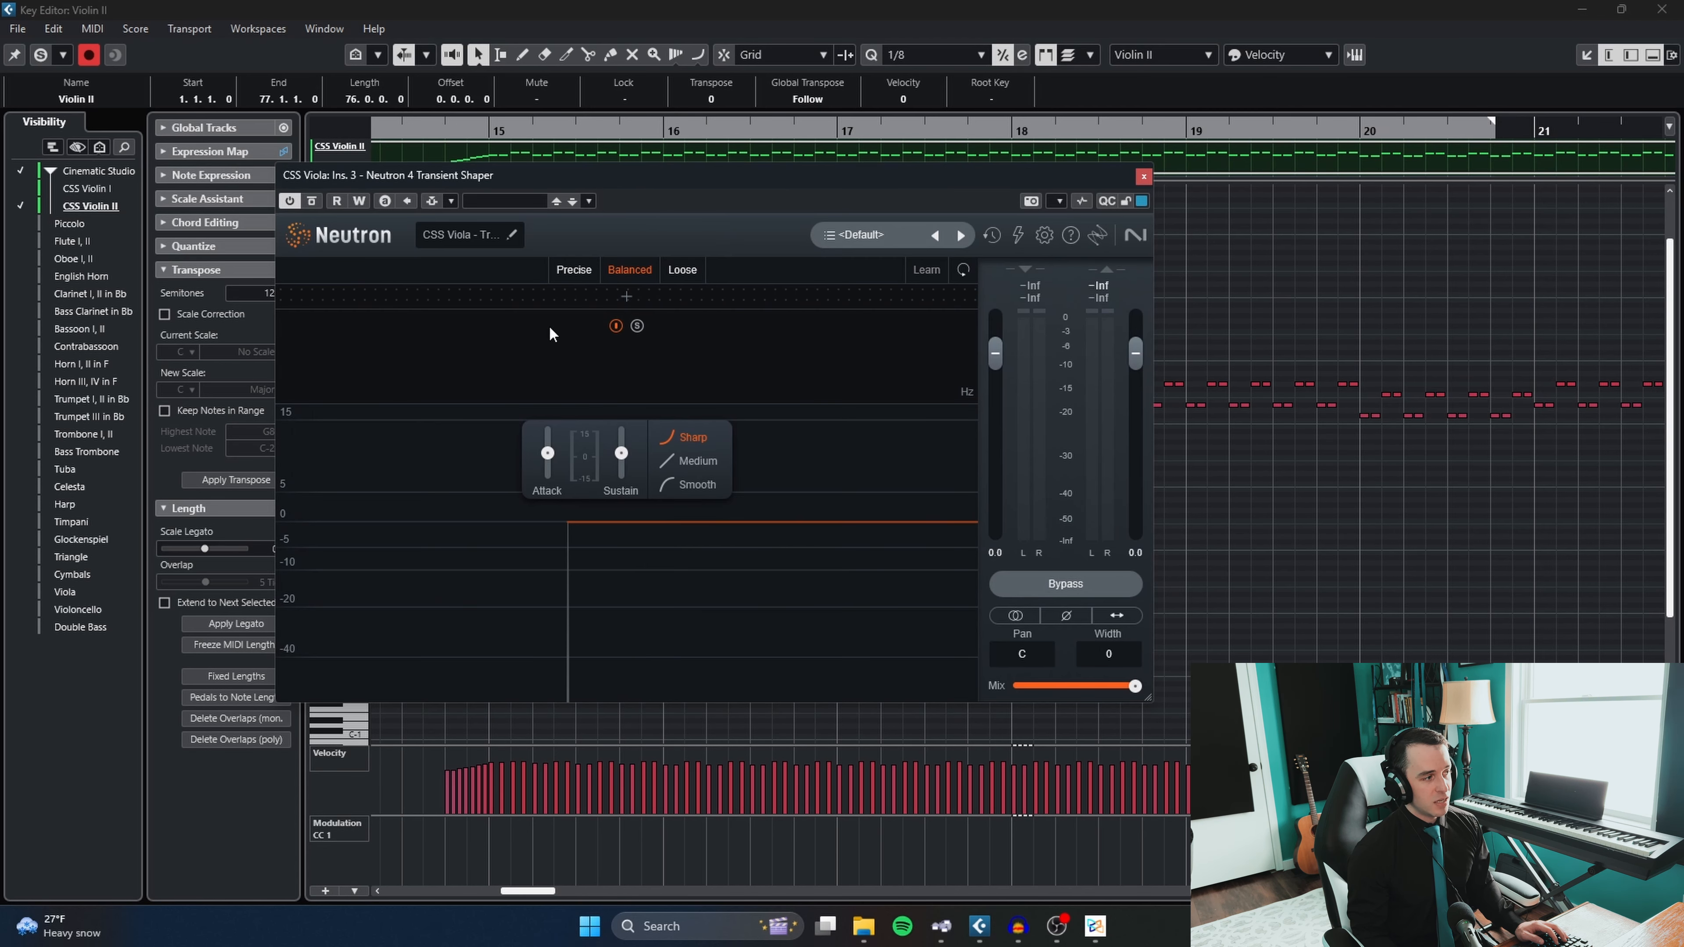
click(574, 269)
drag(548, 453, 565, 406)
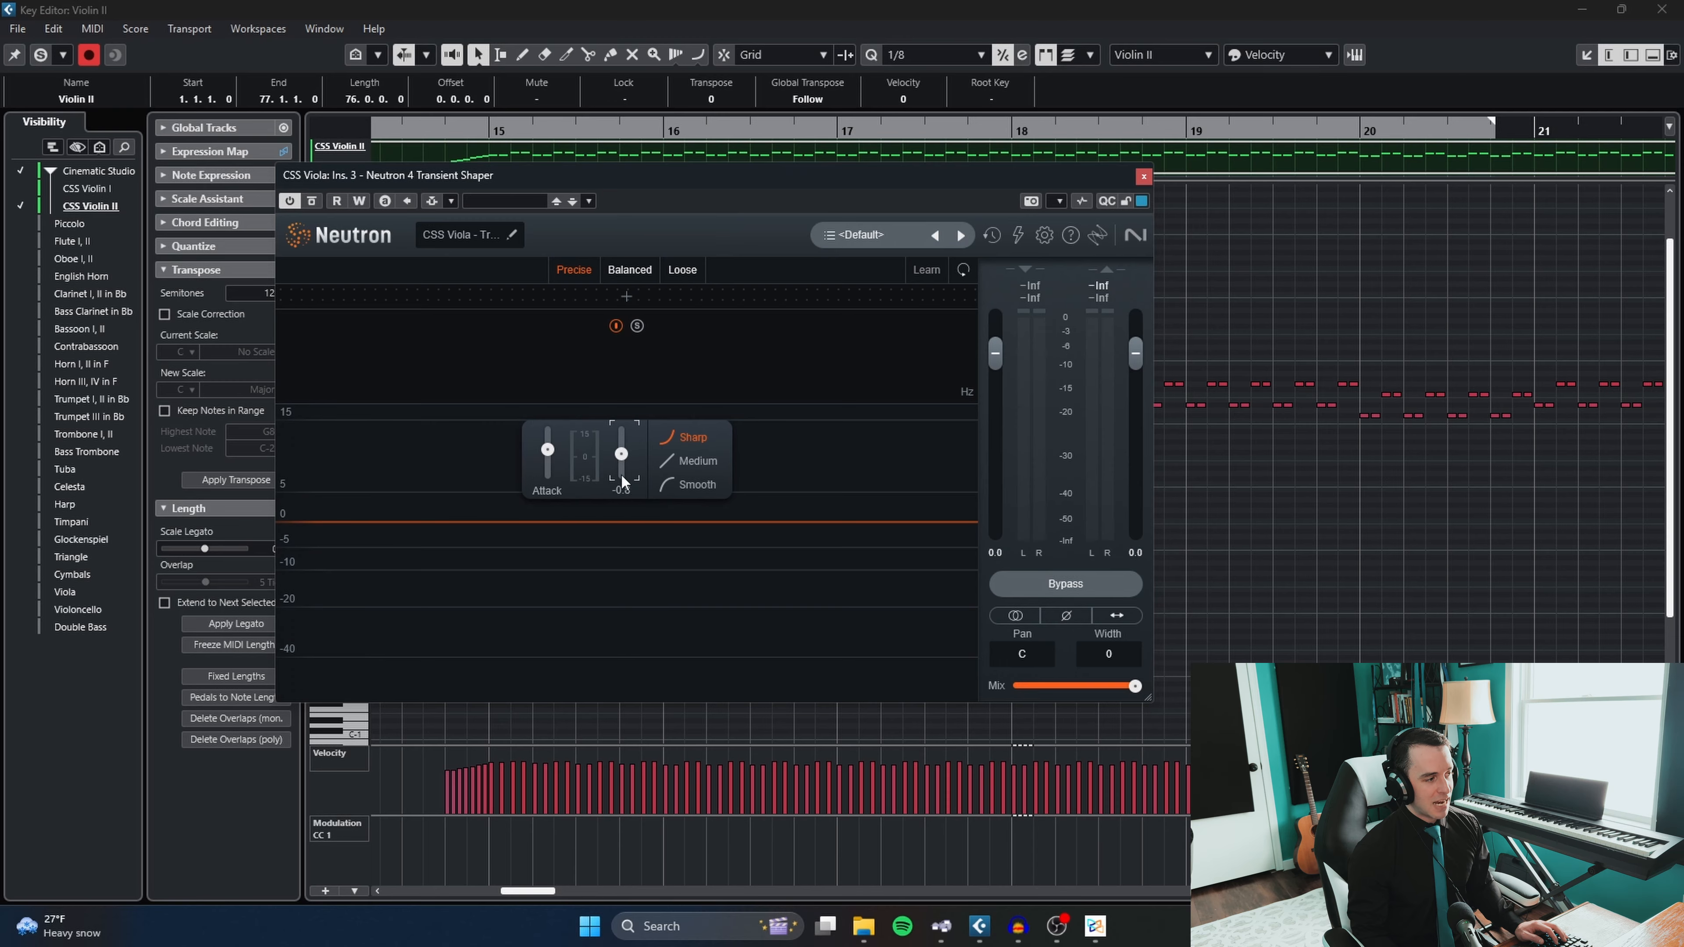
click(627, 270)
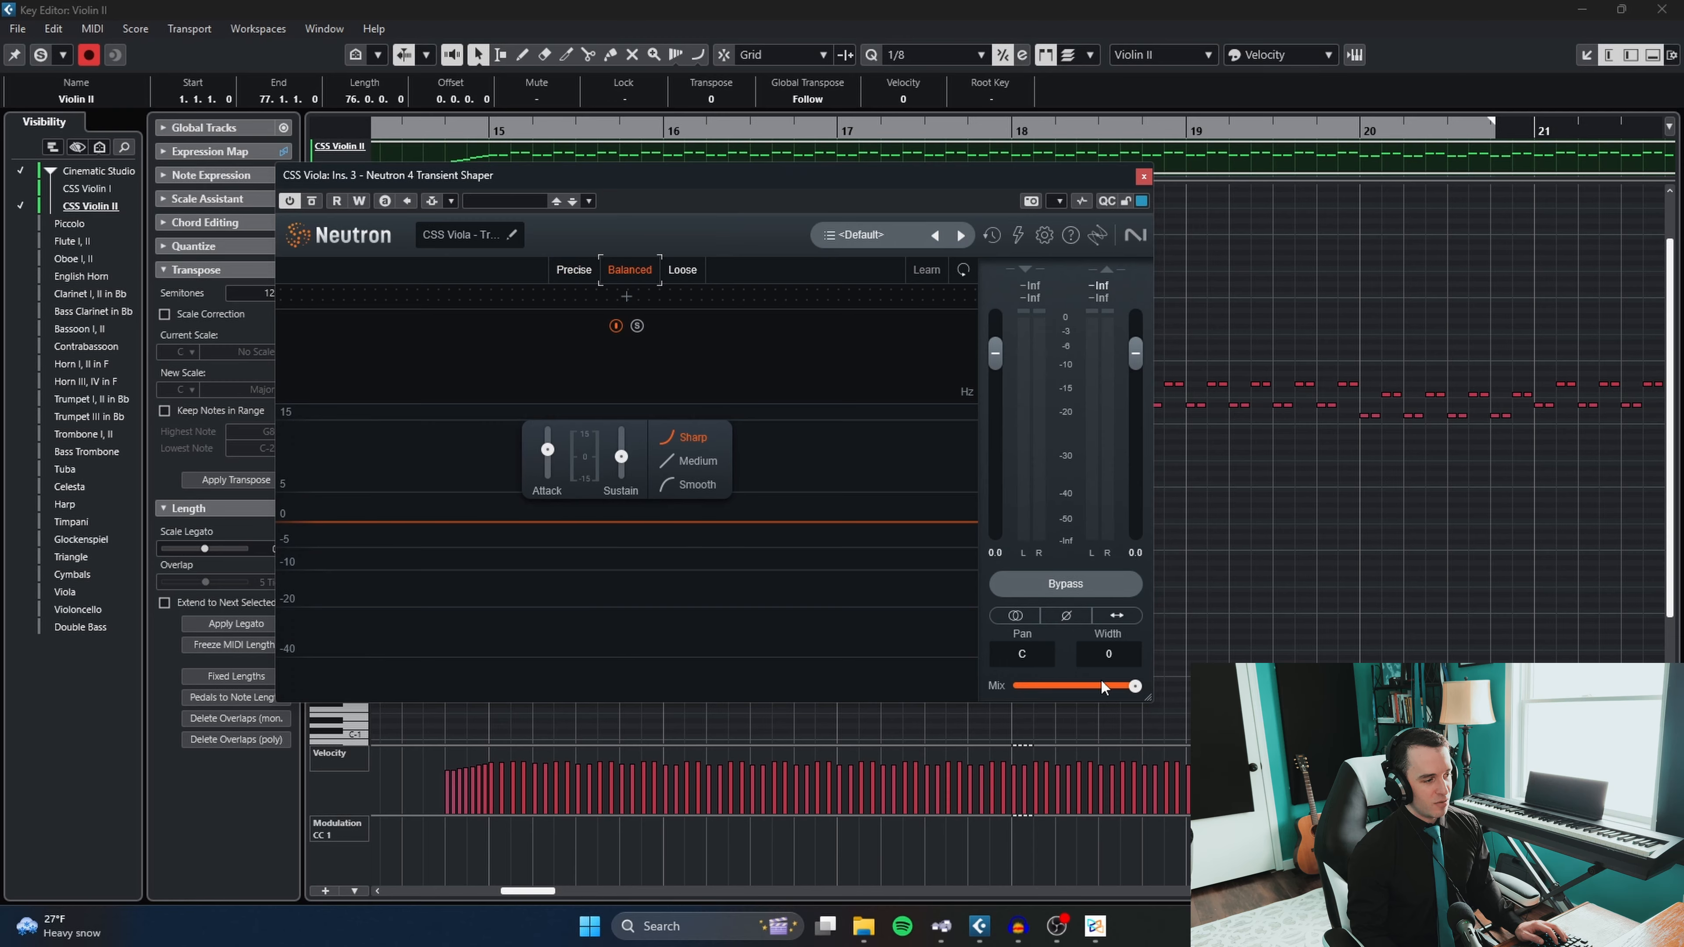
- Lower the Transient Shaper's mix to 0%, enable automation read and write, and return the mix to full
drag(1102, 687, 60, 697)
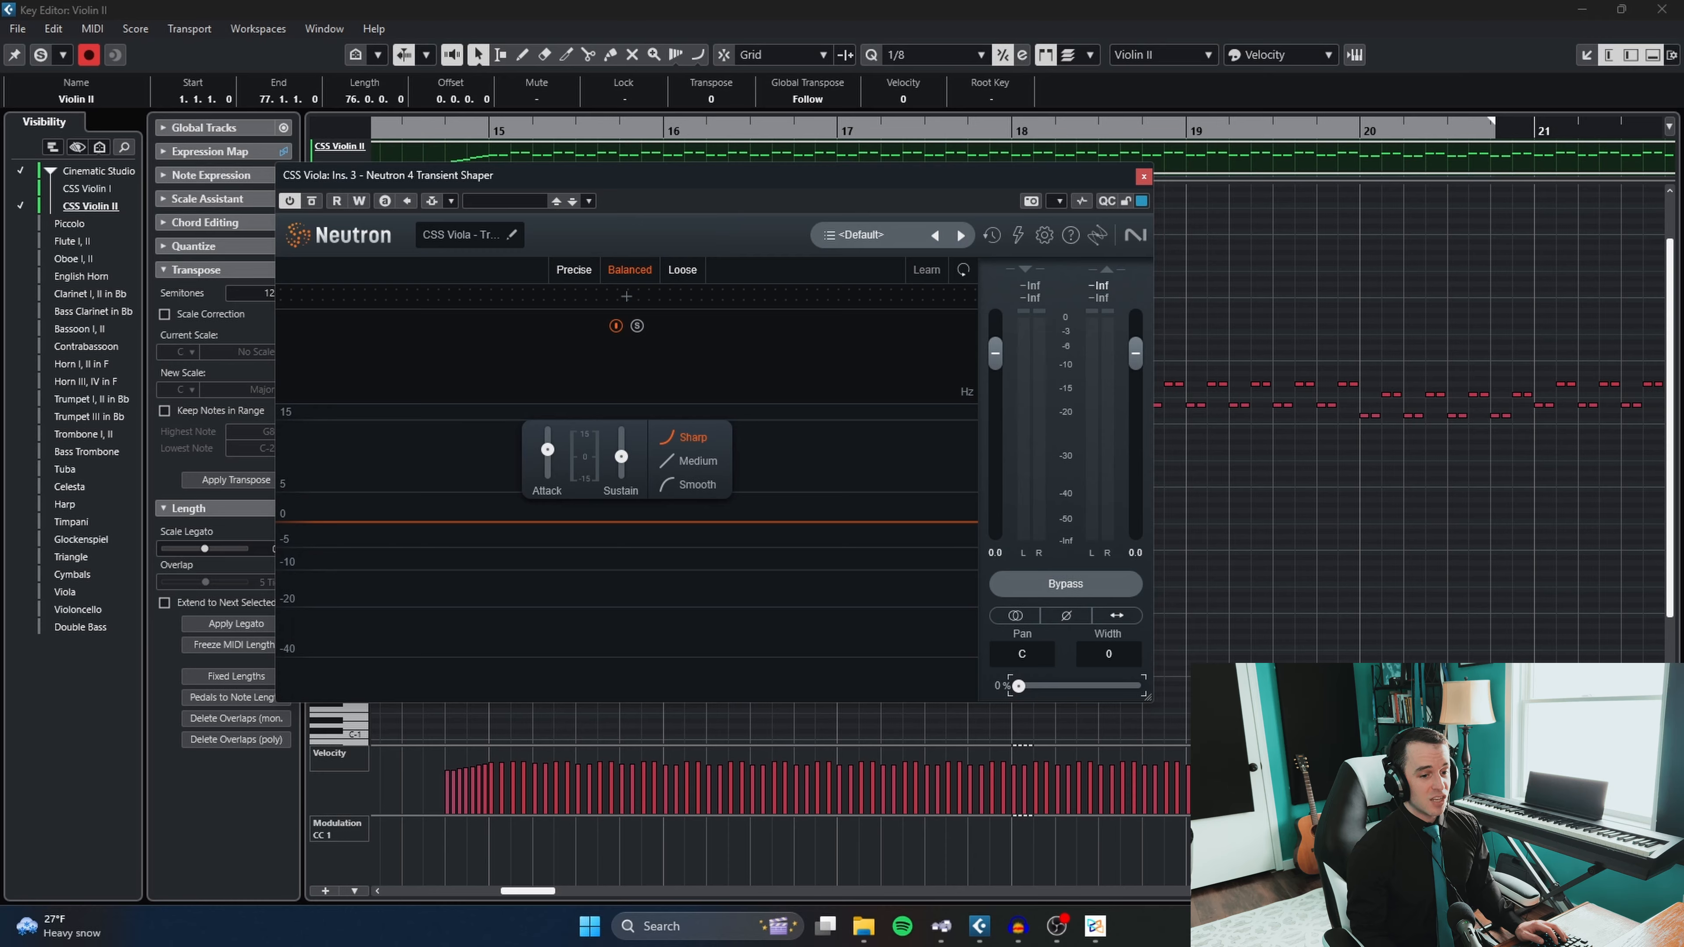
click(336, 200)
click(358, 201)
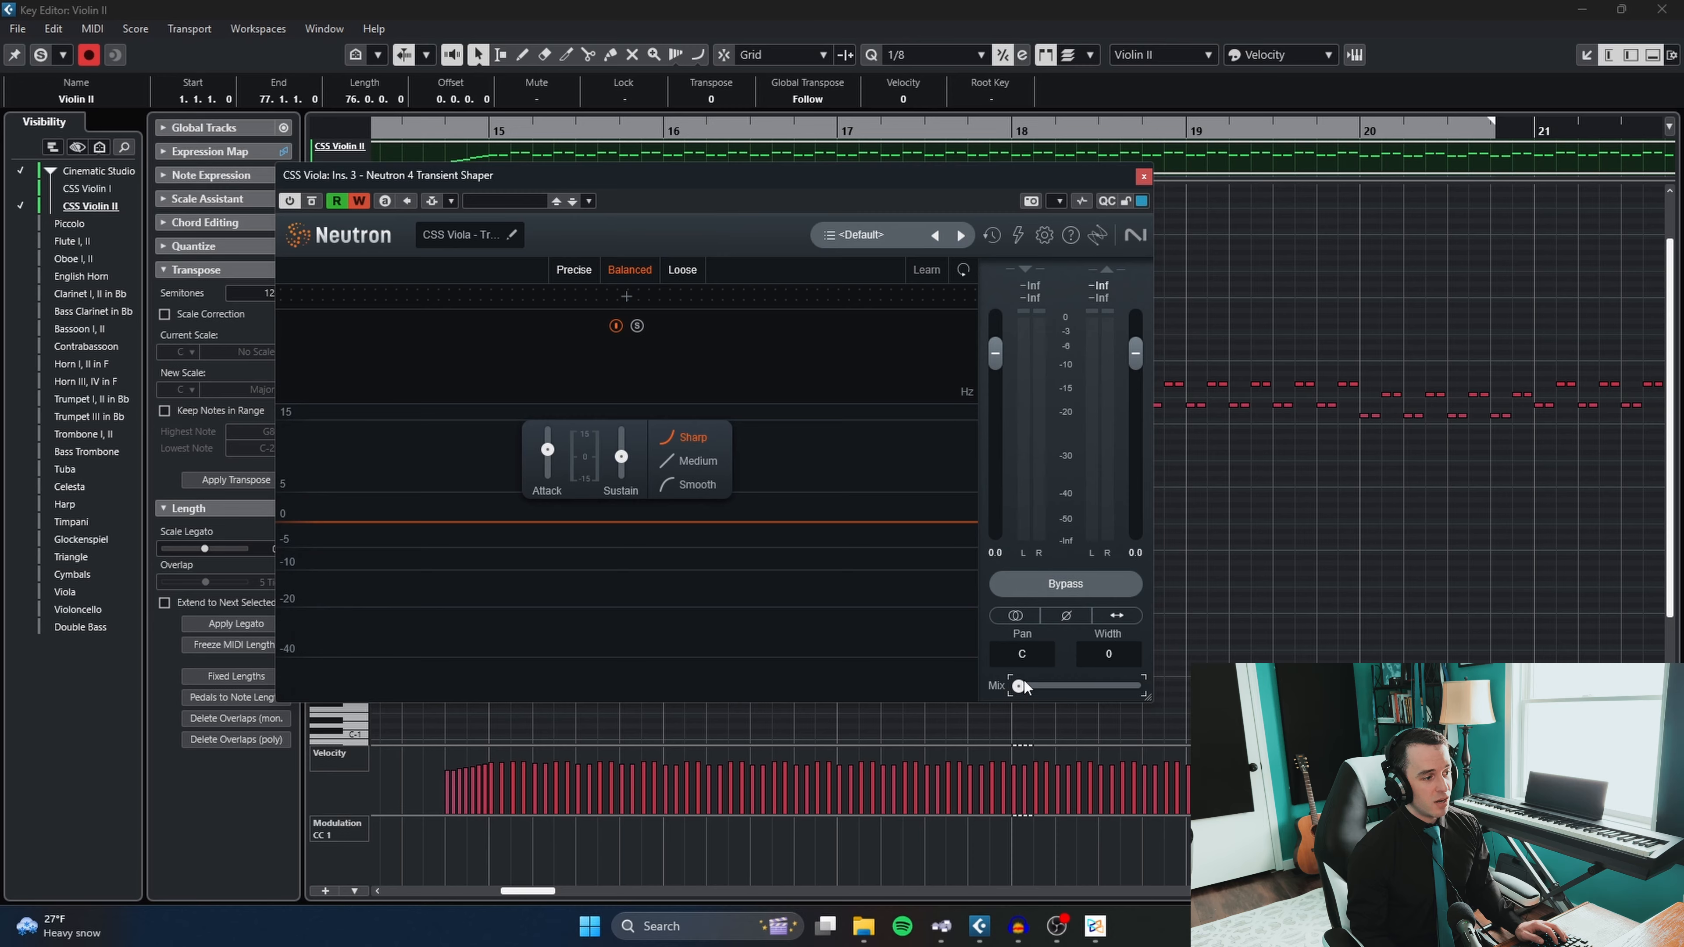
drag(1024, 686, 1135, 686)
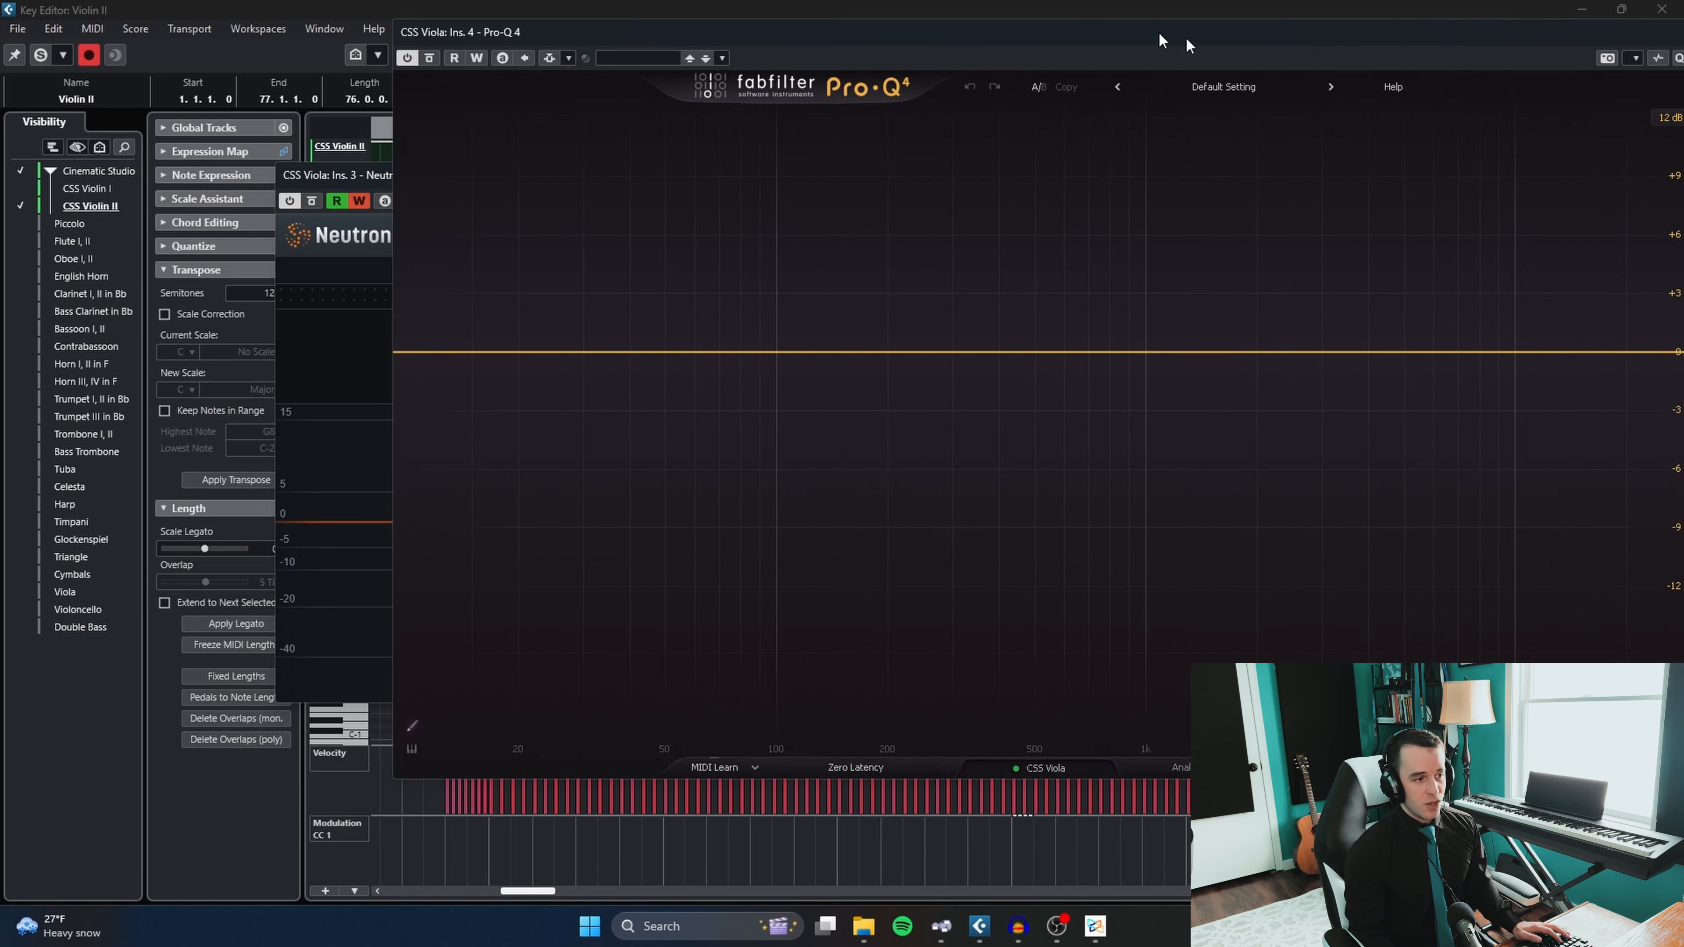
- In CSS Viola's Pro-Q 4, add a 24 dB/oct low cut near 139 Hz and a high shelf of about +3 dB at 10 kHz
drag(1185, 40, 863, 41)
drag(161, 358, 505, 380)
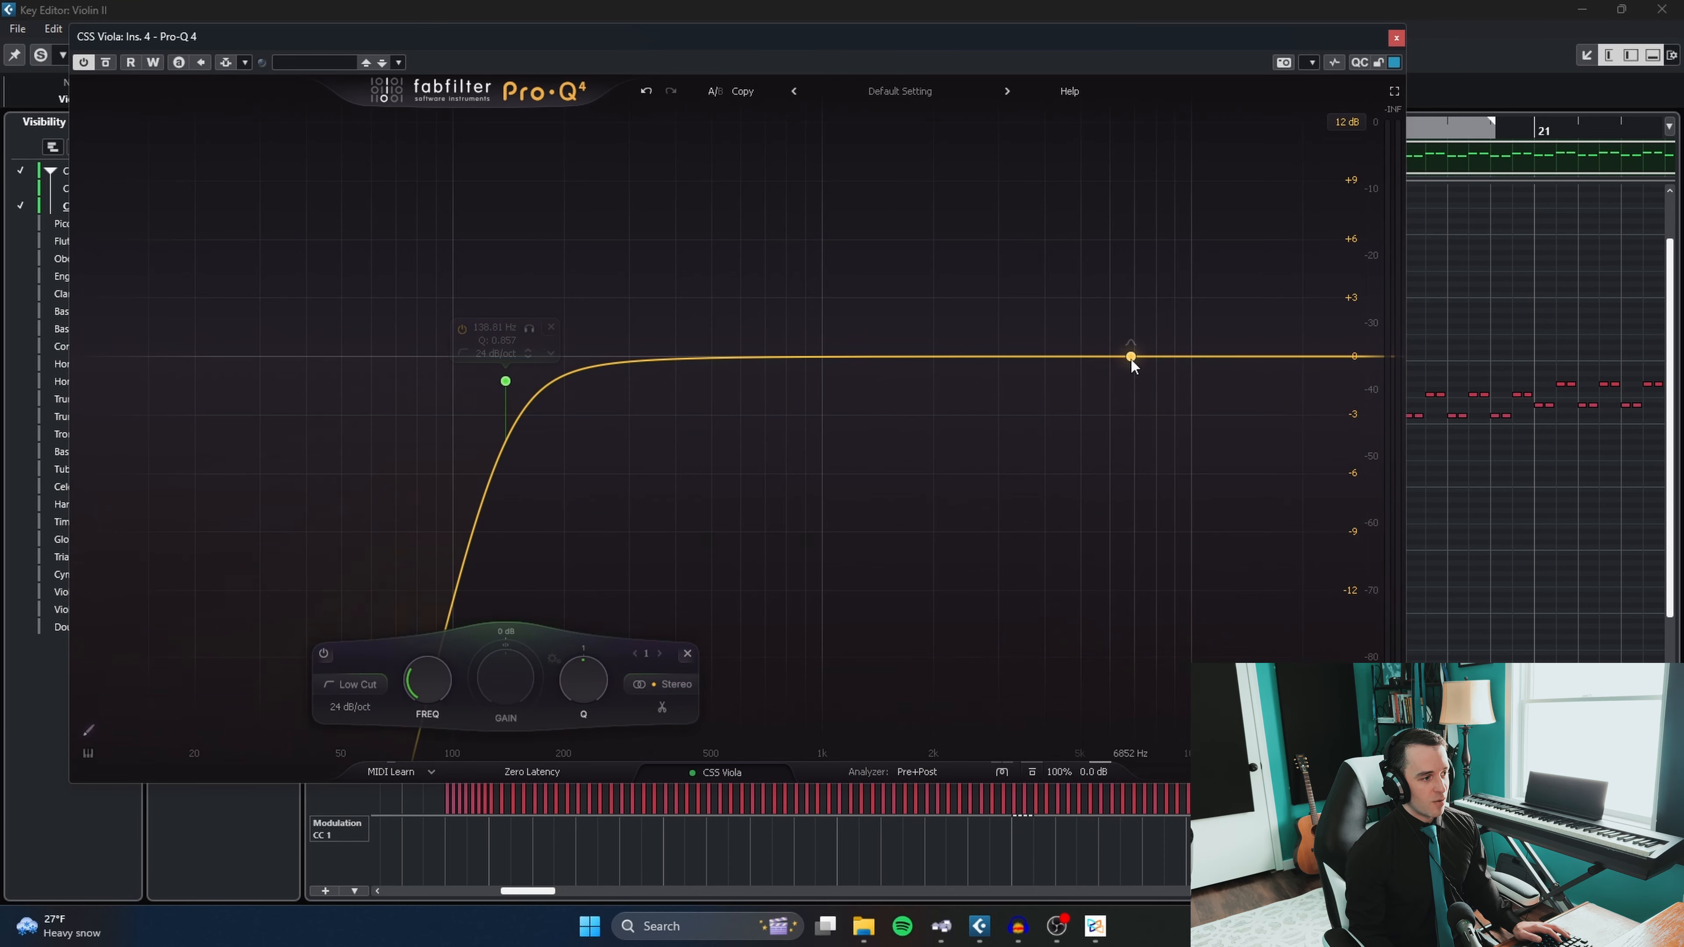
click(1162, 331)
click(1212, 276)
drag(1300, 358, 1192, 299)
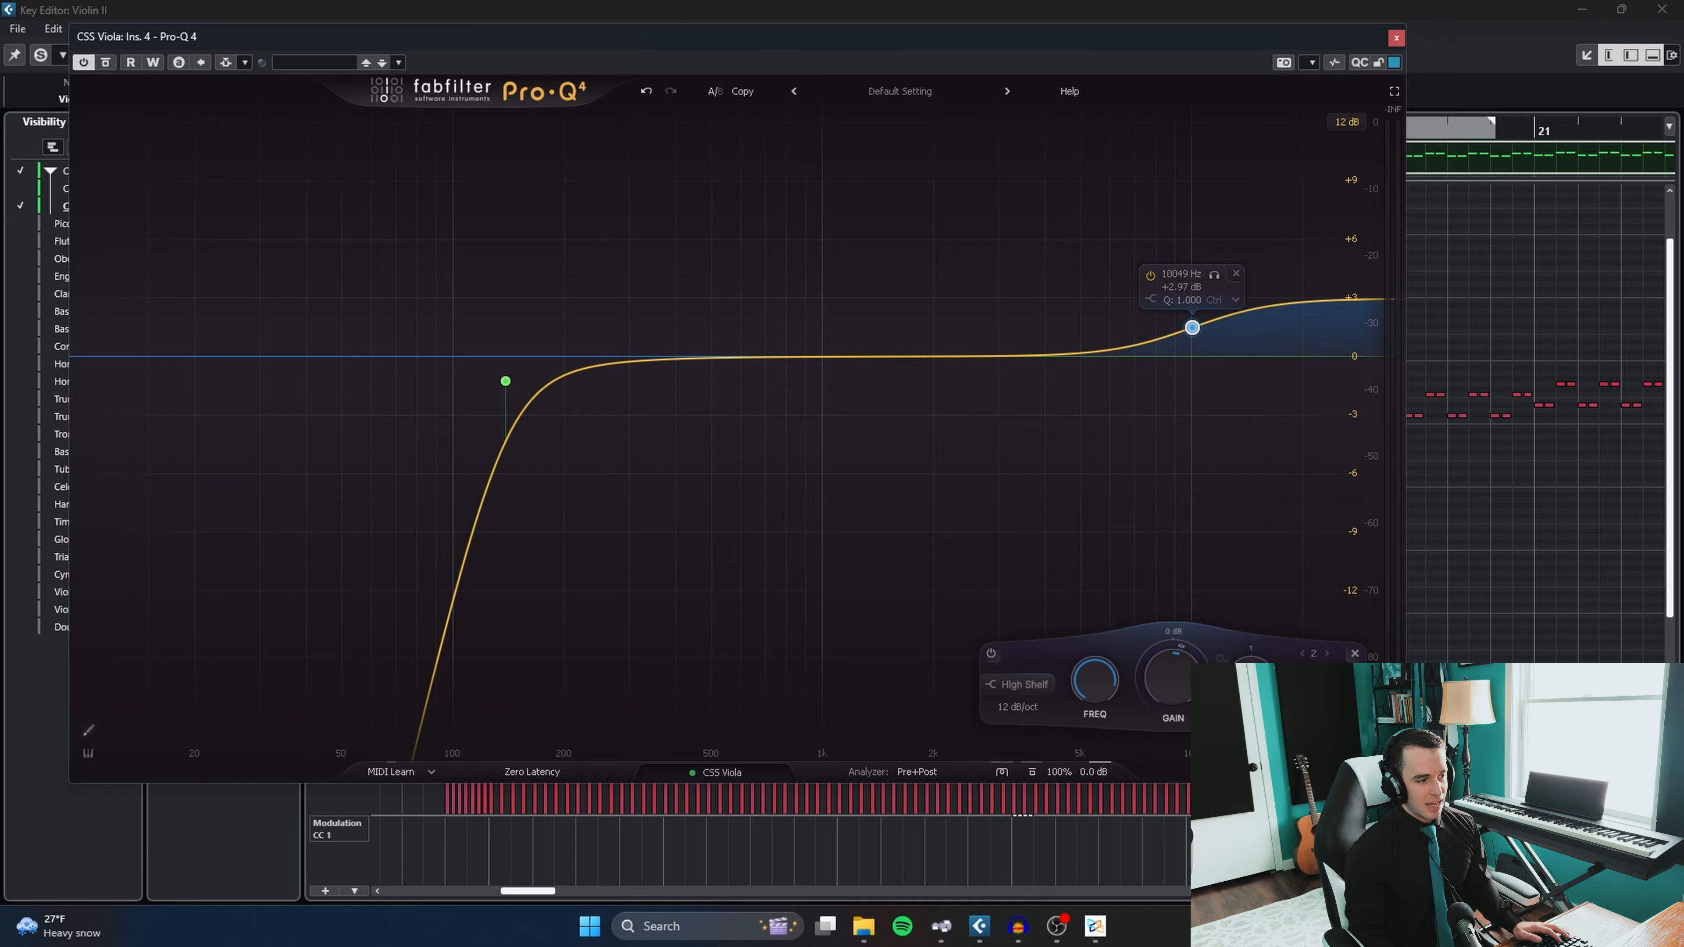
- Lower the Pro-Q 4 gain scale to 0% and bring it back up to 92%
mouse_move(1058, 770)
drag(1072, 733, 1054, 734)
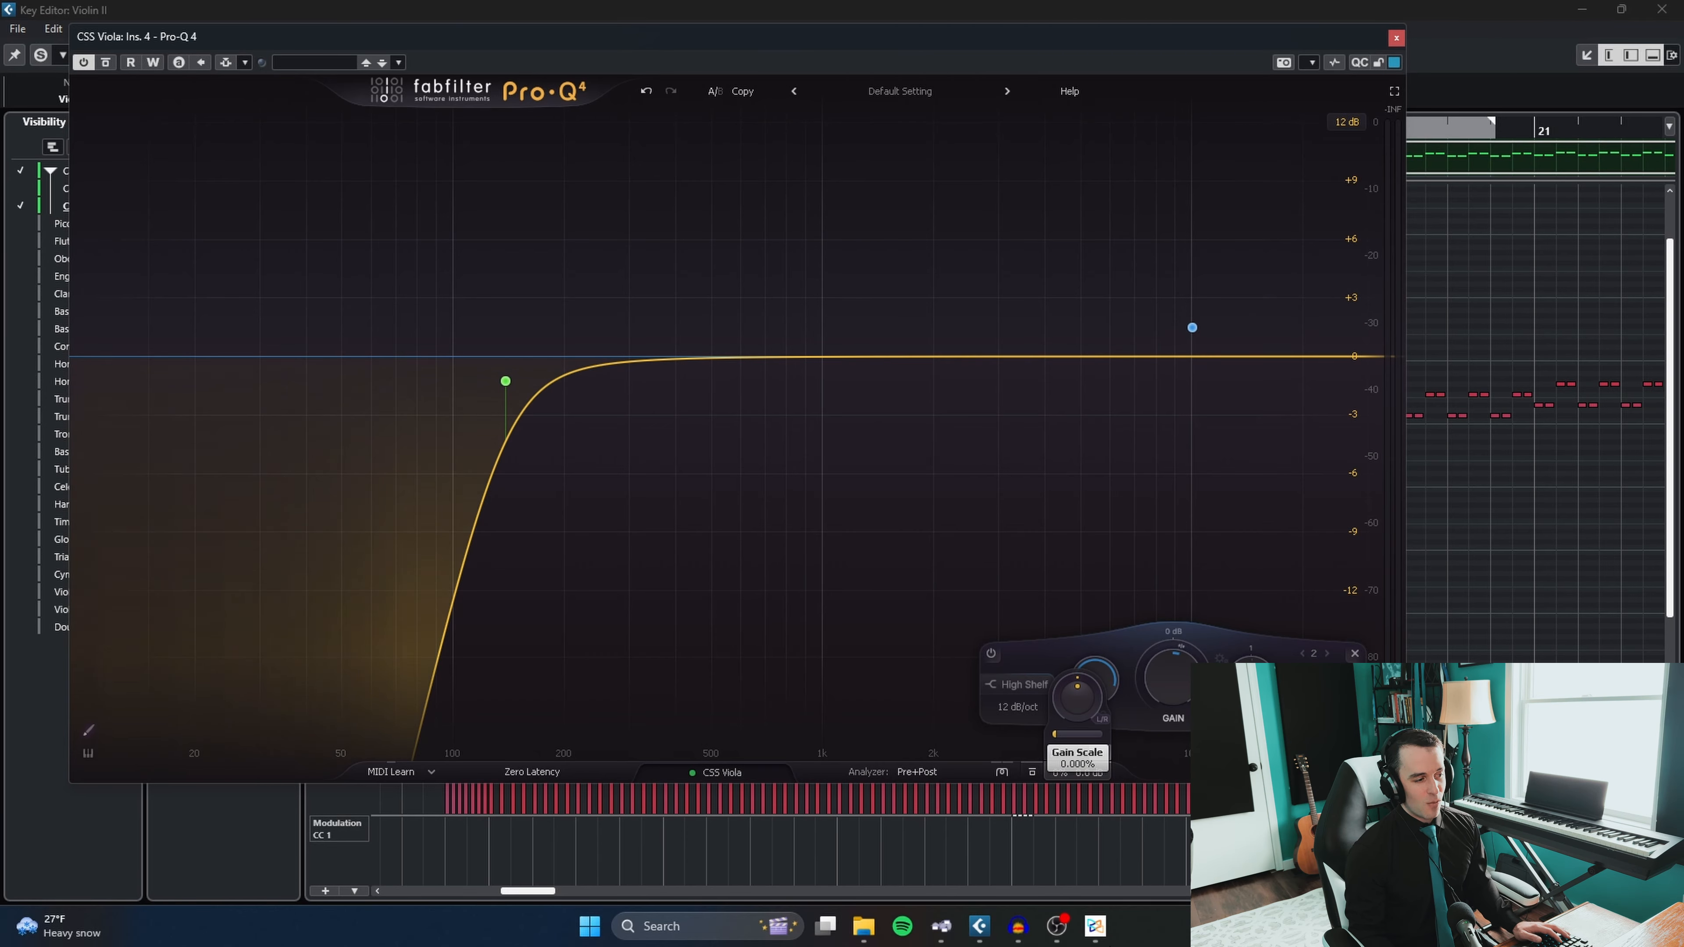
drag(1116, 946, 1132, 825)
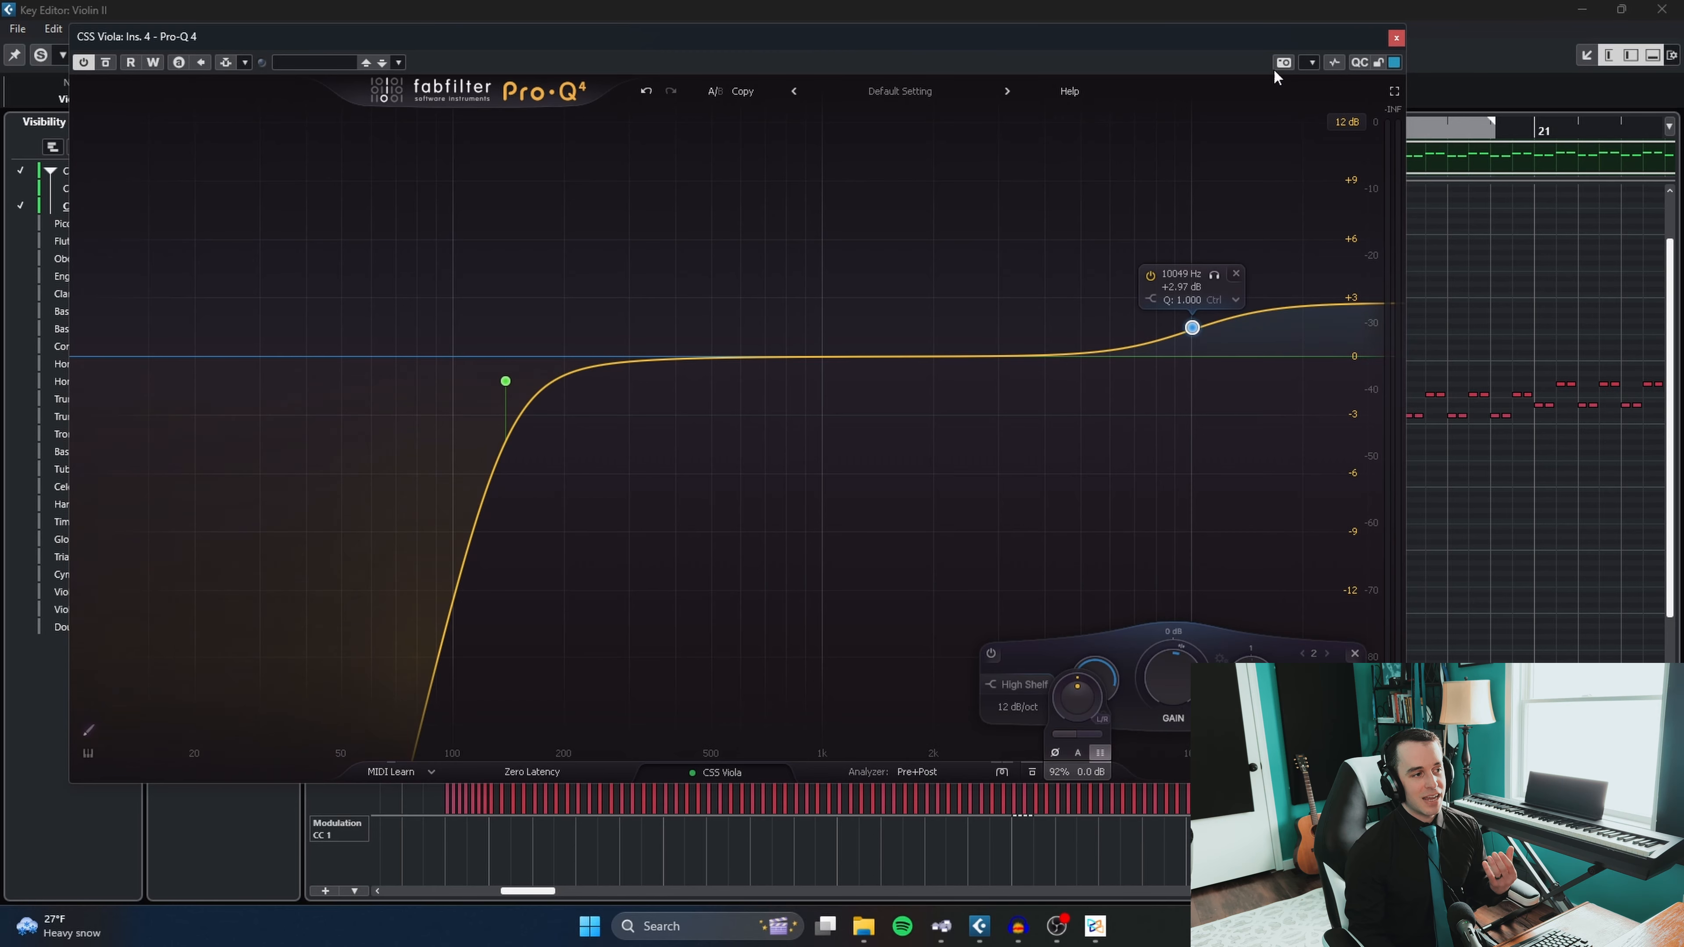
- Close the Pro-Q 4 and Neutron plug-in windows and the Violin II Key Editor
click(1395, 40)
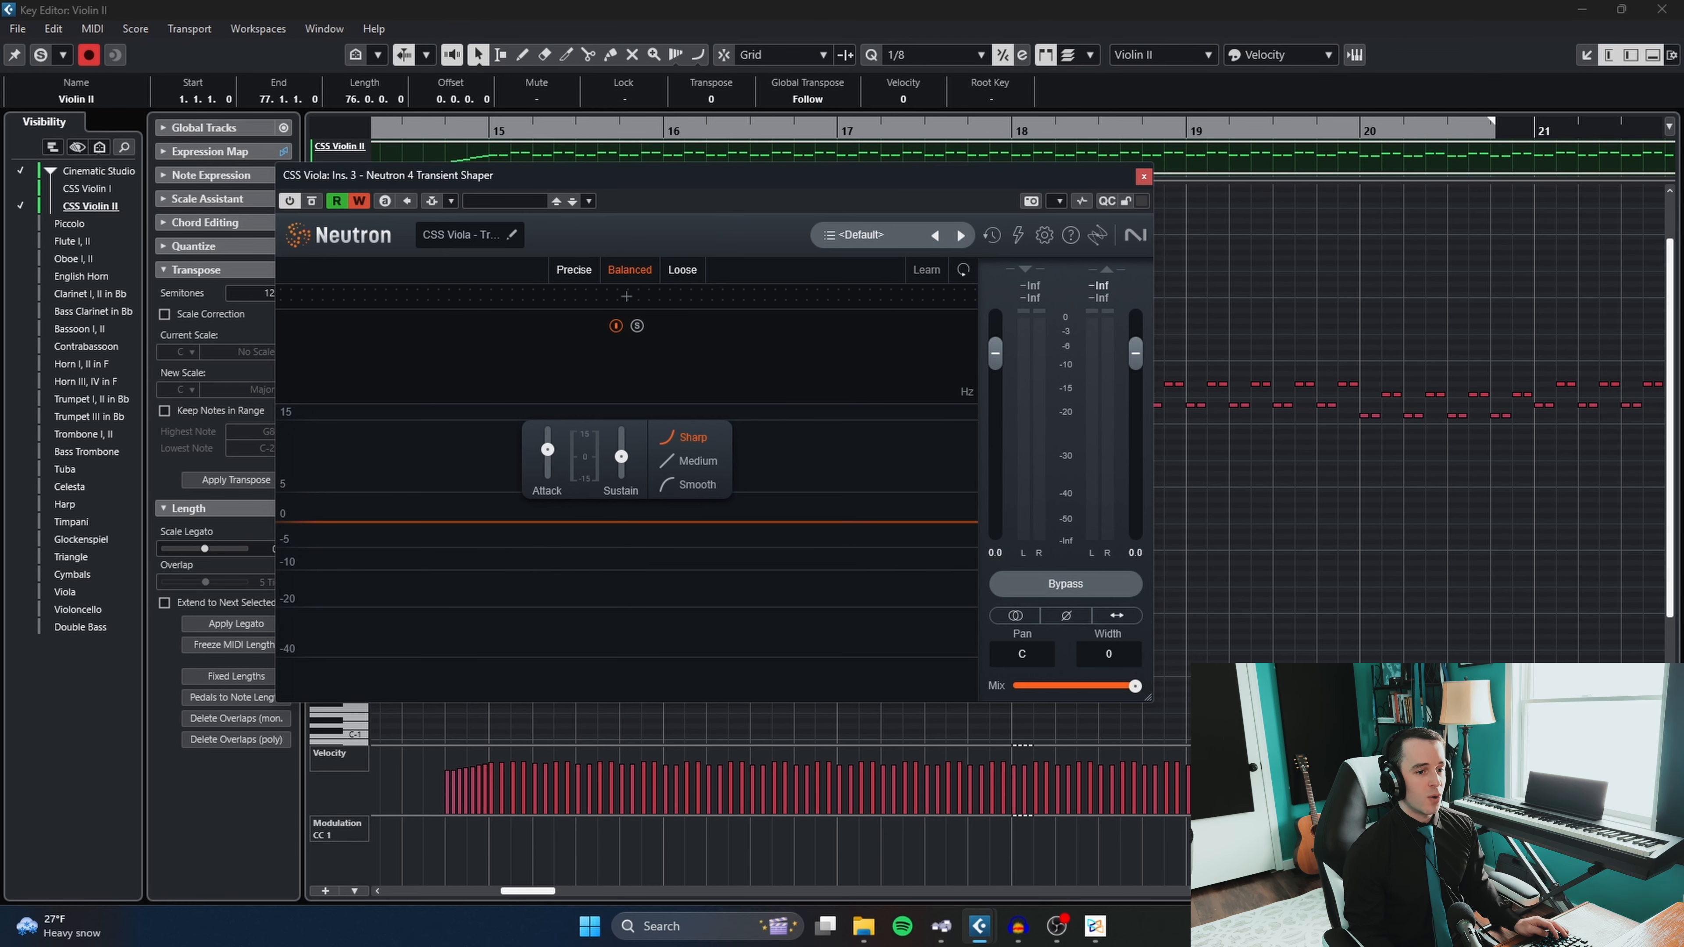
click(1145, 176)
click(1129, 207)
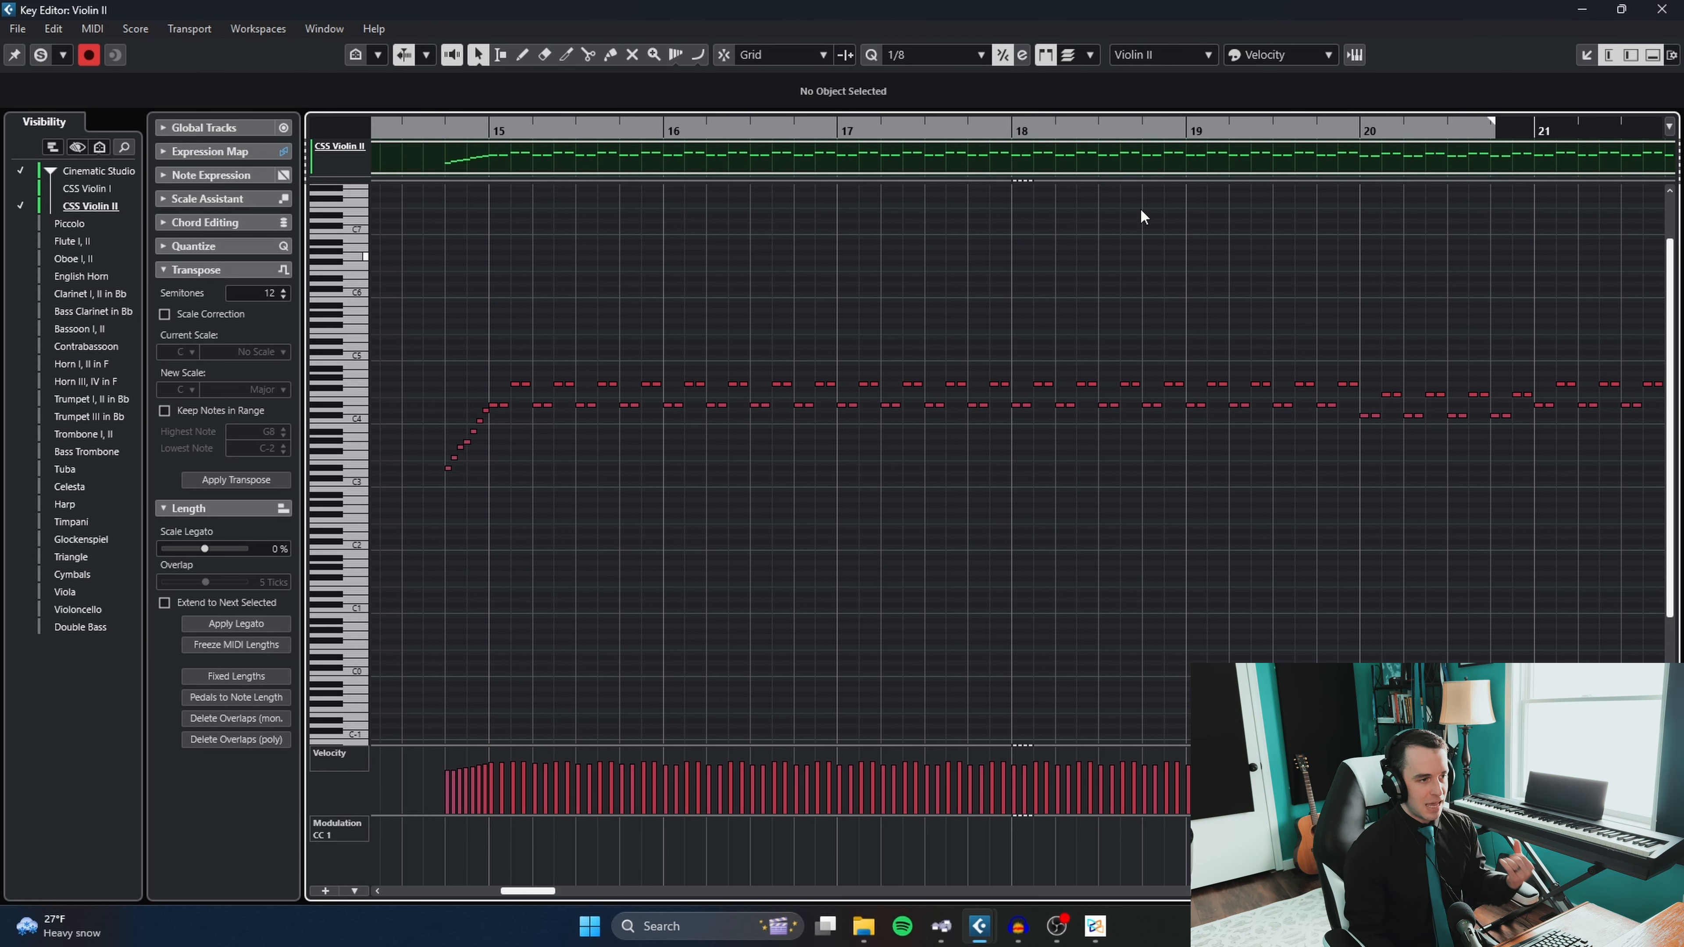
click(1663, 9)
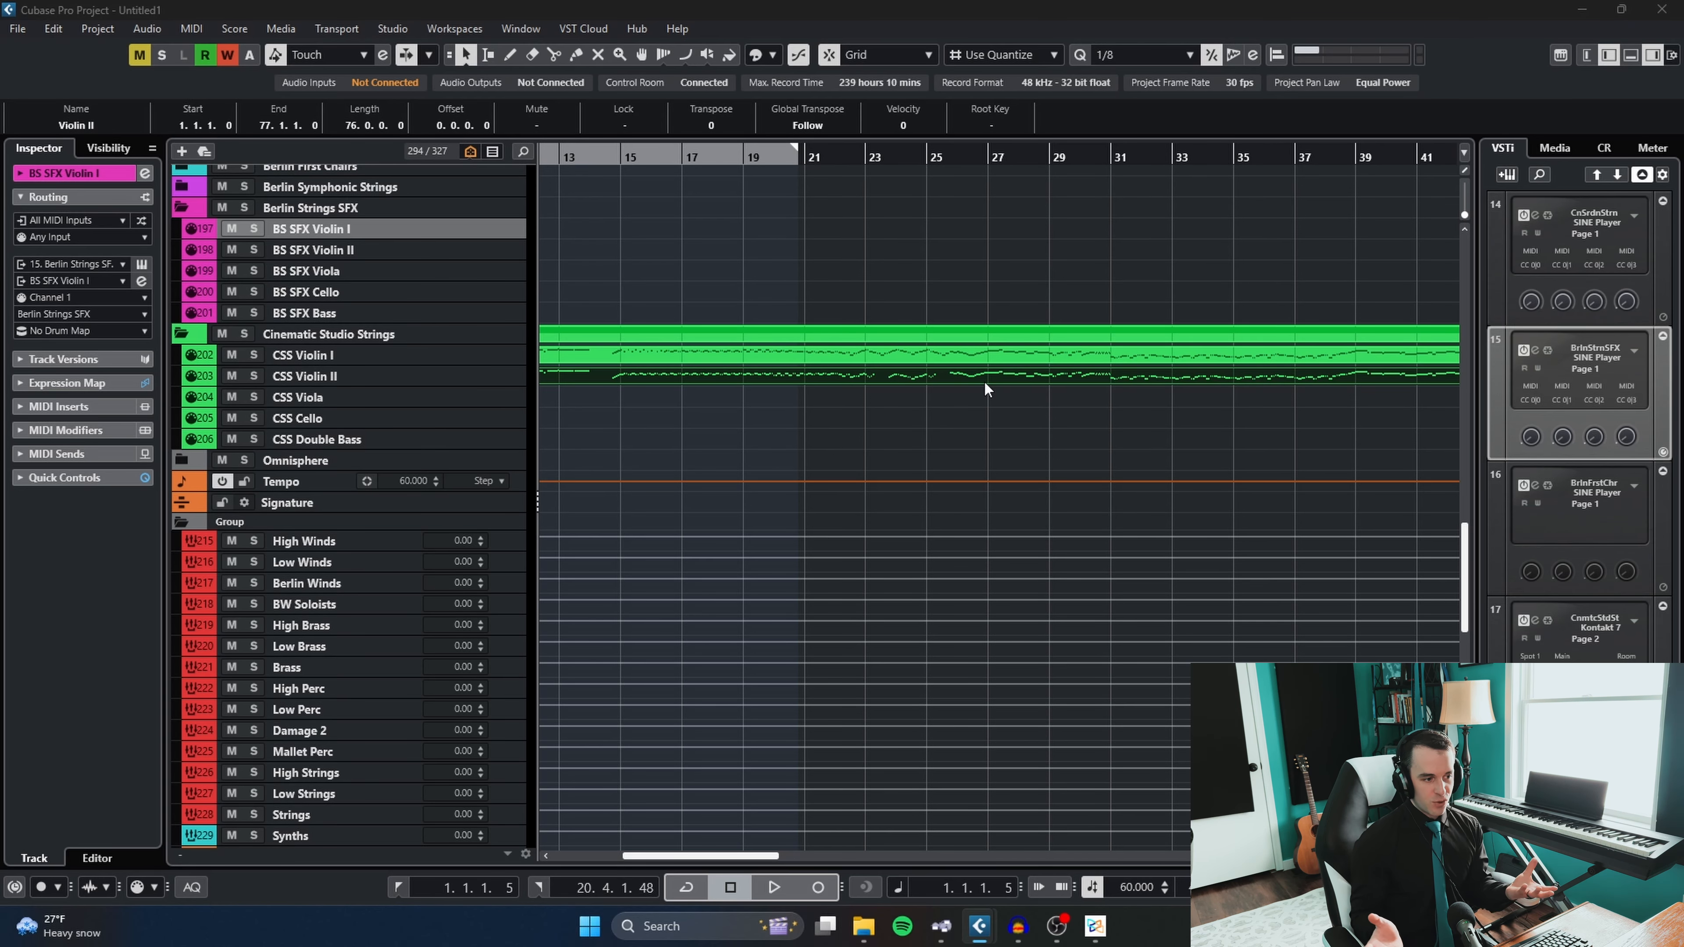
- Select the CSS Violin I track and look through the template's string, percussion and brass tracks
click(330, 358)
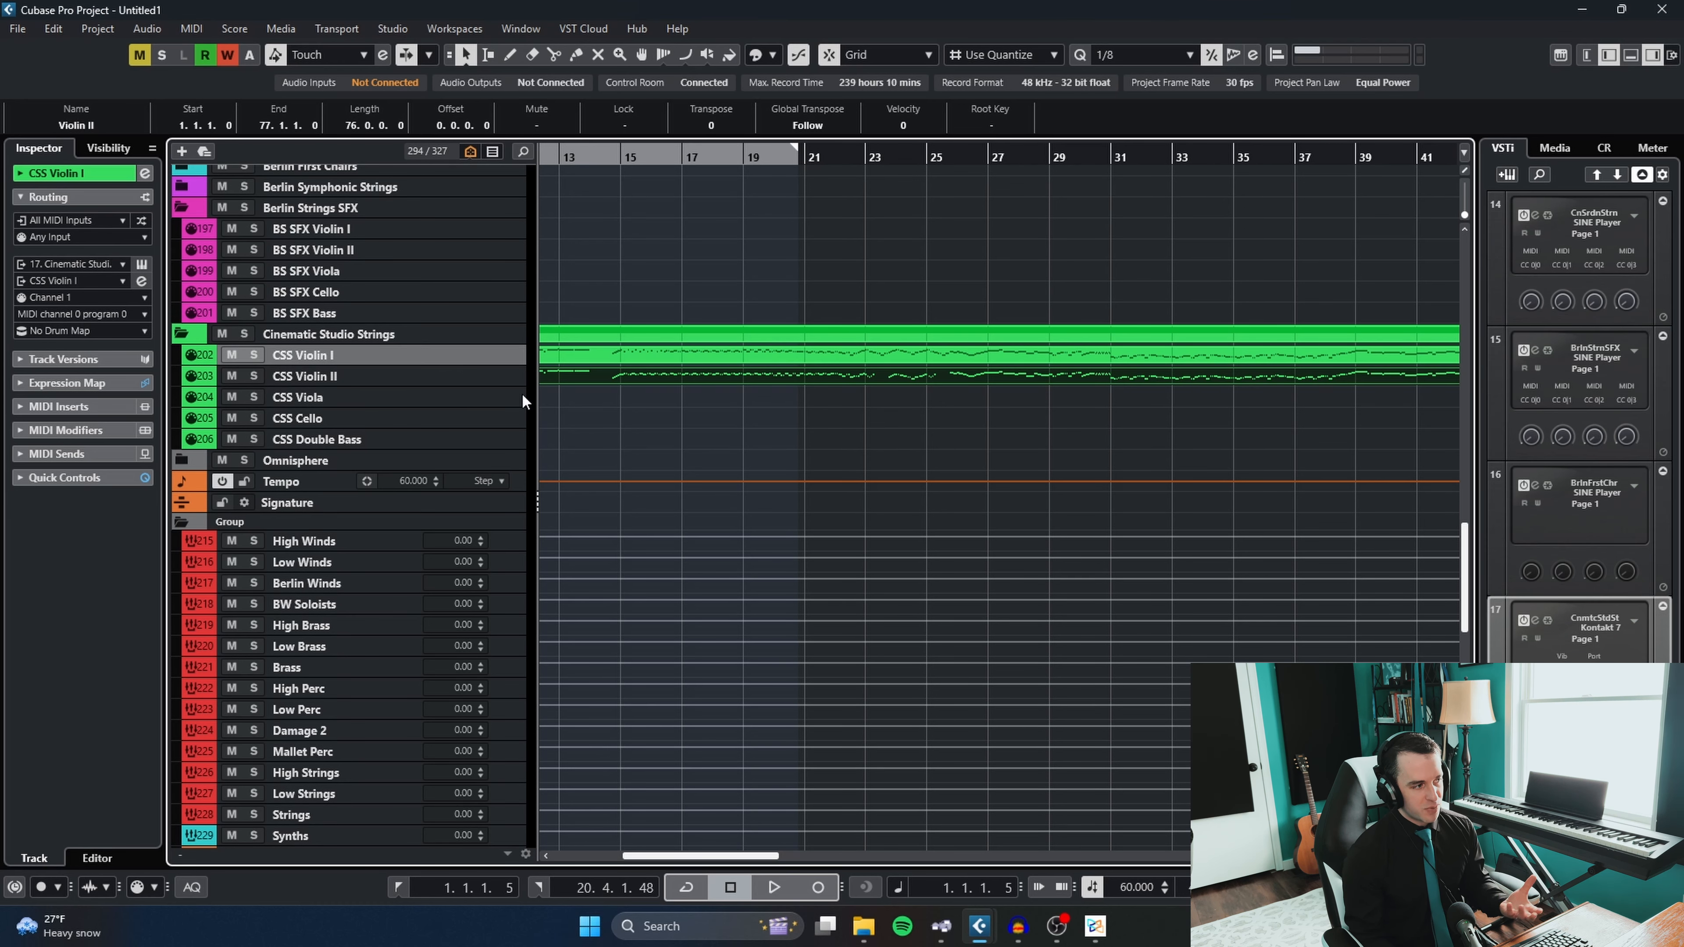
scroll(800, 365, left, 10)
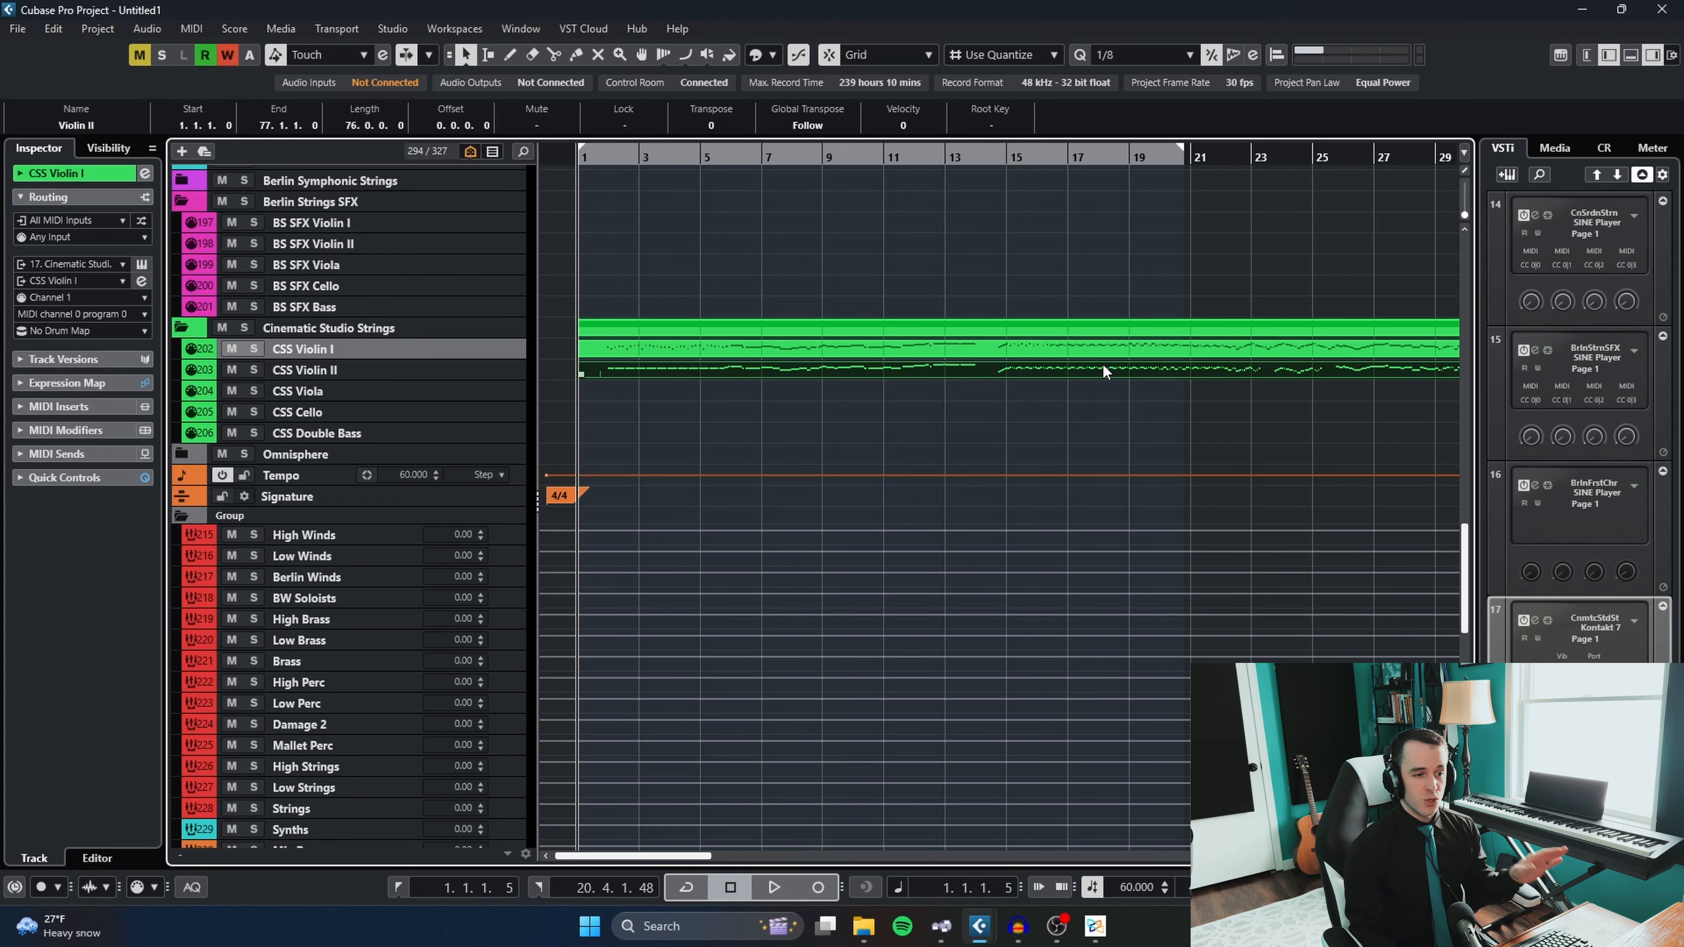
scroll(1102, 429, up, 9)
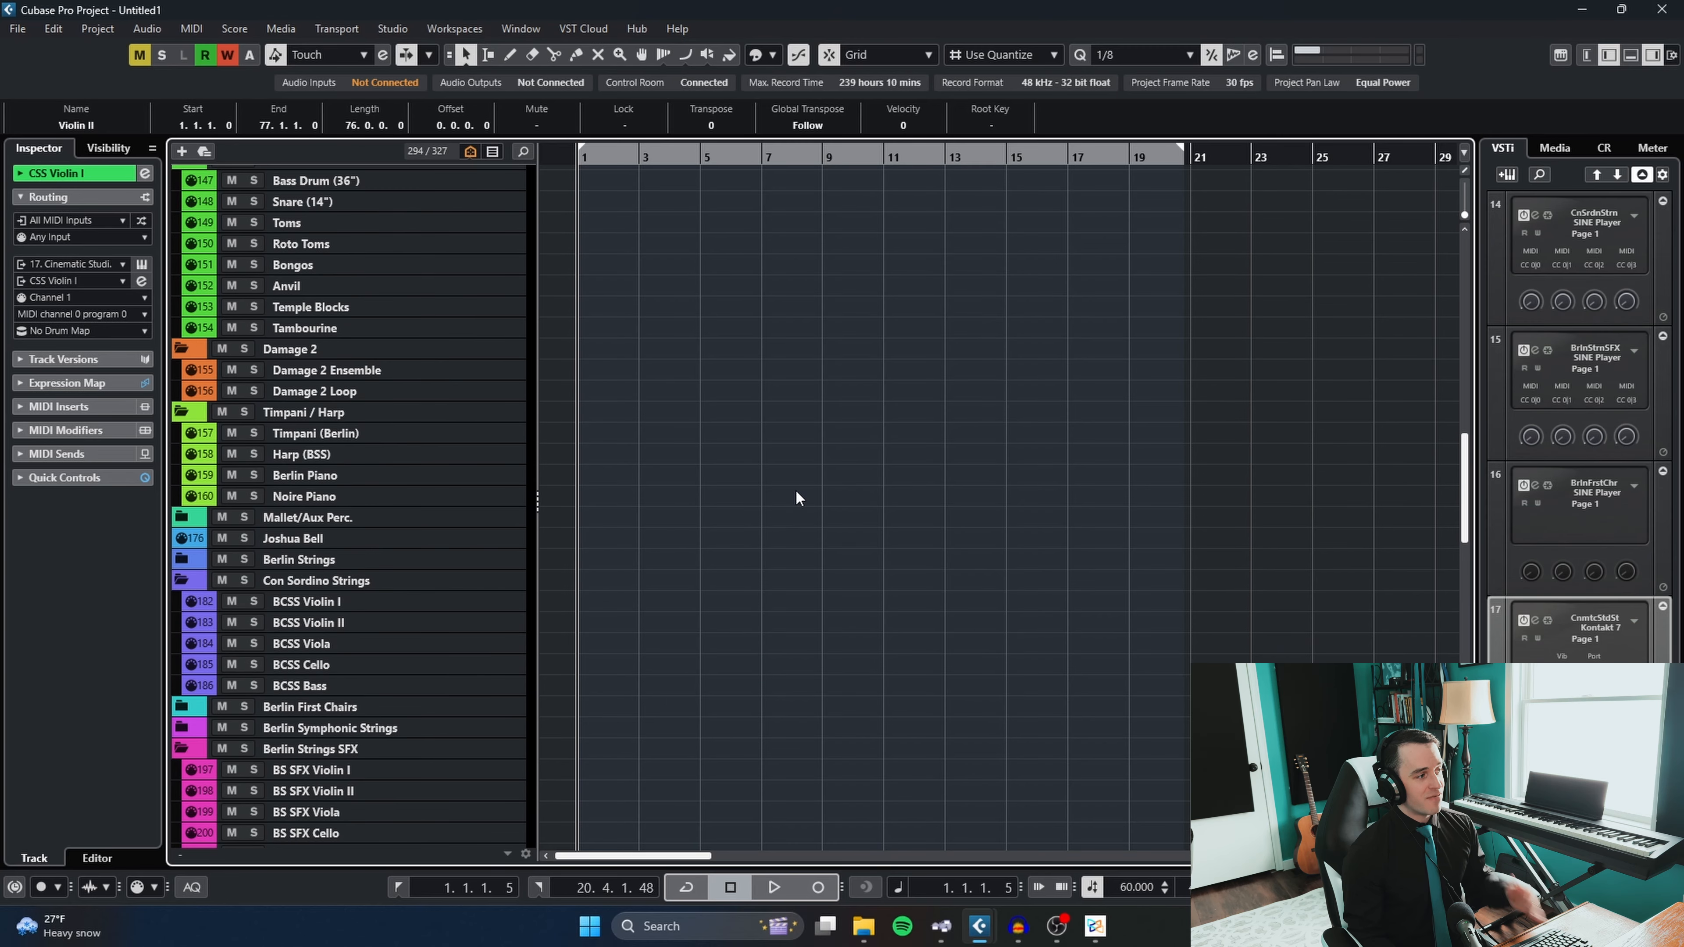
key(g)
scroll(703, 514, up, 9)
scroll(545, 409, up, 6)
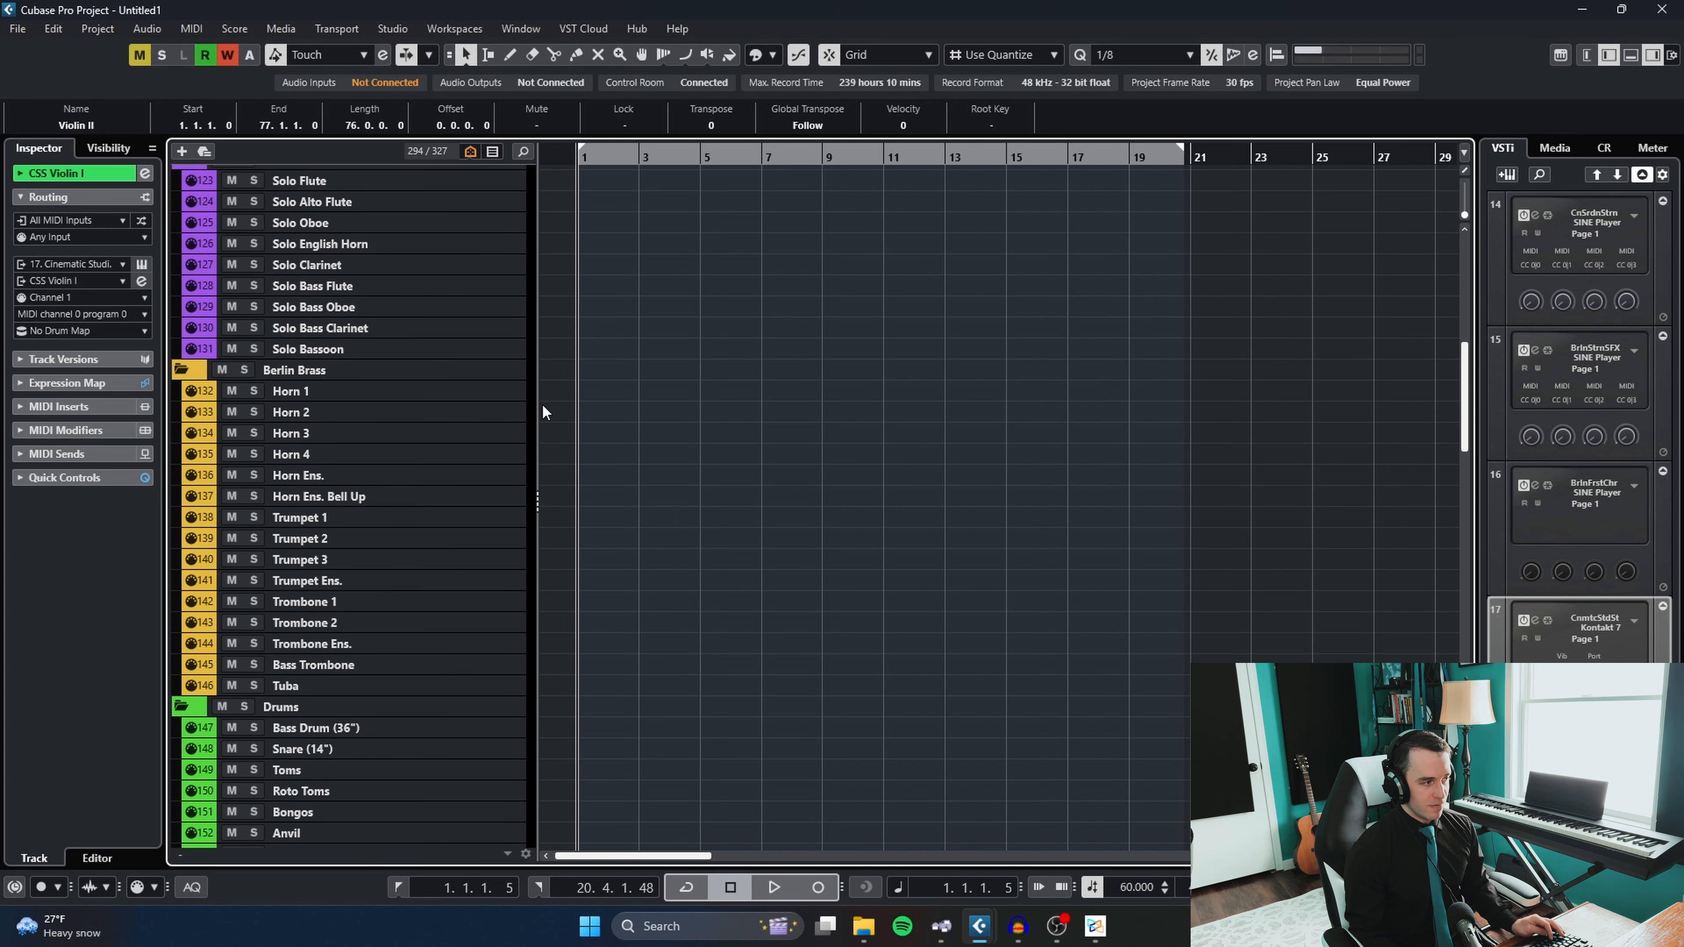
- Set the left locator to 0.3.1 and draw empty parts on Horn 1, Horn 3 and Horn 4 starting before bar 1
drag(599, 166, 572, 166)
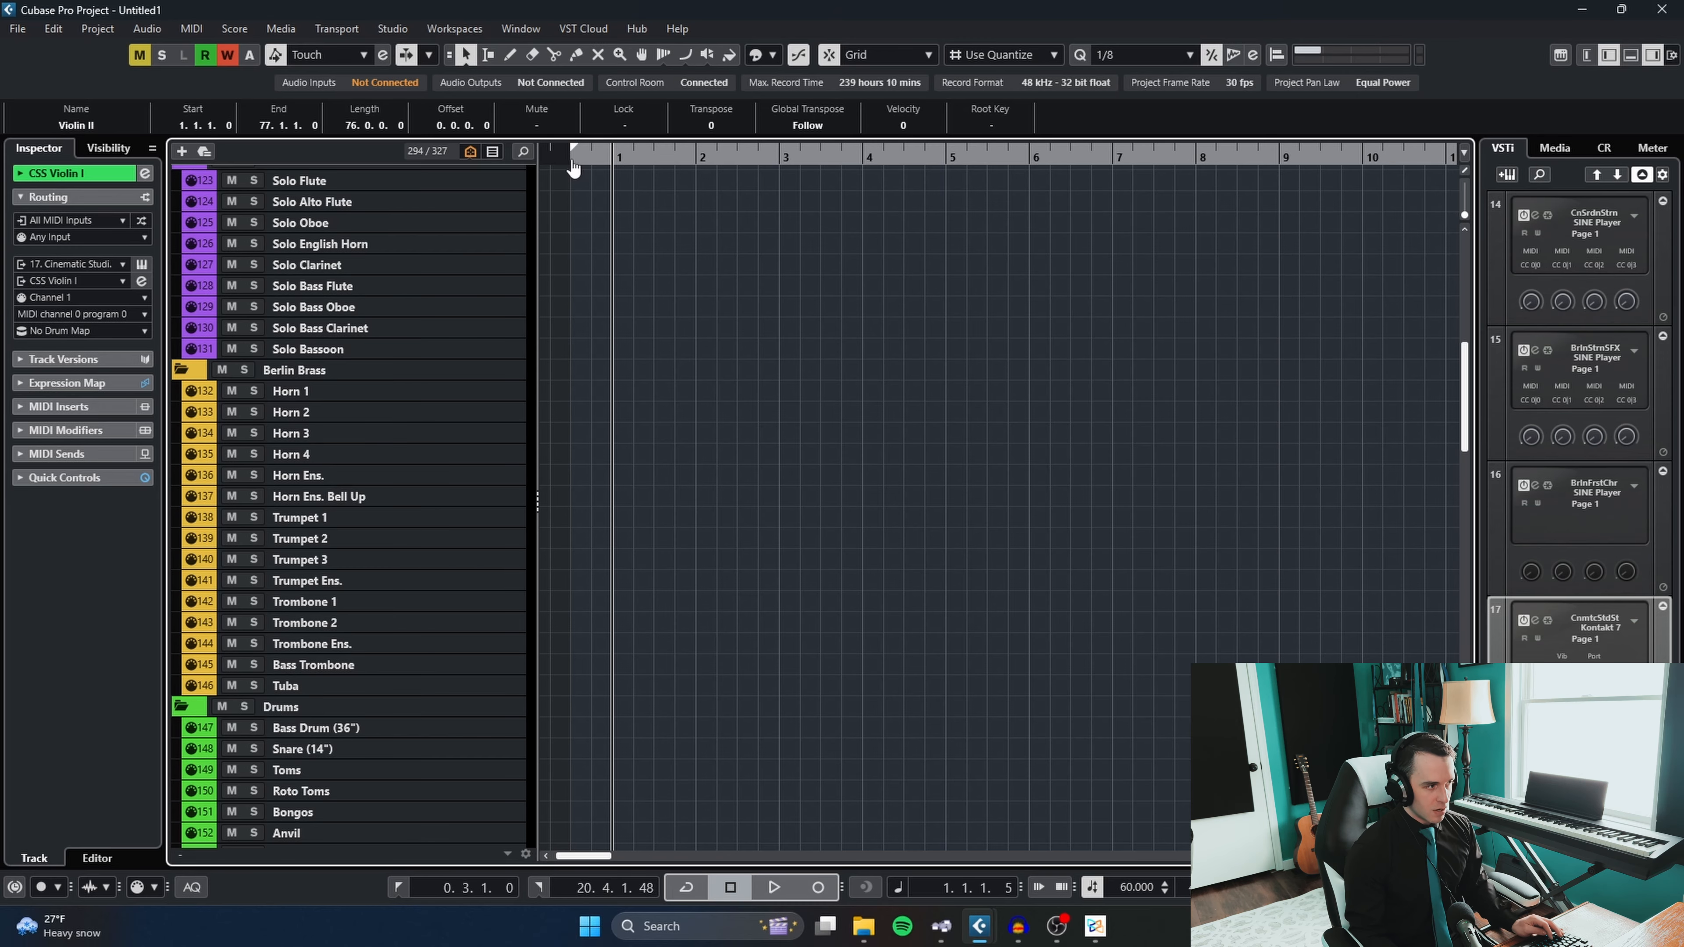
drag(589, 391, 1021, 406)
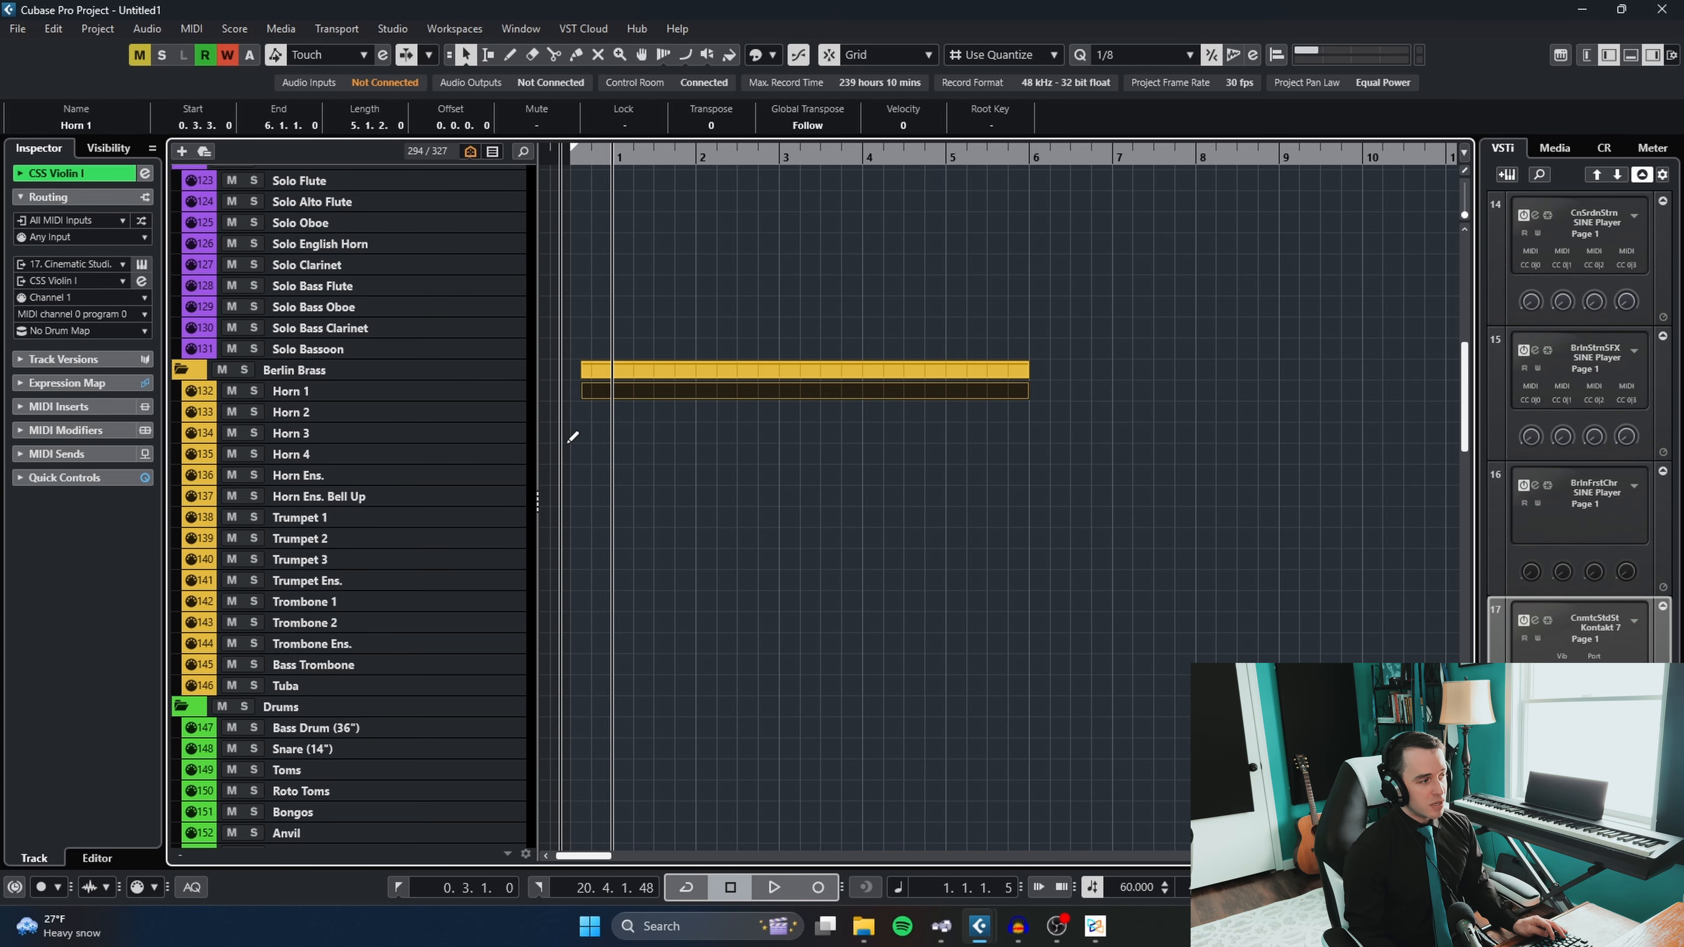
mouse_move(583, 433)
mouse_down()
mouse_move(975, 433)
mouse_move(597, 453)
mouse_move(903, 457)
mouse_up()
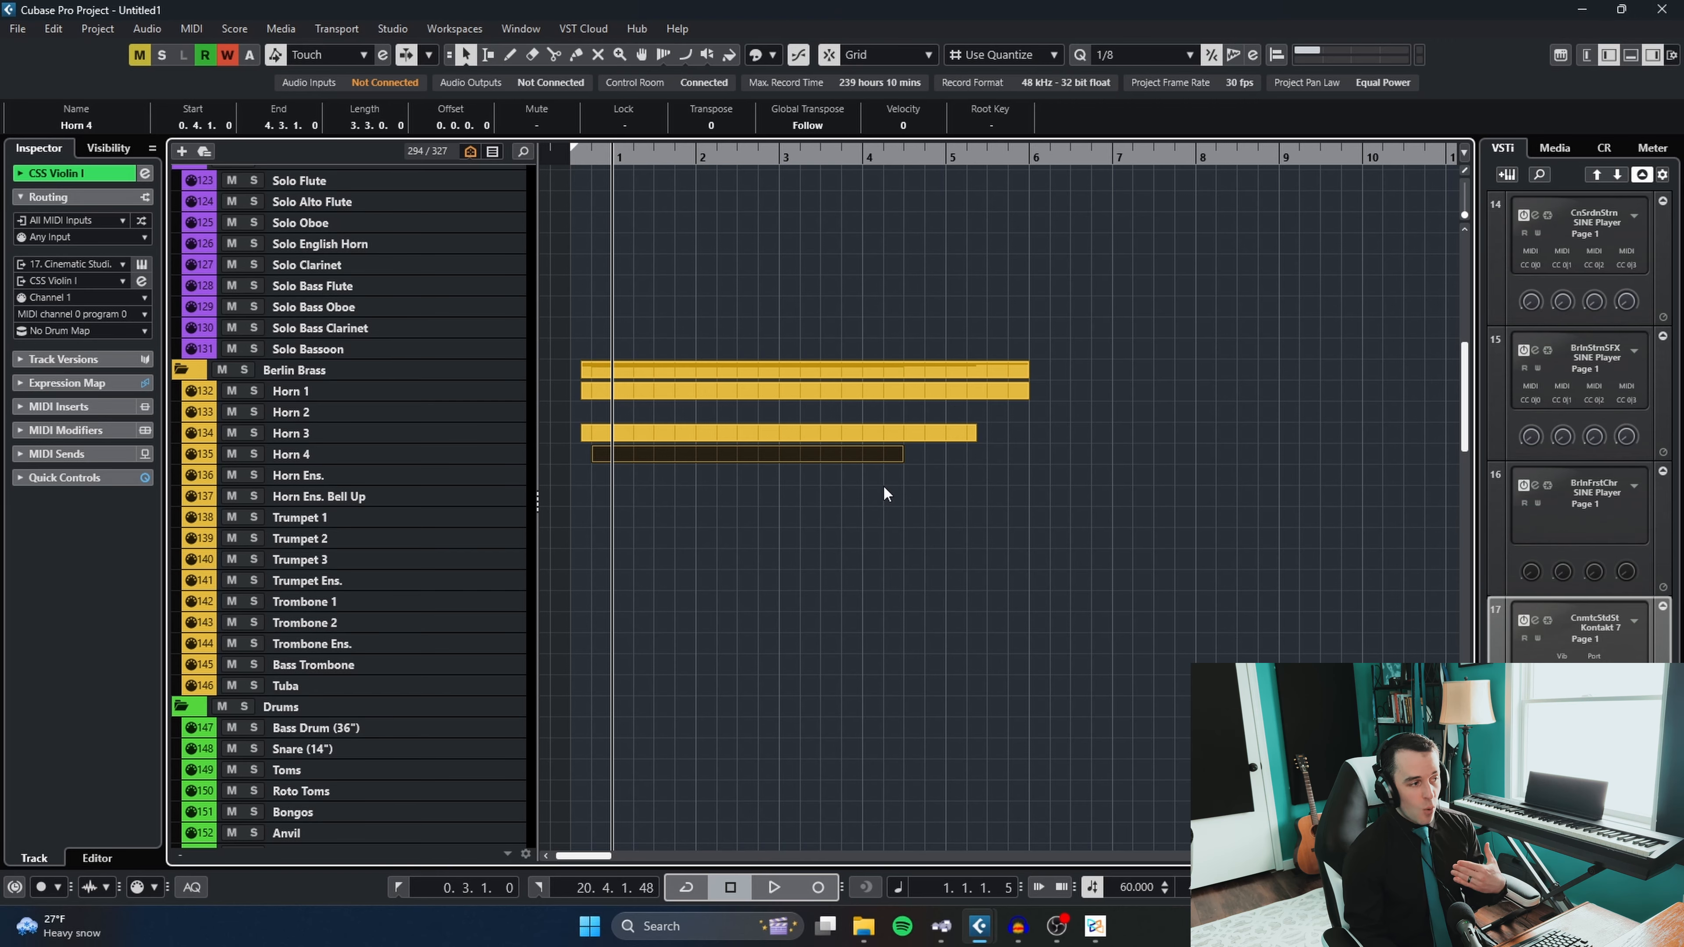
- Select the Horn 1, Horn 3 and Horn 4 parts together and clear the selection
drag(888, 510, 791, 389)
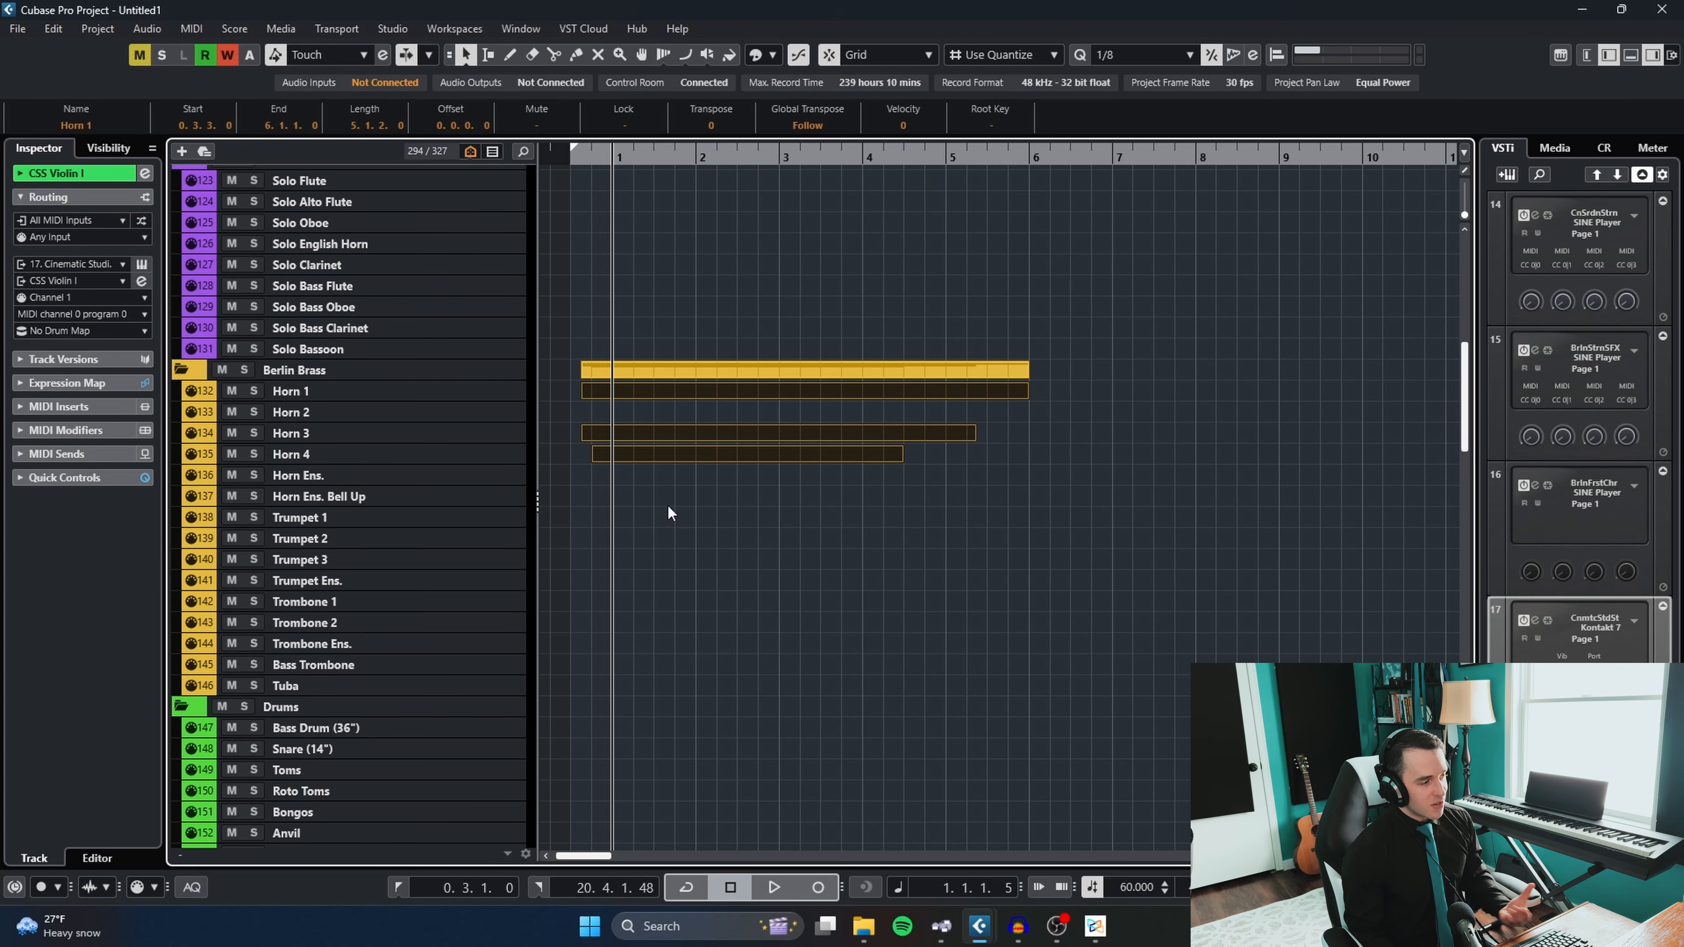
drag(669, 512, 717, 438)
click(704, 483)
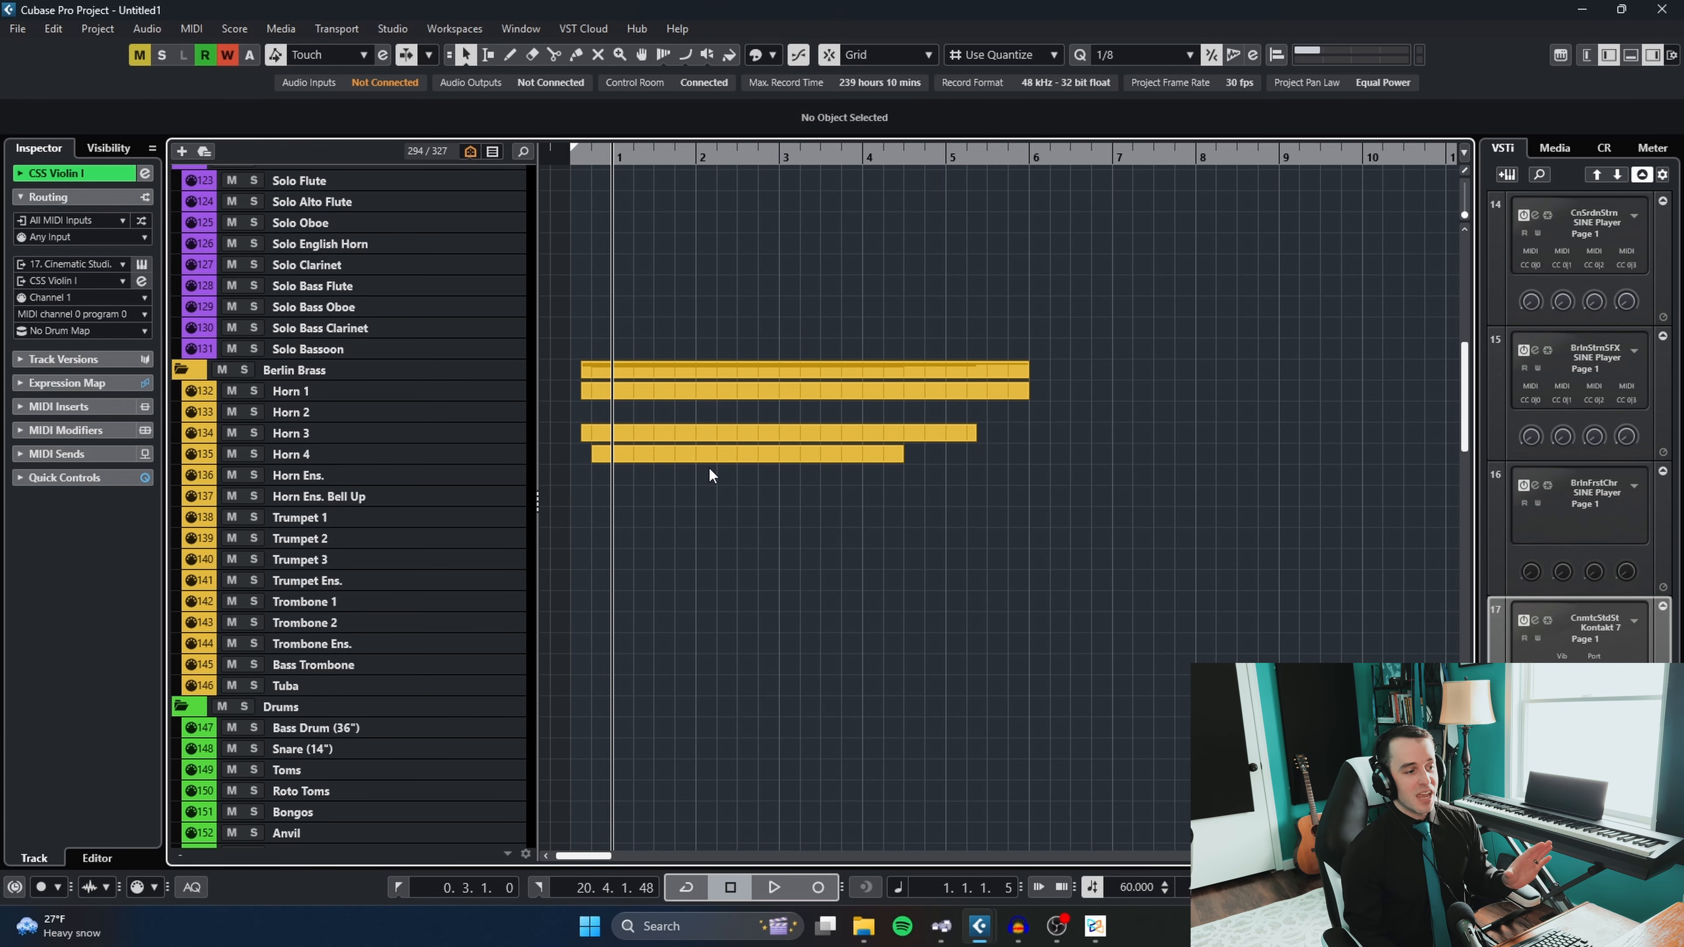
scroll(715, 466, up, 6)
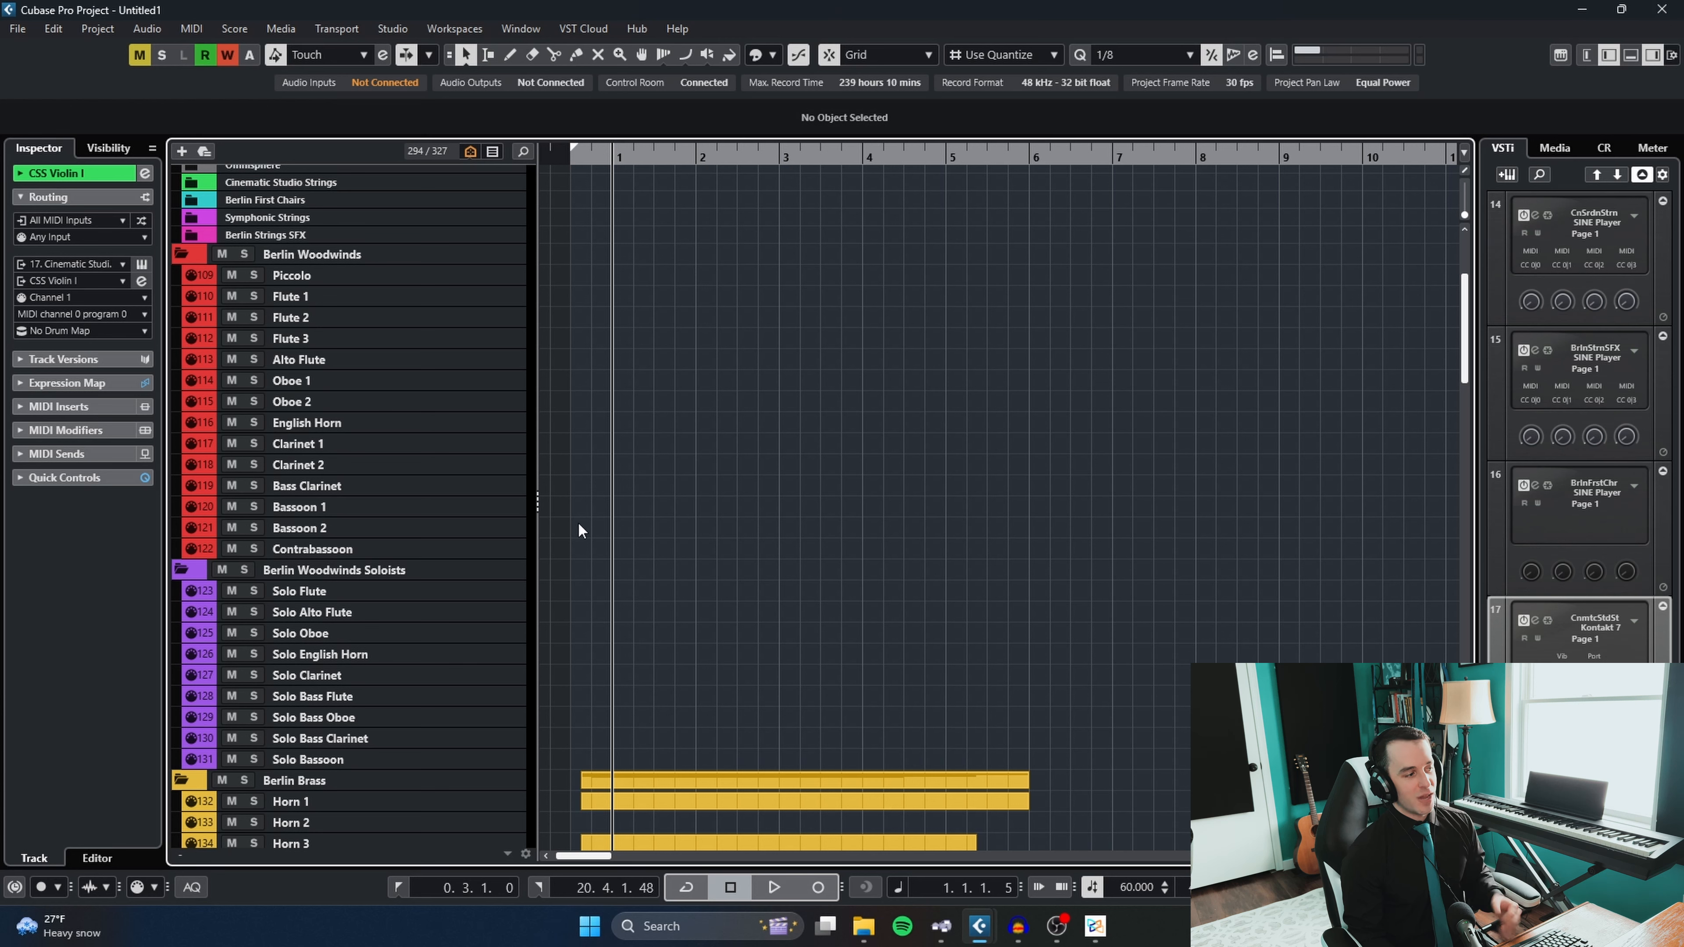
- Draw empty parts on Bassoon 1 and Bassoon 2 starting before bar 1 and delete both of them
mouse_move(577, 511)
mouse_down()
mouse_move(1041, 508)
mouse_move(853, 531)
mouse_up()
click(800, 652)
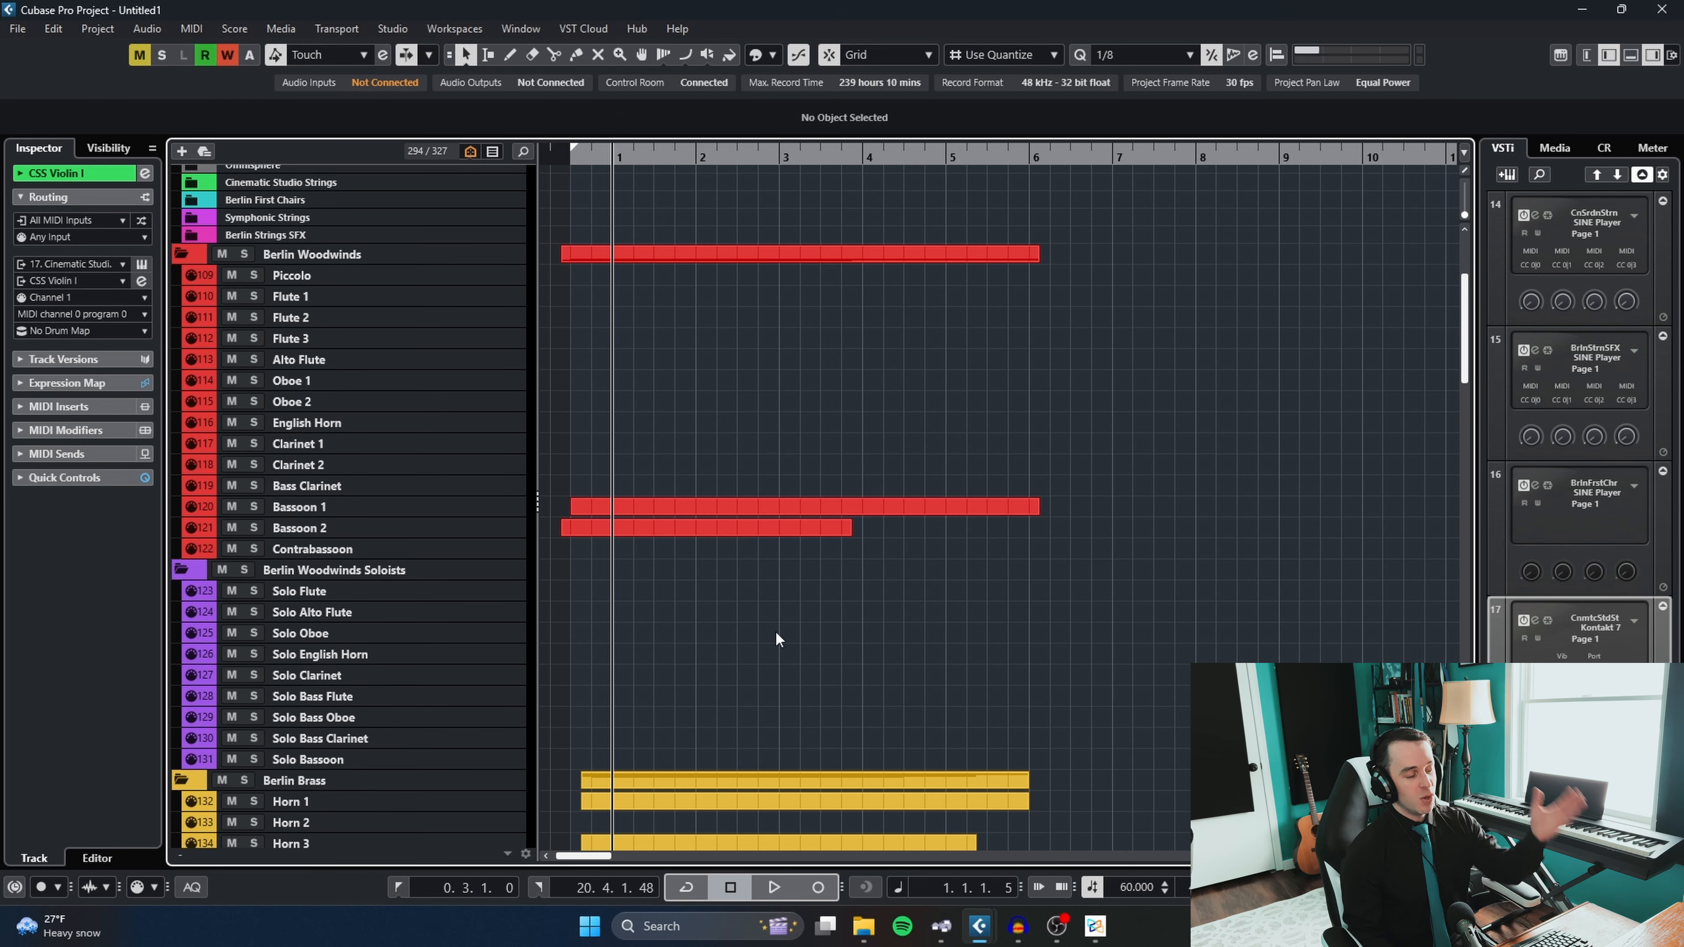
drag(784, 628, 742, 534)
key(Delete)
click(734, 507)
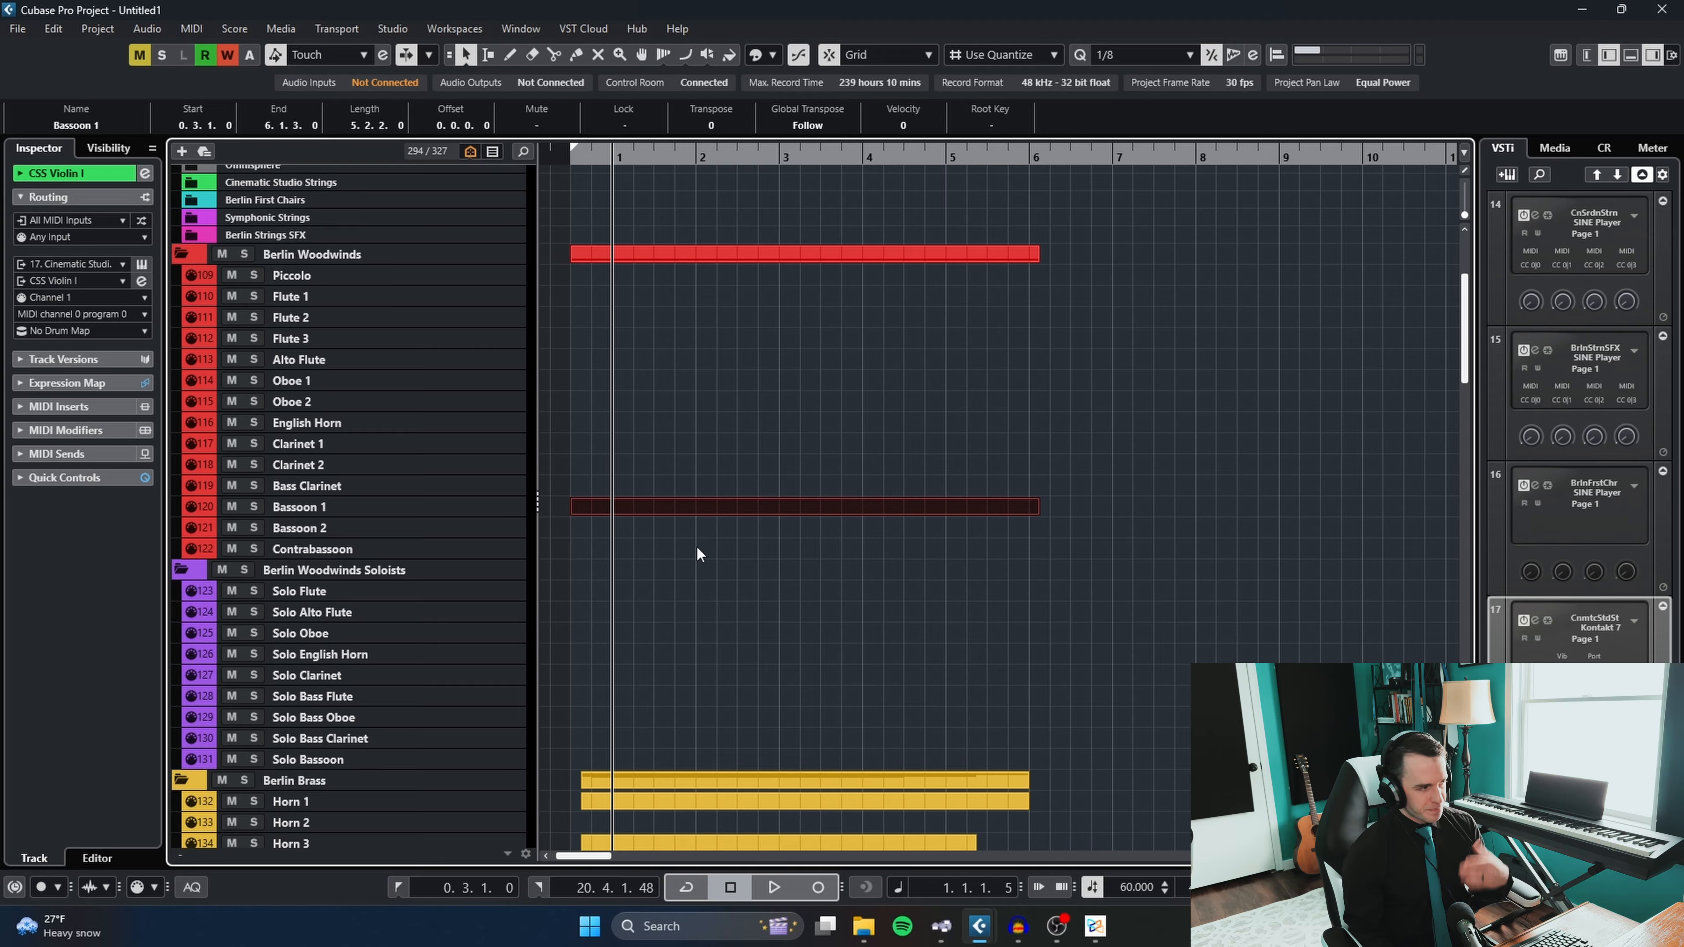
drag(684, 564, 661, 504)
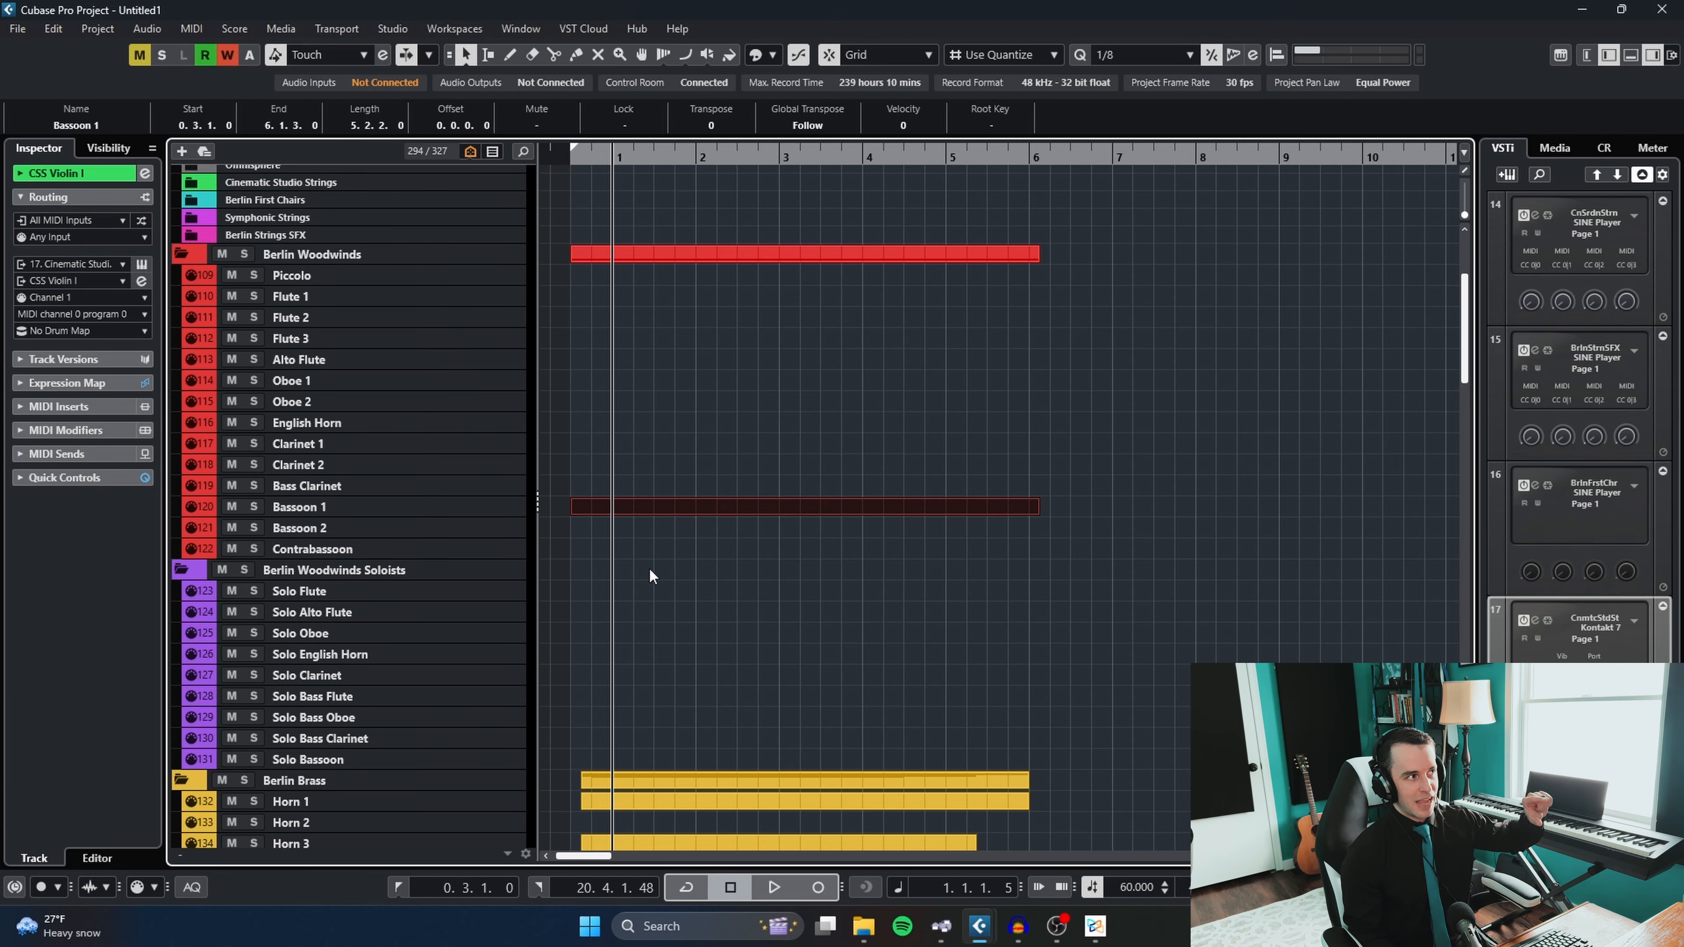
drag(650, 576, 707, 483)
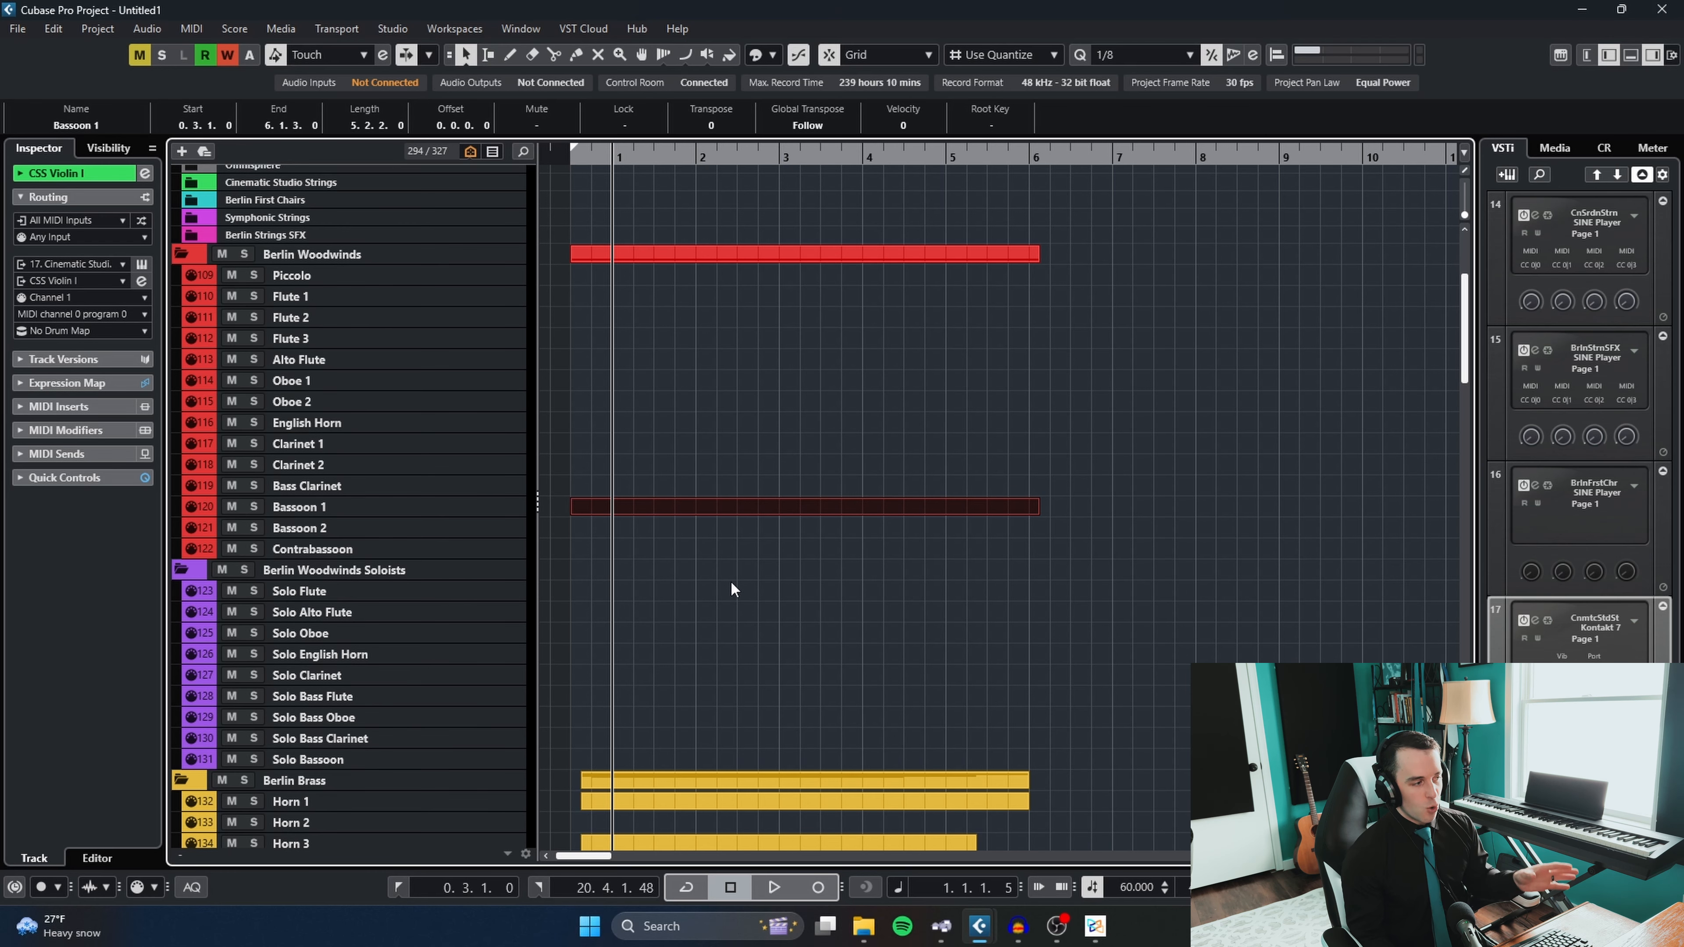
drag(729, 587, 797, 453)
key(Delete)
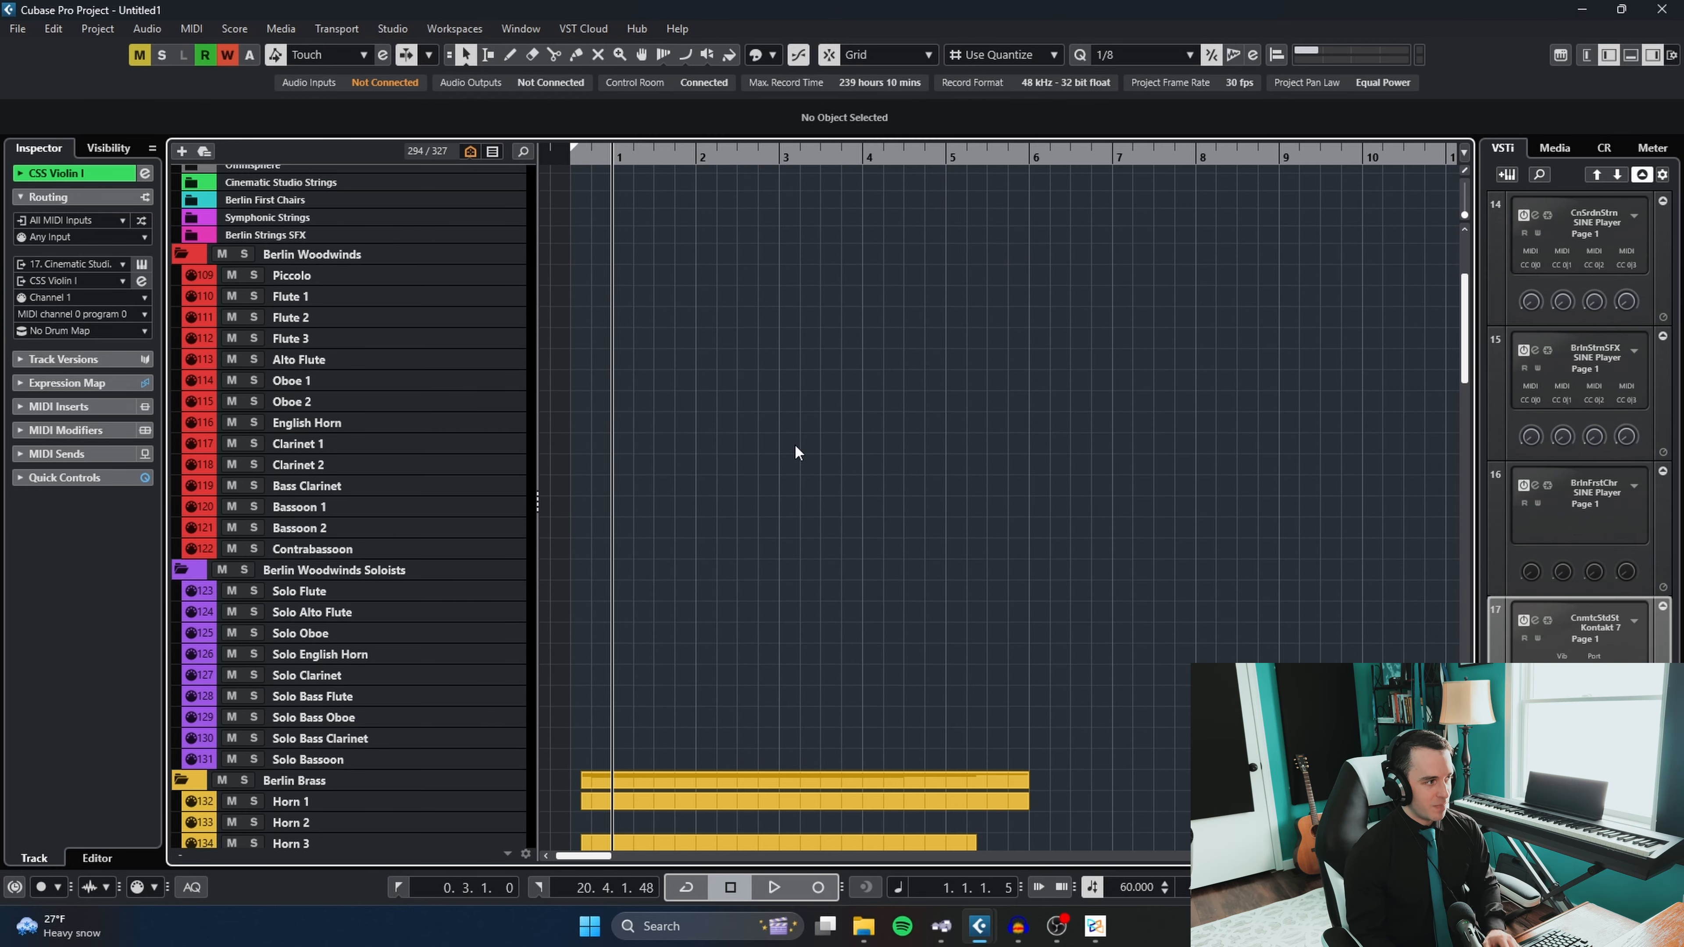
- Select the Piccolo track and delete the empty parts on Horn 1, Horn 3 and Horn 4
click(359, 282)
scroll(388, 455, down, 5)
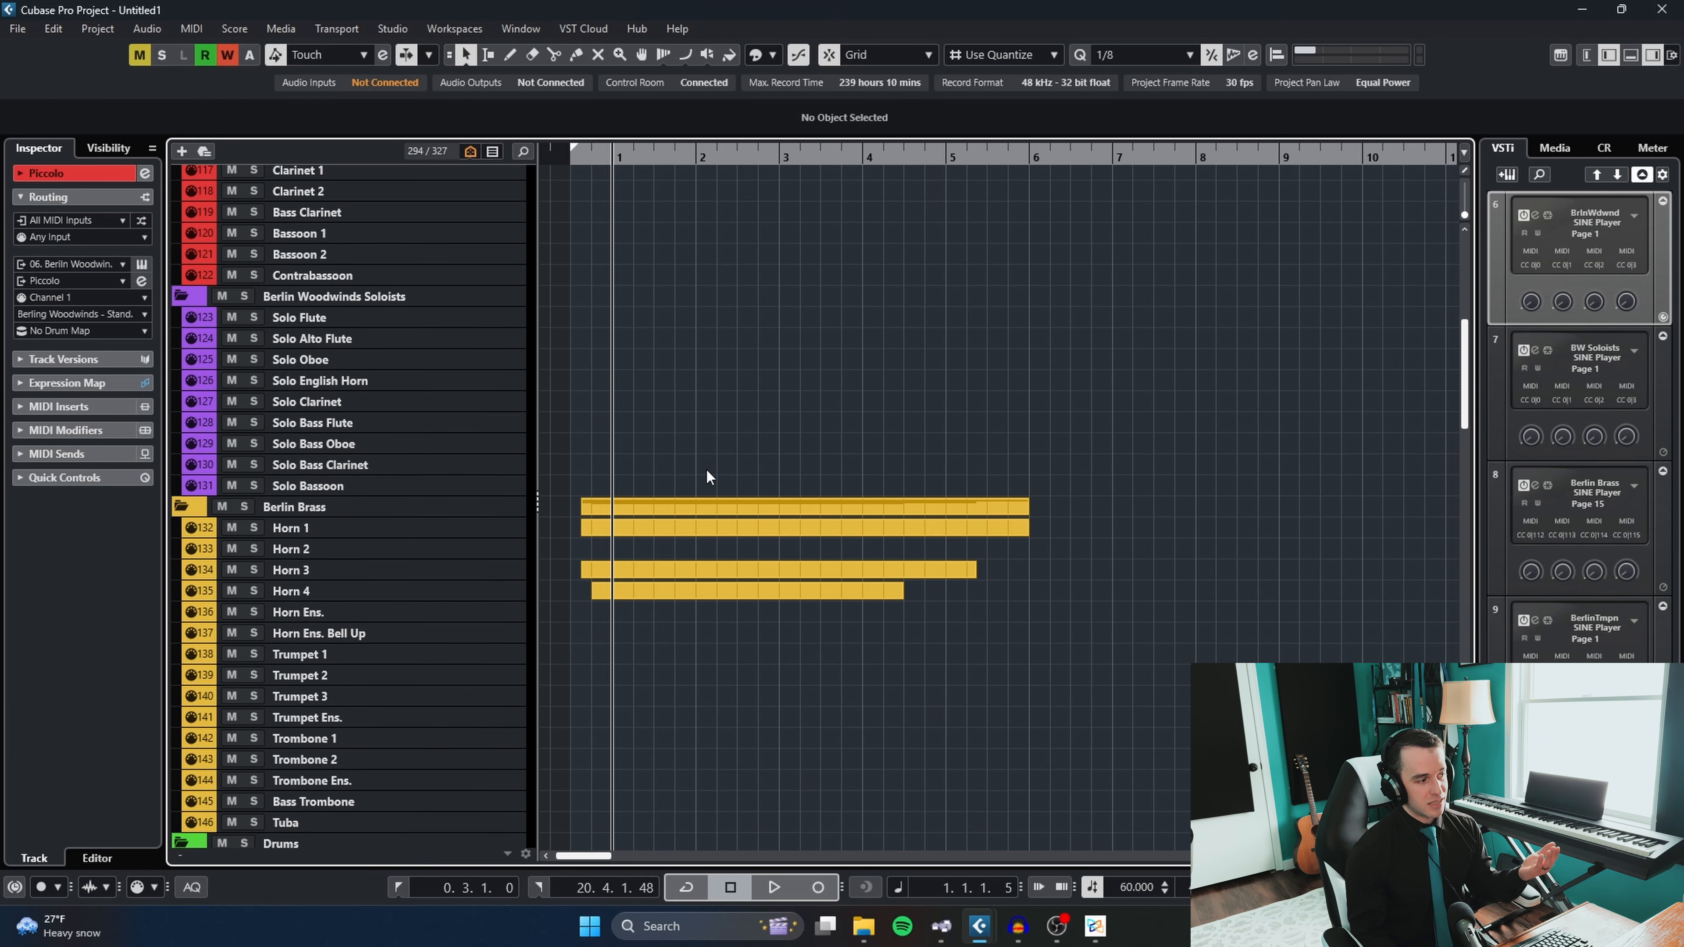
drag(788, 649, 734, 524)
key(Delete)
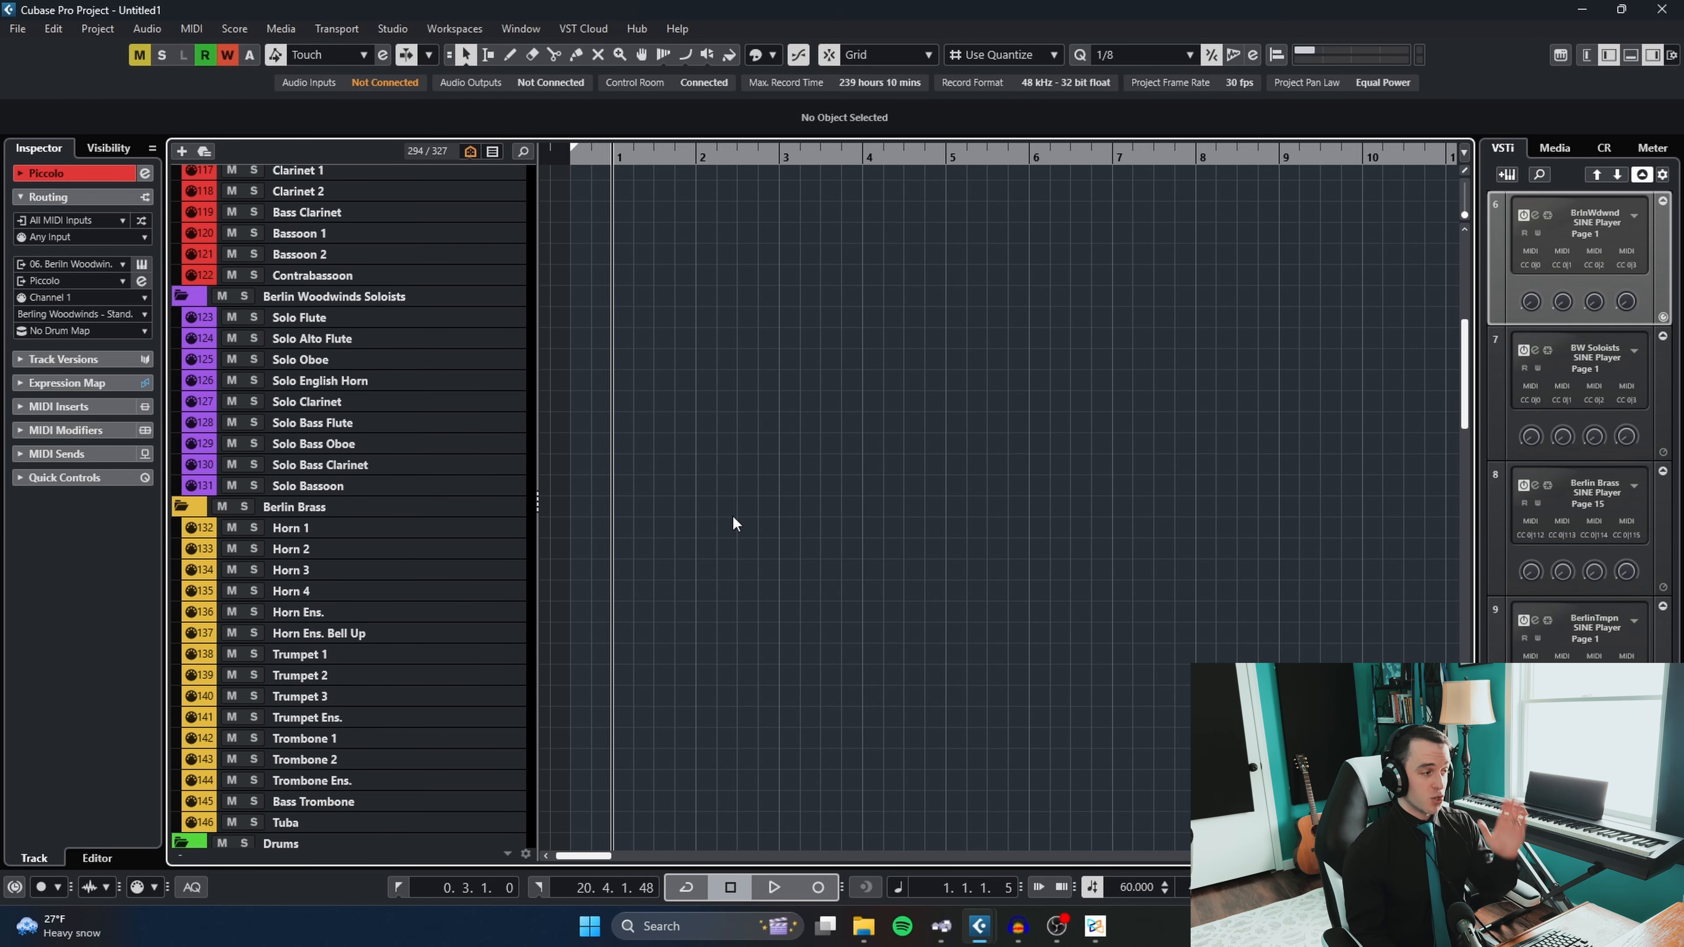
- Select the Horn 2 and Trumpet 1 tracks in turn and look through the brass, percussion and string tracks
click(350, 554)
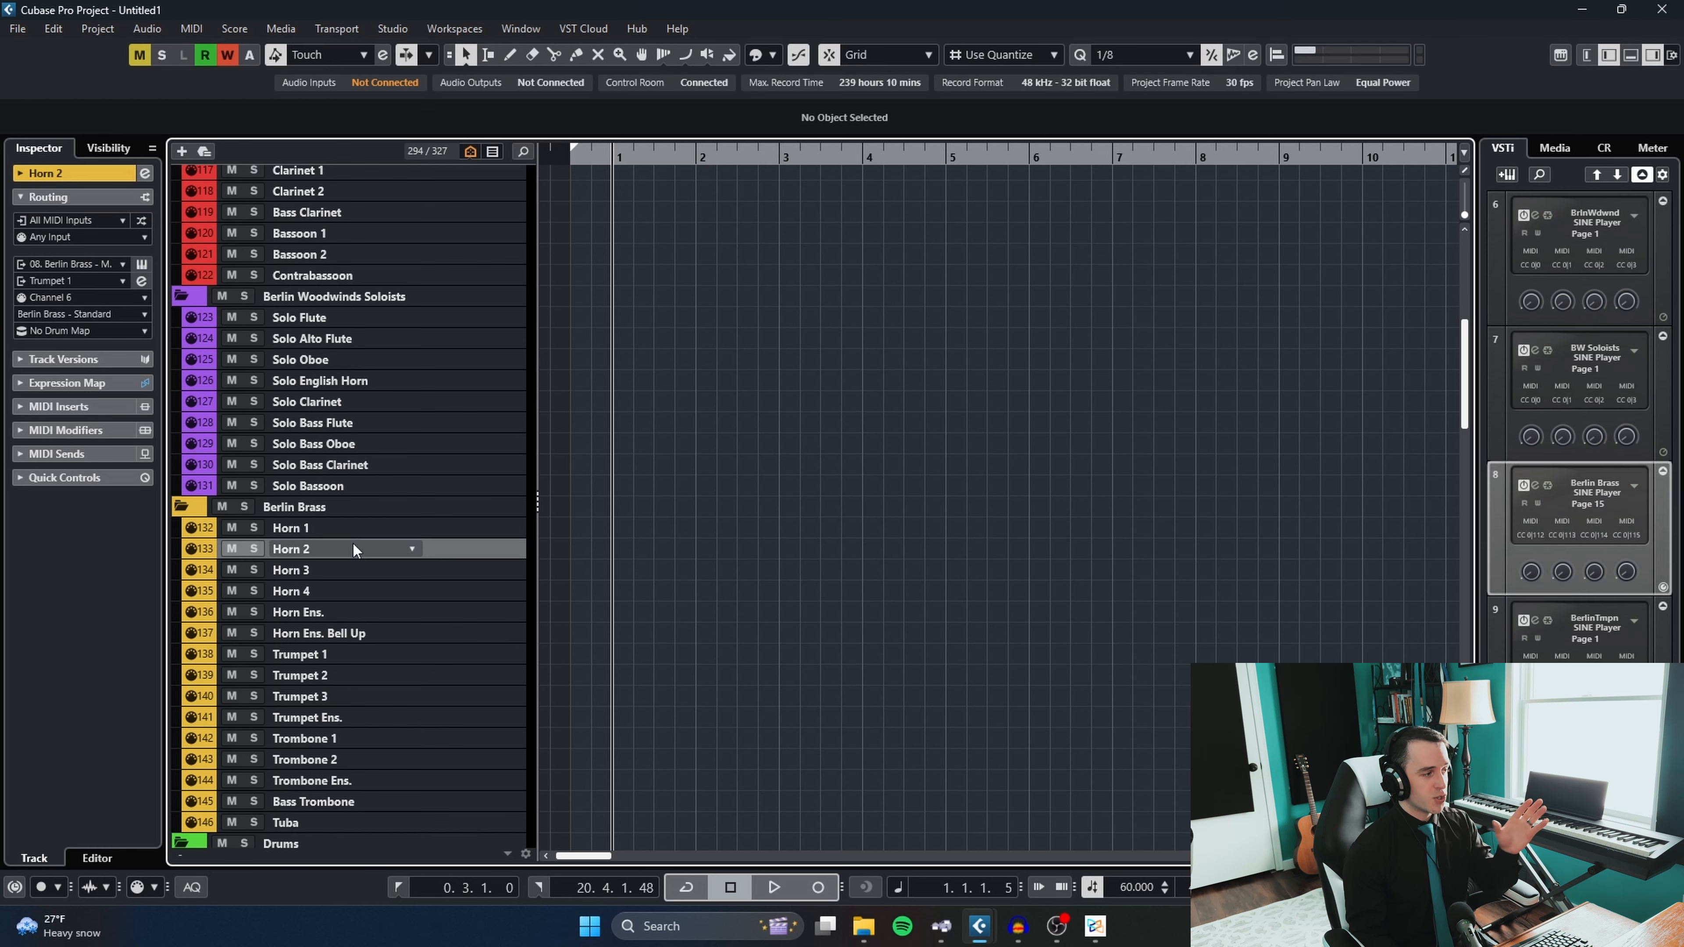
click(342, 654)
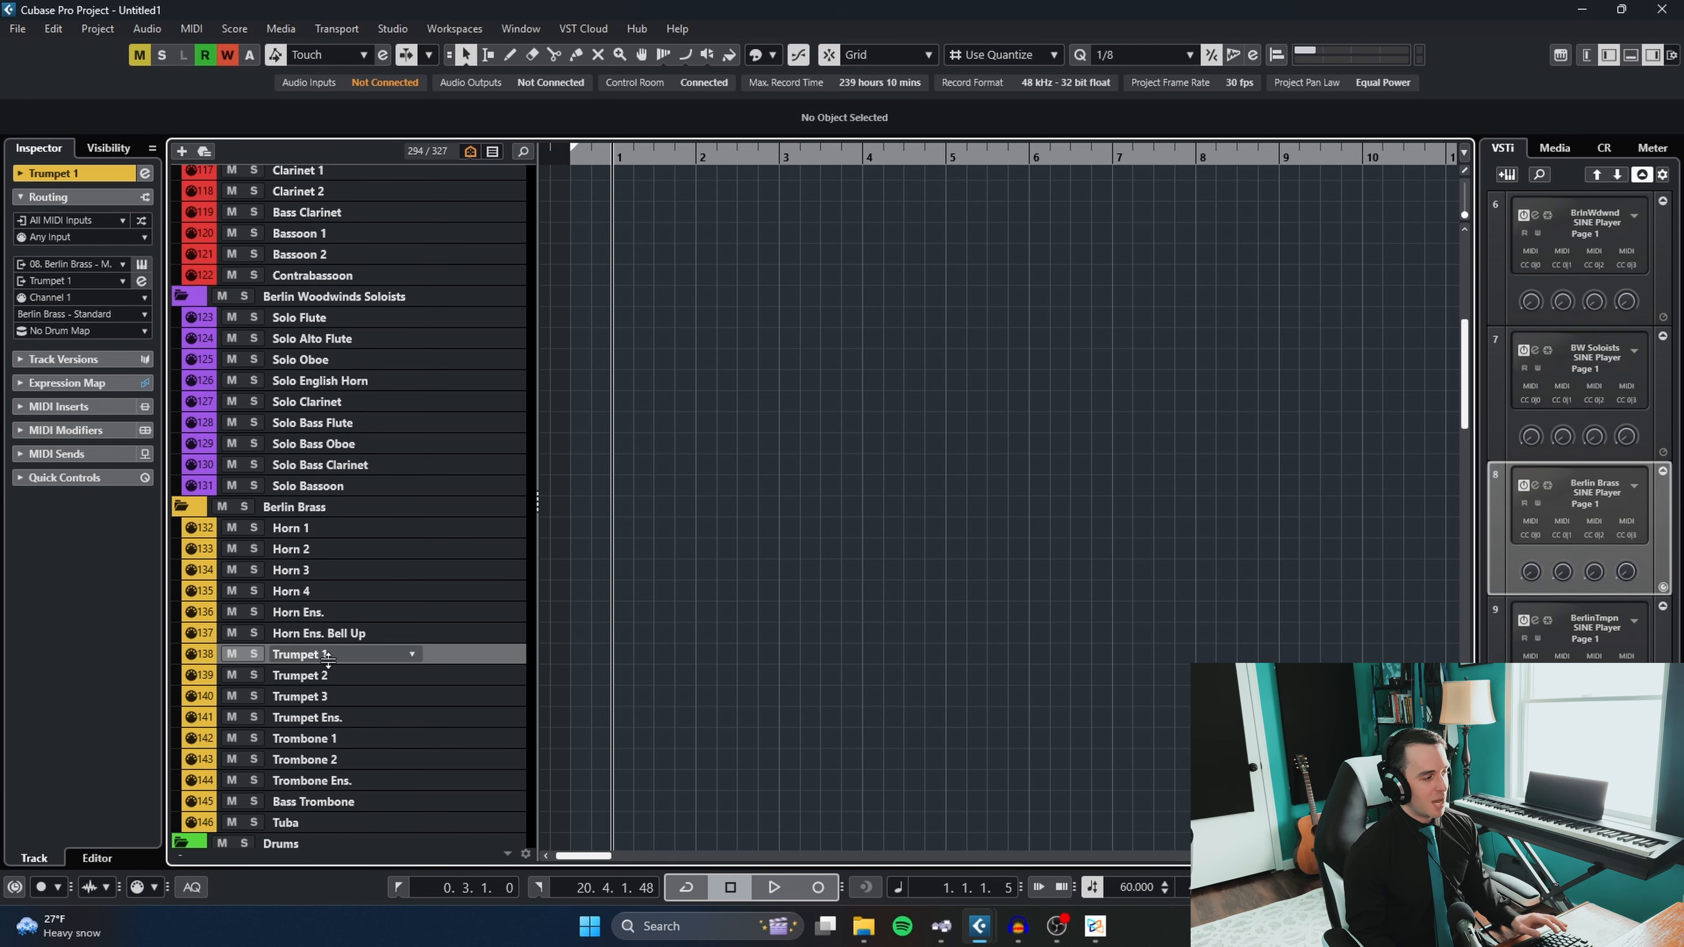
shift+click(322, 717)
scroll(715, 590, down, 5)
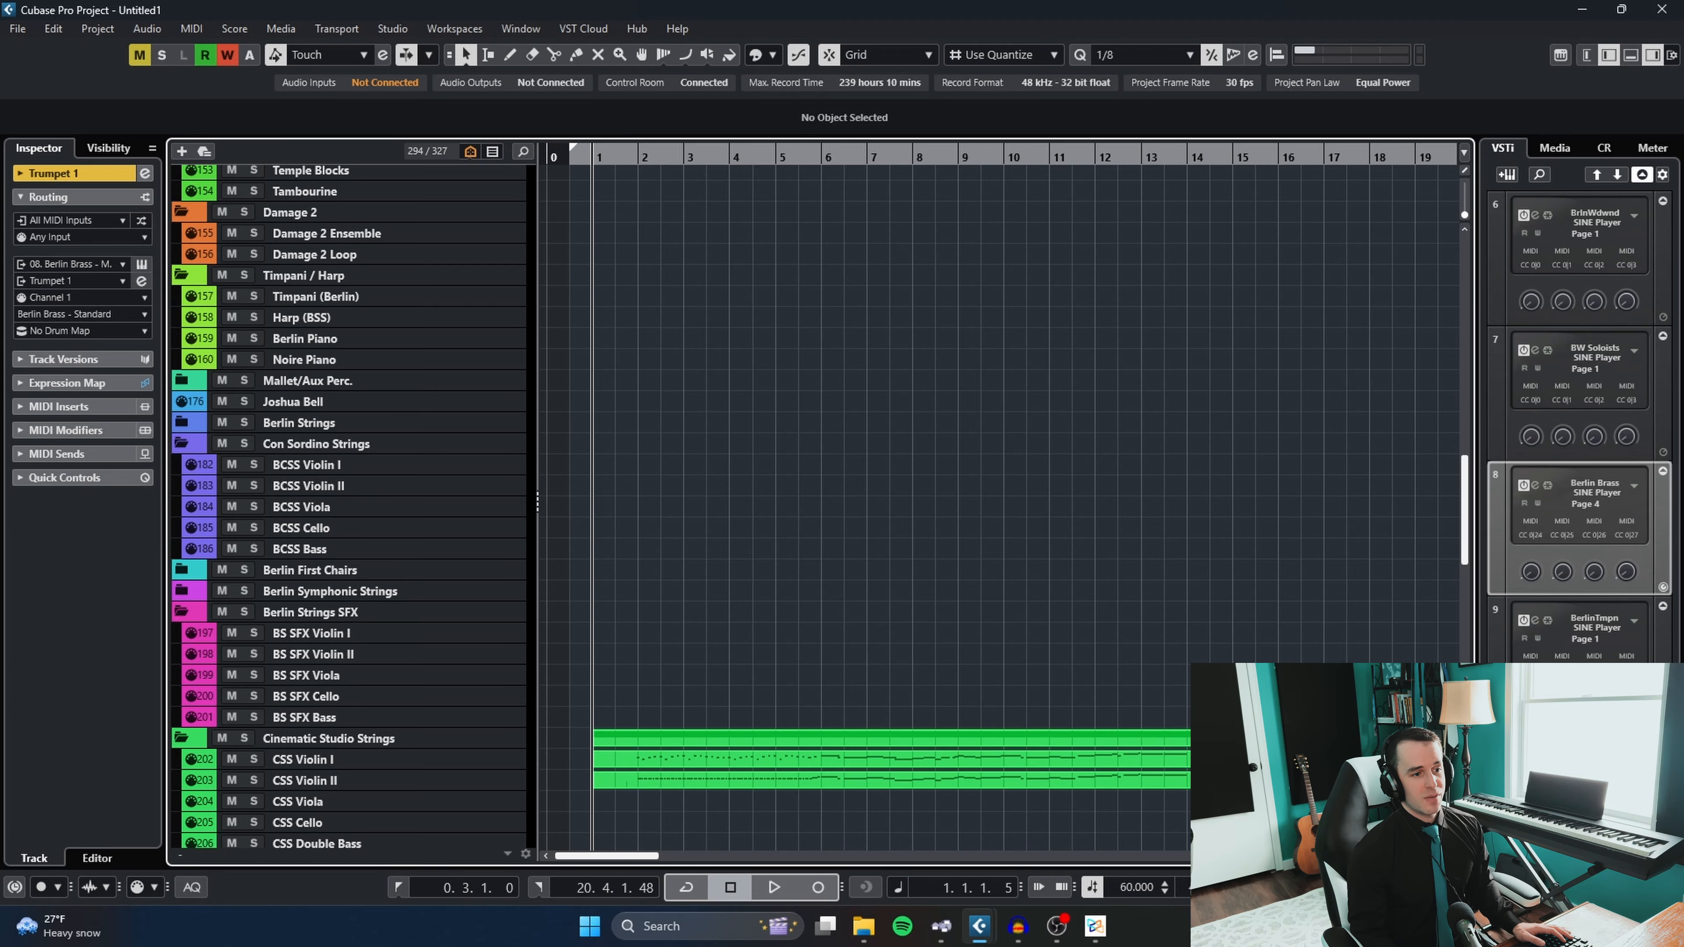
- Open the MixConsole and remove the PanBox insert from the CSS Violin I channel
key(F3)
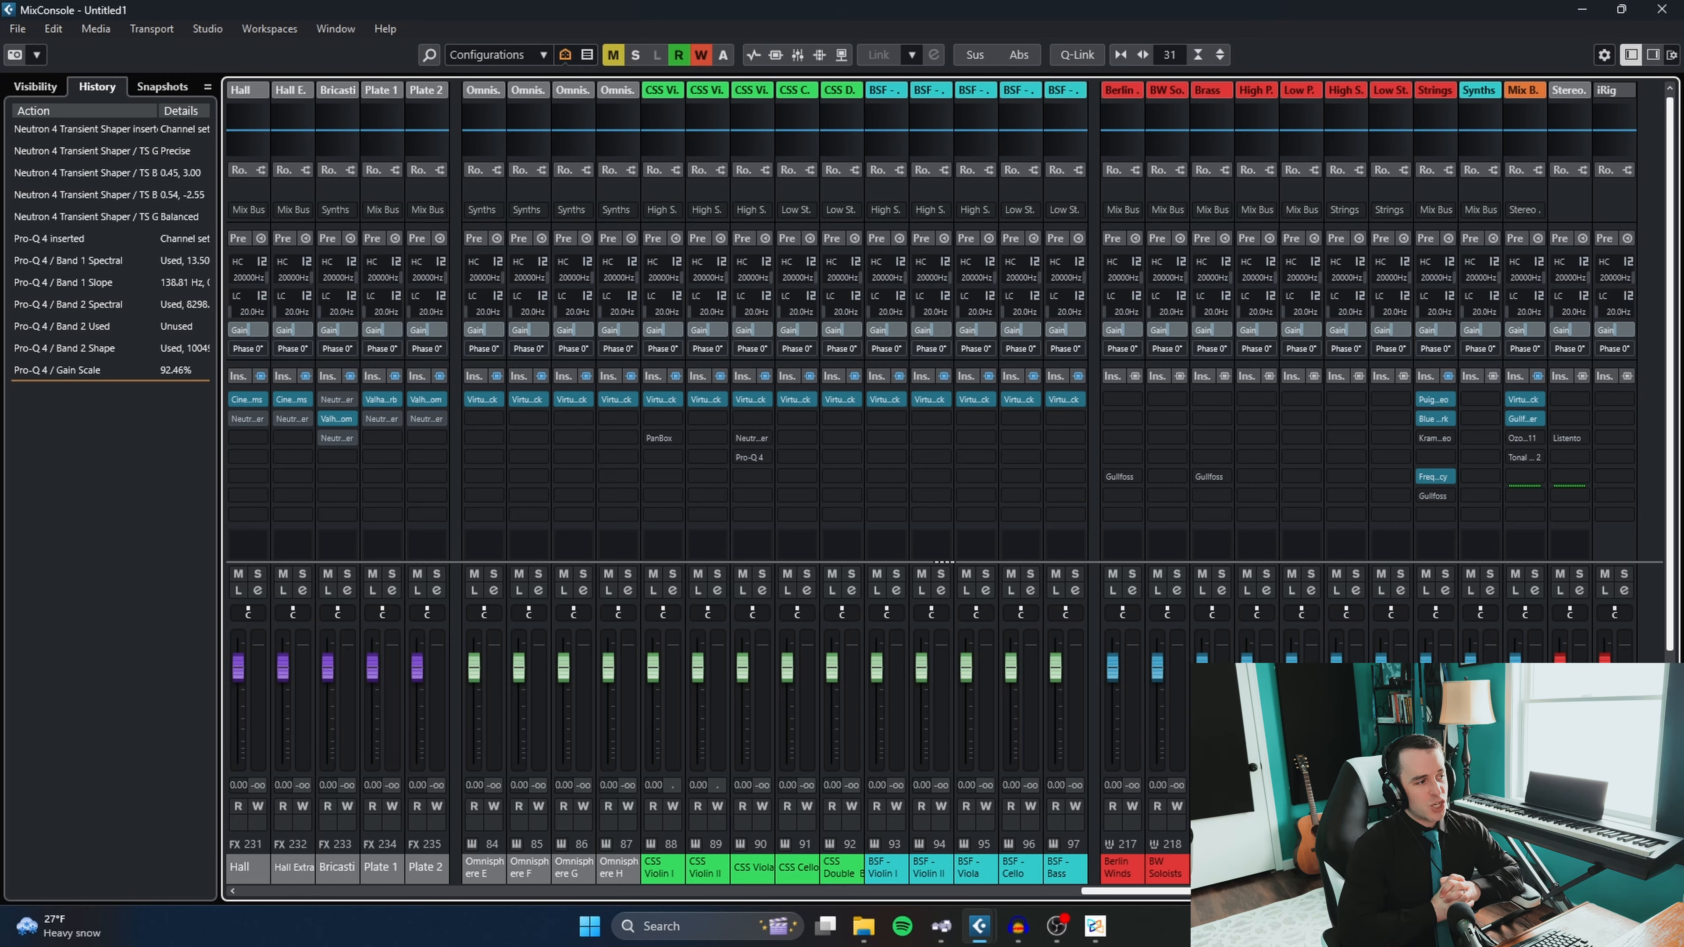
click(677, 438)
scroll(708, 482, up, 10)
click(708, 486)
- Remove the Pro-Q 4 and Neutron inserts from the CSS Viola channel
click(767, 458)
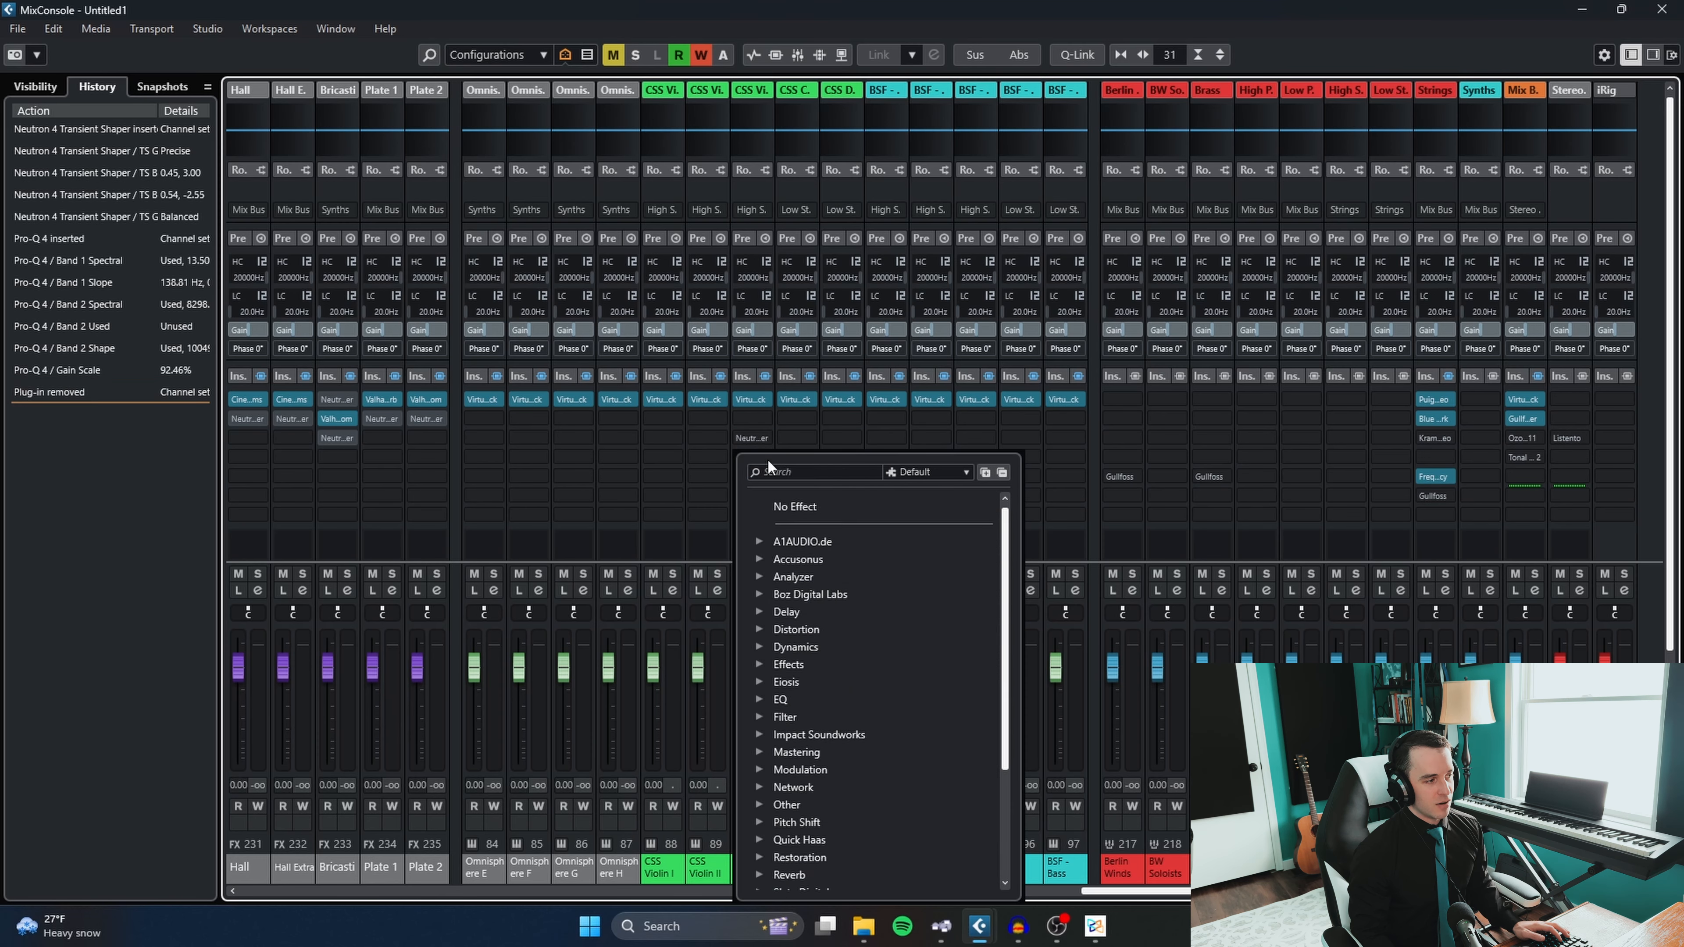
scroll(850, 529, up, 7)
scroll(850, 530, up, 10)
click(834, 505)
click(760, 433)
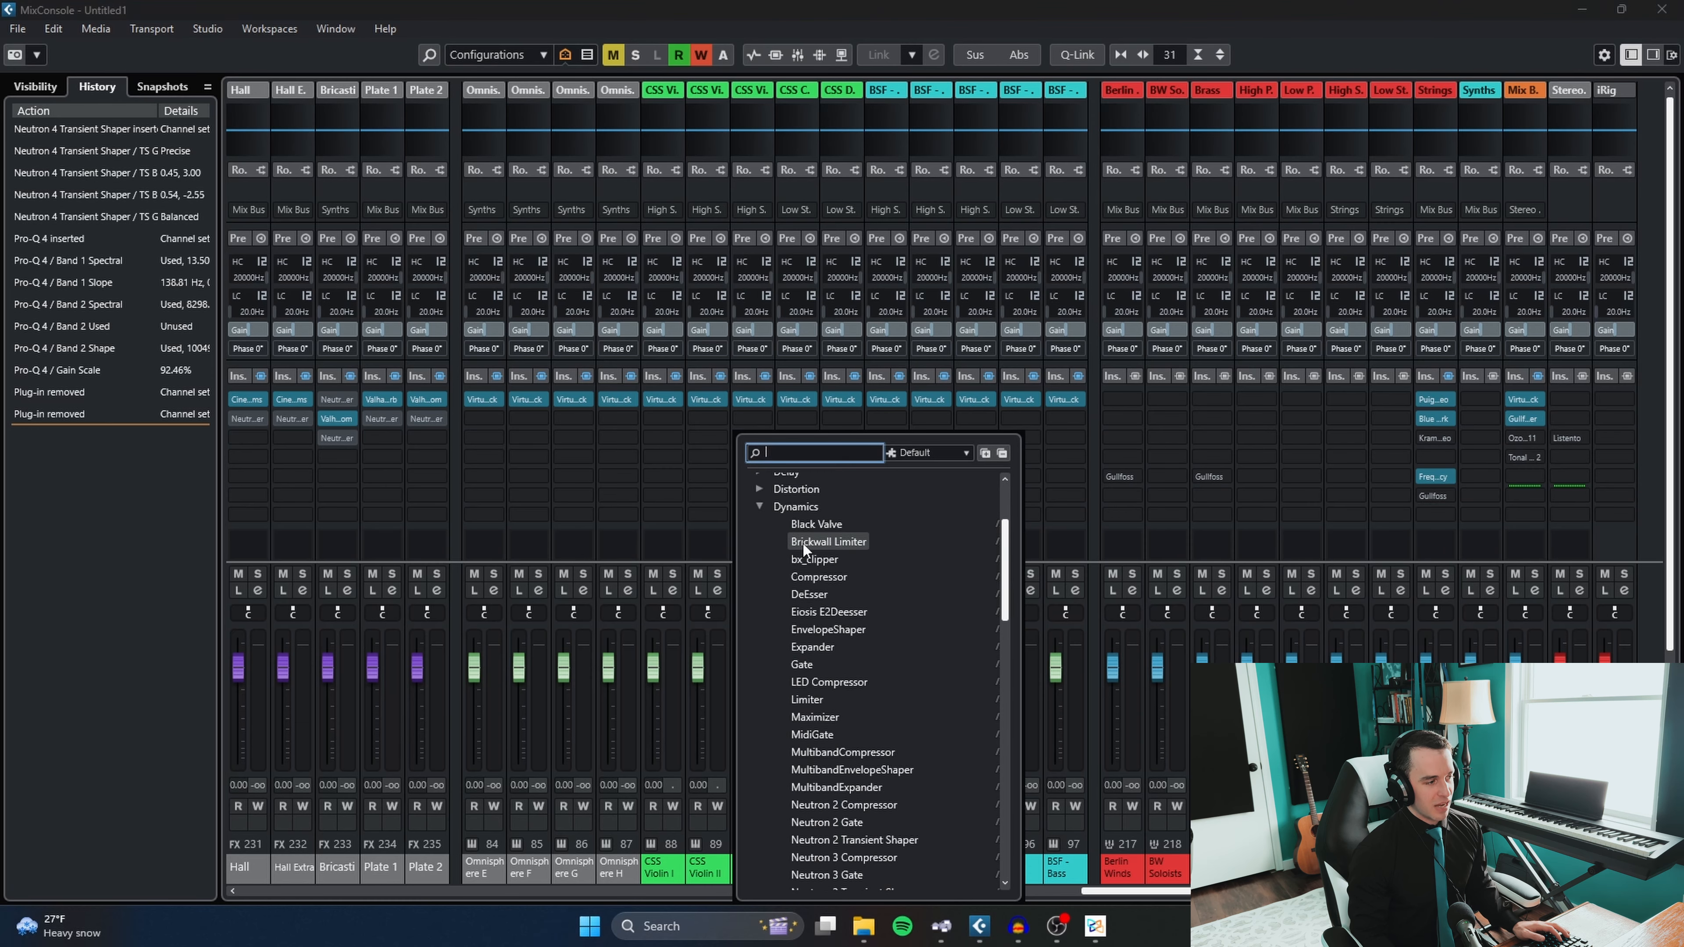
click(792, 494)
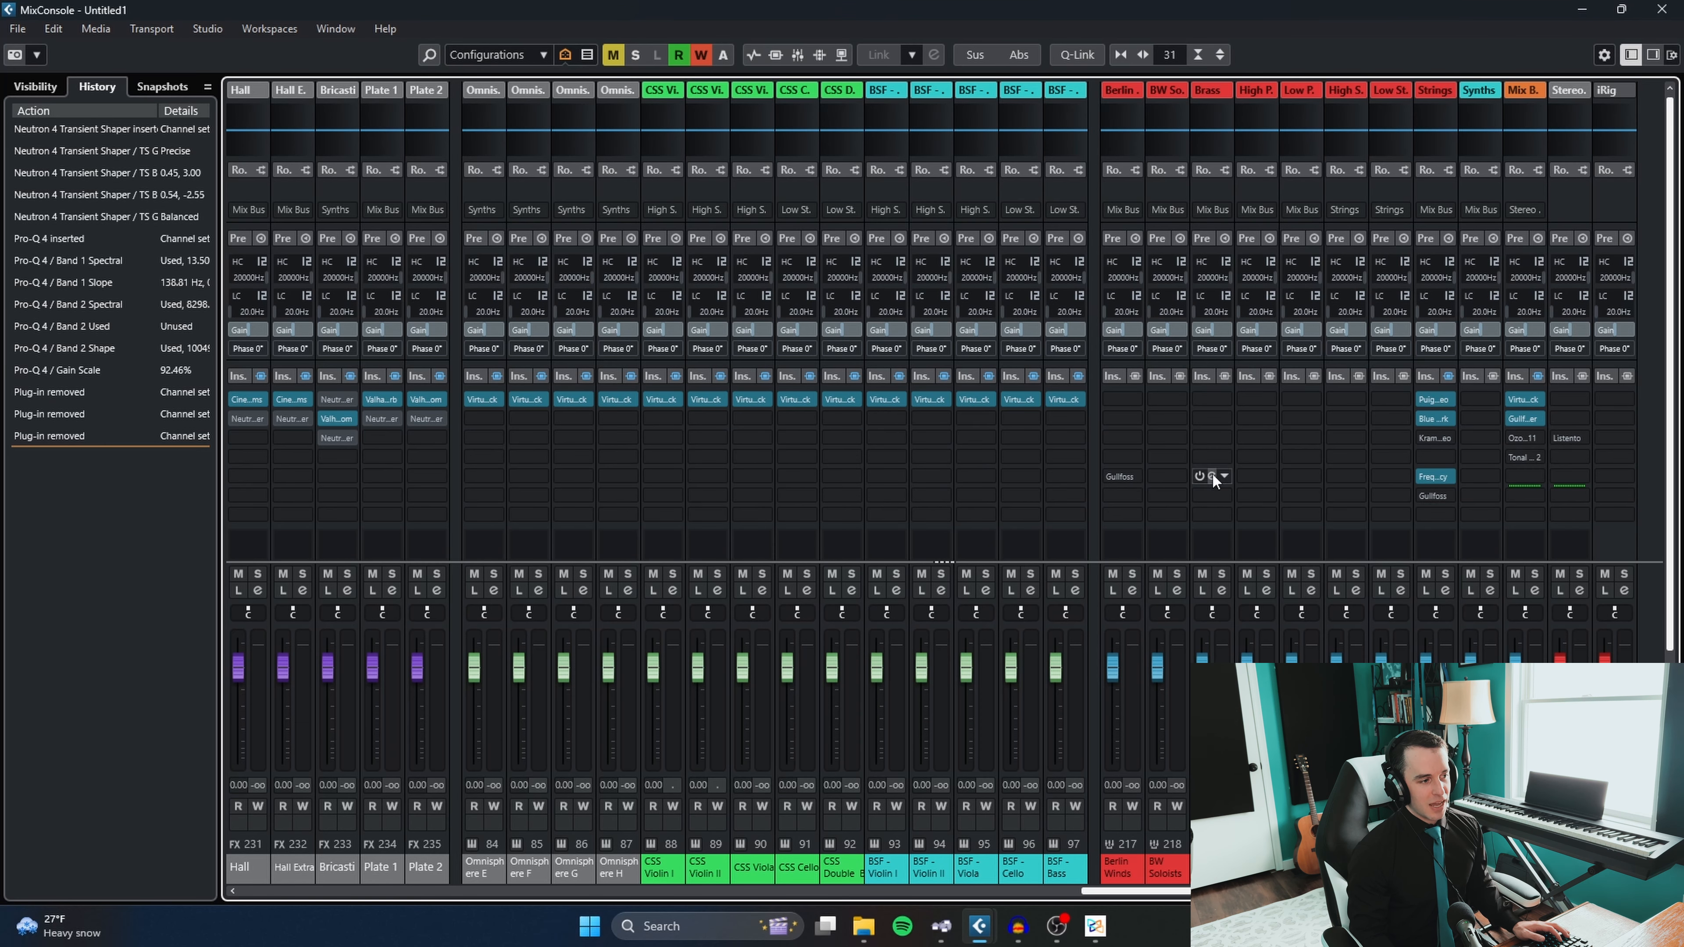
- Move the Gullfoss inserts on the Brass and Berlin Winds groups to slot 6 and view Gullfoss Master on the Mix Bus
drag(1213, 475, 1133, 496)
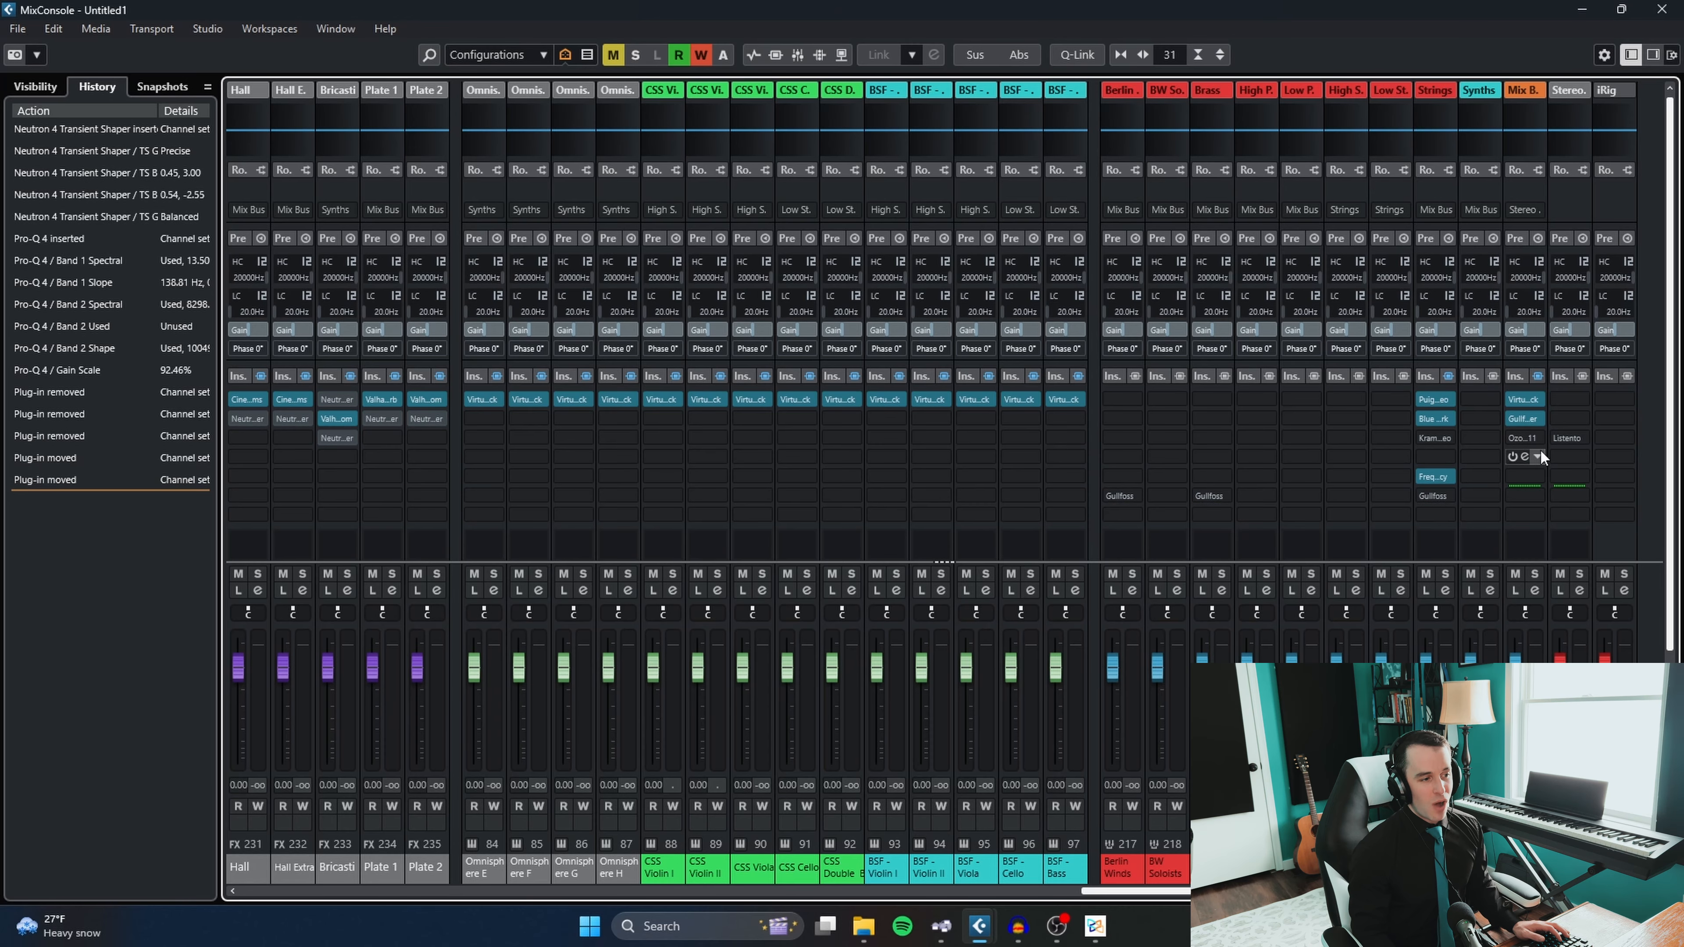
click(1526, 423)
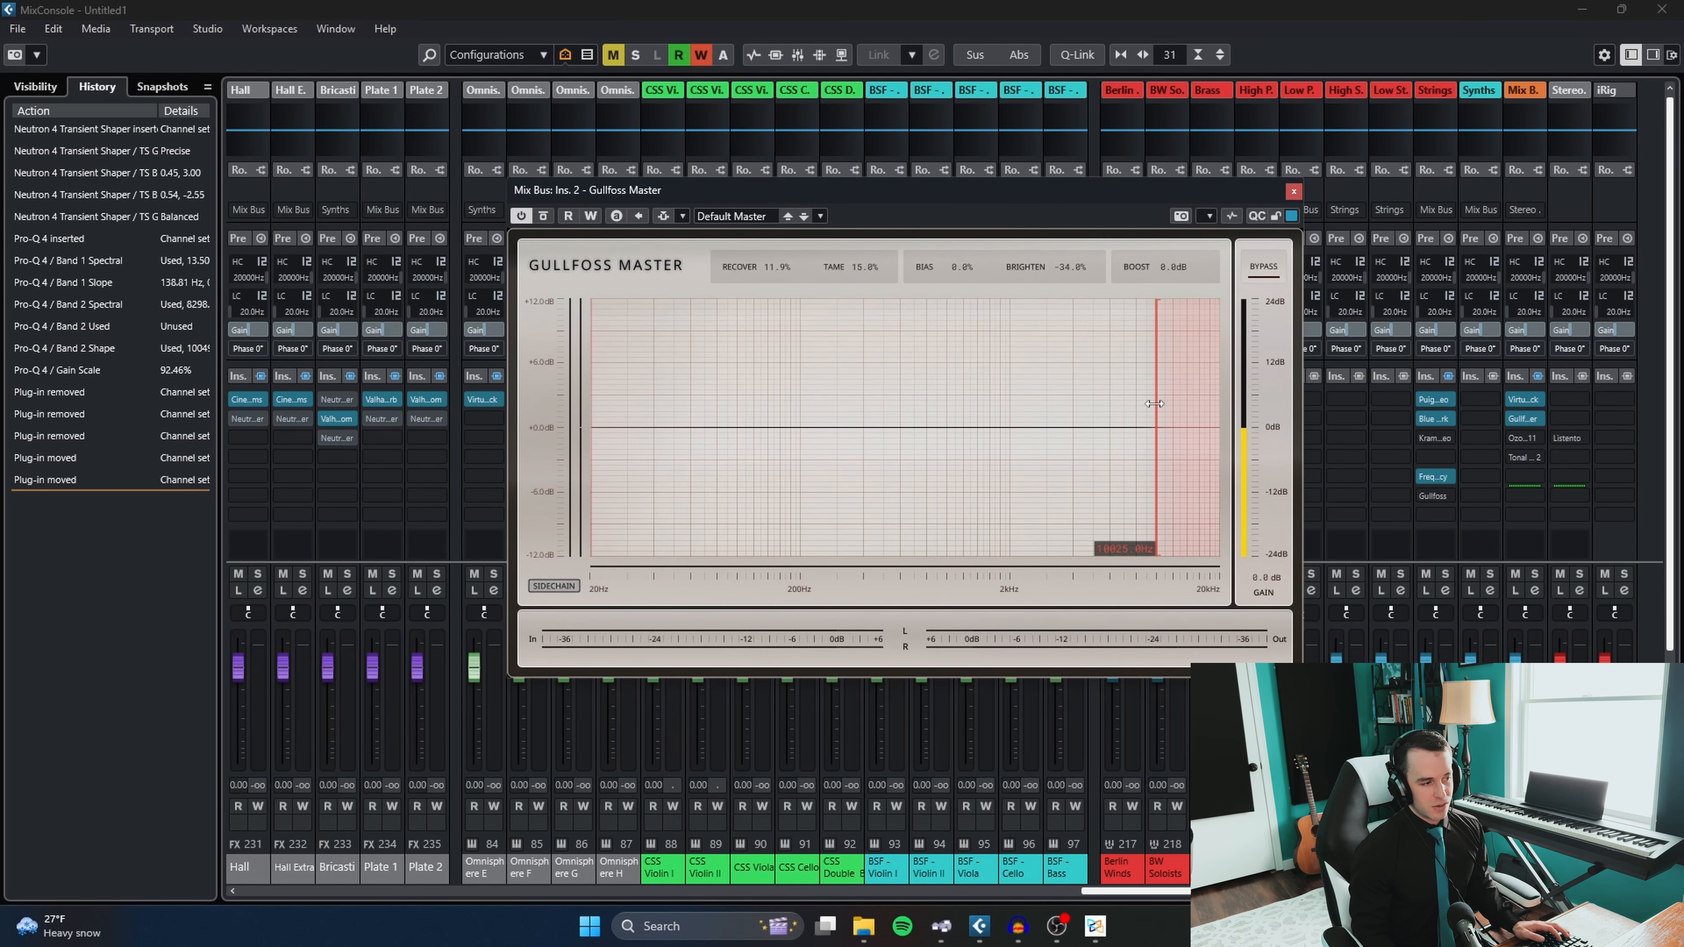
click(1293, 192)
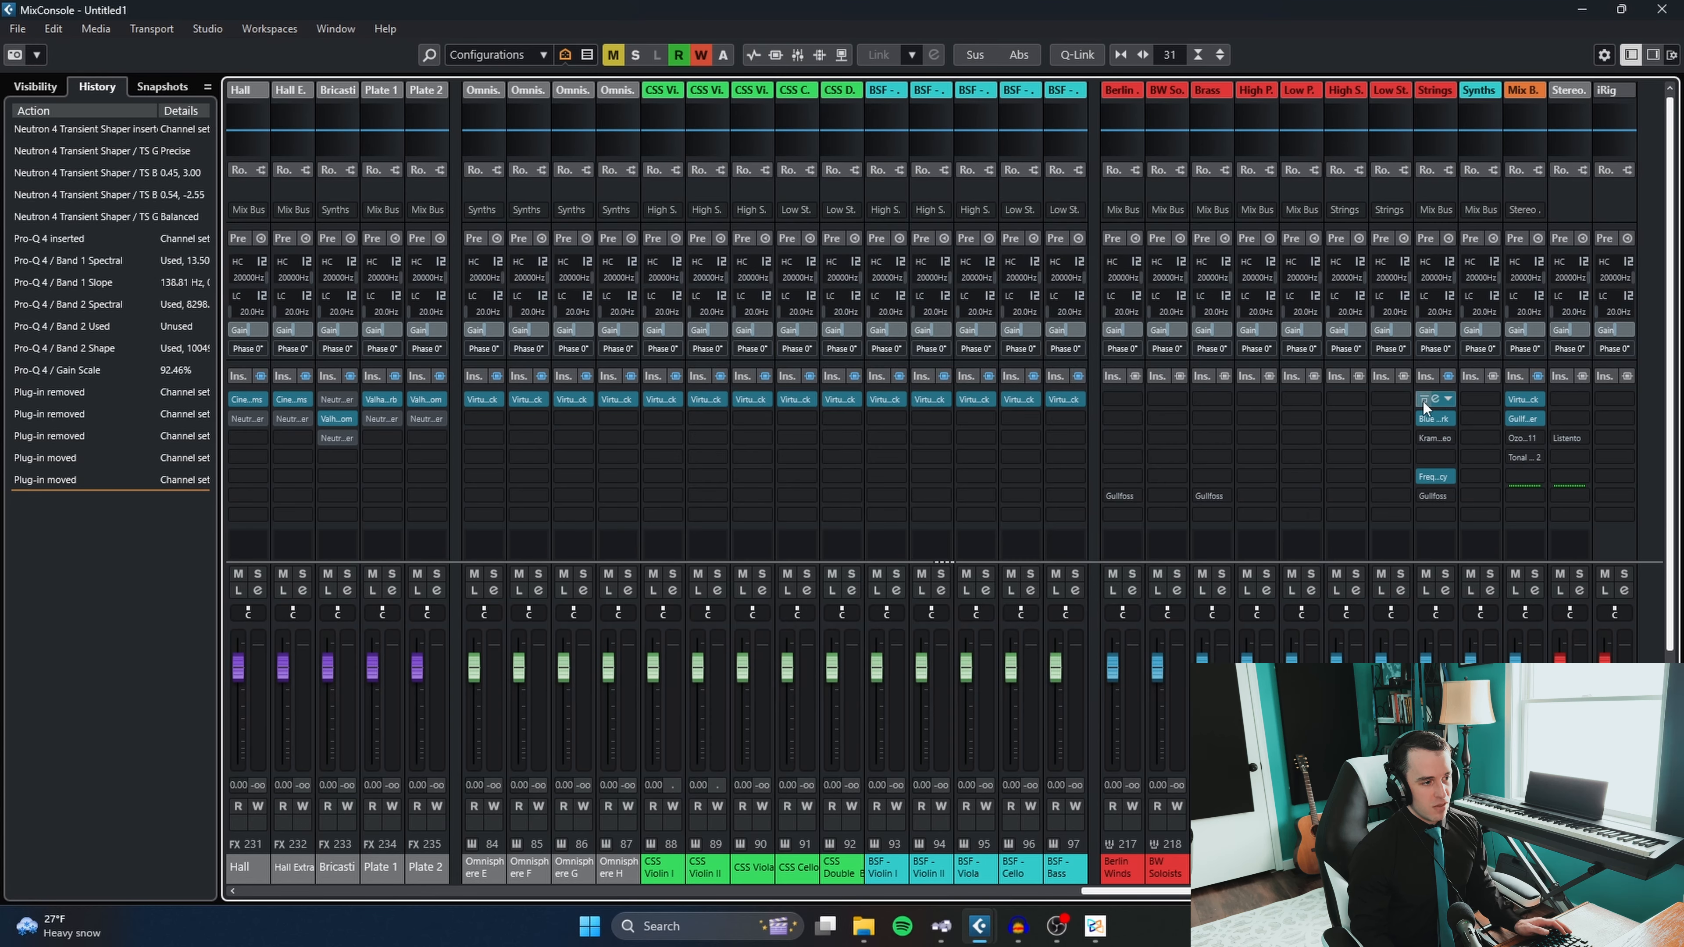
- Examine the PuigTec EQP1A and Blue Cat's PatchWork inserts on the Strings group, closing each window
click(1436, 399)
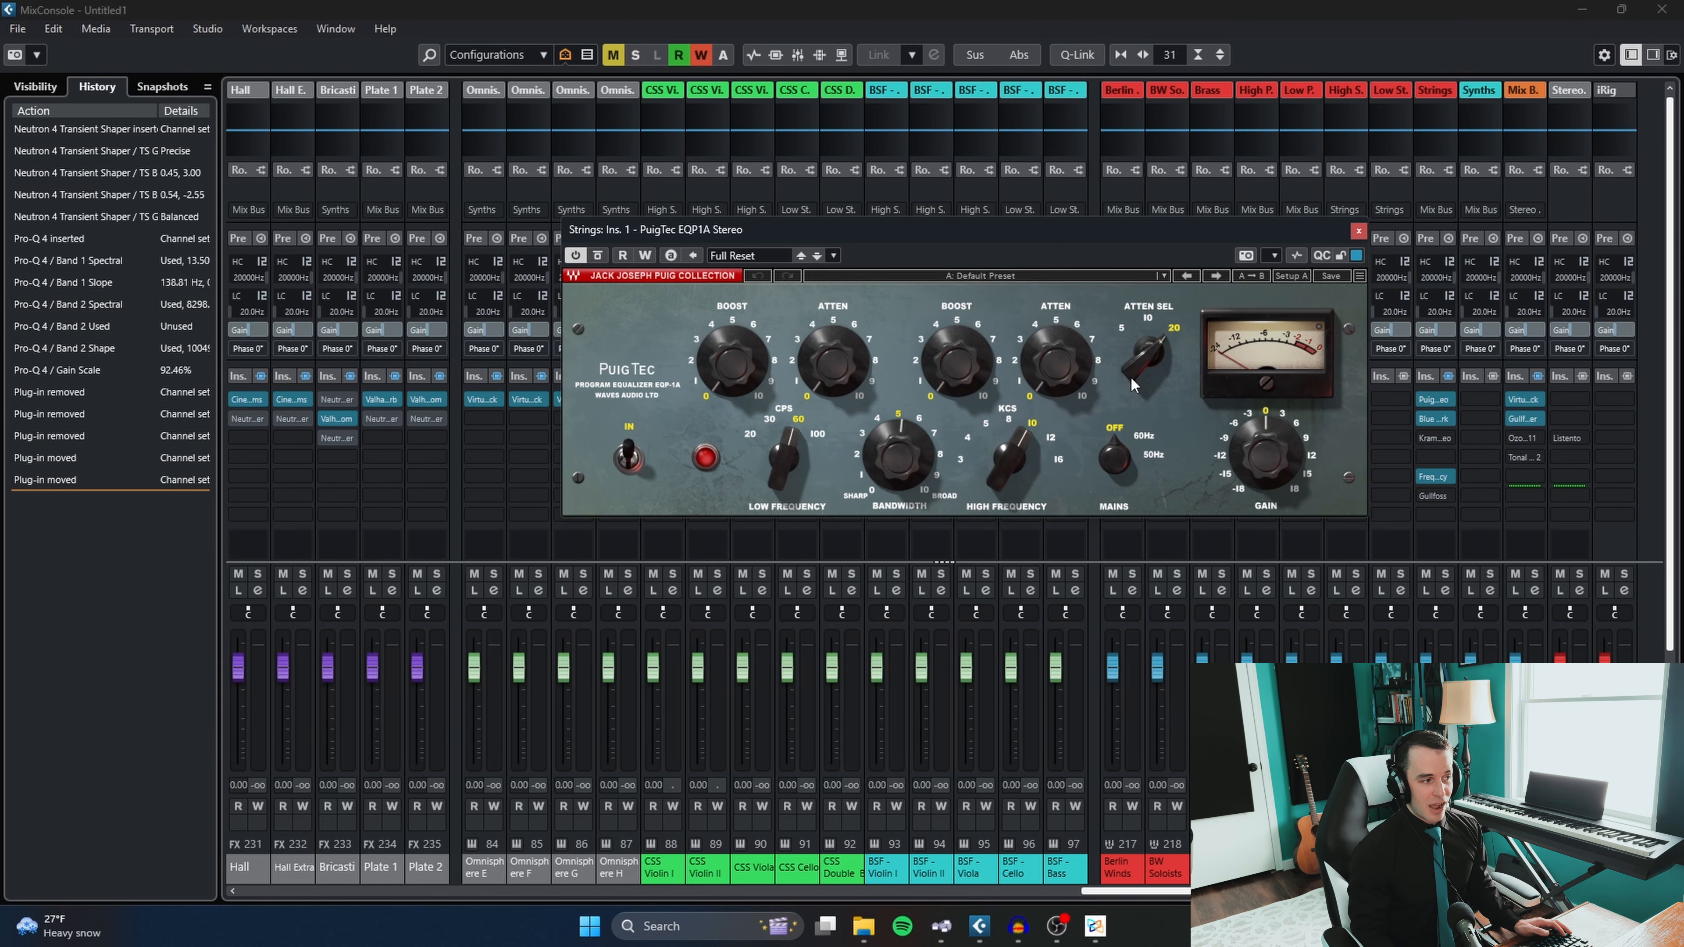
click(1360, 232)
click(1435, 419)
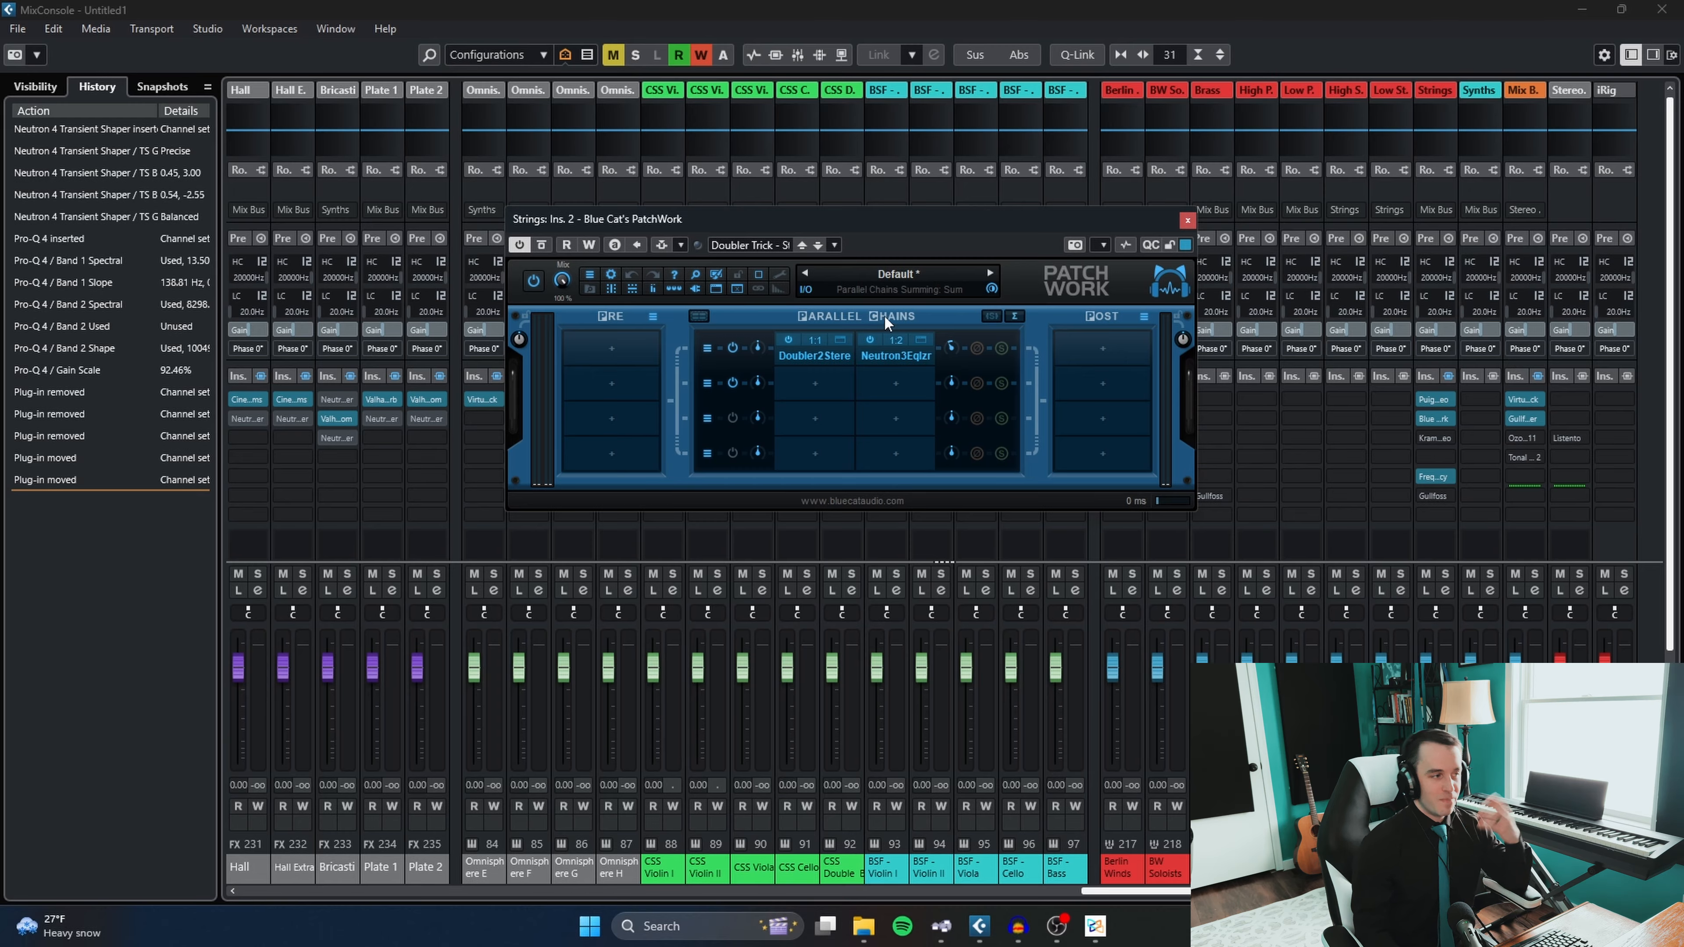
click(1188, 220)
- Turn off the bypass of Kramer Tape on the Strings group and view the group's Gullfoss insert, closing both windows
click(1433, 439)
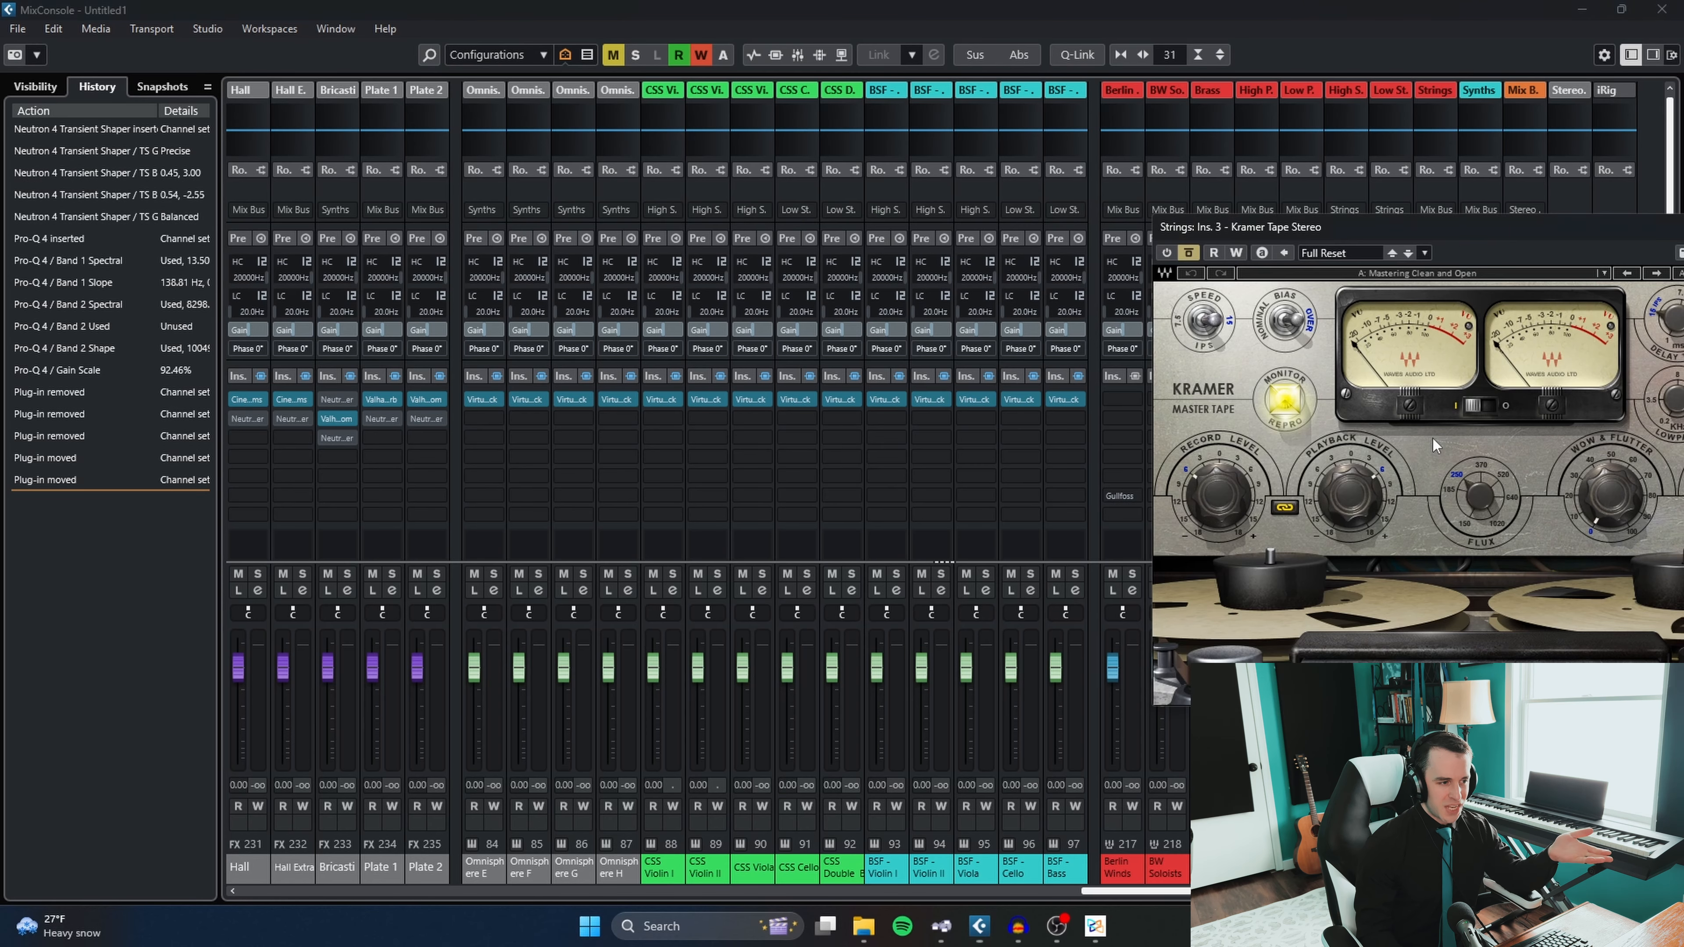
drag(1439, 230, 1003, 182)
click(746, 211)
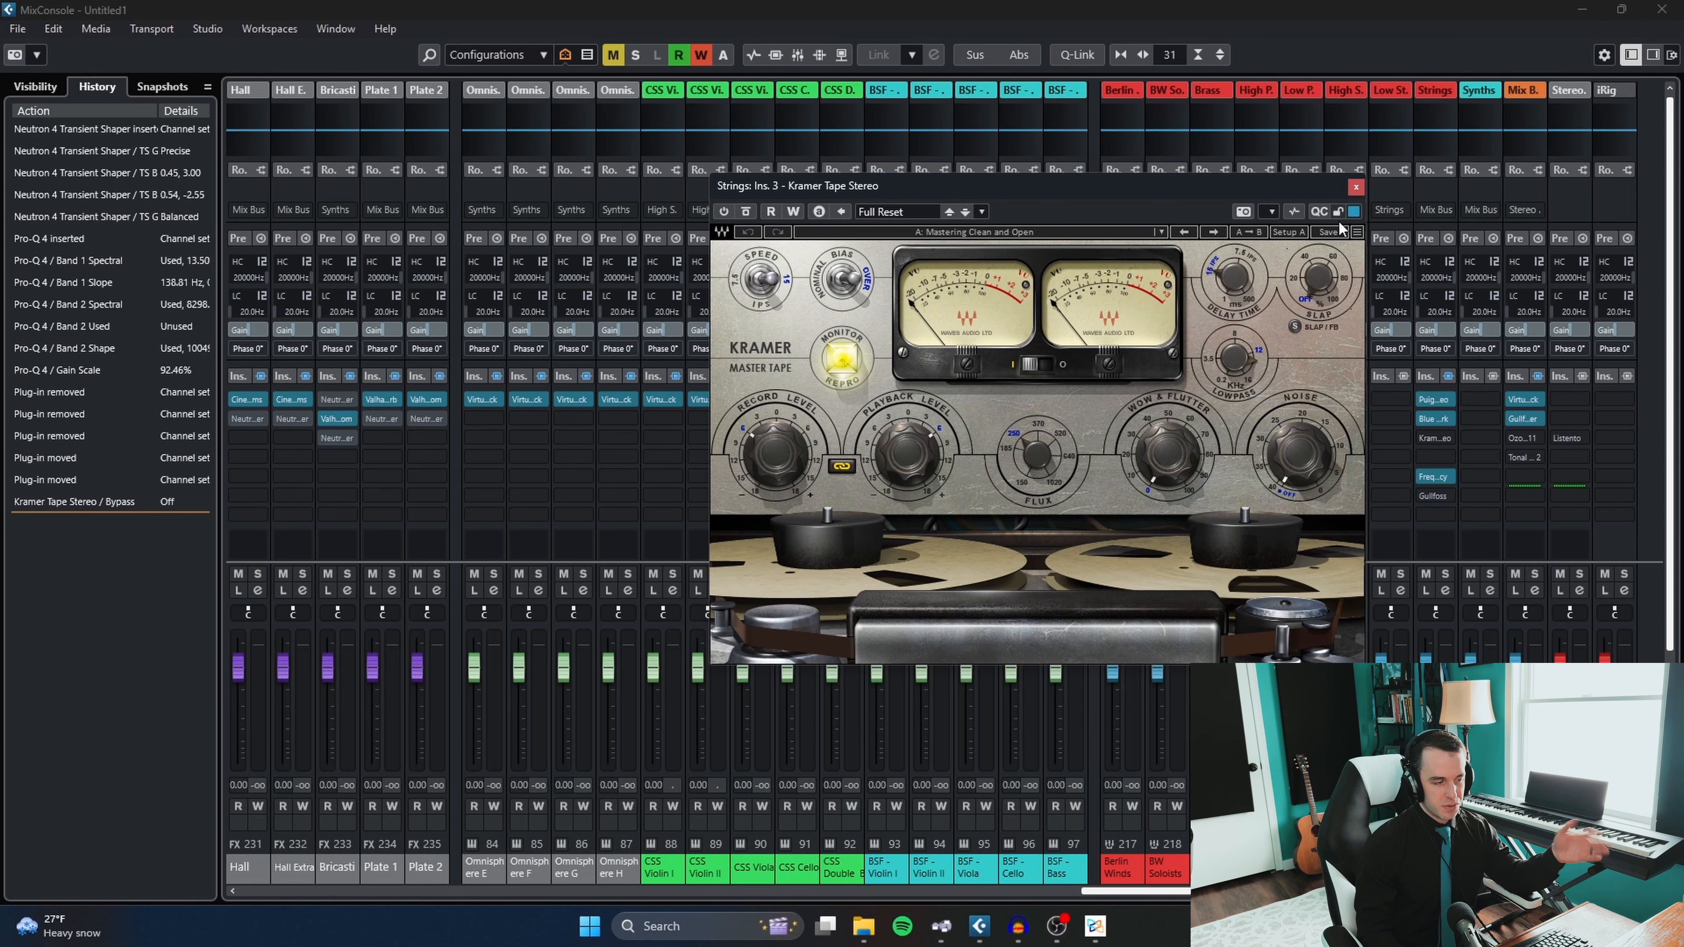
click(1357, 187)
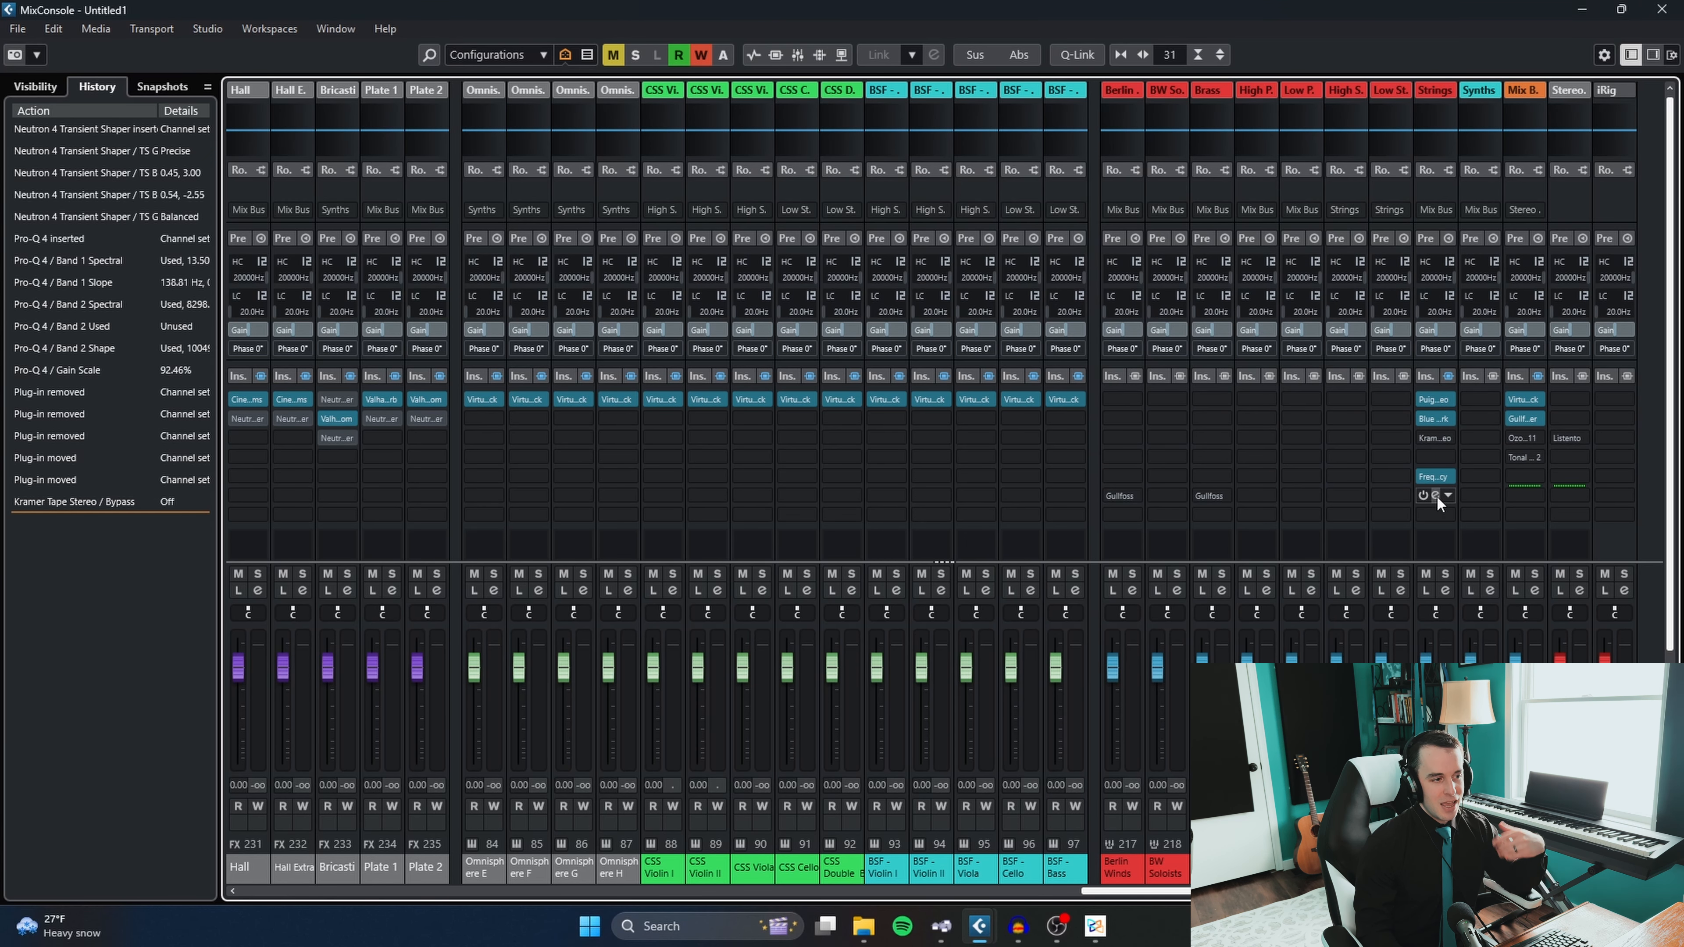
drag(1115, 211, 802, 211)
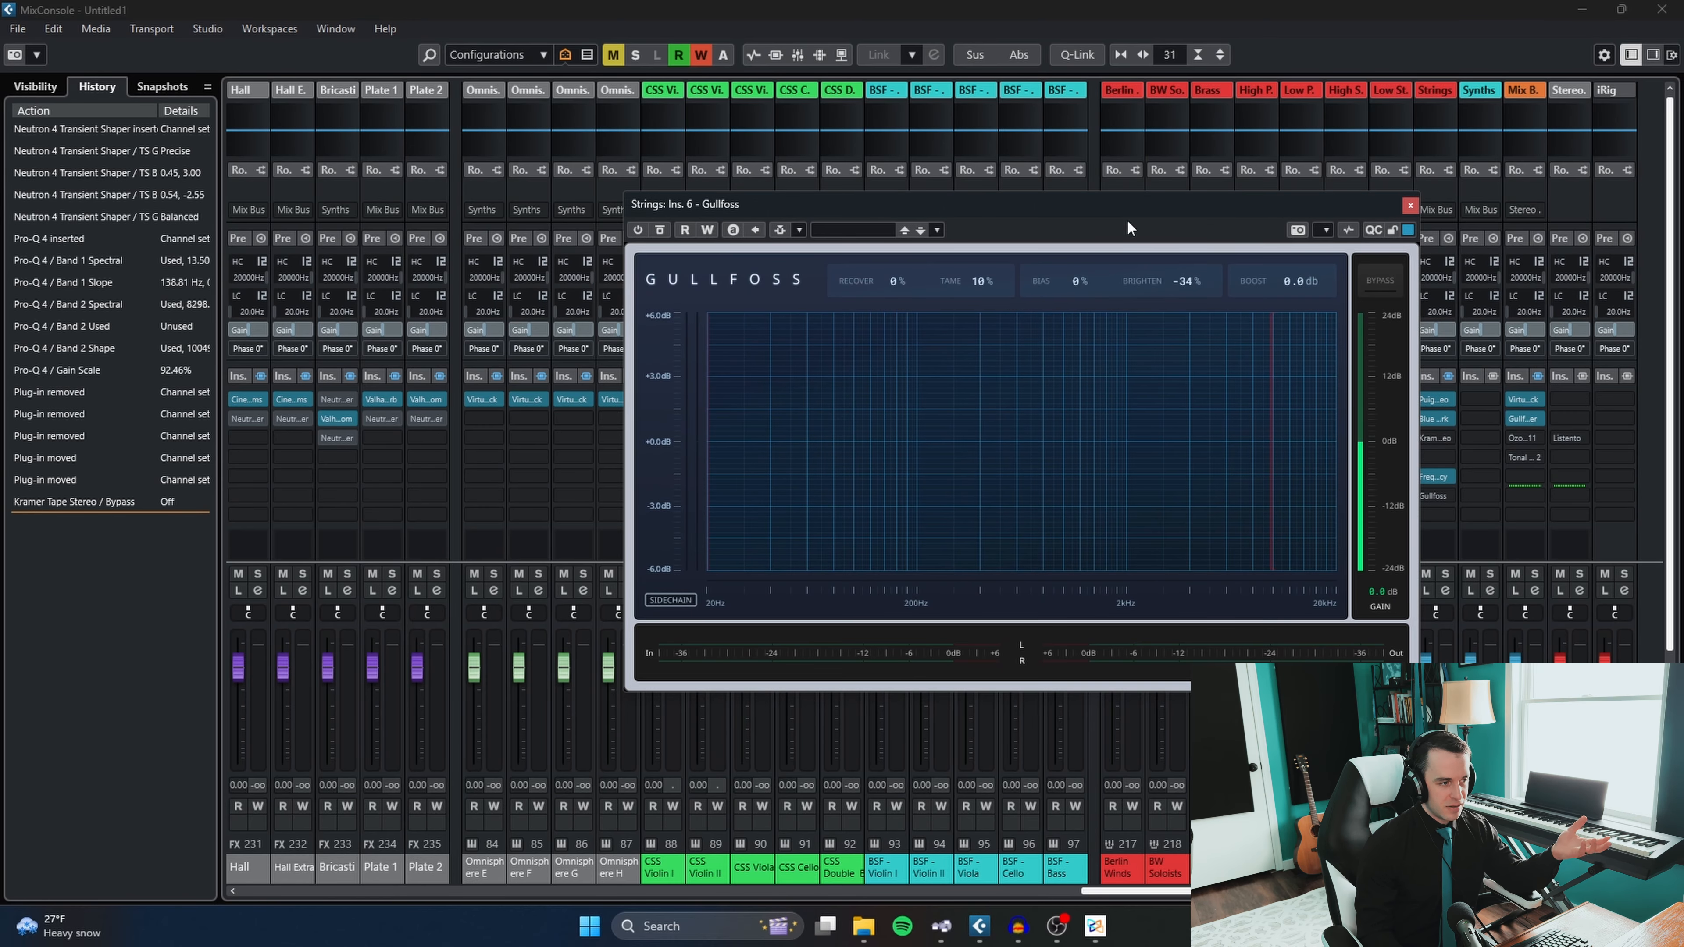
click(1410, 206)
- Insert Pro-Q 4 in insert slot 3 of the CSS Violin II channel
drag(1159, 894, 656, 912)
drag(963, 882, 1140, 871)
click(821, 444)
click(806, 438)
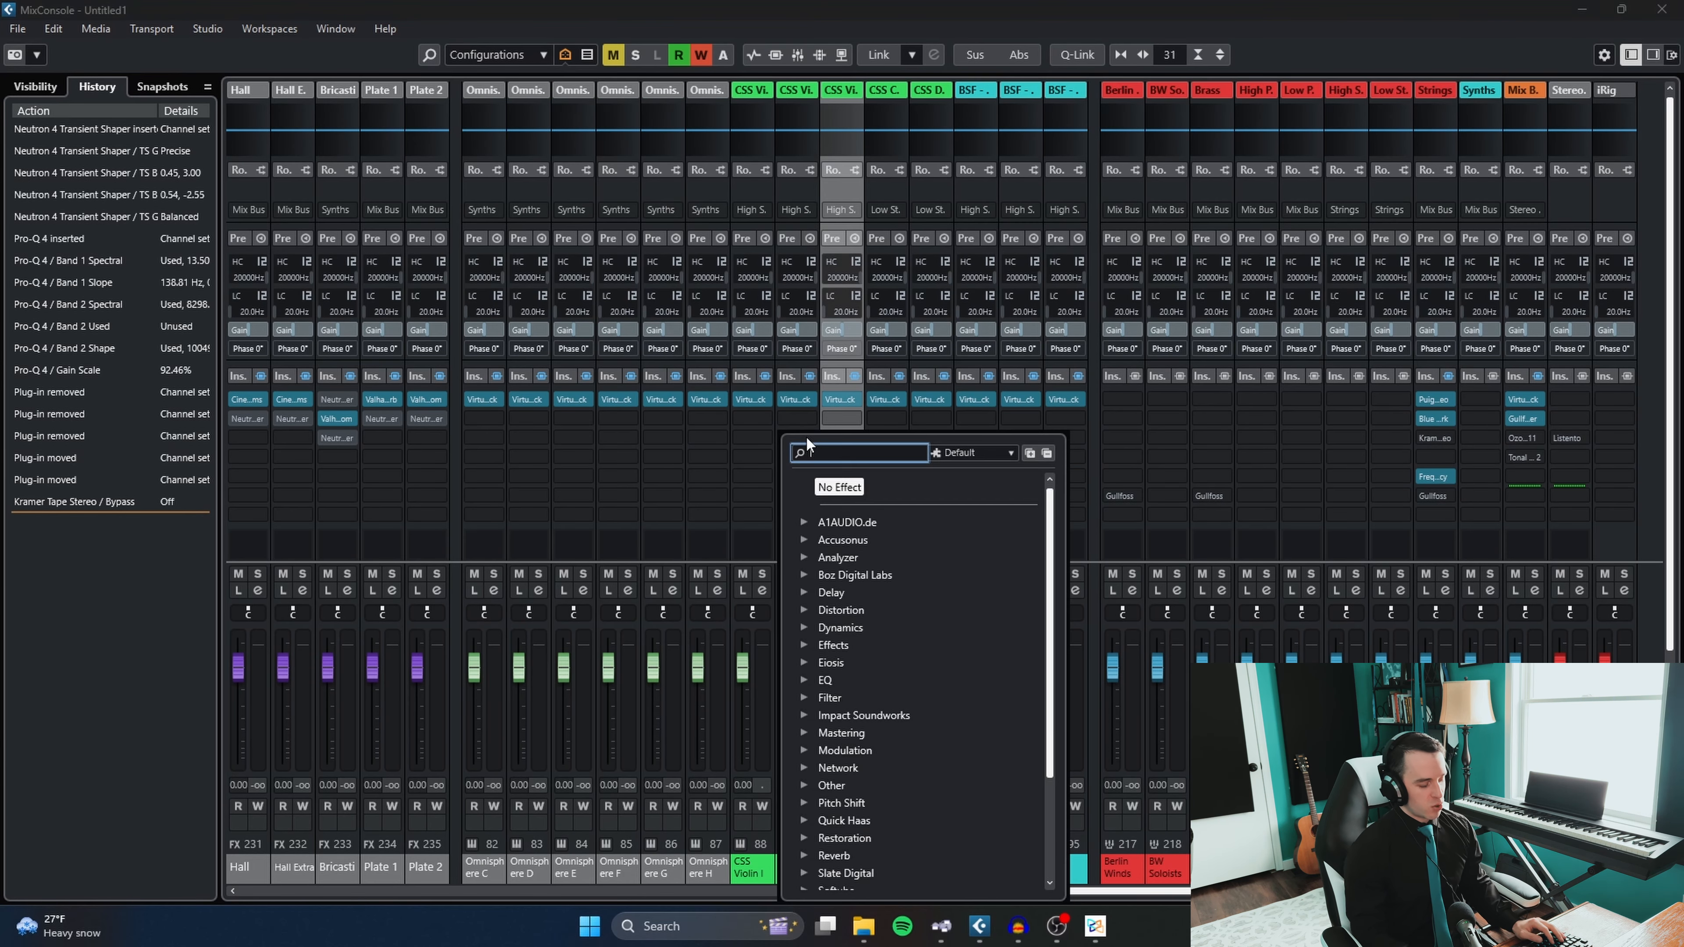
text(proq)
click(873, 522)
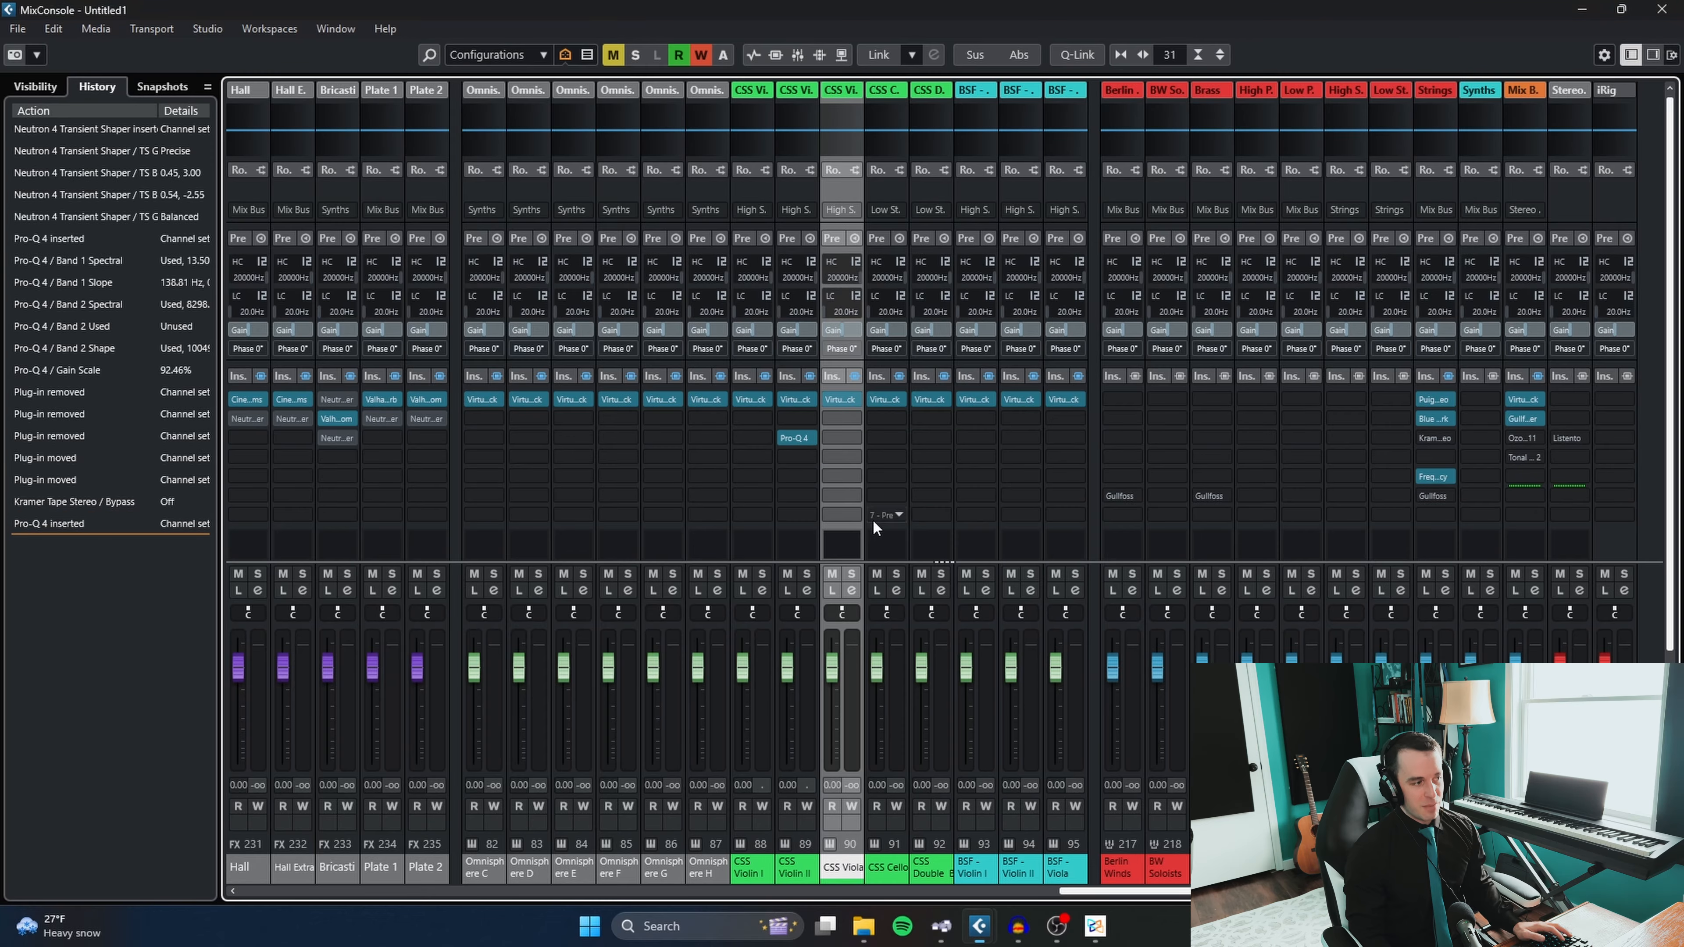
- View the Pro-Q 4 editor on CSS Violin II, close its window and deactivate the insert
click(799, 432)
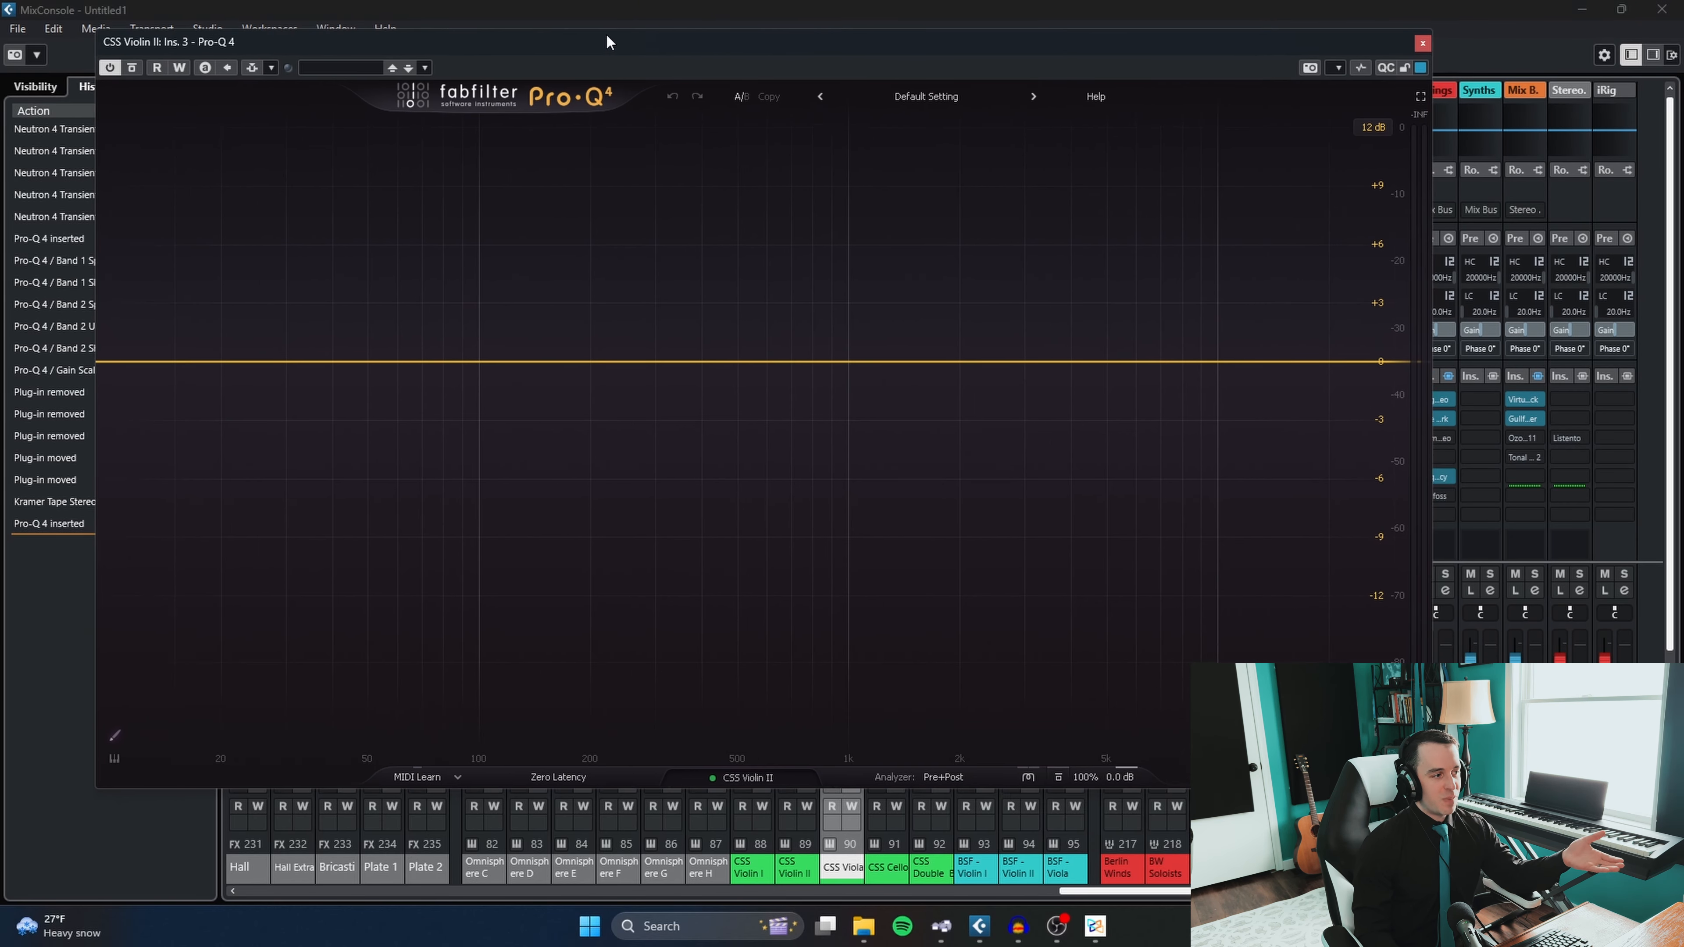
drag(608, 42, 658, 95)
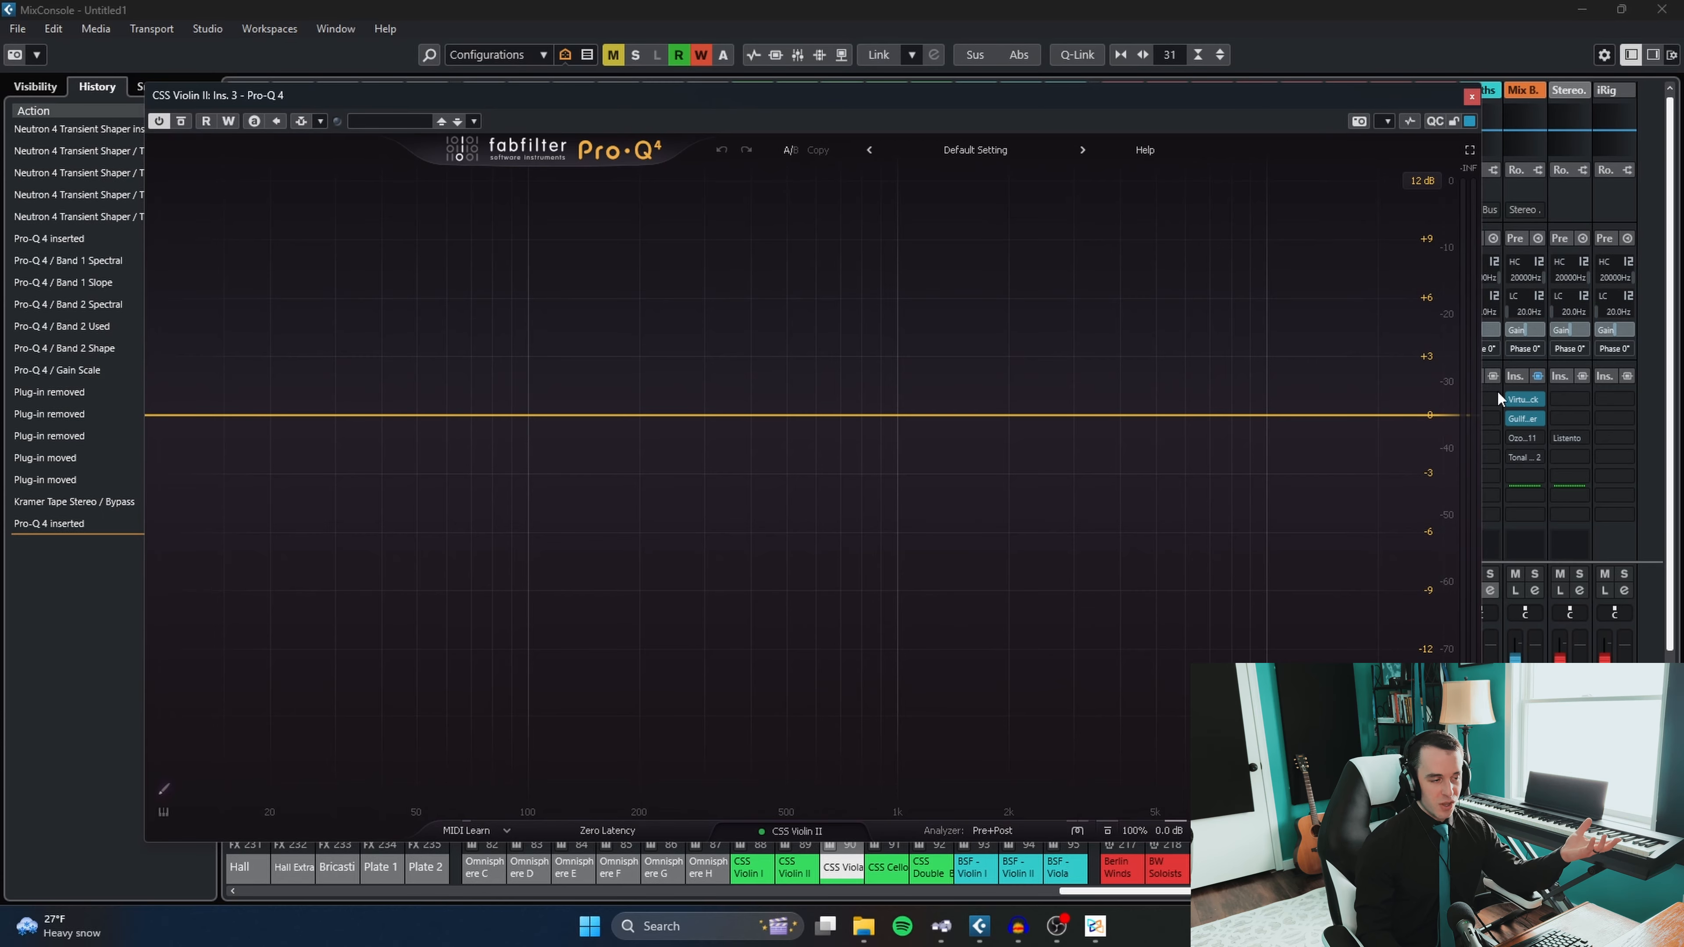
click(1471, 97)
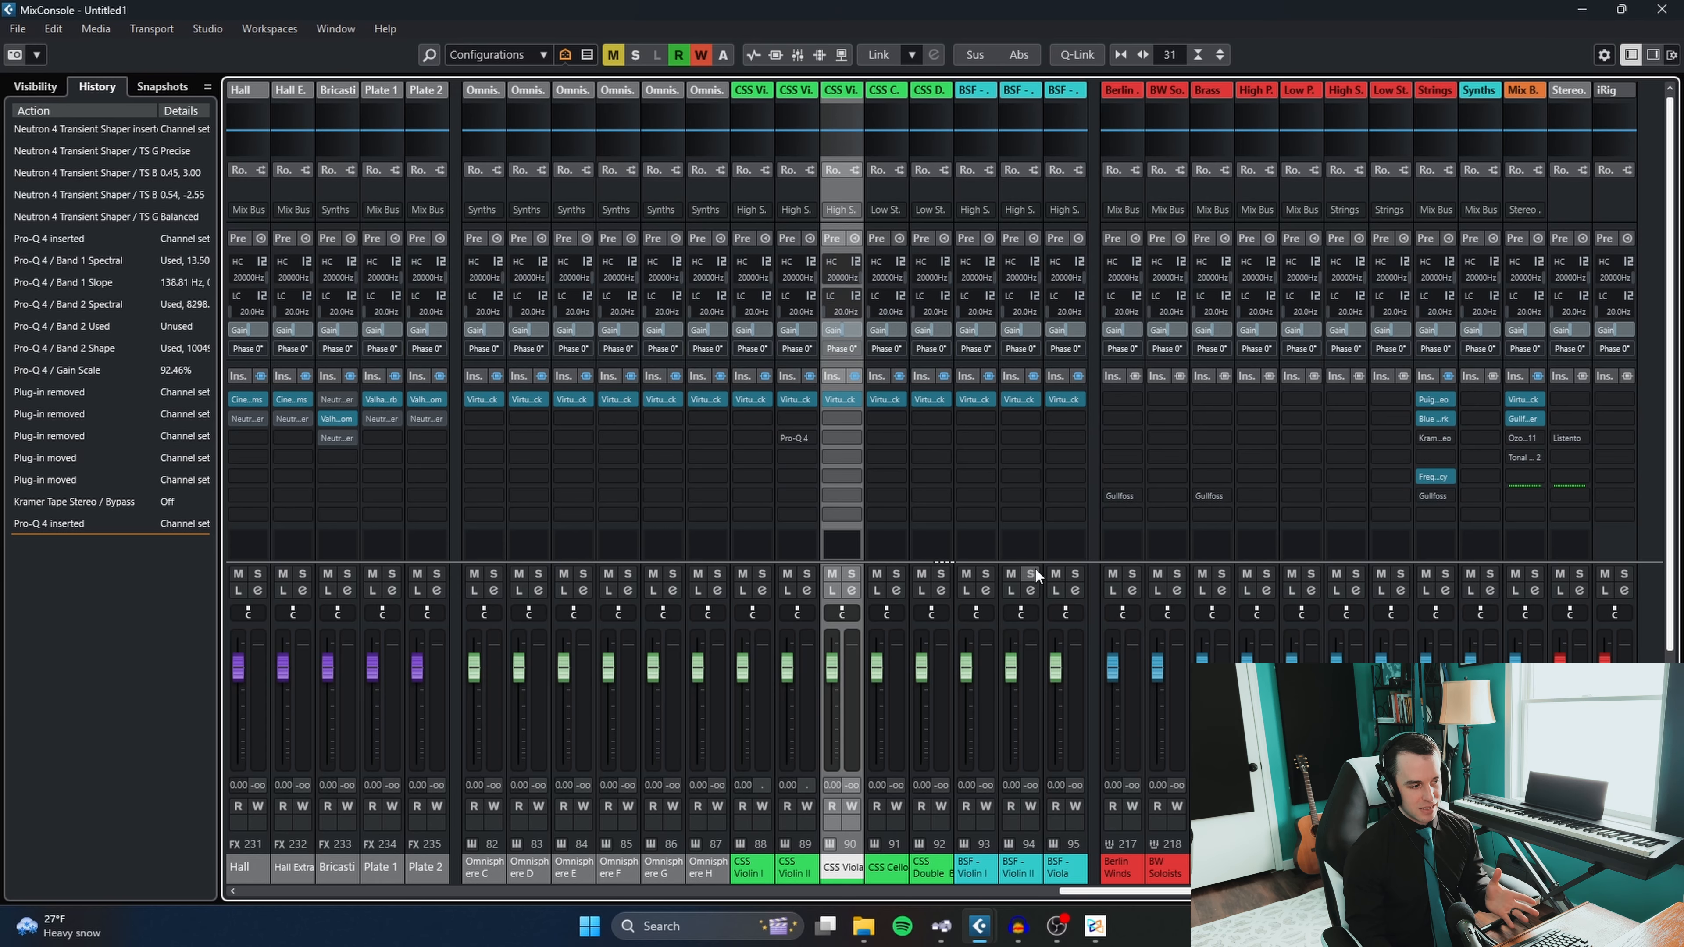
- Show the channel visibility list and select the High Winds, Low Winds, Berlin Winds and BW Soloists groups in turn
click(55, 86)
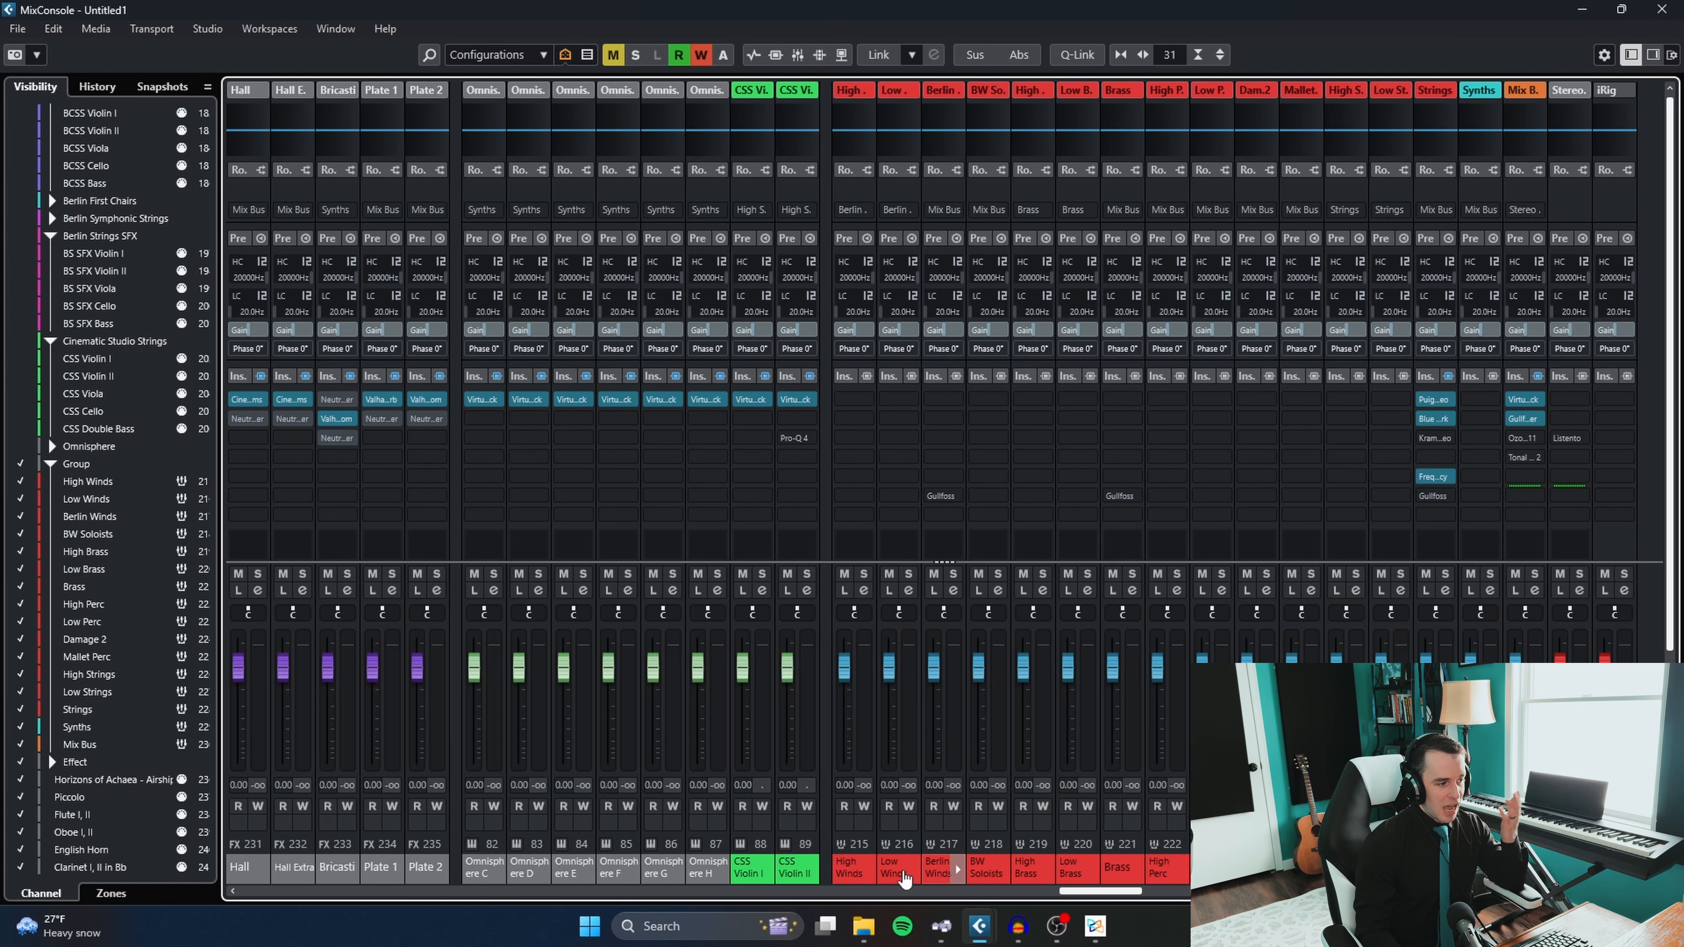
click(856, 875)
click(896, 876)
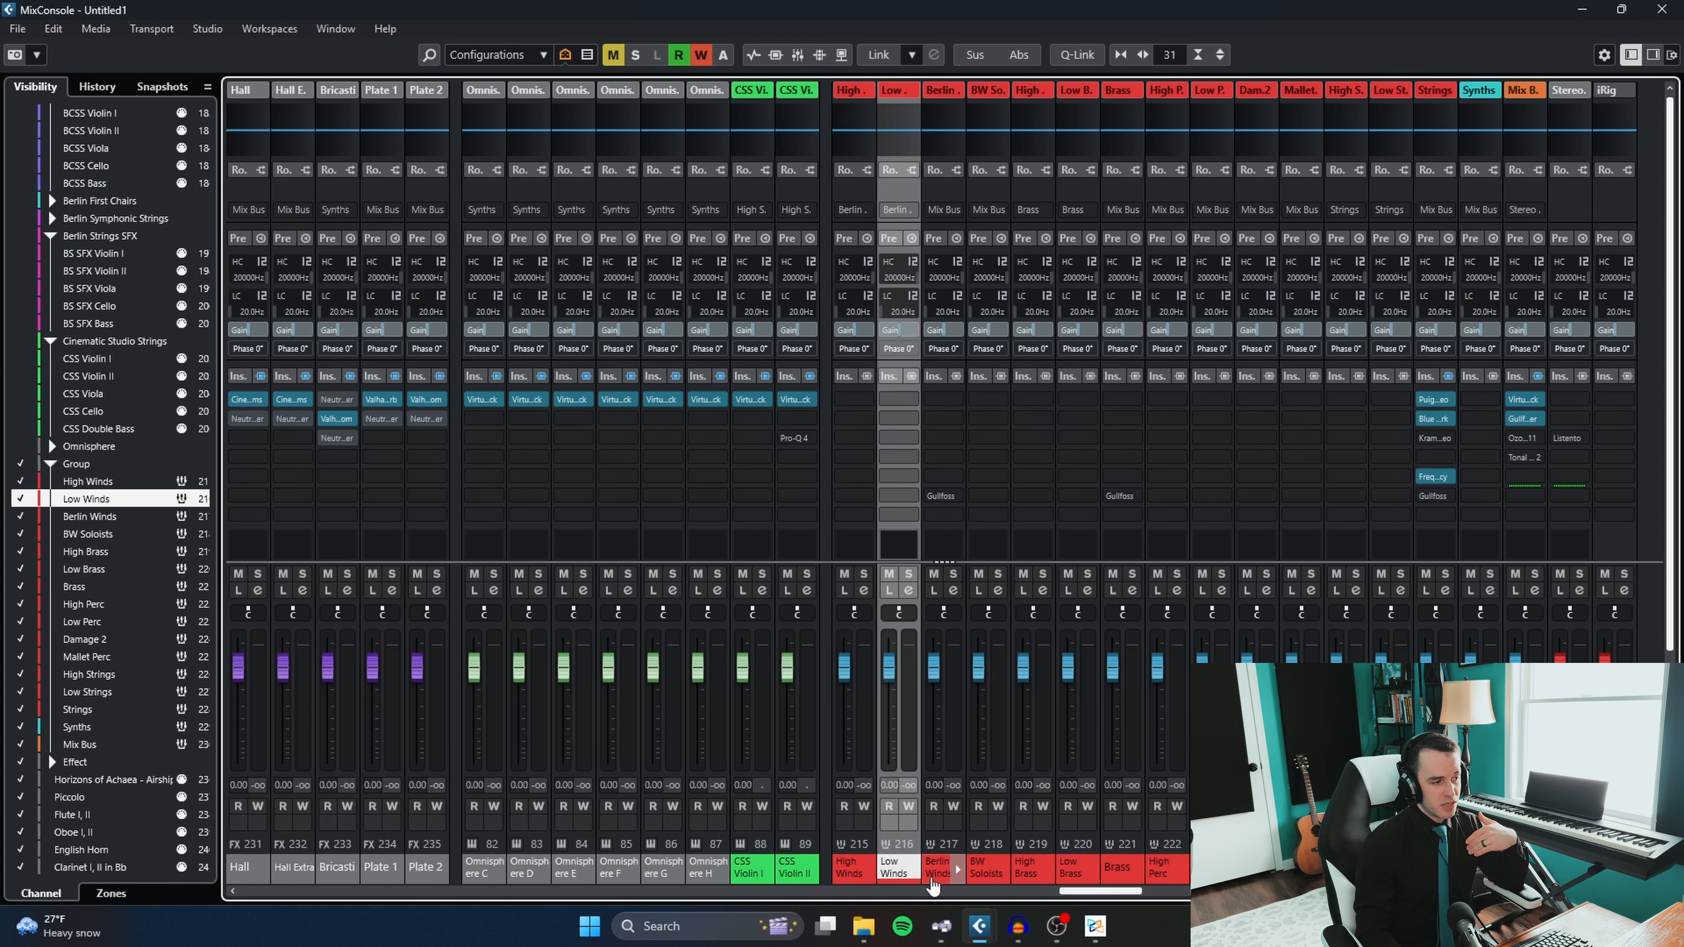
click(932, 881)
click(986, 874)
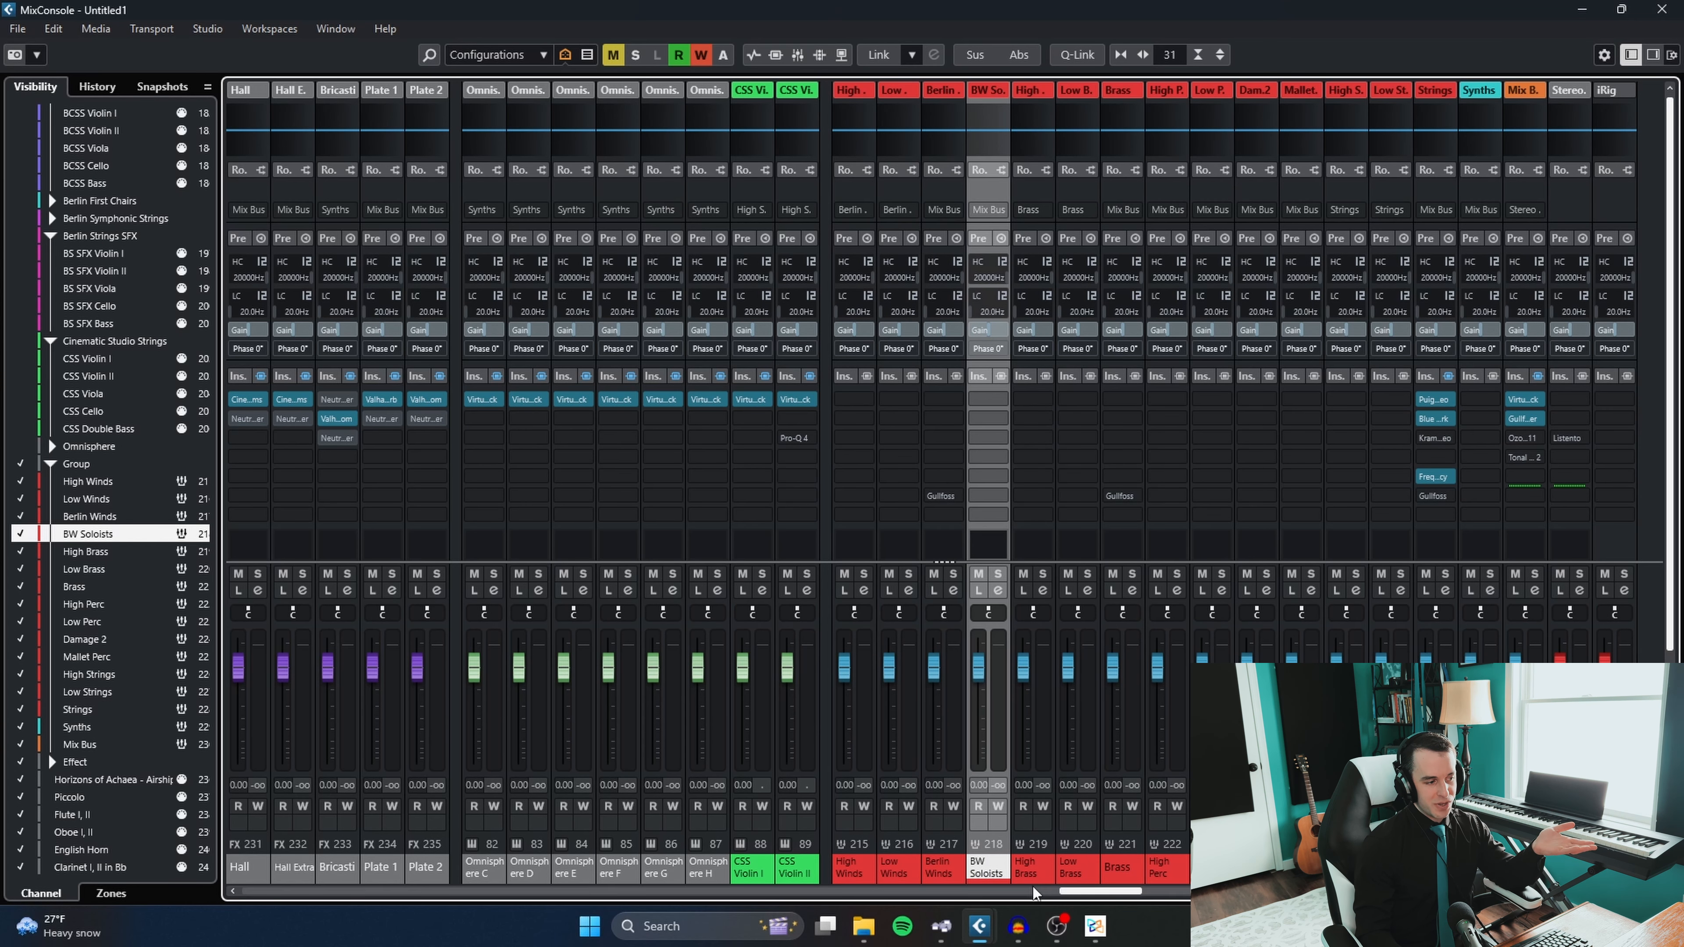
- Select the High Brass, Low Brass, Brass, High Strings, Low Strings and Strings group channels in turn
click(1026, 869)
click(1070, 869)
click(1118, 868)
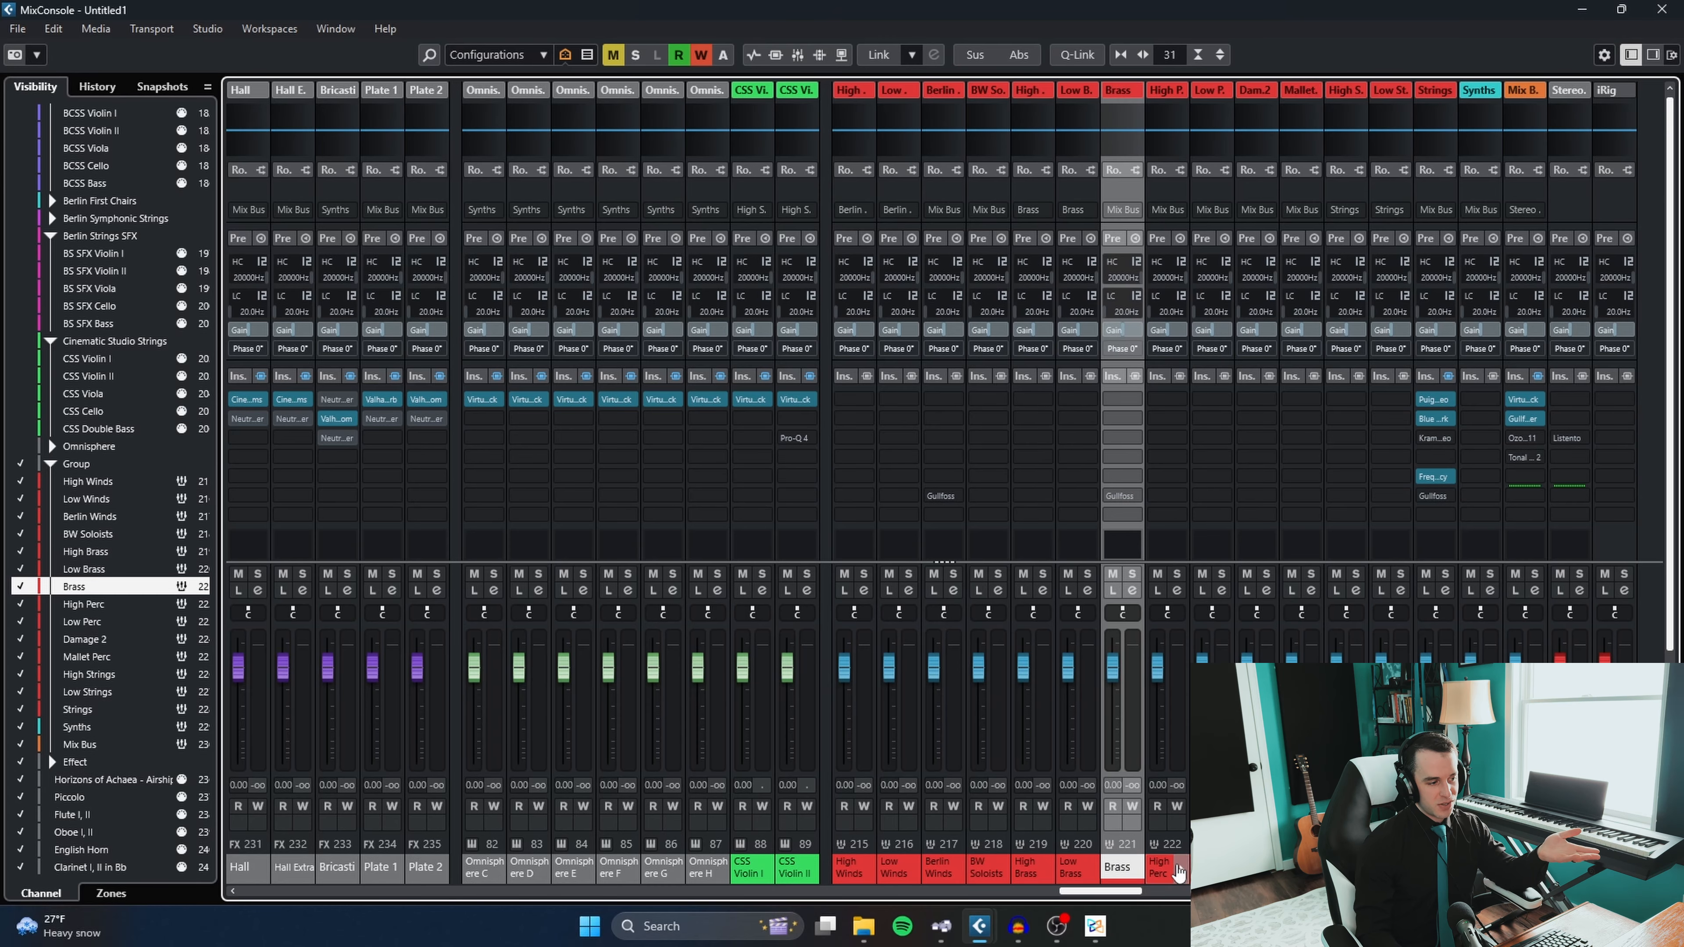
click(1346, 869)
click(1391, 869)
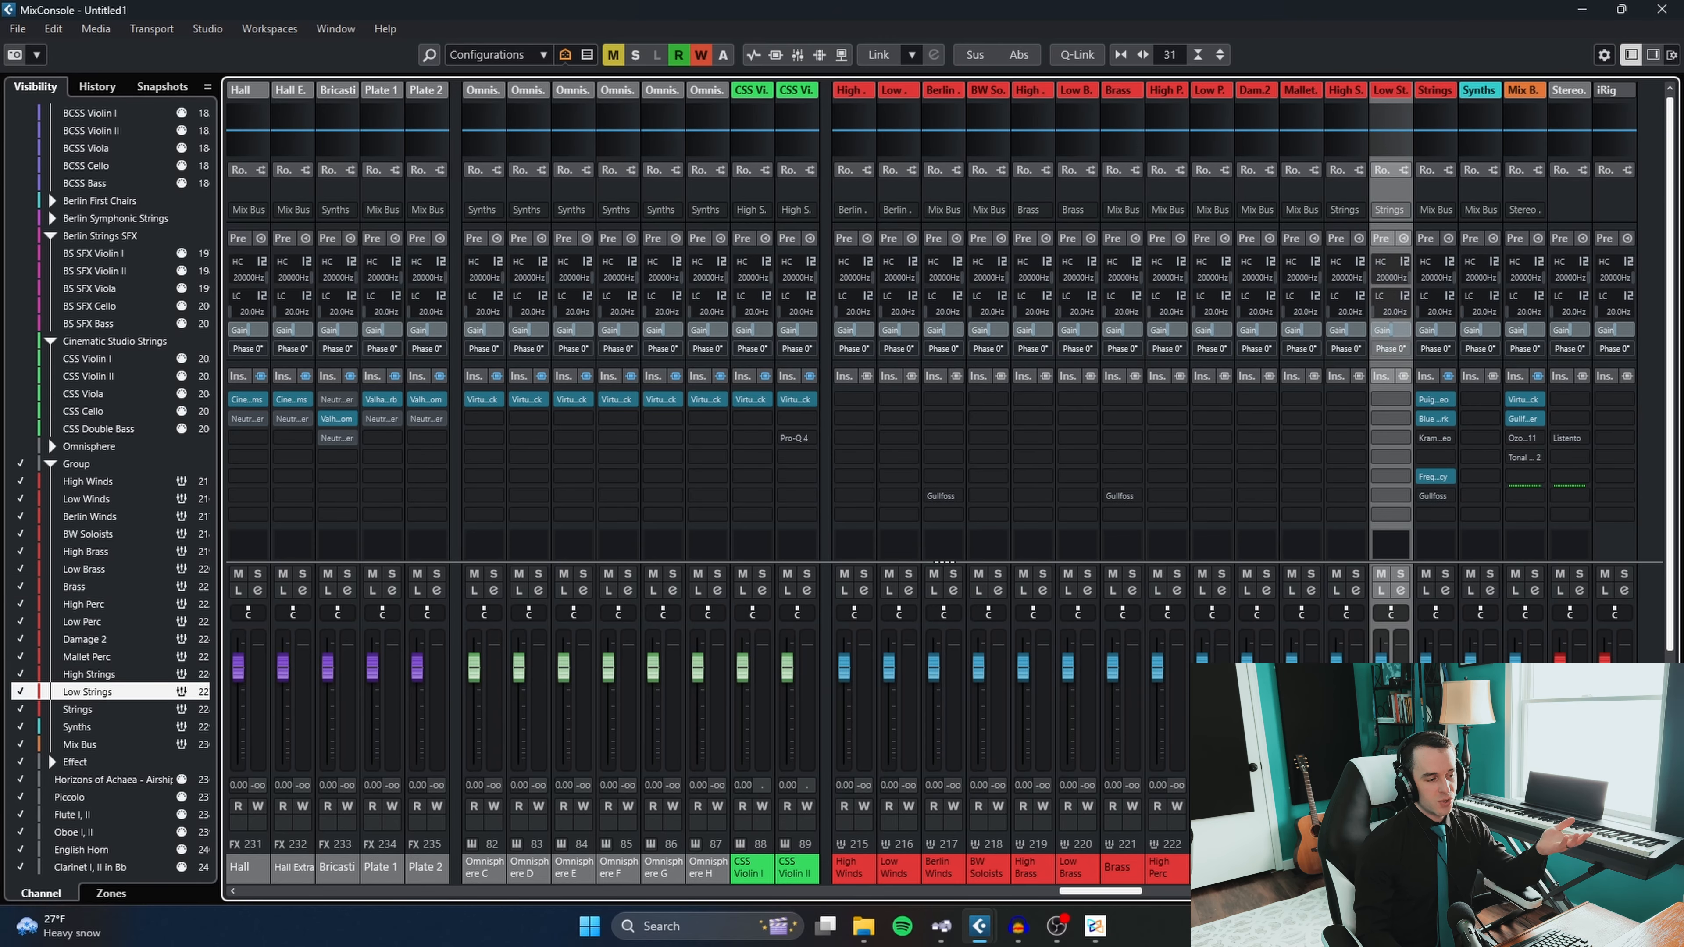
click(1436, 870)
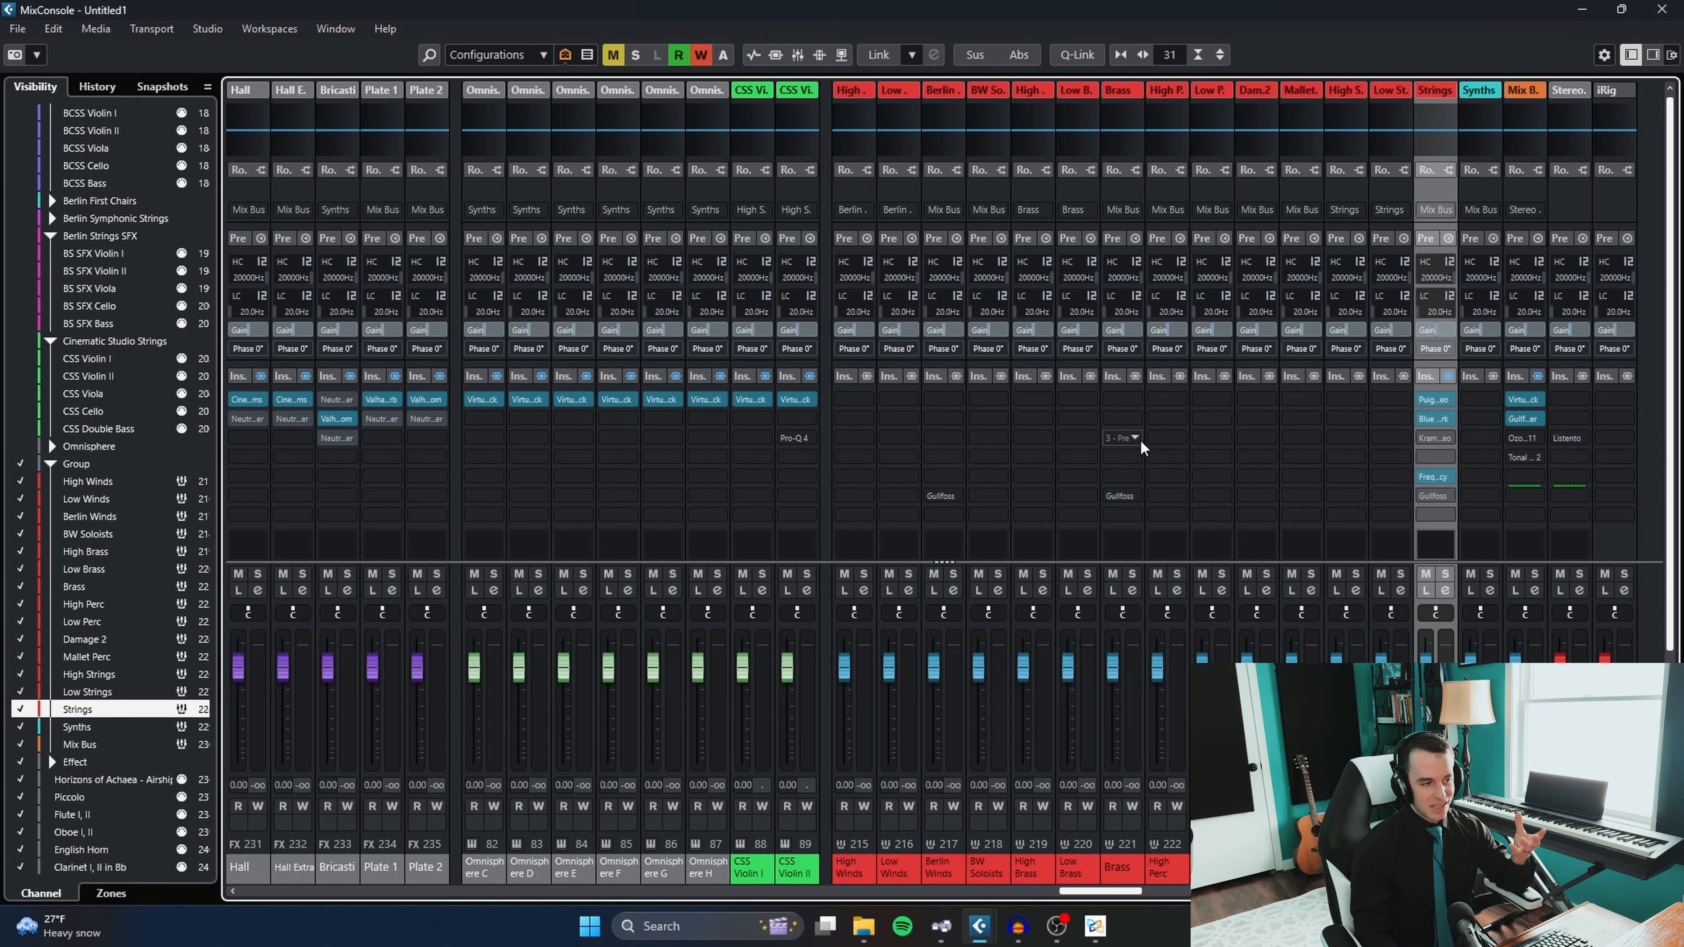
- Examine the Frequency equalizer in insert slot 5 of the Strings group and close its window
click(1434, 476)
mouse_move(698, 365)
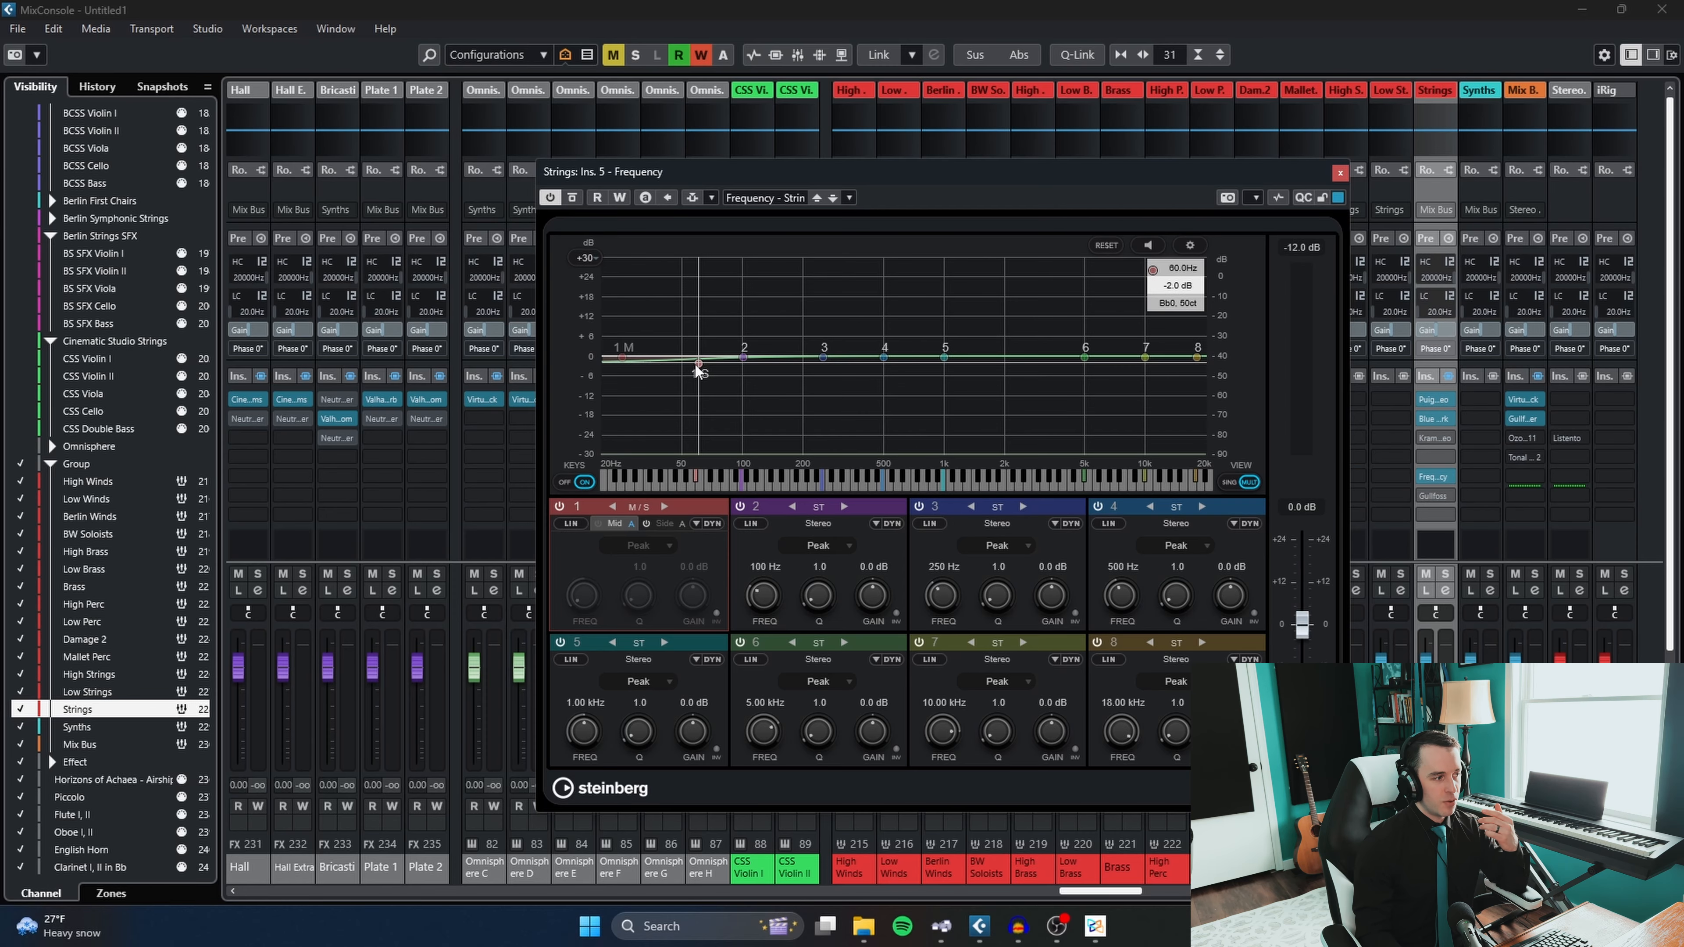
click(1341, 174)
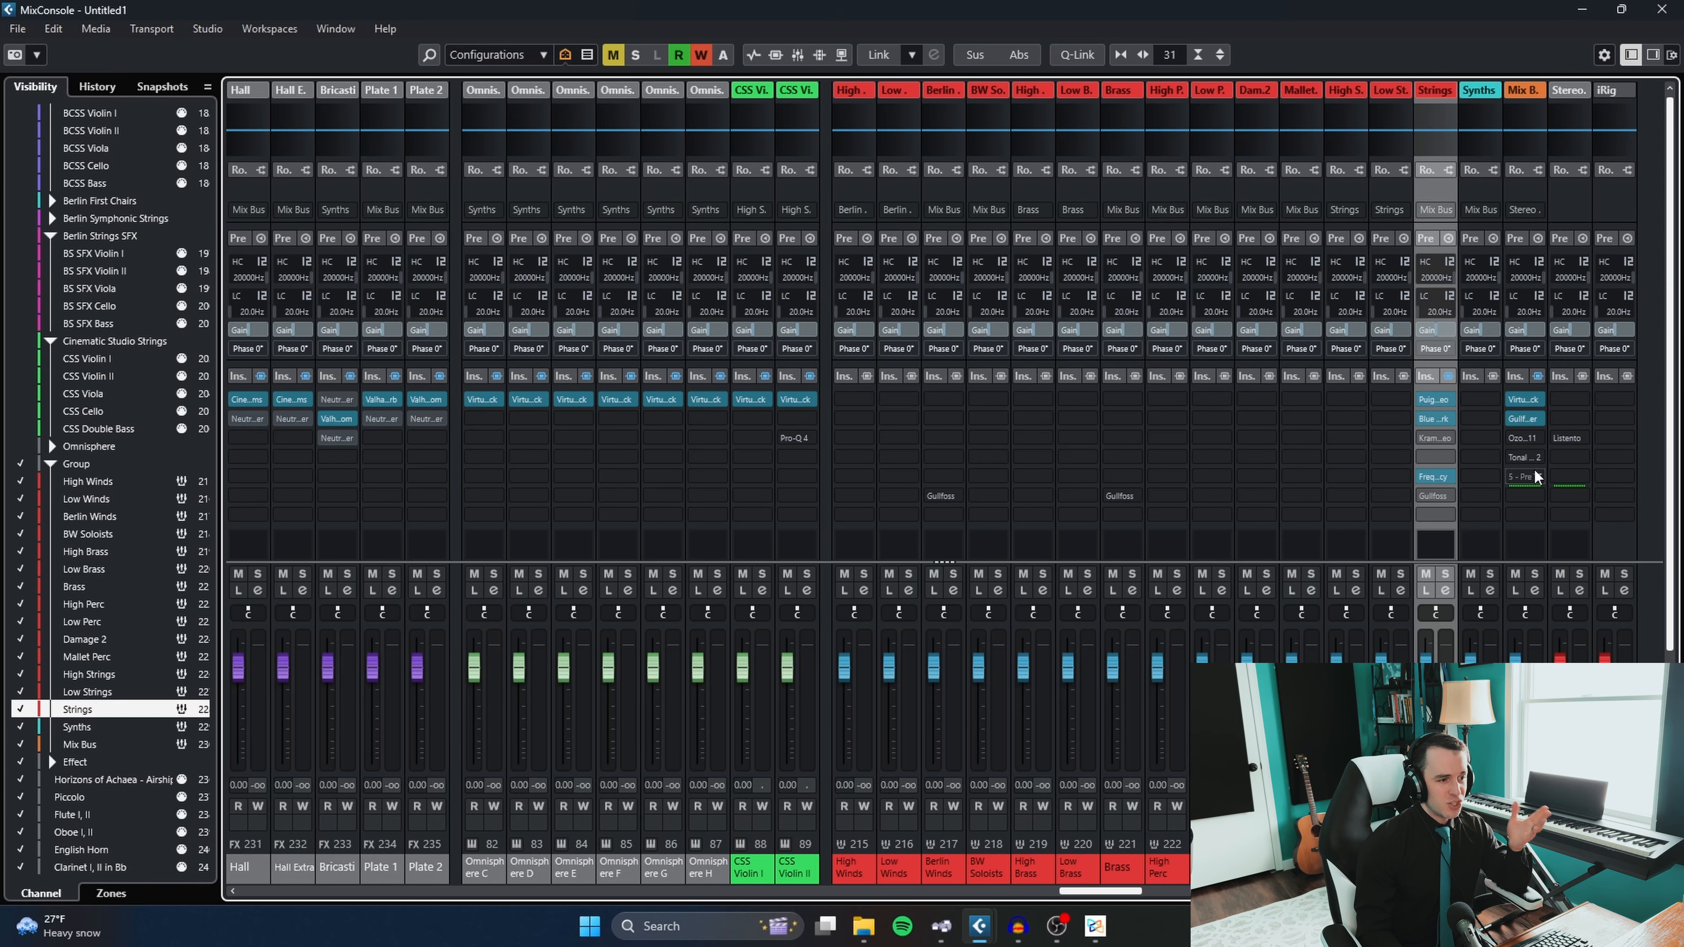
- Open Tonal Balance Control 2 on the Mix Bus, try the Modern and Bass Heavy targets, choose Orchestral, and close the window
click(1524, 459)
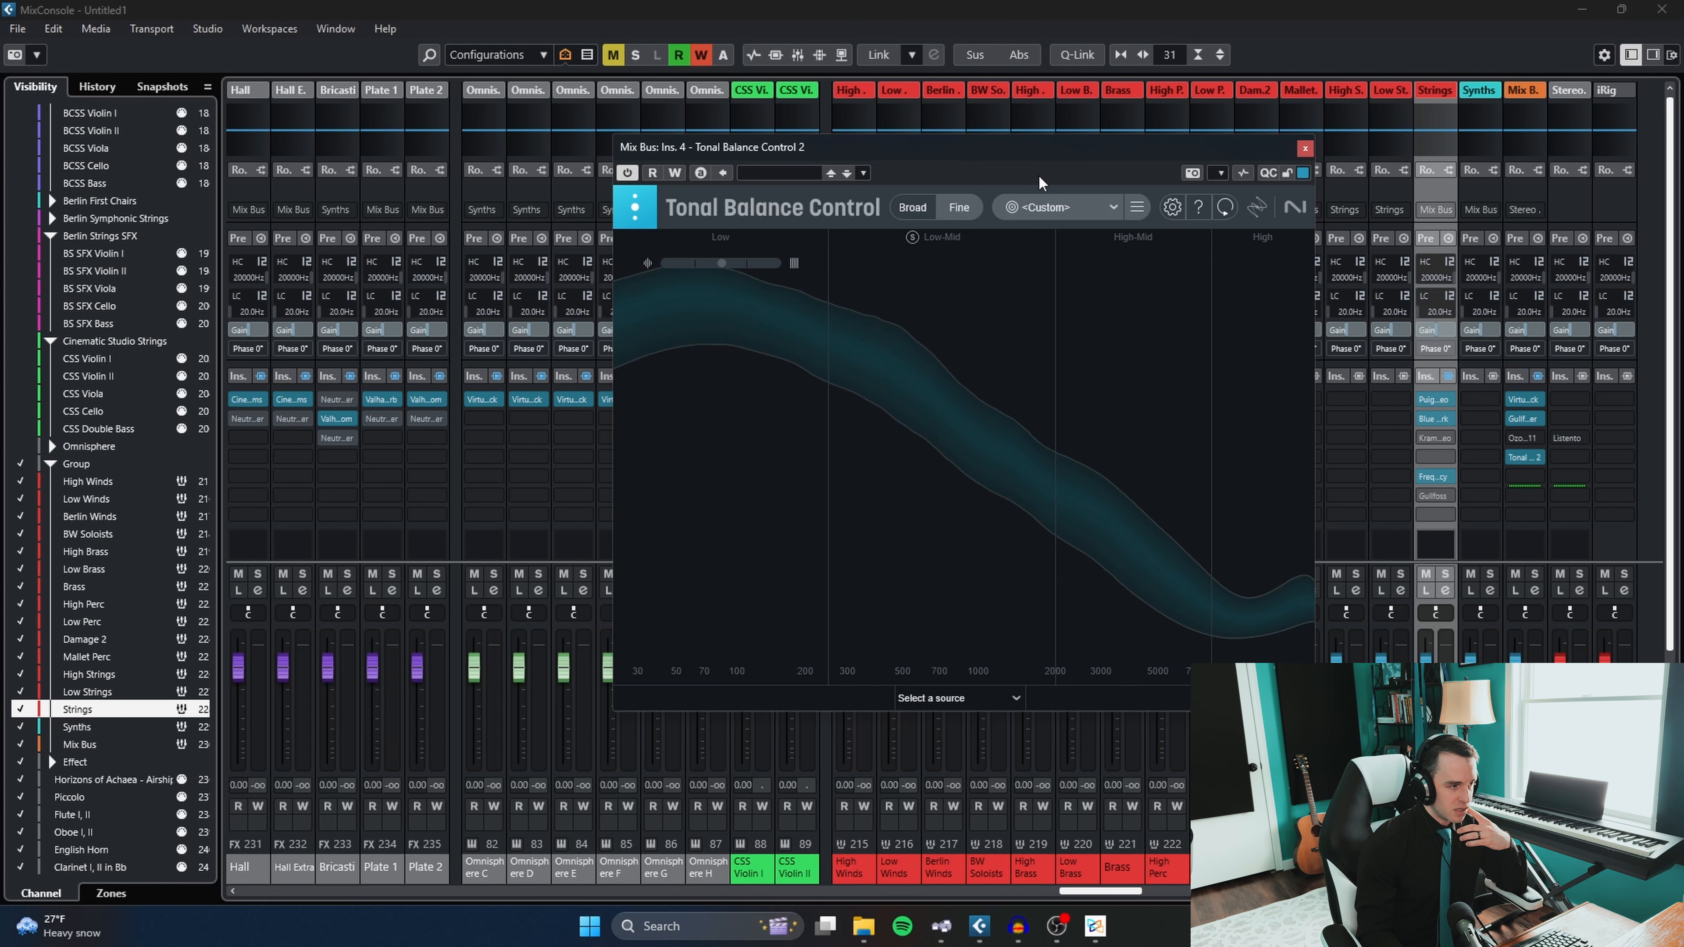
click(1047, 205)
click(1073, 396)
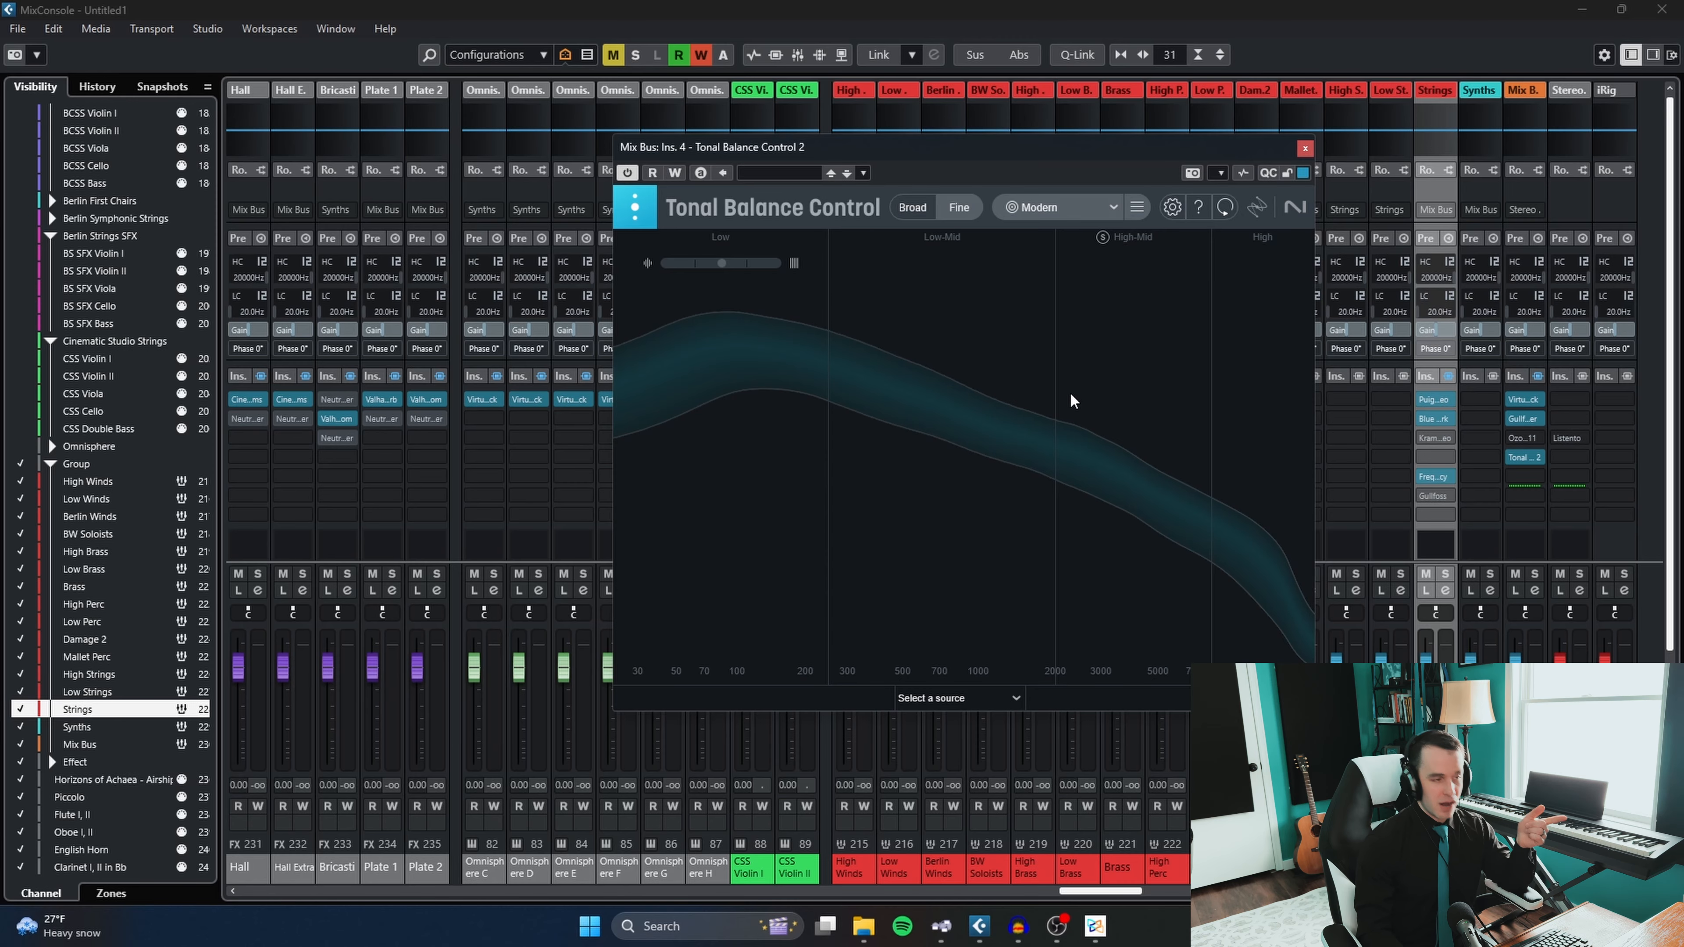
click(1015, 208)
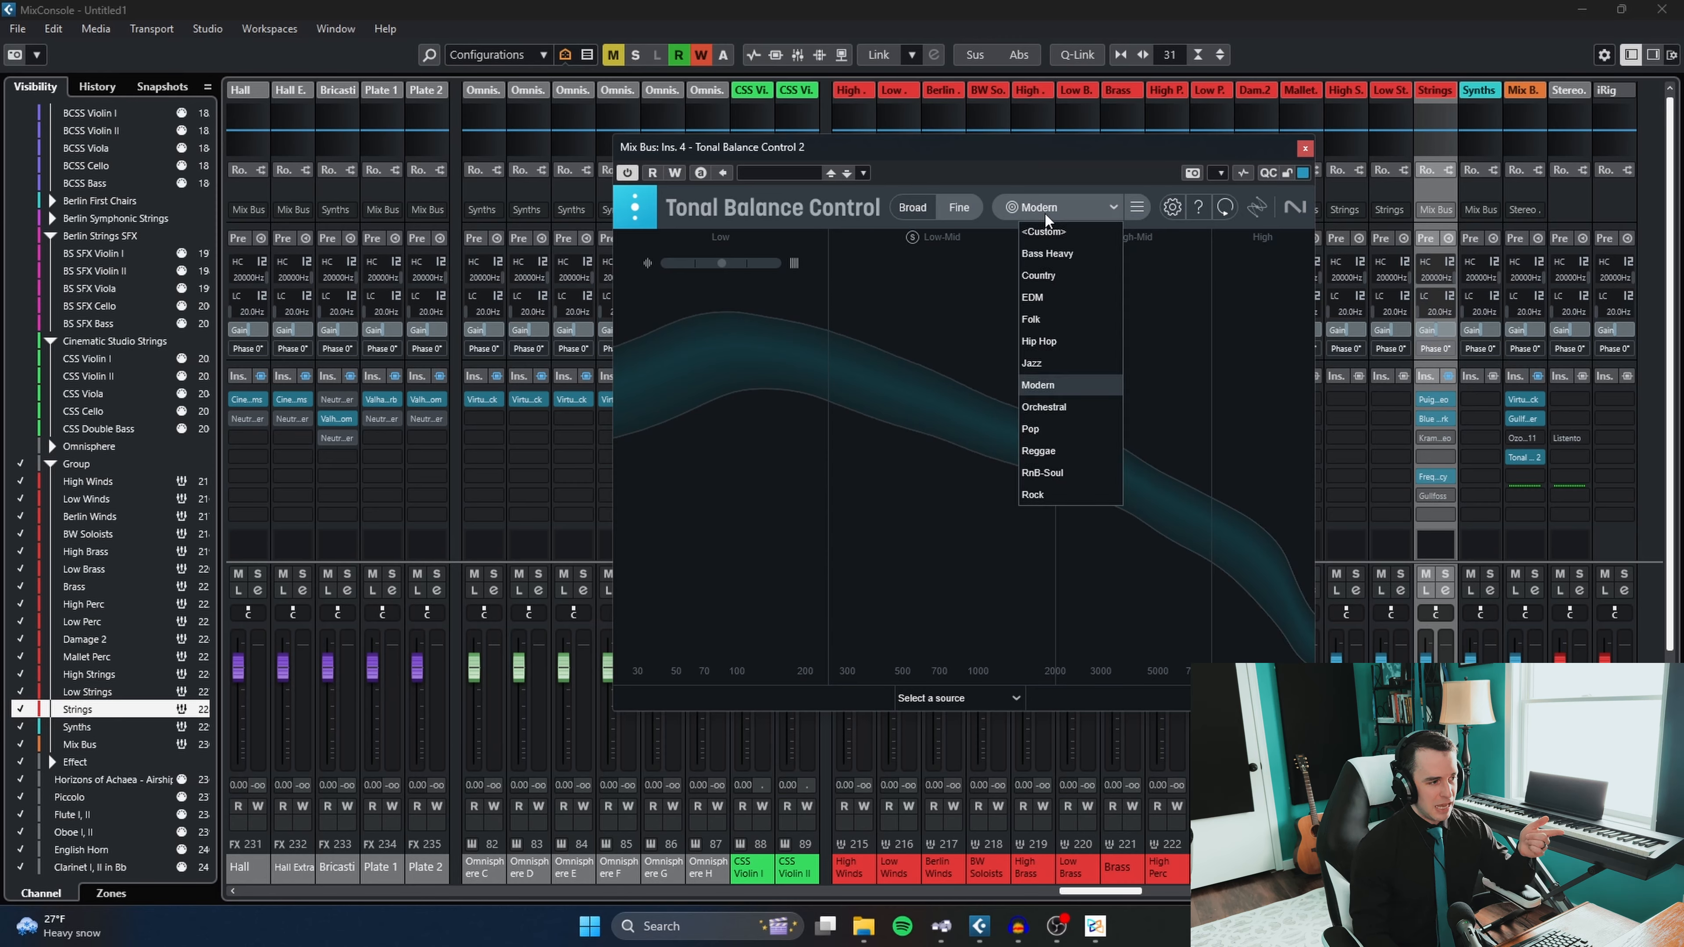
click(1047, 253)
click(1048, 207)
click(1069, 412)
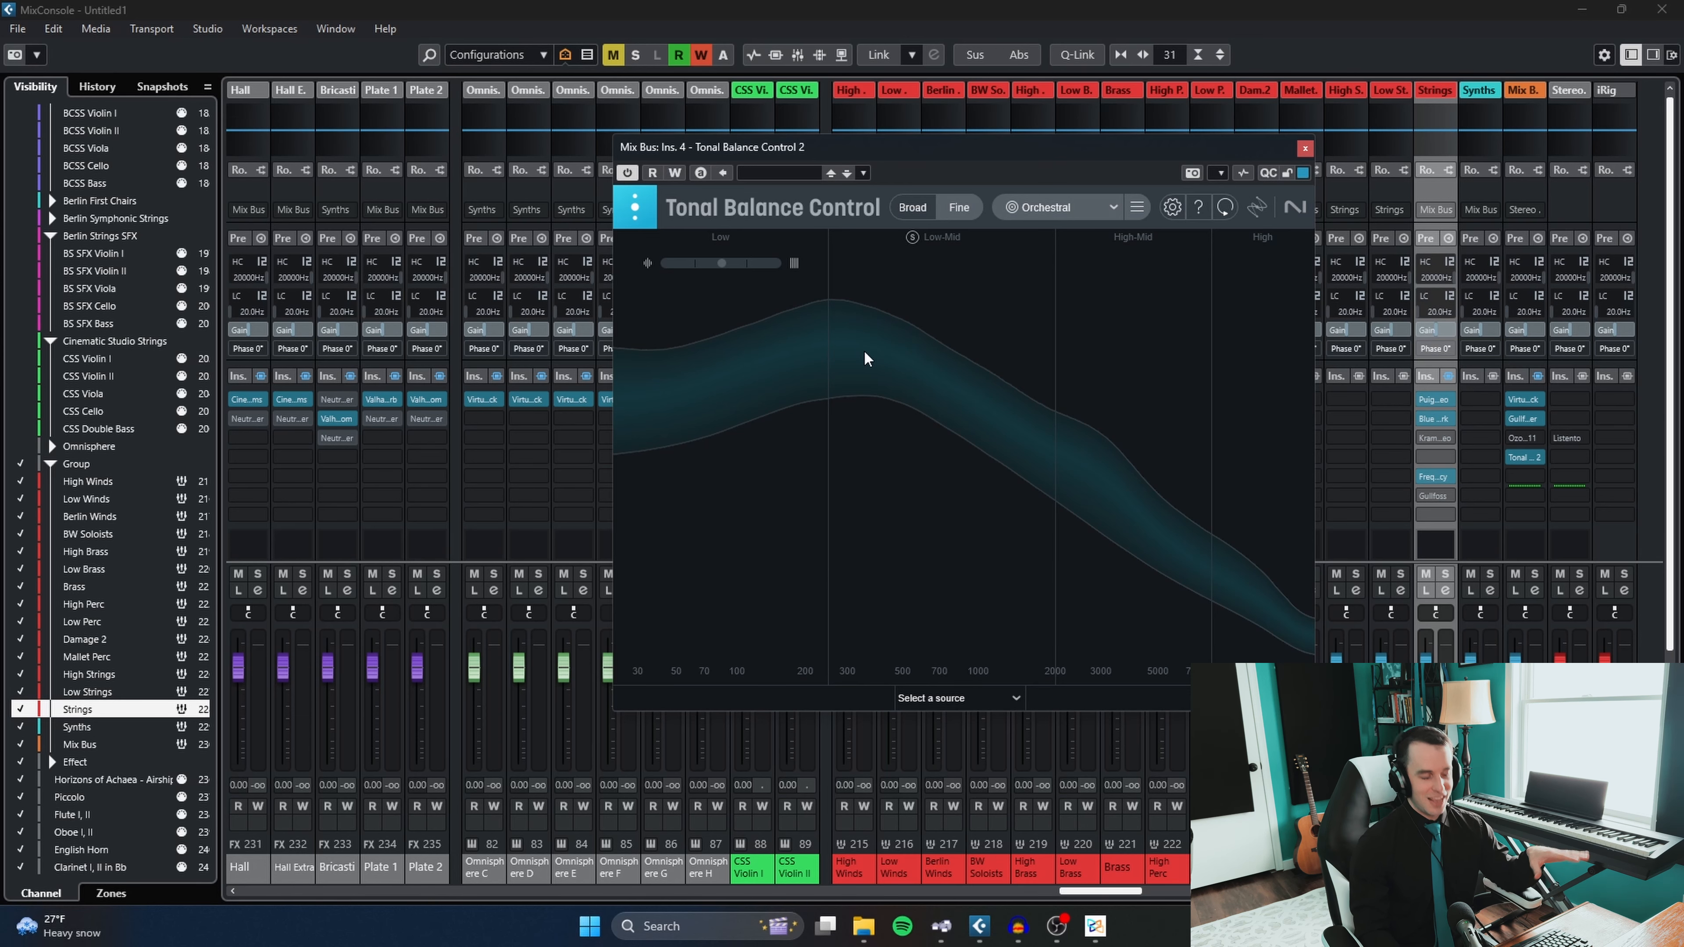
click(1305, 148)
- Open Cinematic Rooms on the Hall effect channel, try a 1.80-second reverb time, and set the time back to 2.3 seconds
click(251, 400)
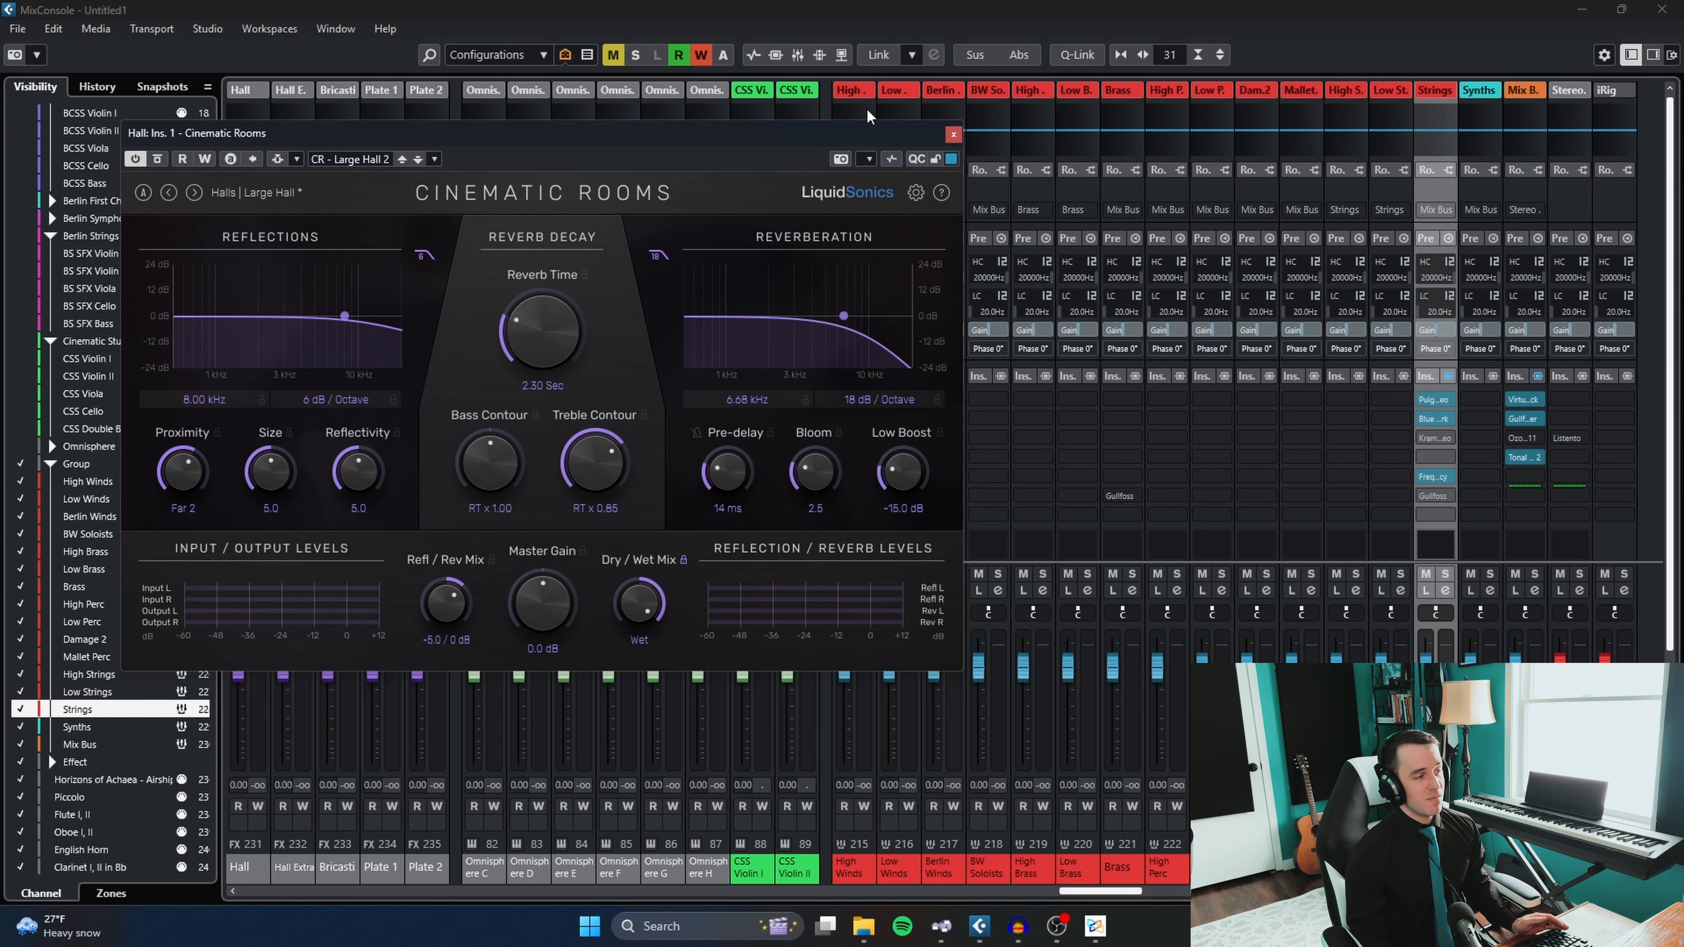
drag(855, 149, 899, 99)
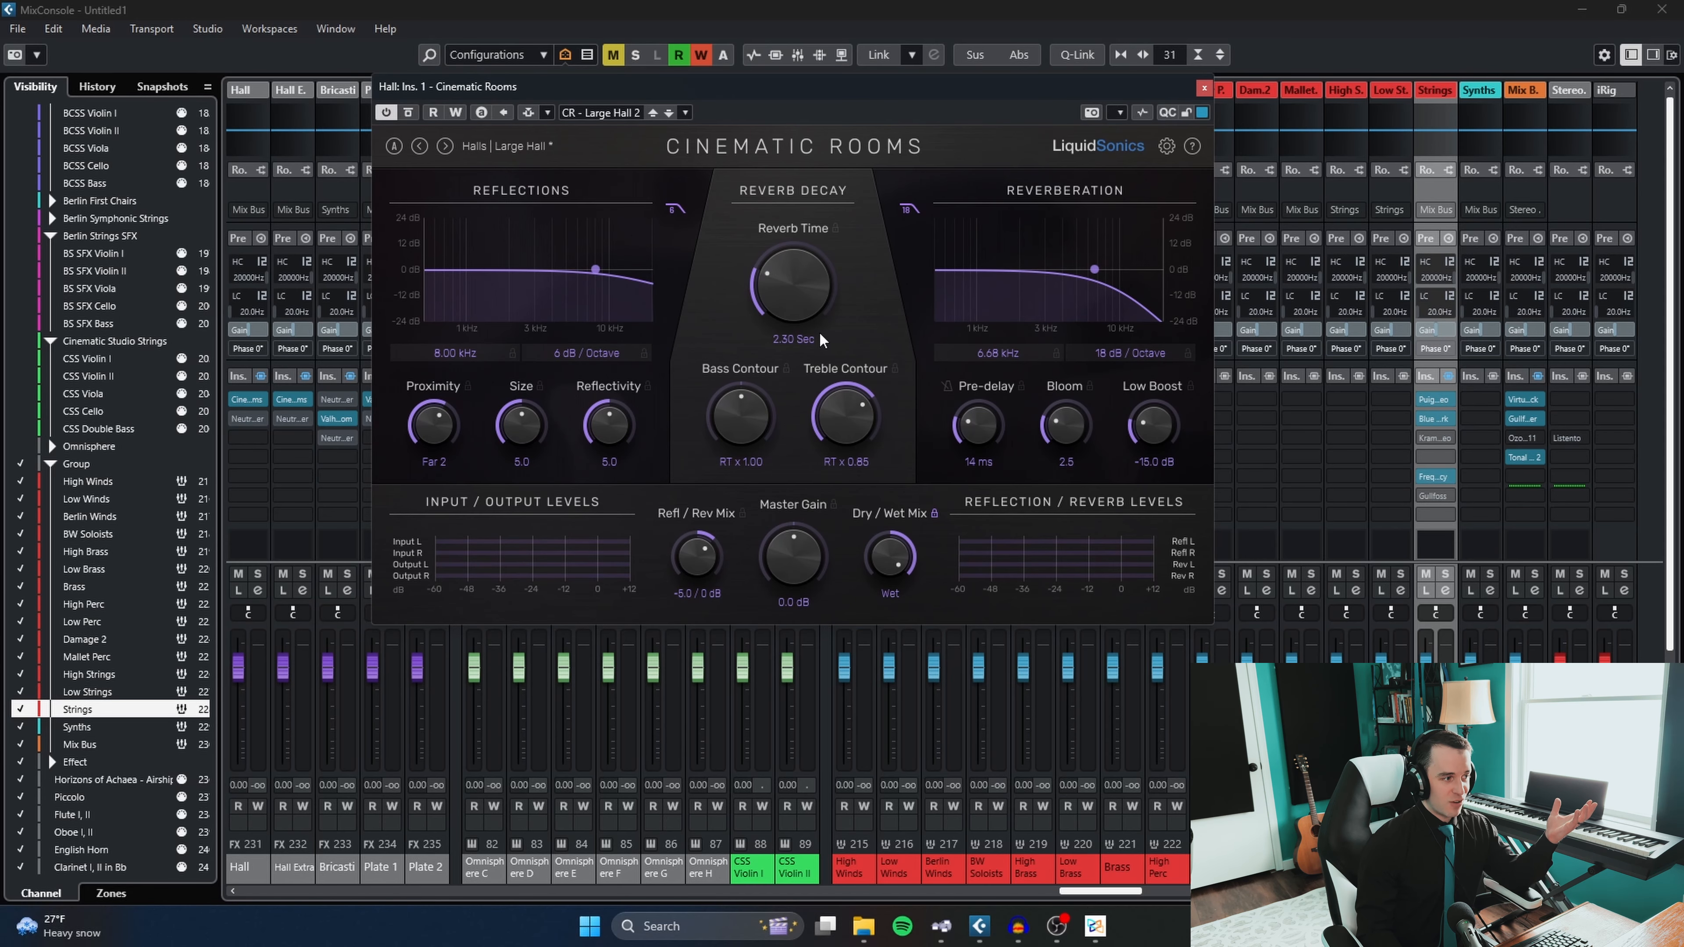
drag(839, 276, 806, 324)
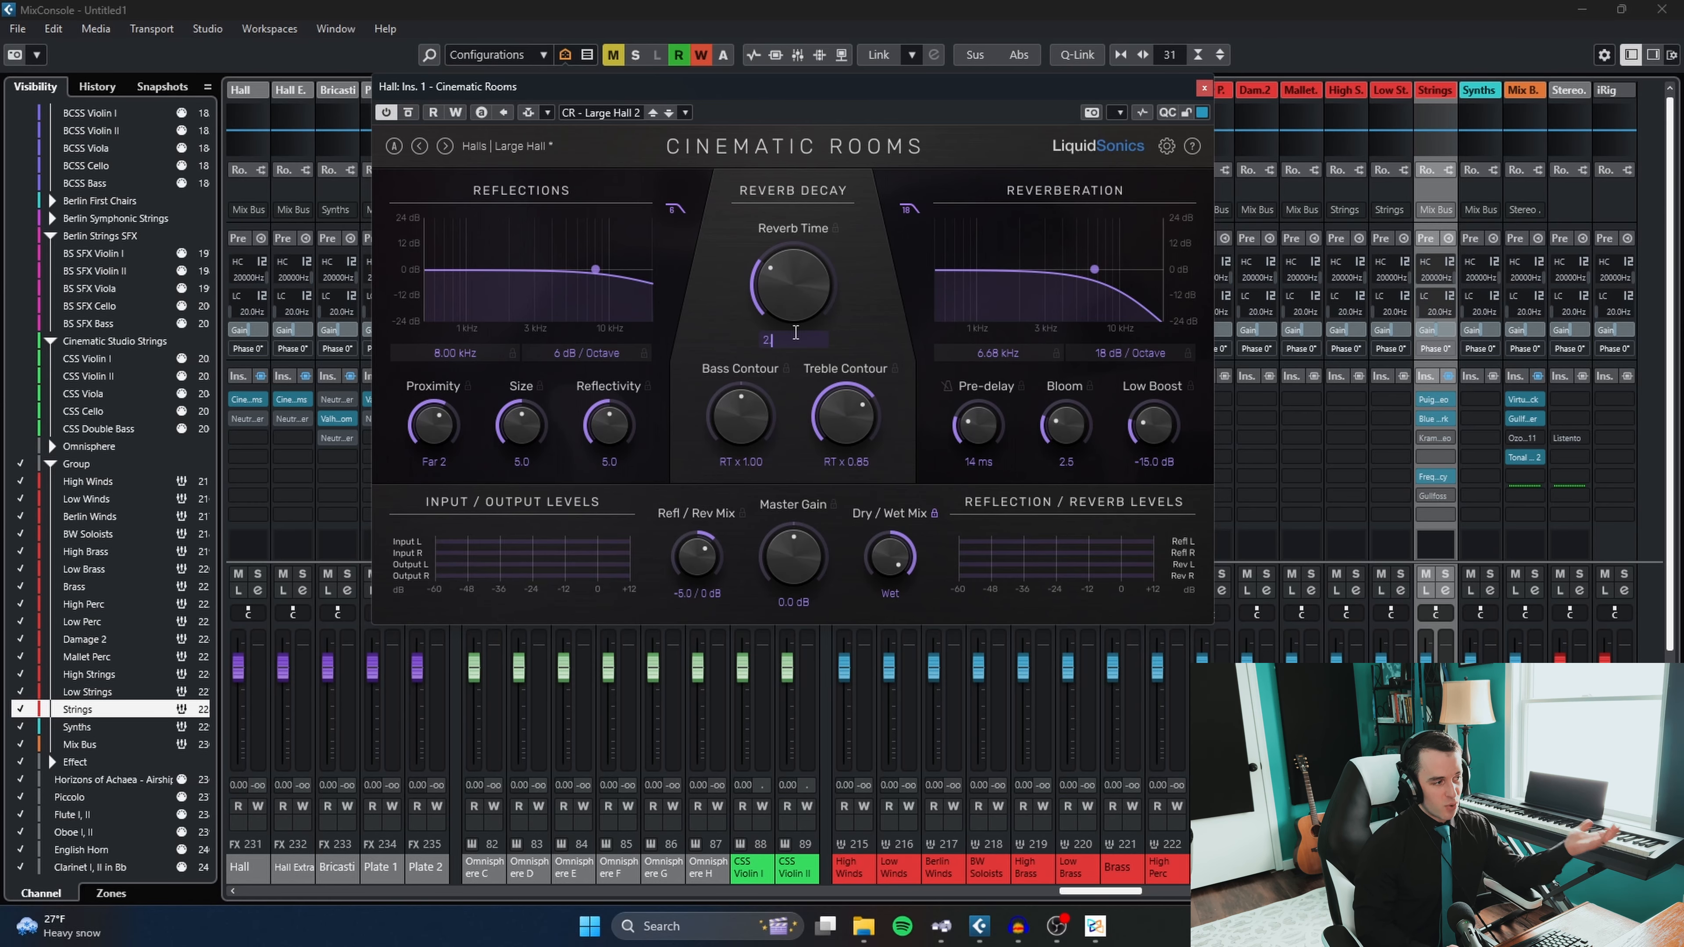
key(Return)
double_click(795, 339)
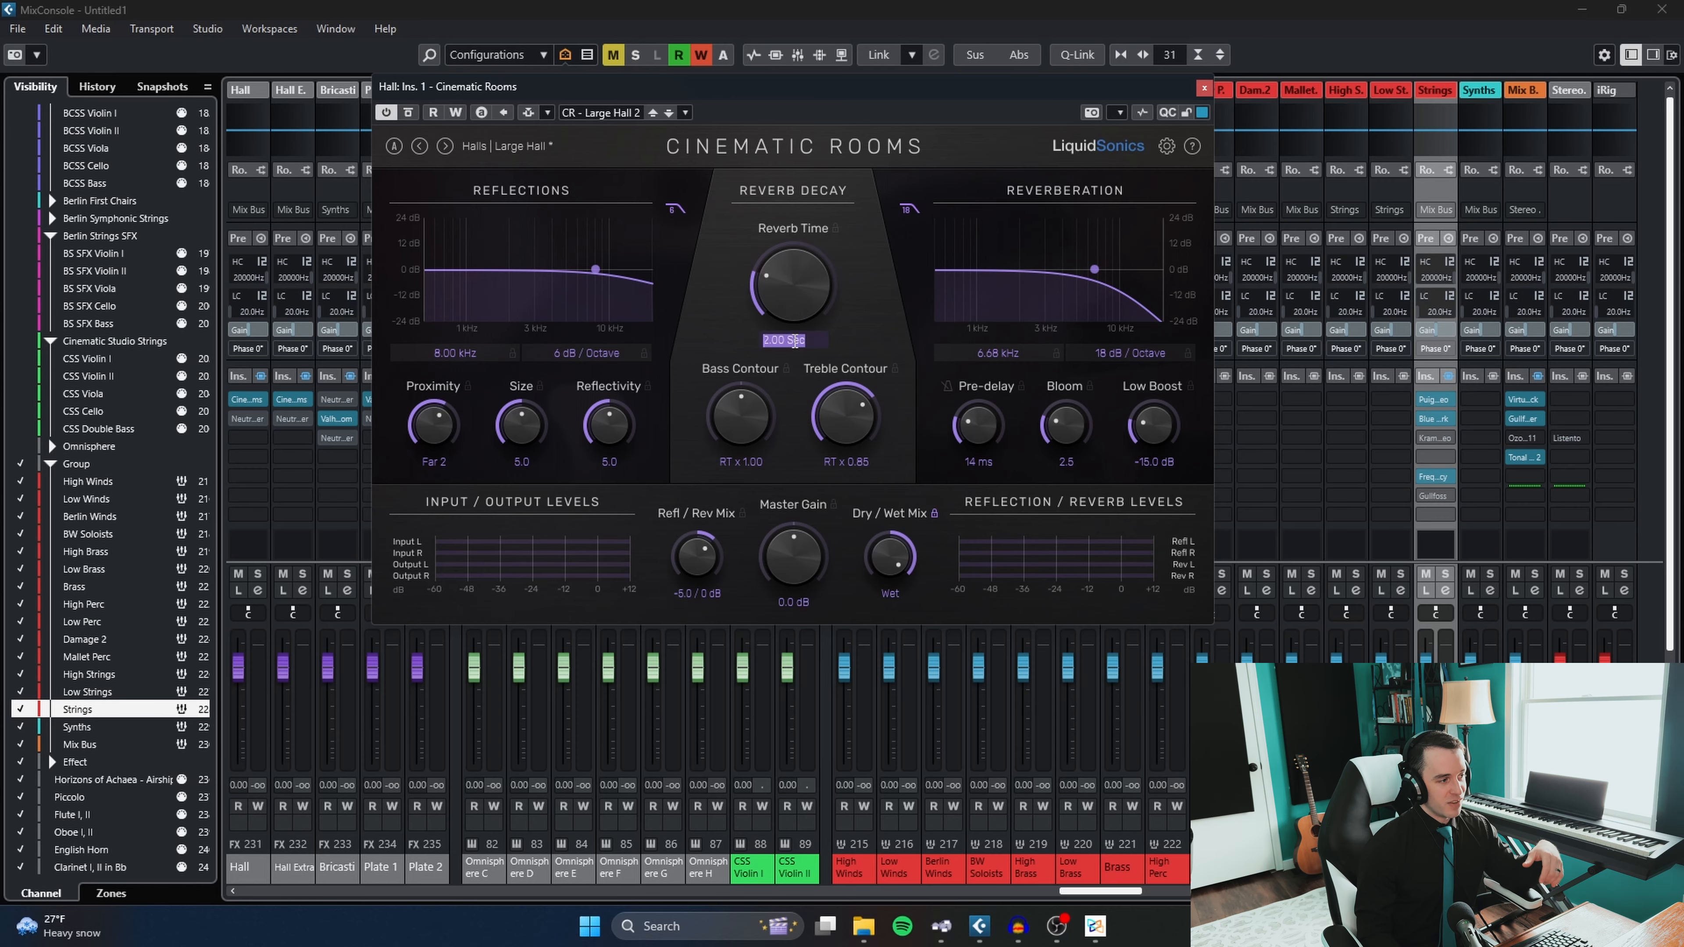
double_click(796, 339)
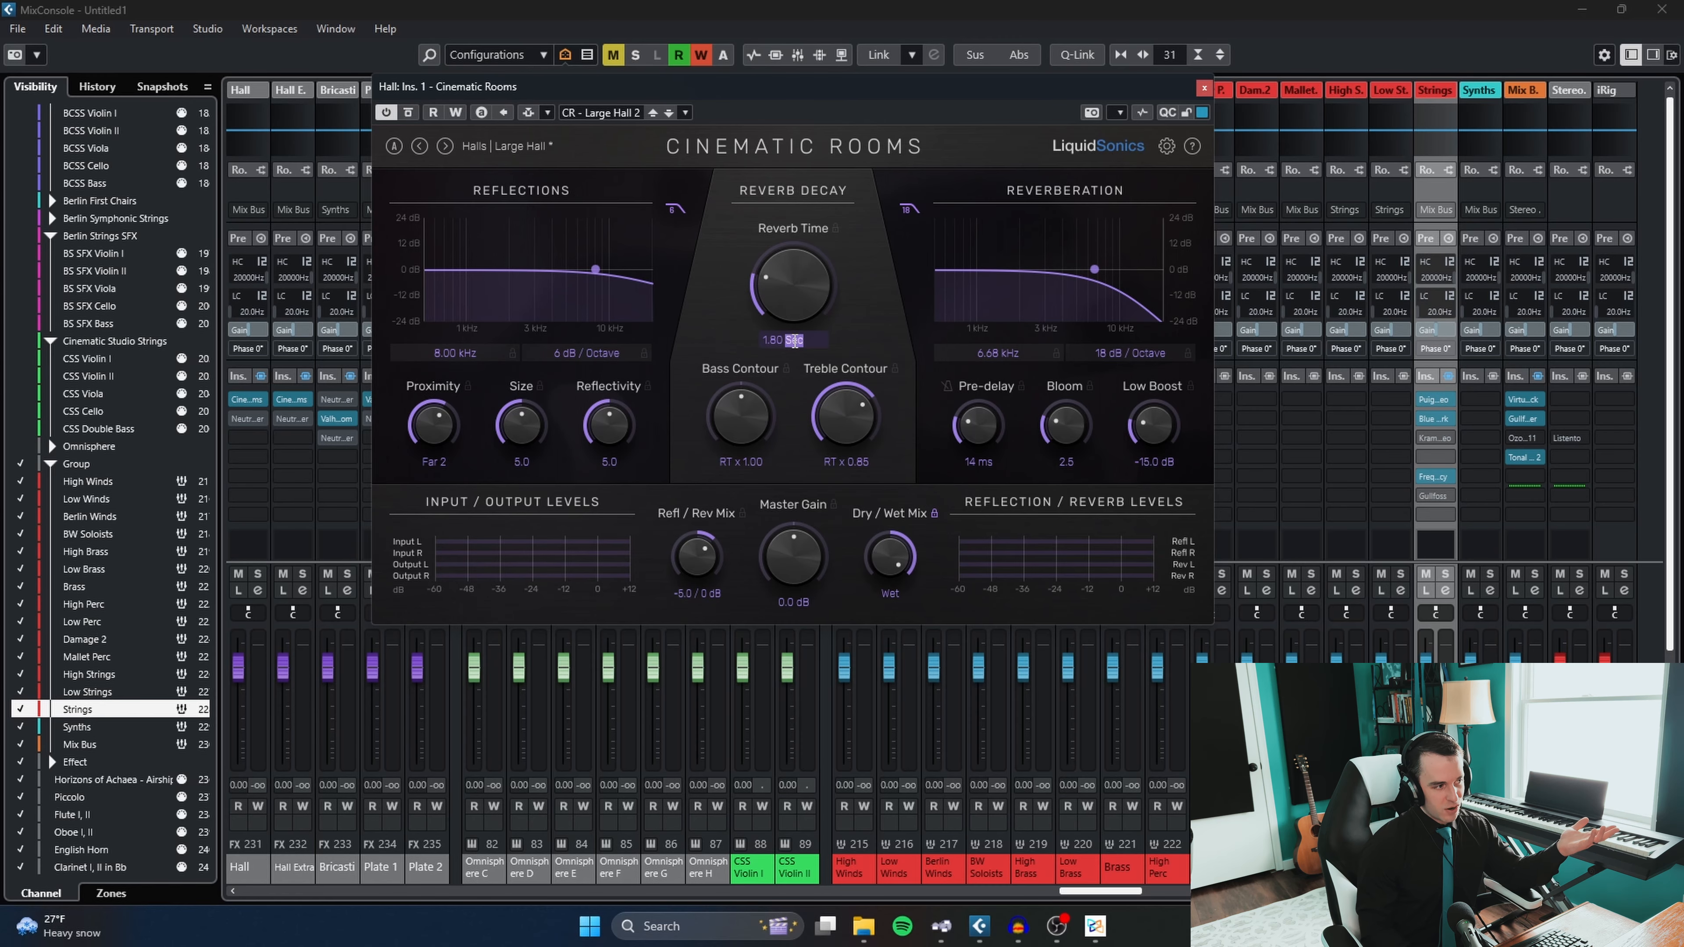
drag(784, 334, 733, 342)
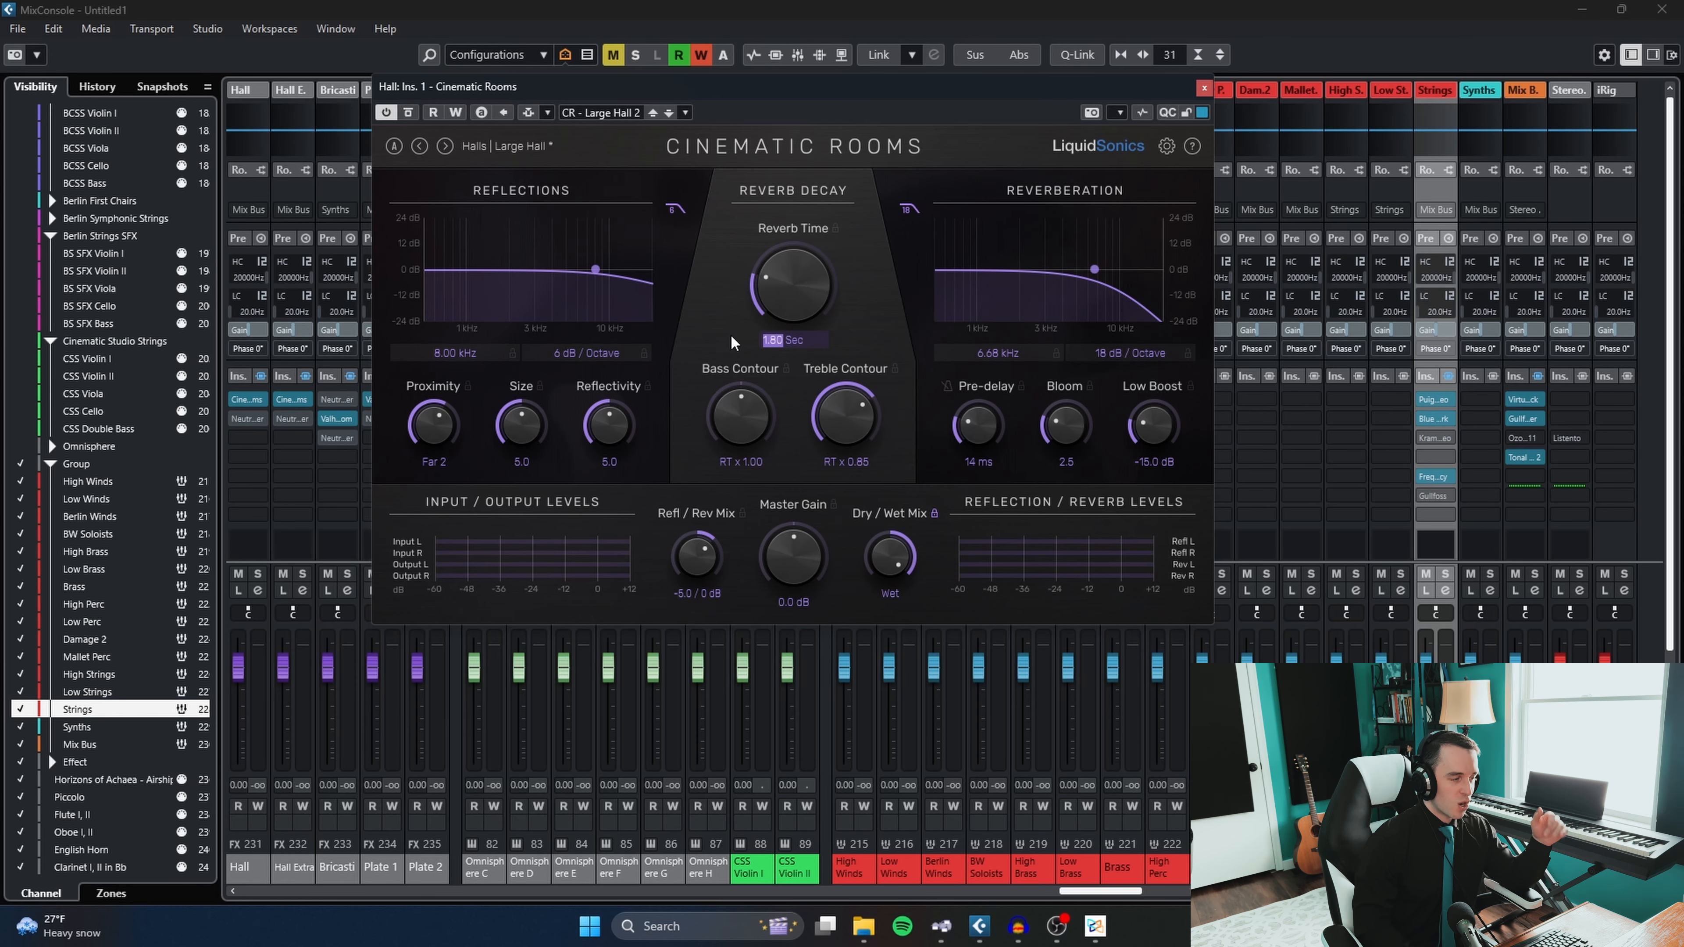
text(2.3)
key(Return)
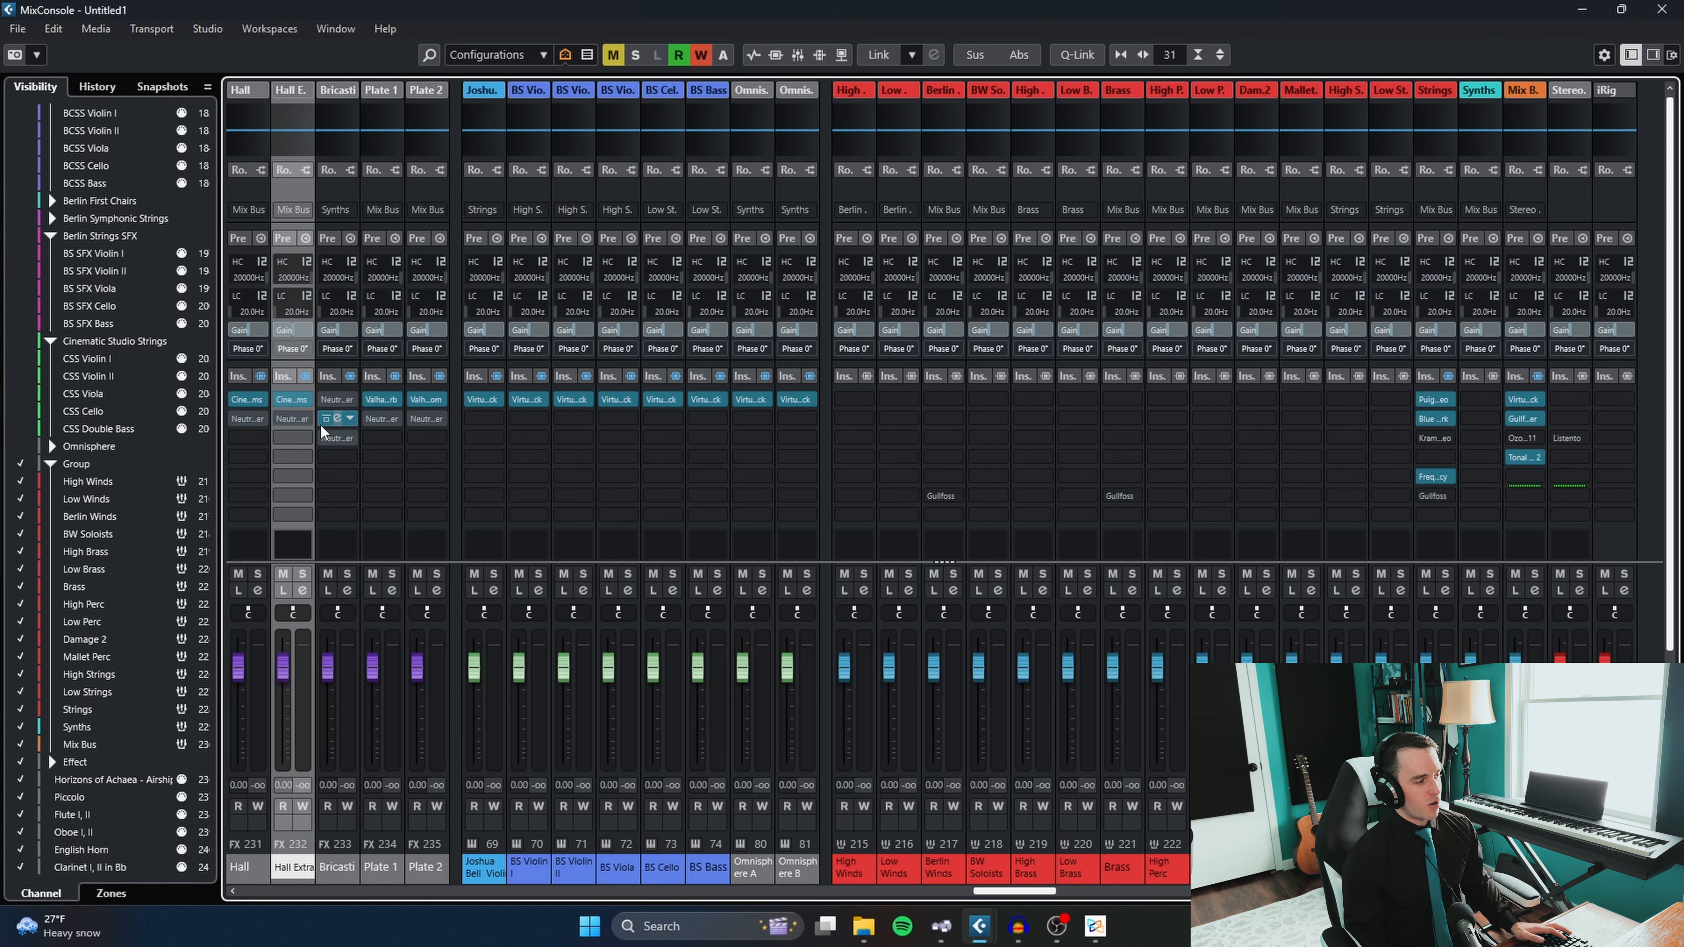
- View the ValhallaRoom editor on the Bricasti channel, close it, and select the Plate 1 and Plate 2 channels
click(335, 419)
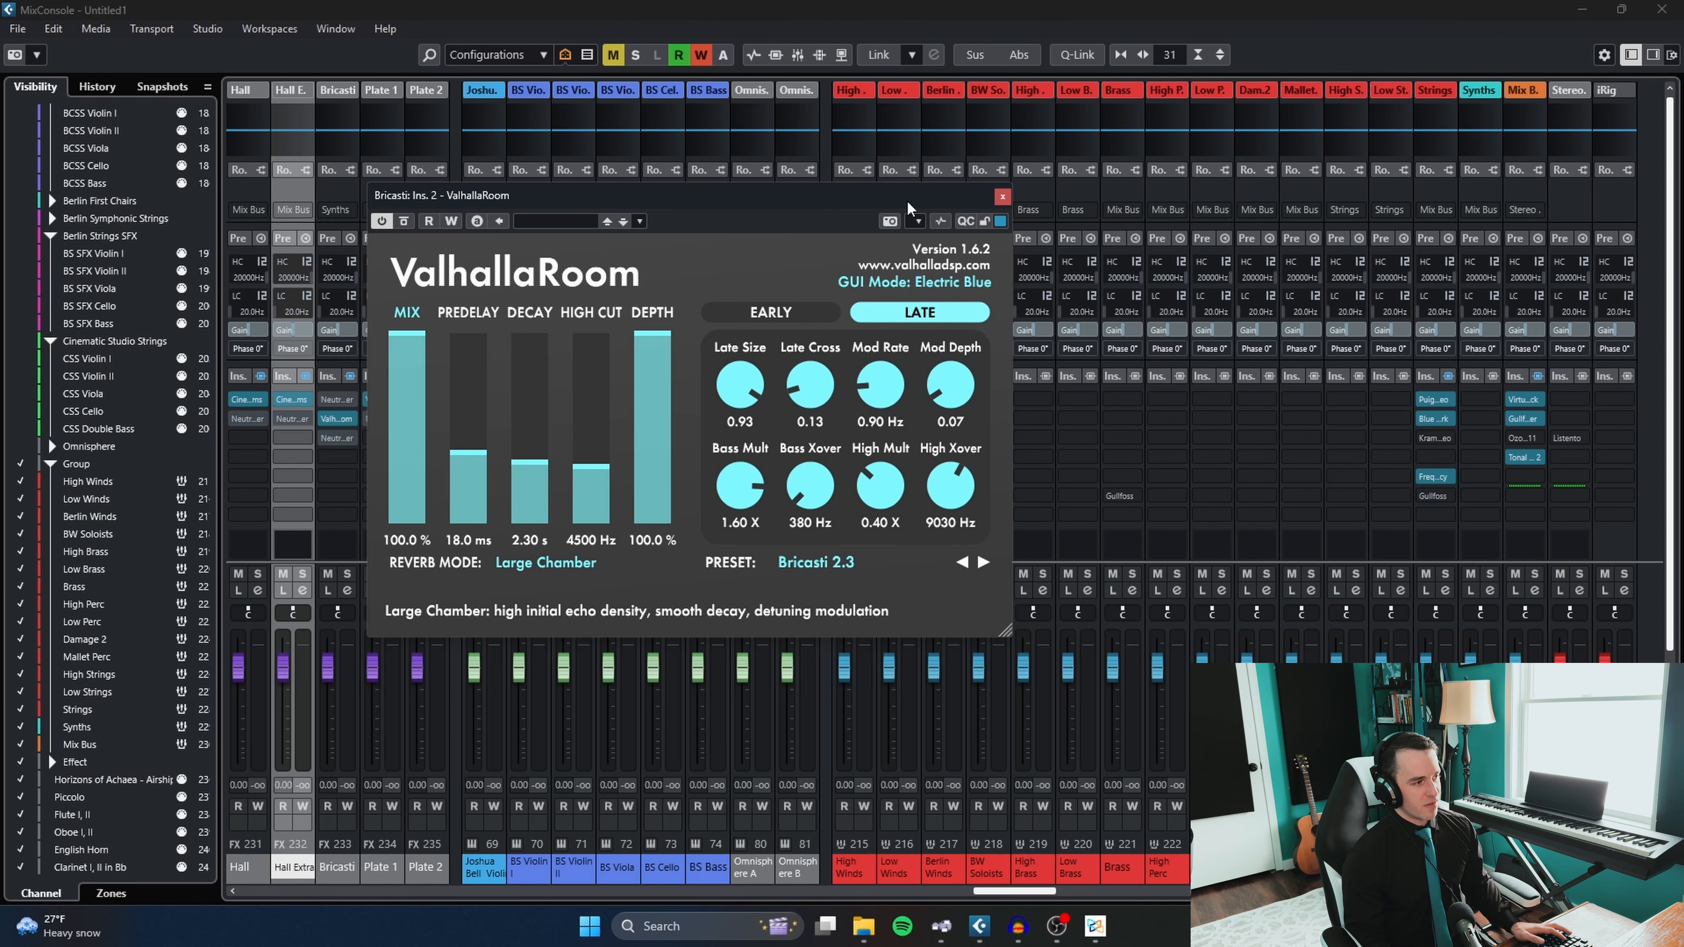
drag(890, 198, 886, 170)
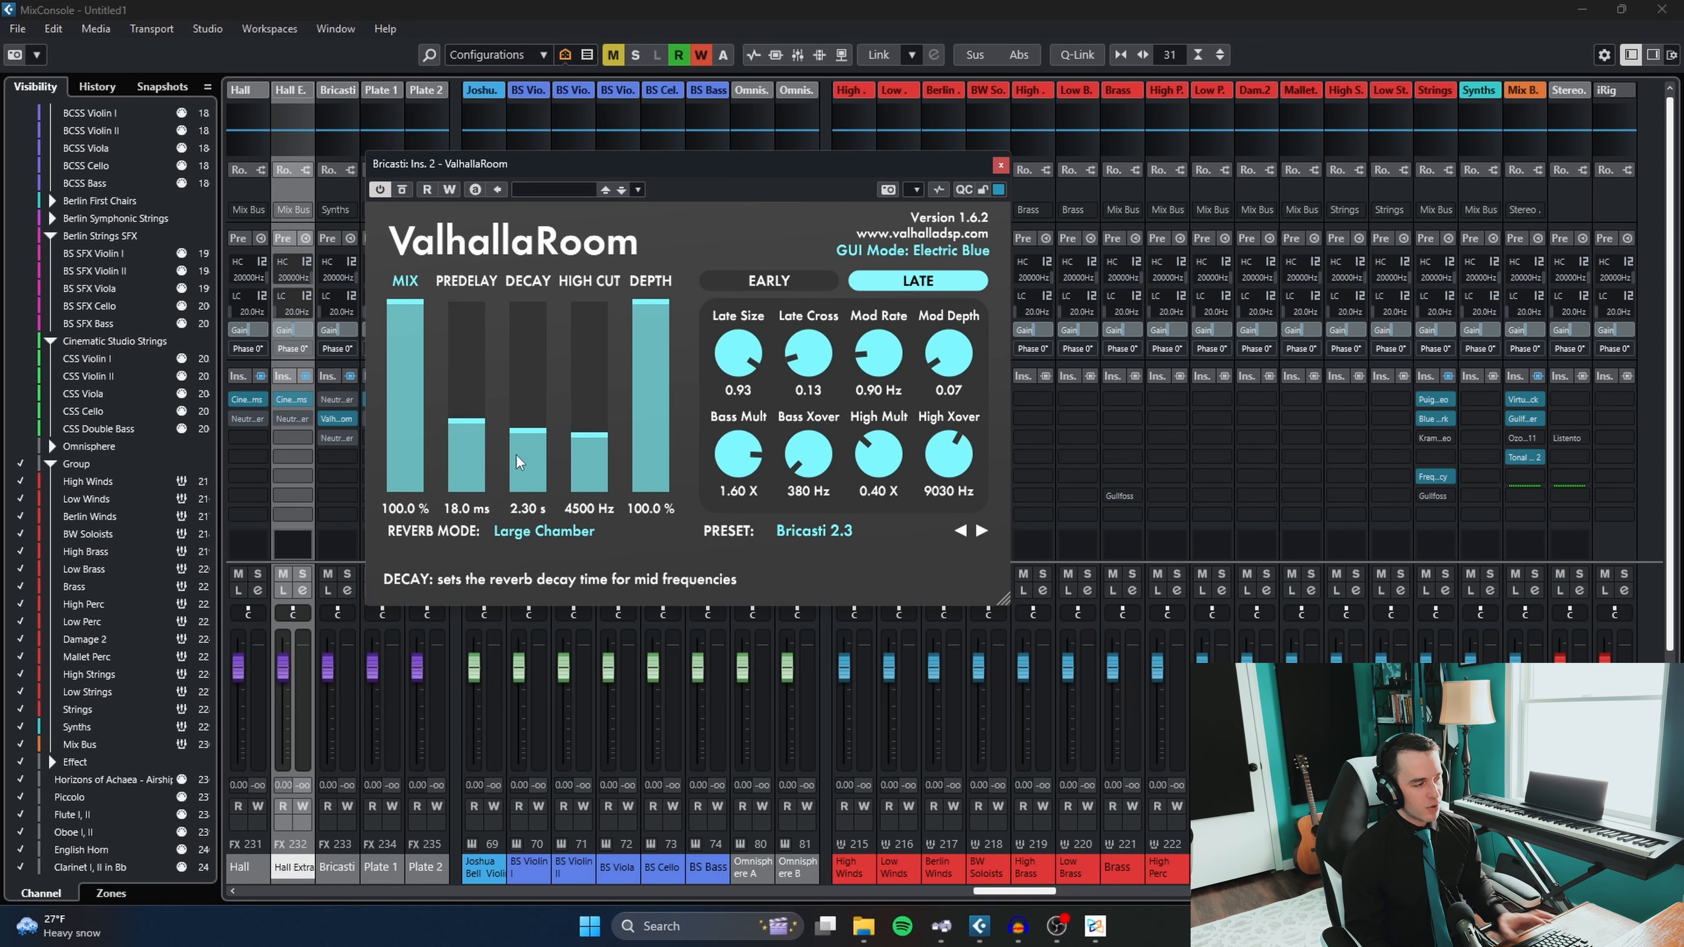
click(1002, 168)
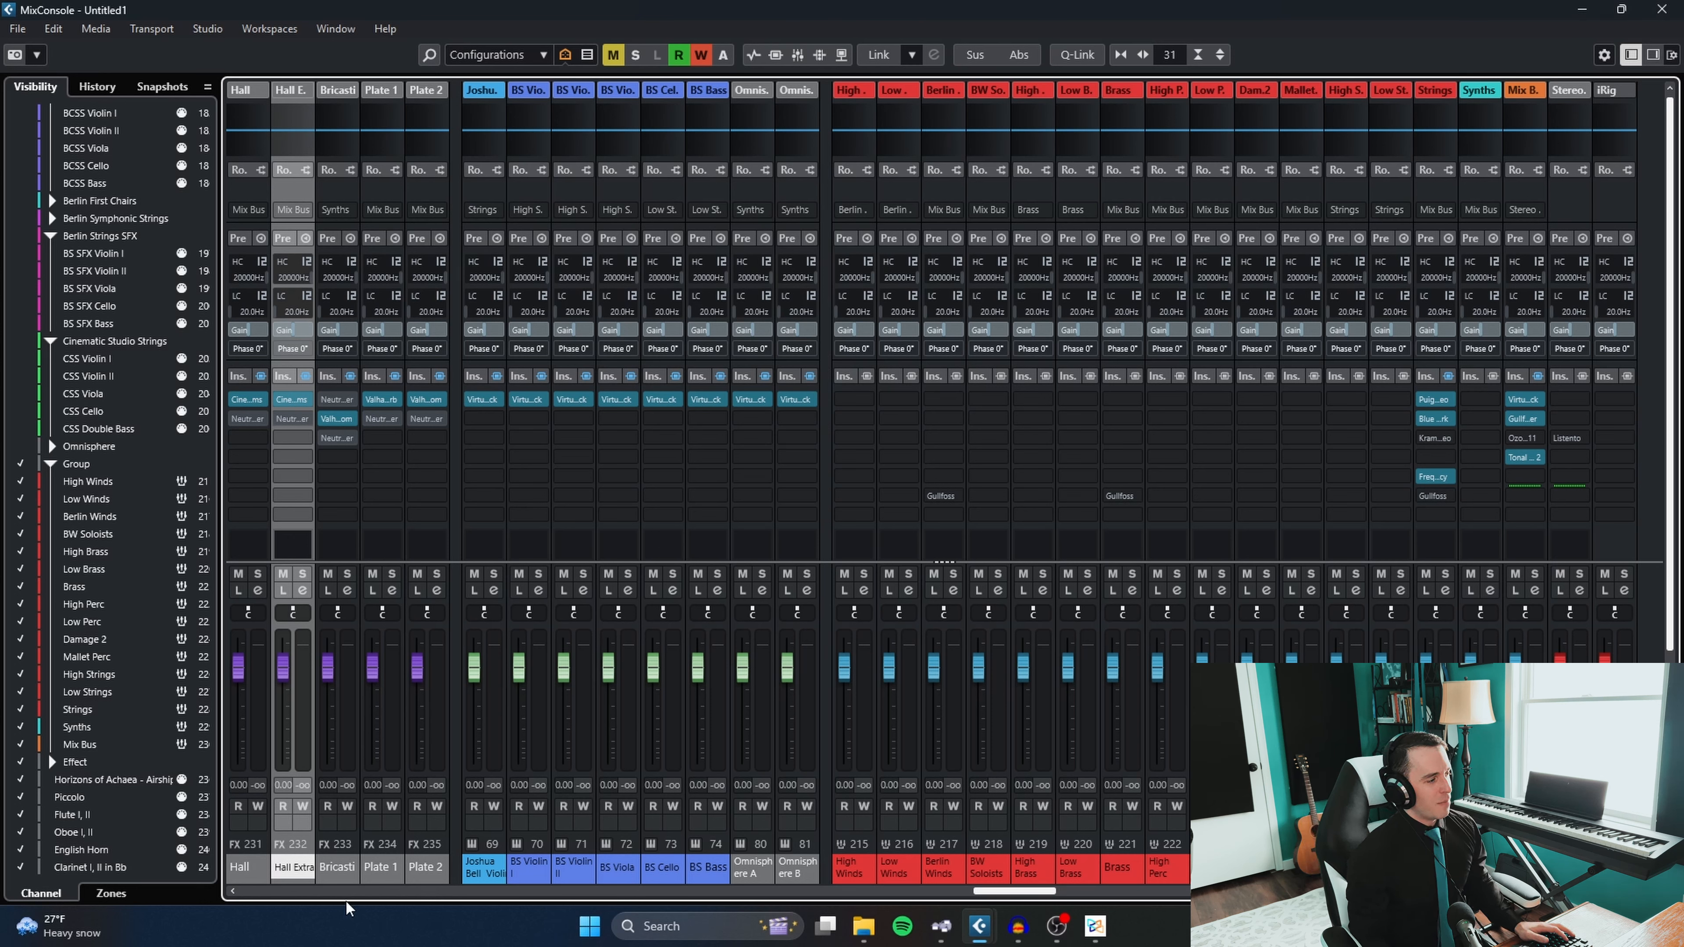
click(381, 867)
click(425, 869)
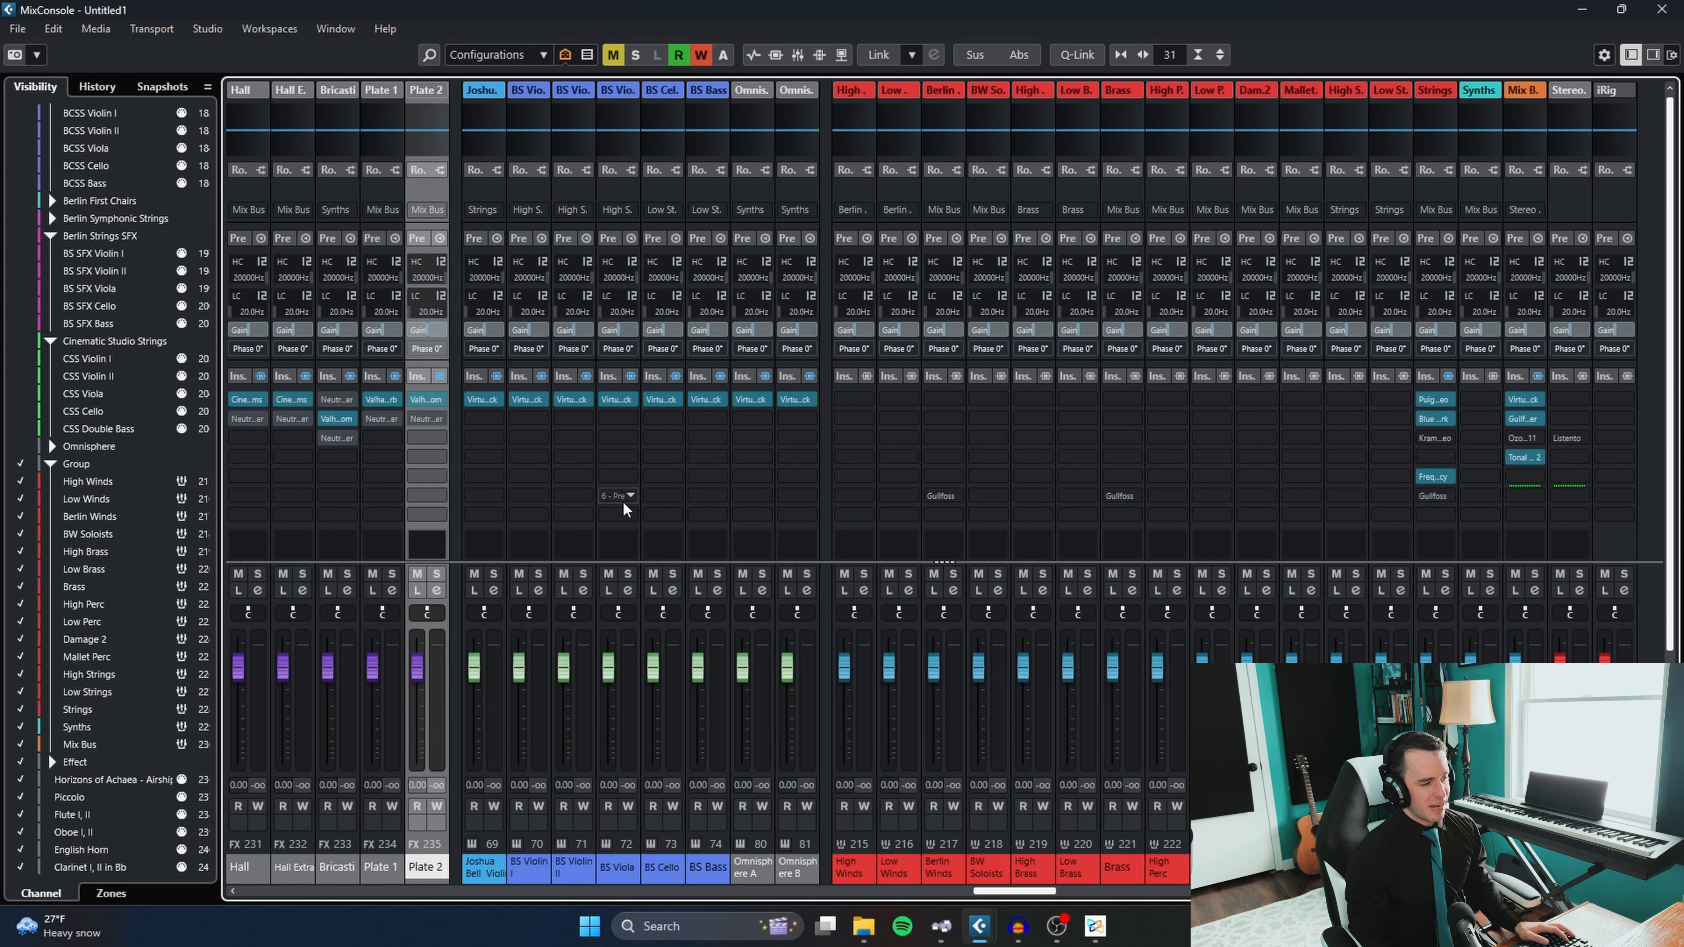
- Show the sends in the mixer and select the Damage 2 Ensemble and Trumpets Group channels
drag(1018, 891, 871, 891)
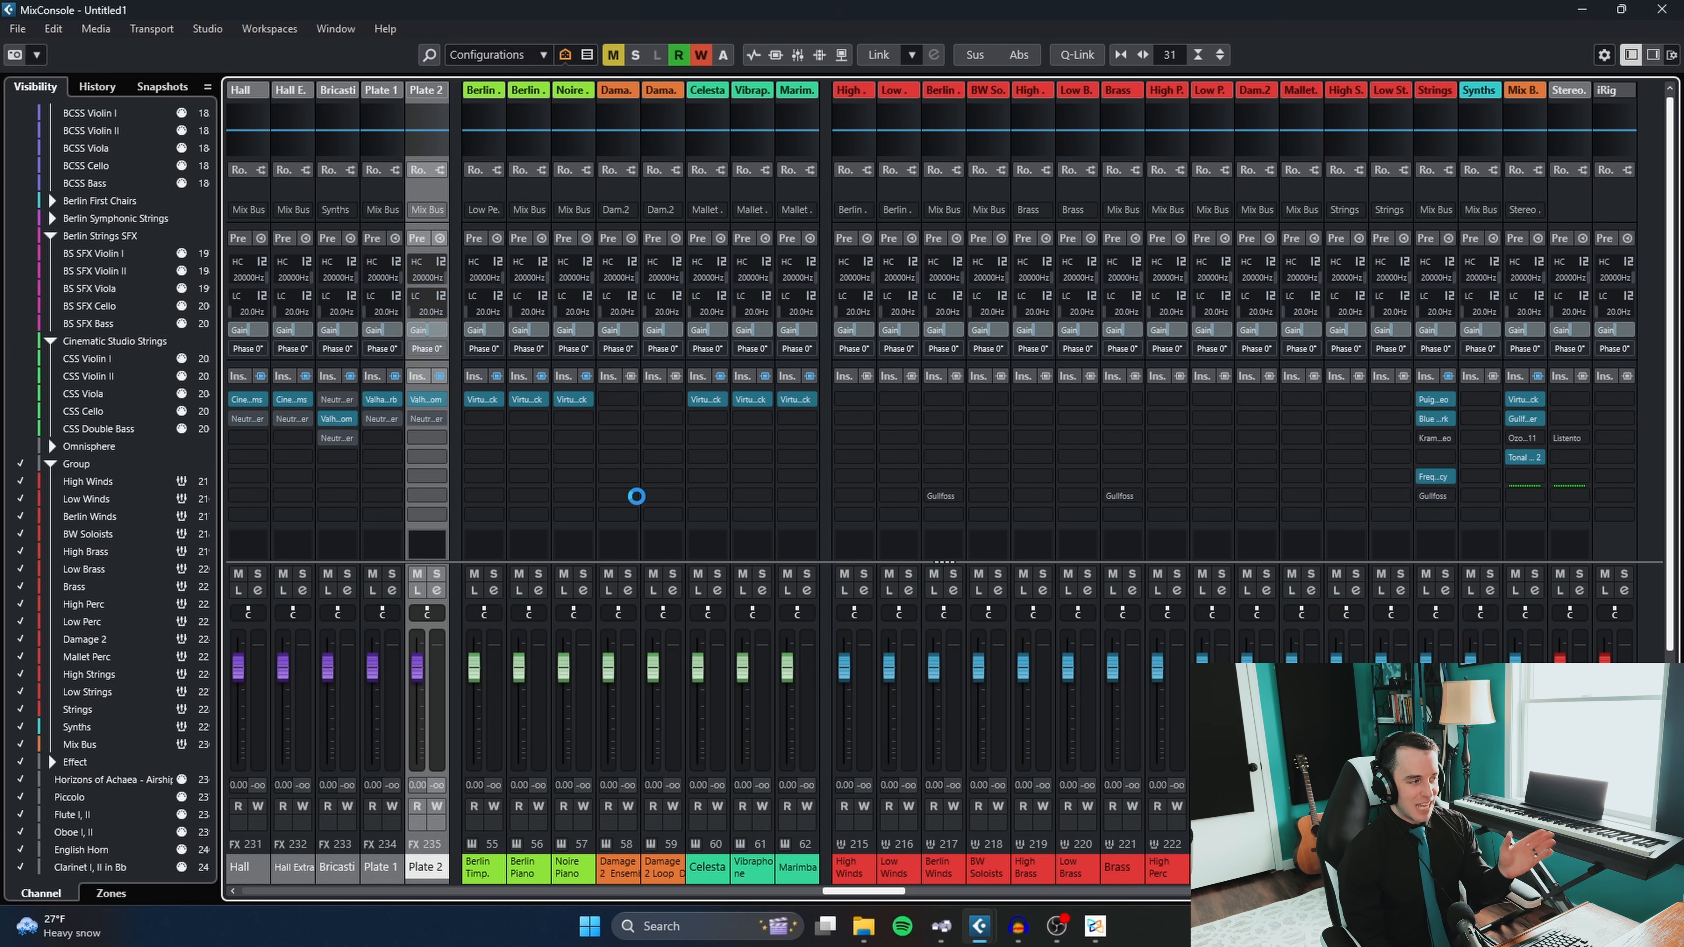
scroll(660, 465, down, 3)
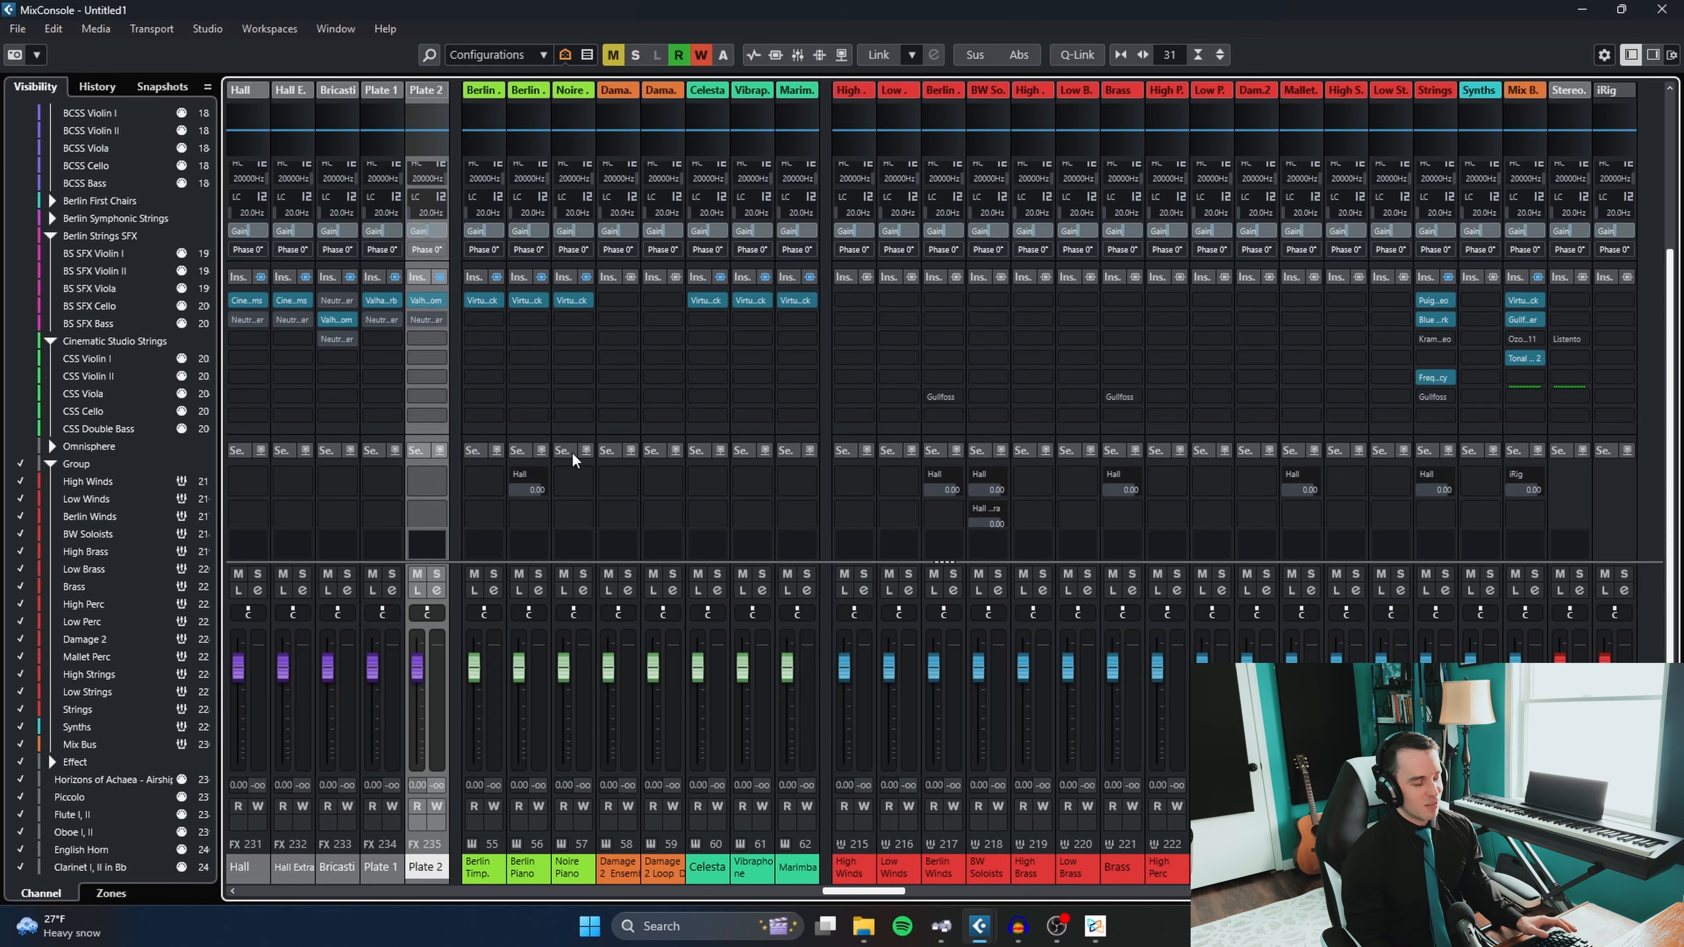
click(623, 878)
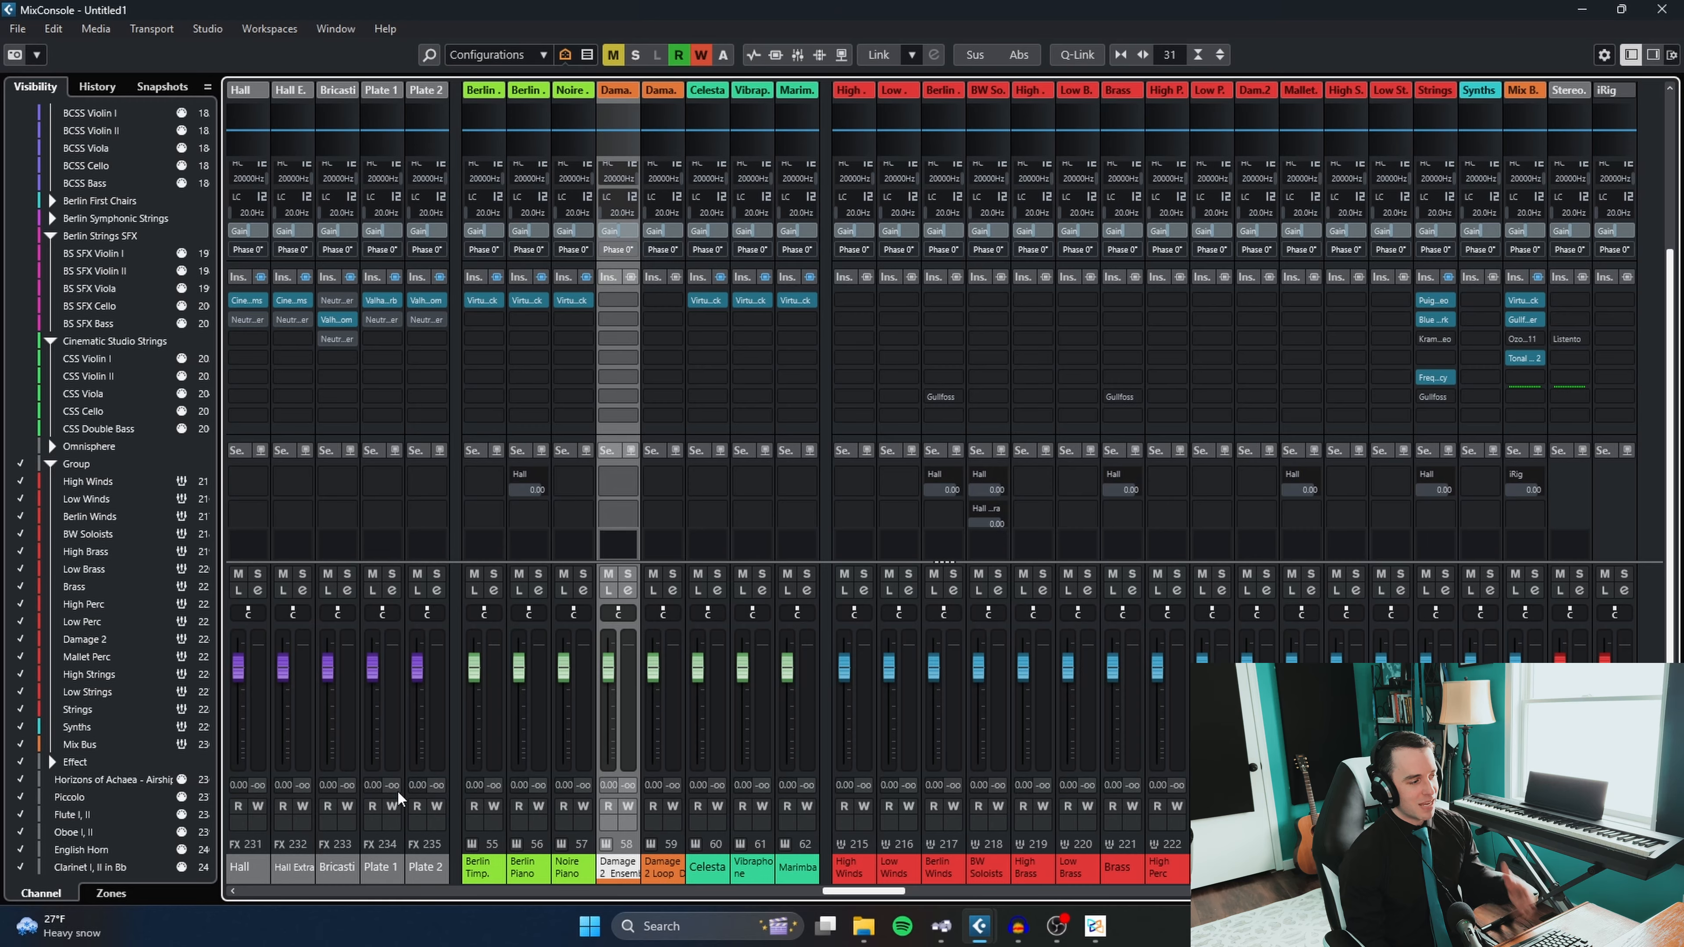
drag(875, 892, 545, 889)
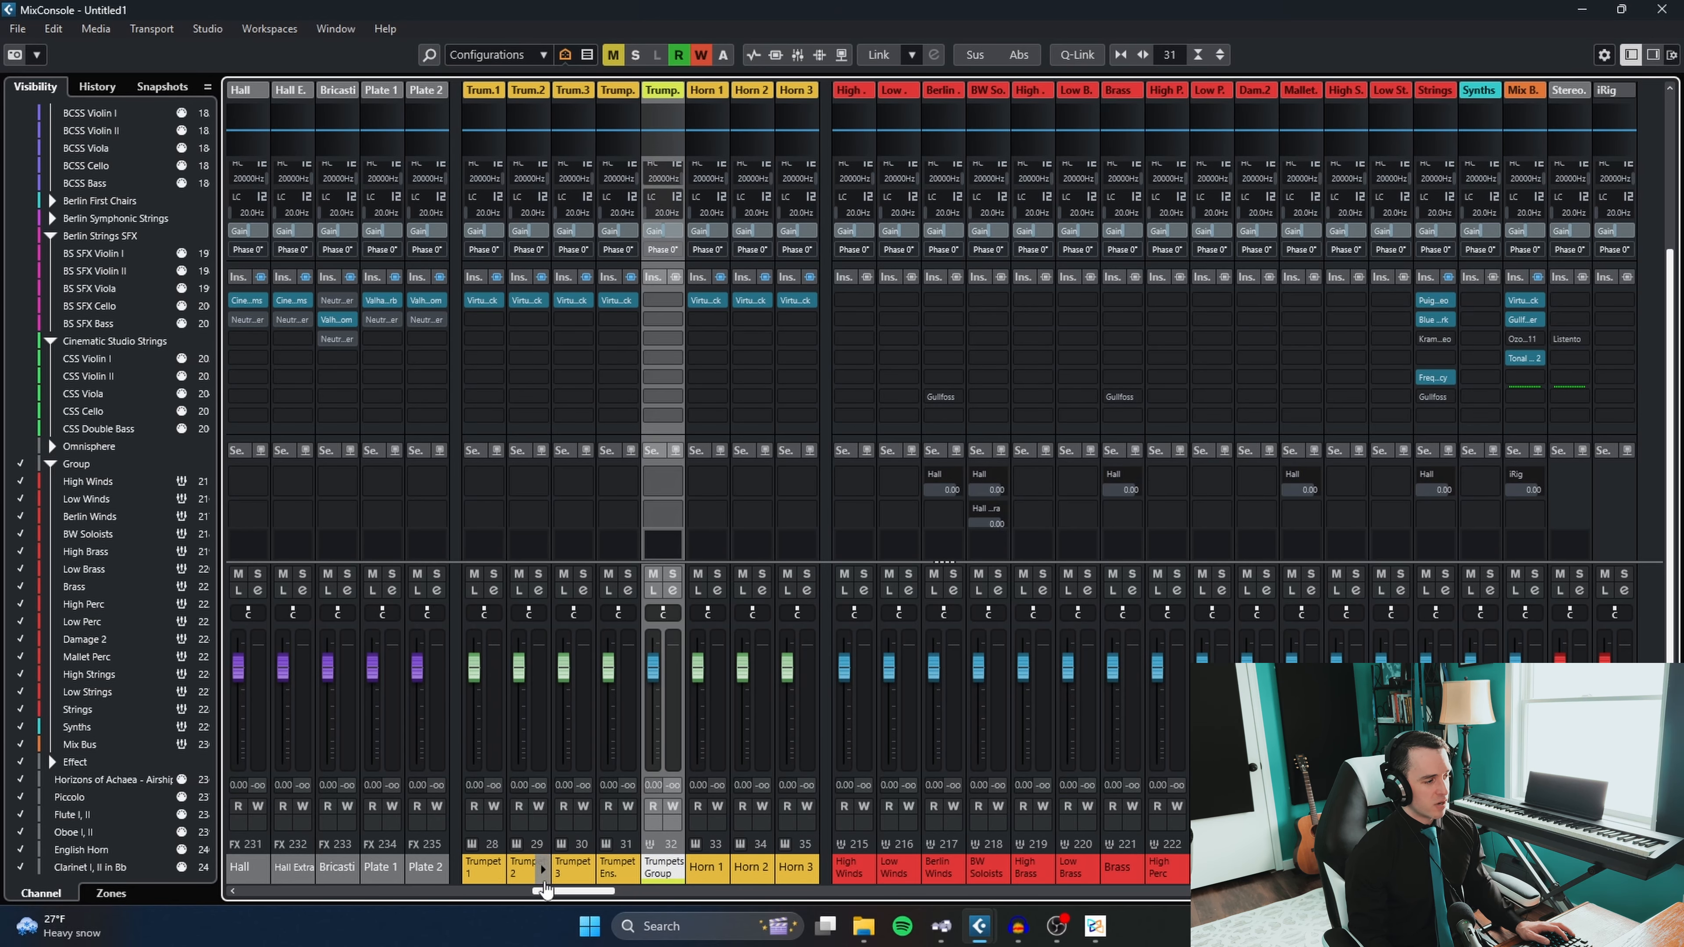
click(491, 876)
click(653, 879)
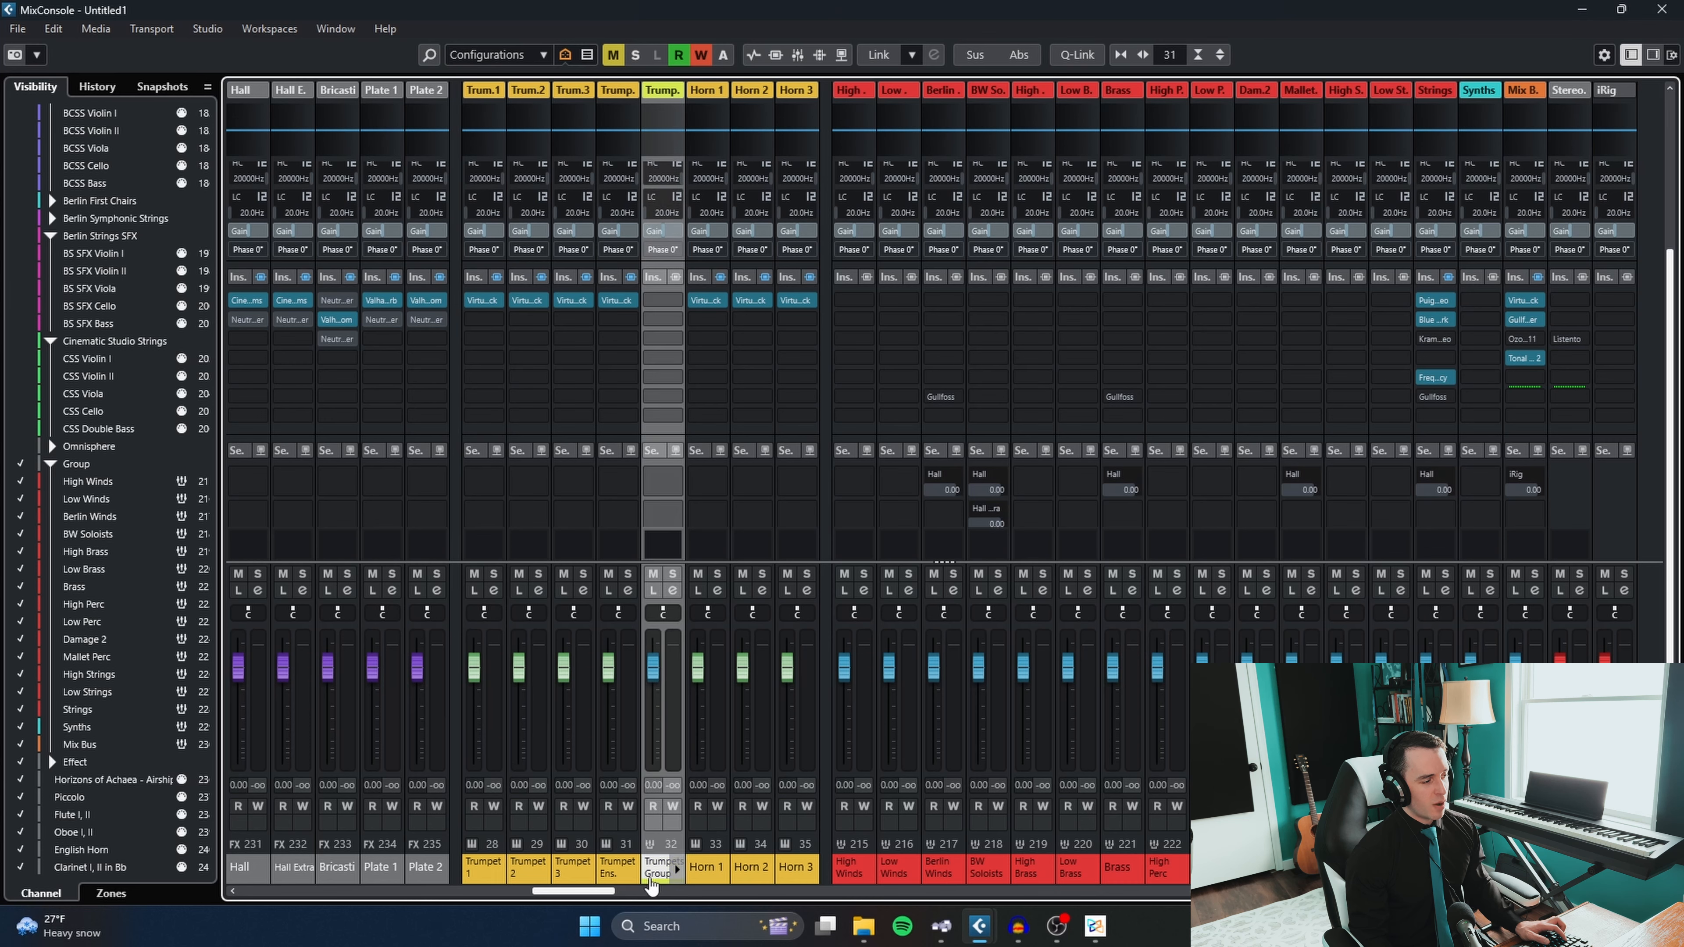
- Switch off automation write for all channels and close the MixConsole
drag(582, 892, 1354, 918)
click(746, 869)
click(701, 55)
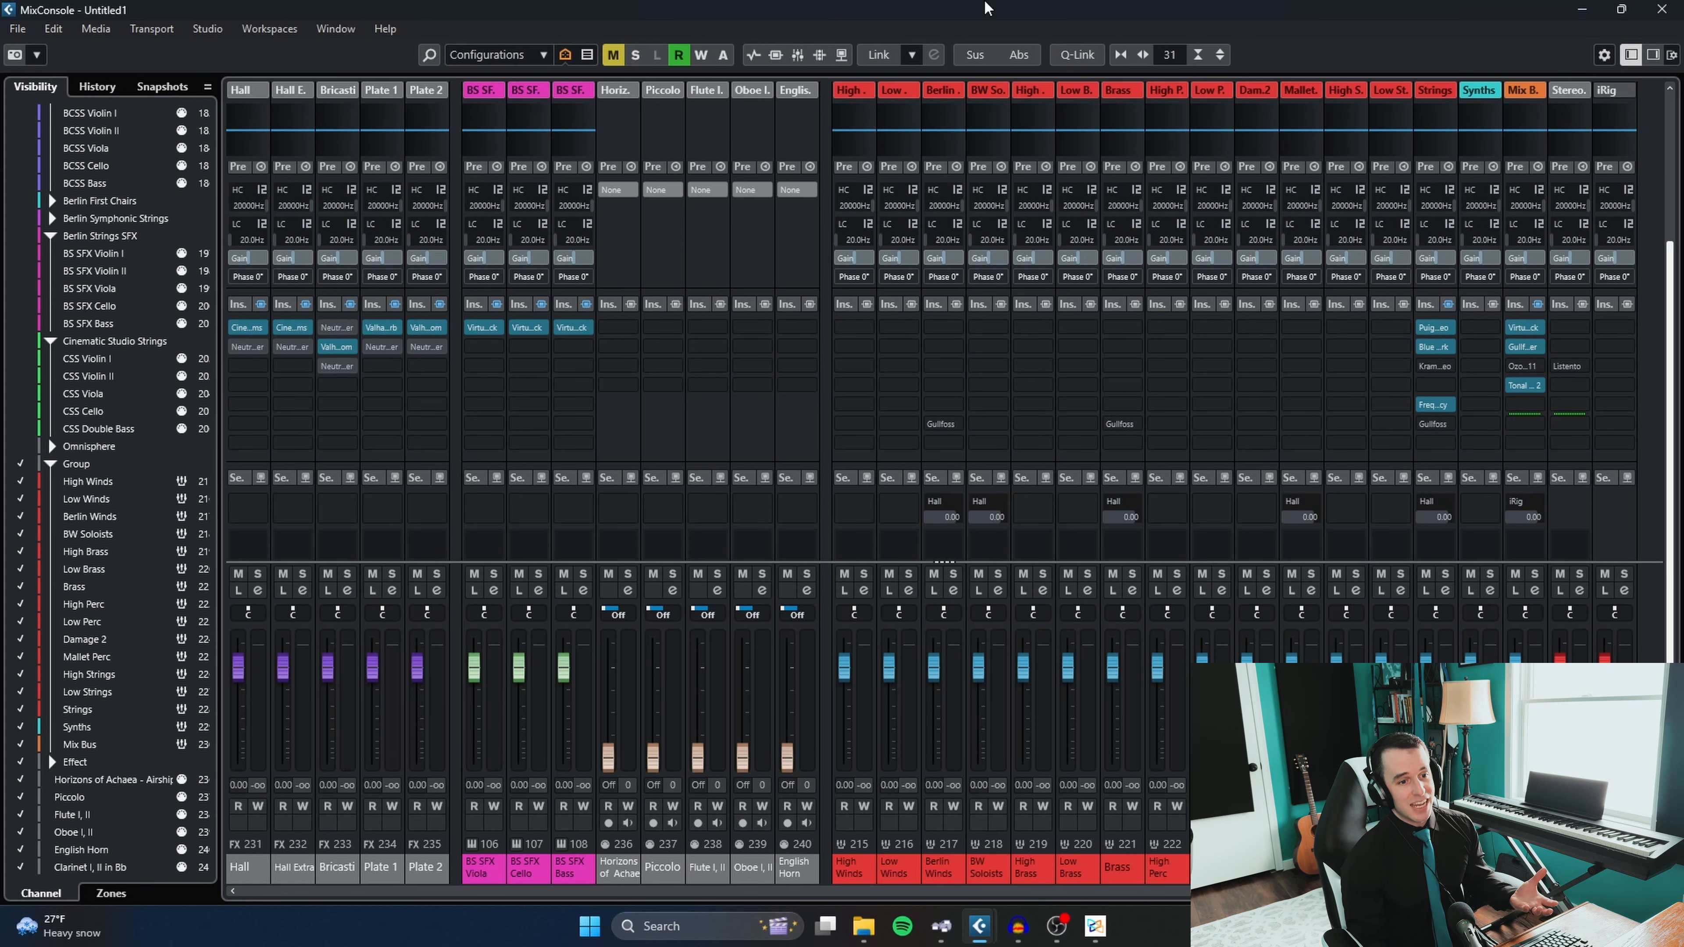
click(1662, 9)
- Select the Clarinet 1 and Piccolo tracks in the Berlin Woodwinds folder and view their routing settings
scroll(749, 474, up, 5)
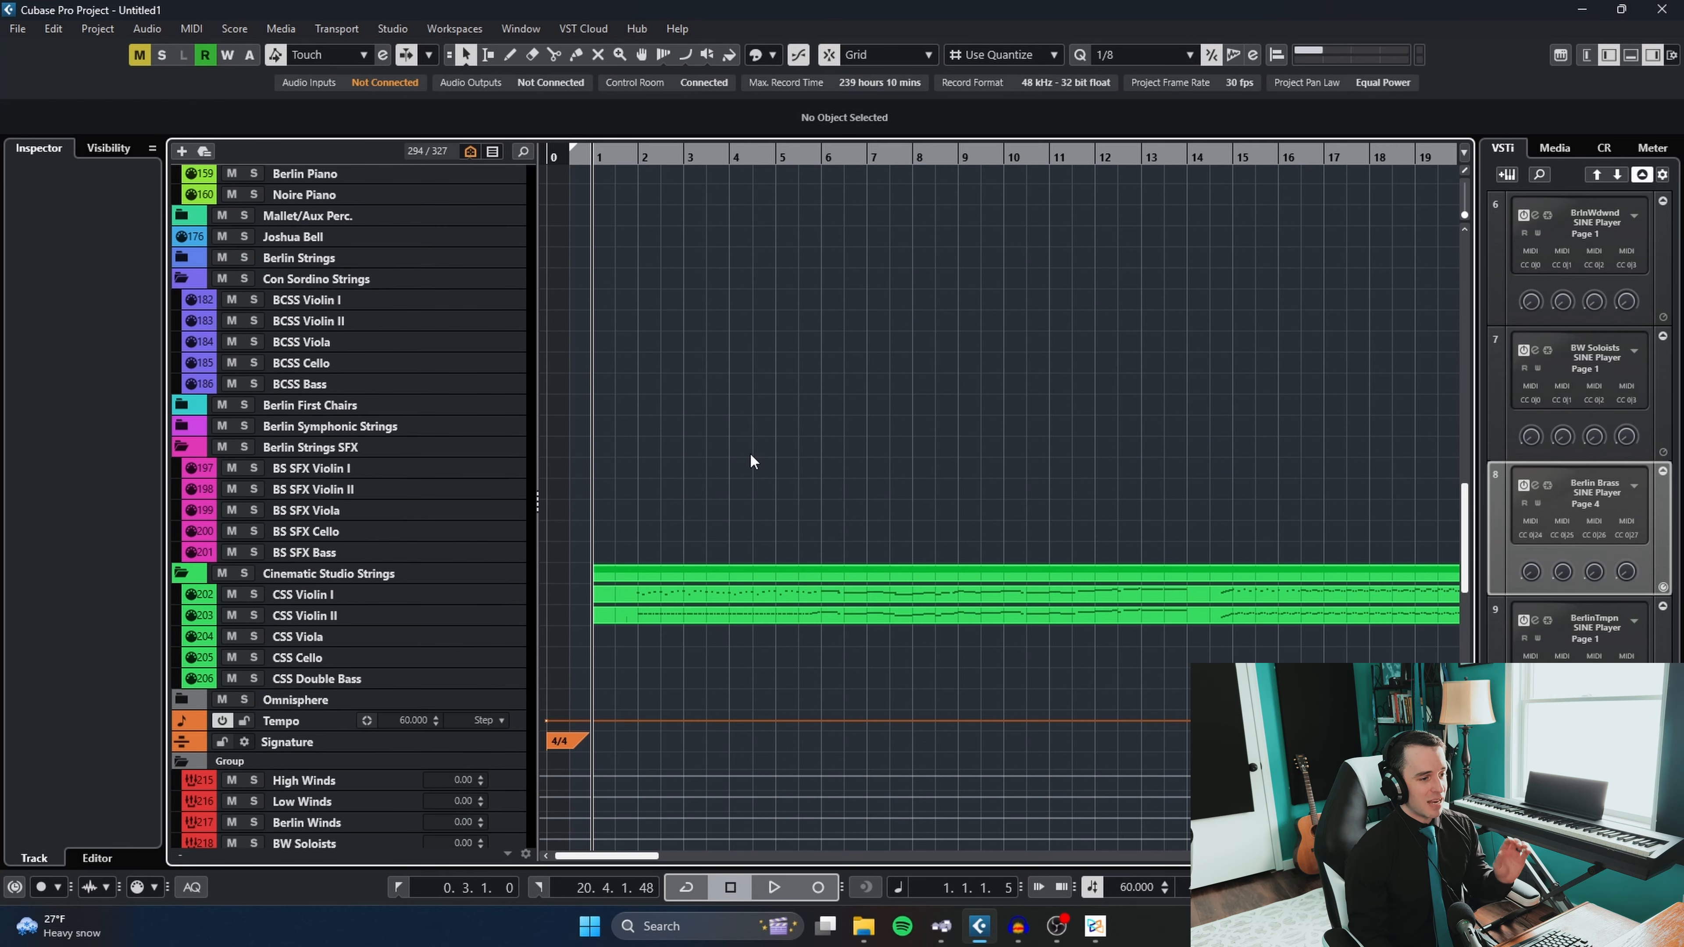
scroll(740, 489, up, 10)
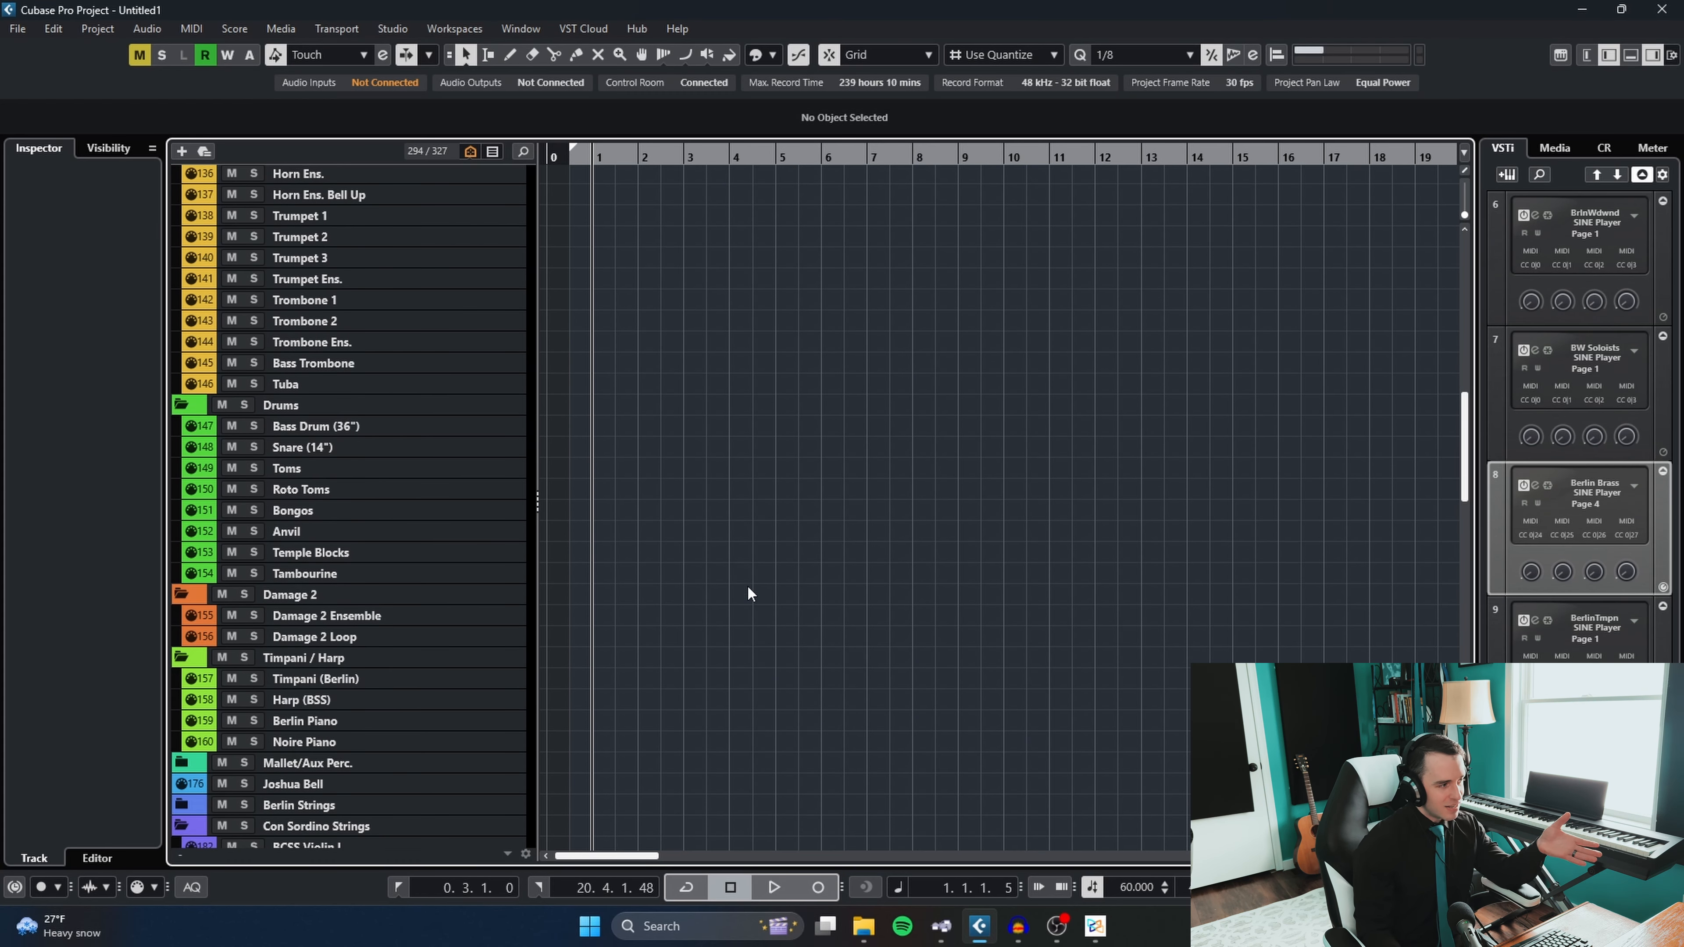
scroll(736, 603, up, 6)
click(376, 275)
scroll(376, 278, up, 4)
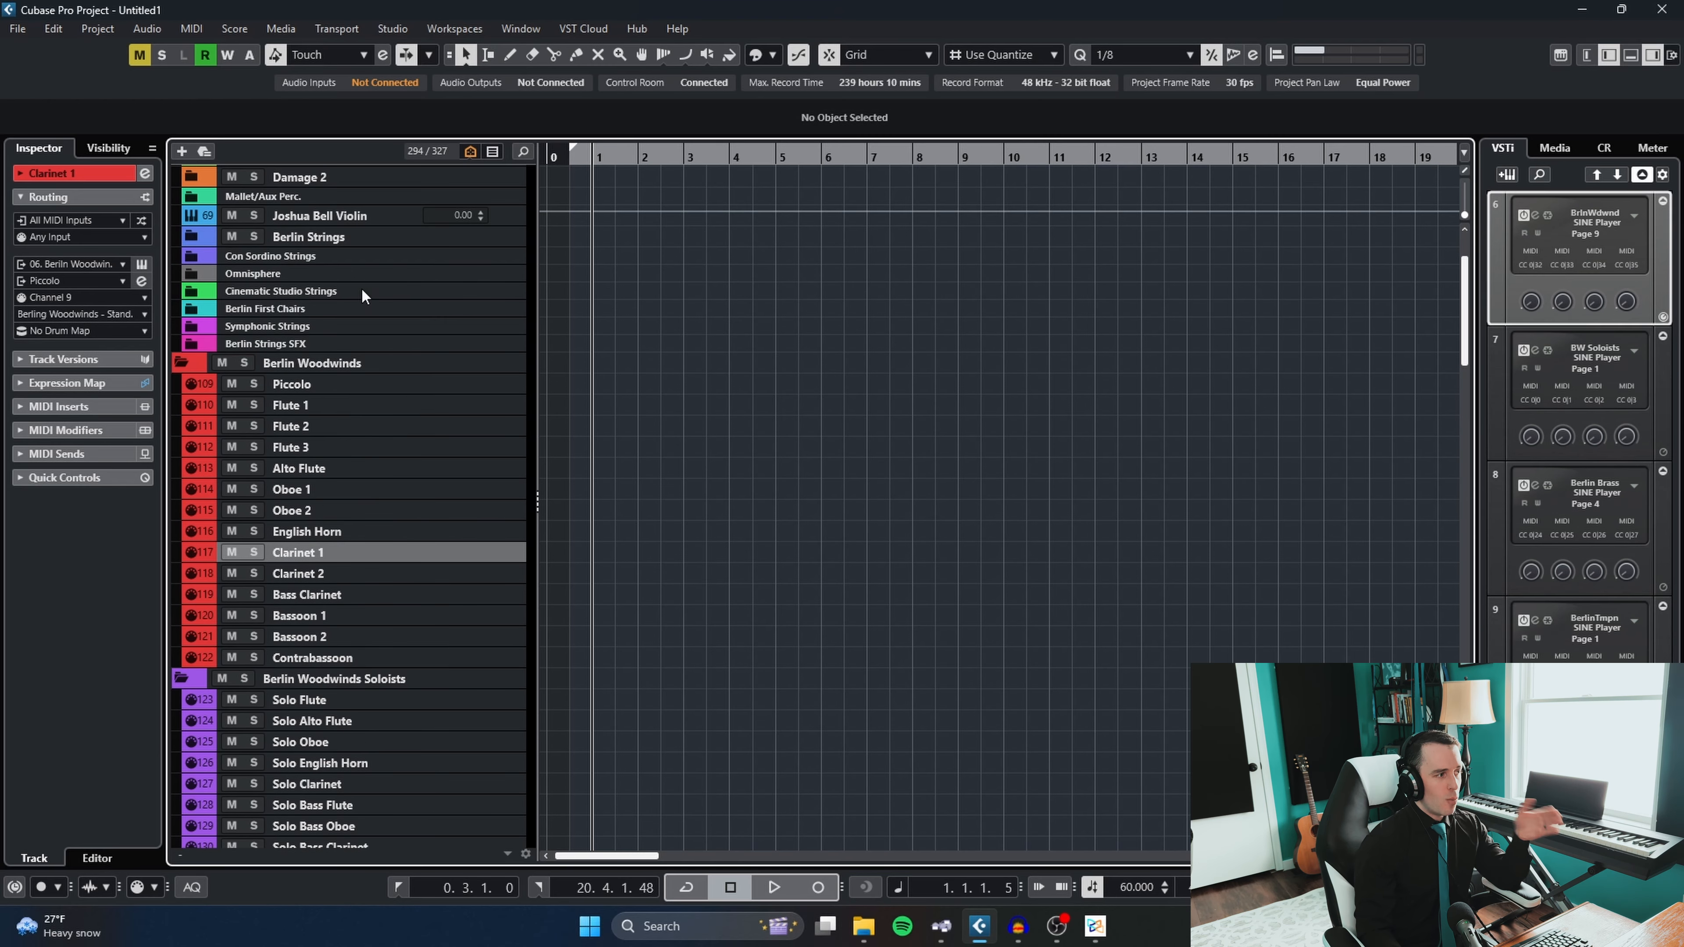
click(340, 389)
scroll(355, 564, down, 6)
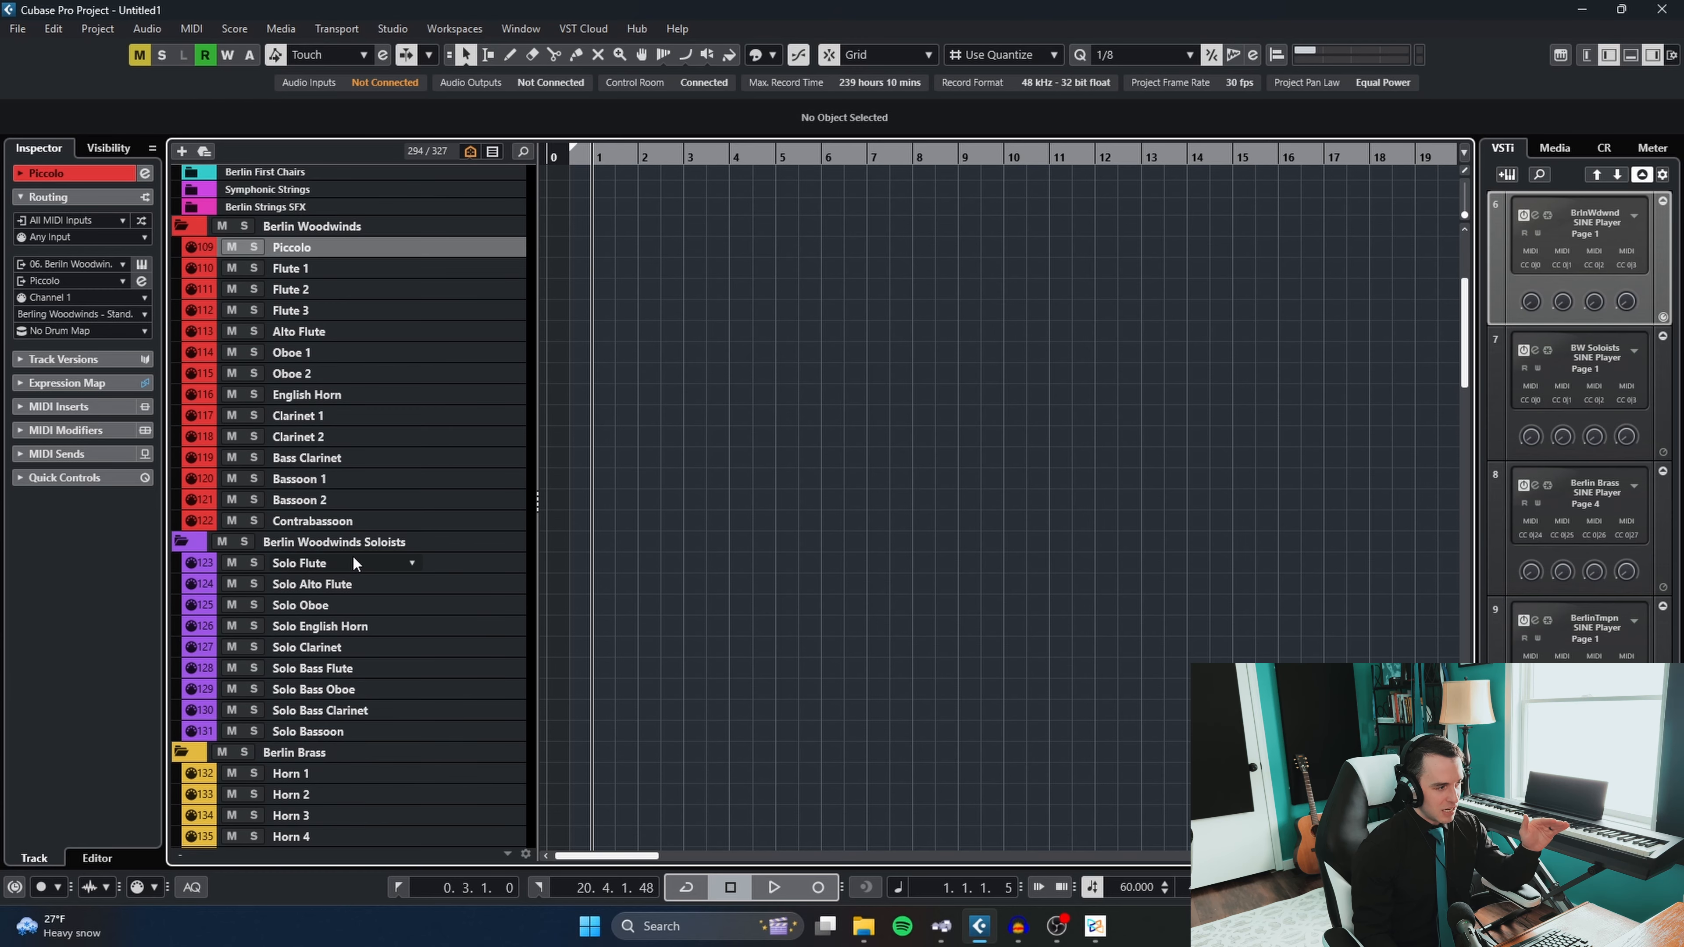
- Delete the MIDI parts on the CSS Violin I and CSS Violin II tracks in the Cinematic Studio Strings folder
scroll(356, 564, down, 8)
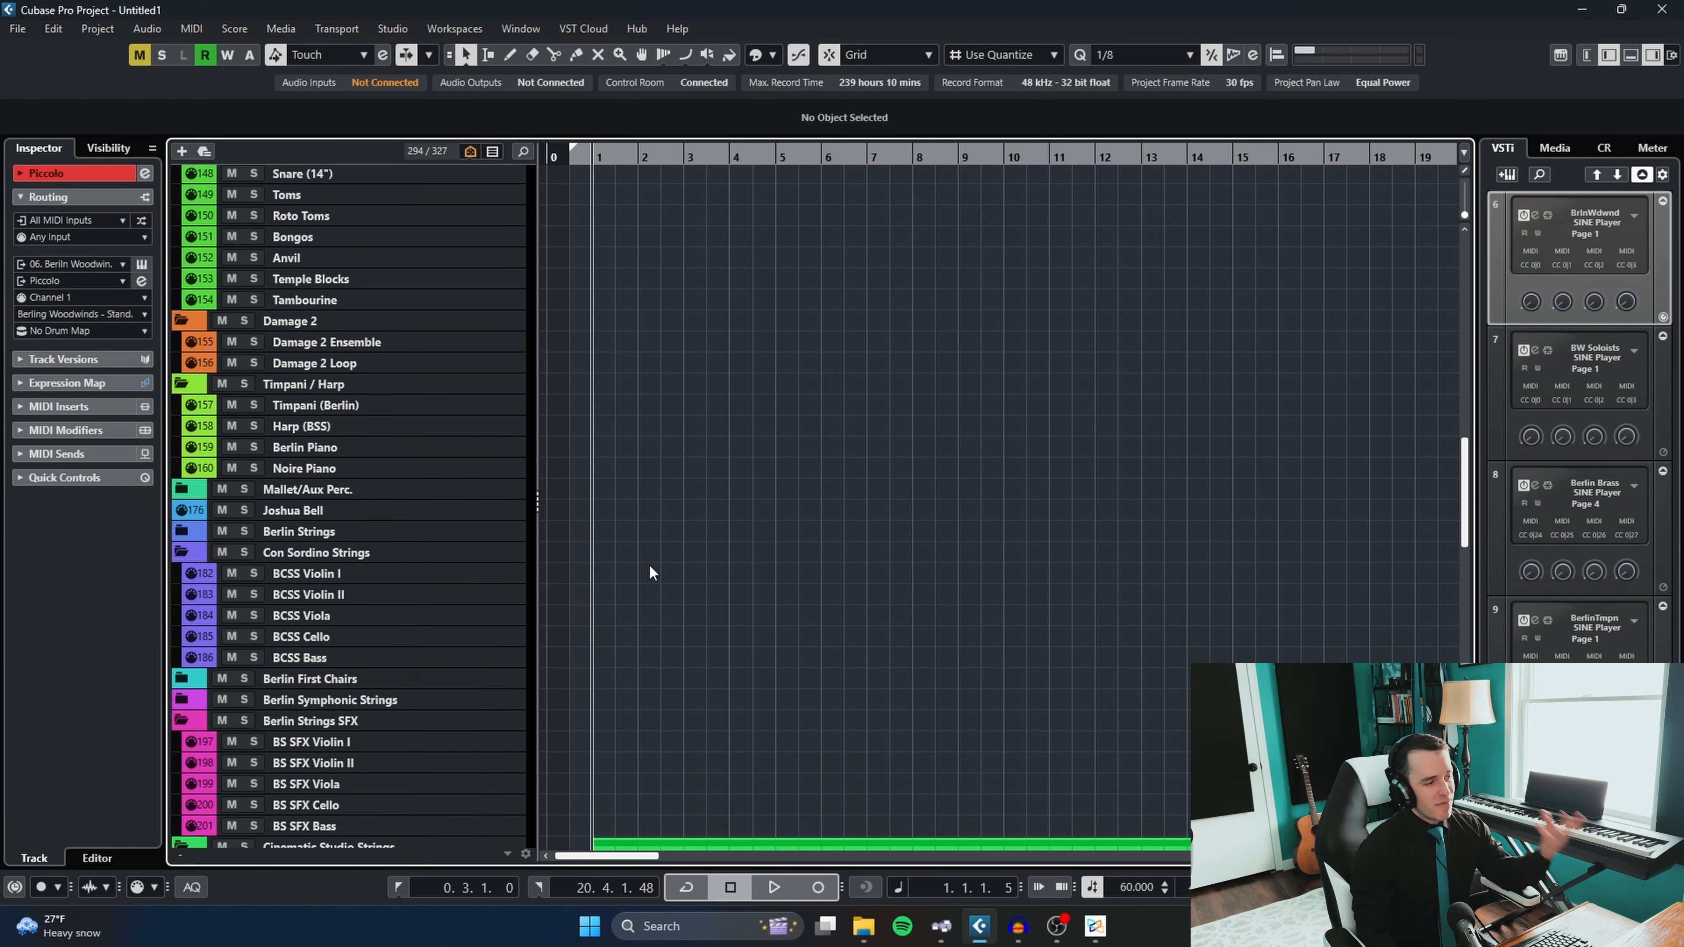
scroll(647, 572, down, 5)
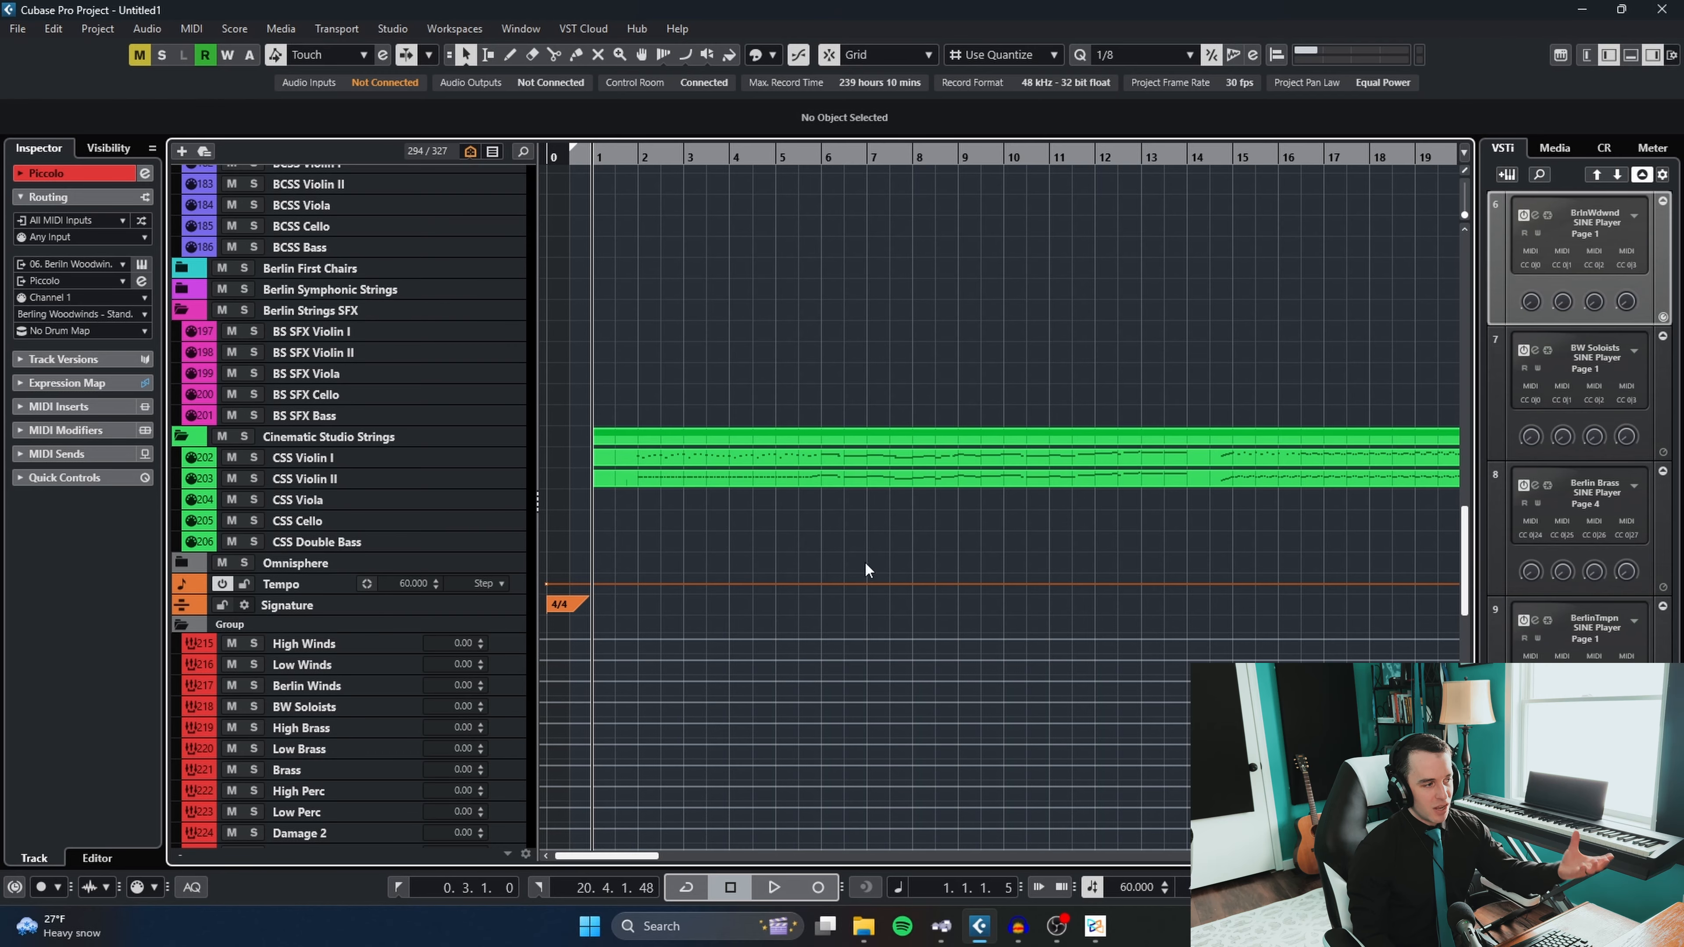
drag(890, 534, 713, 423)
key(Delete)
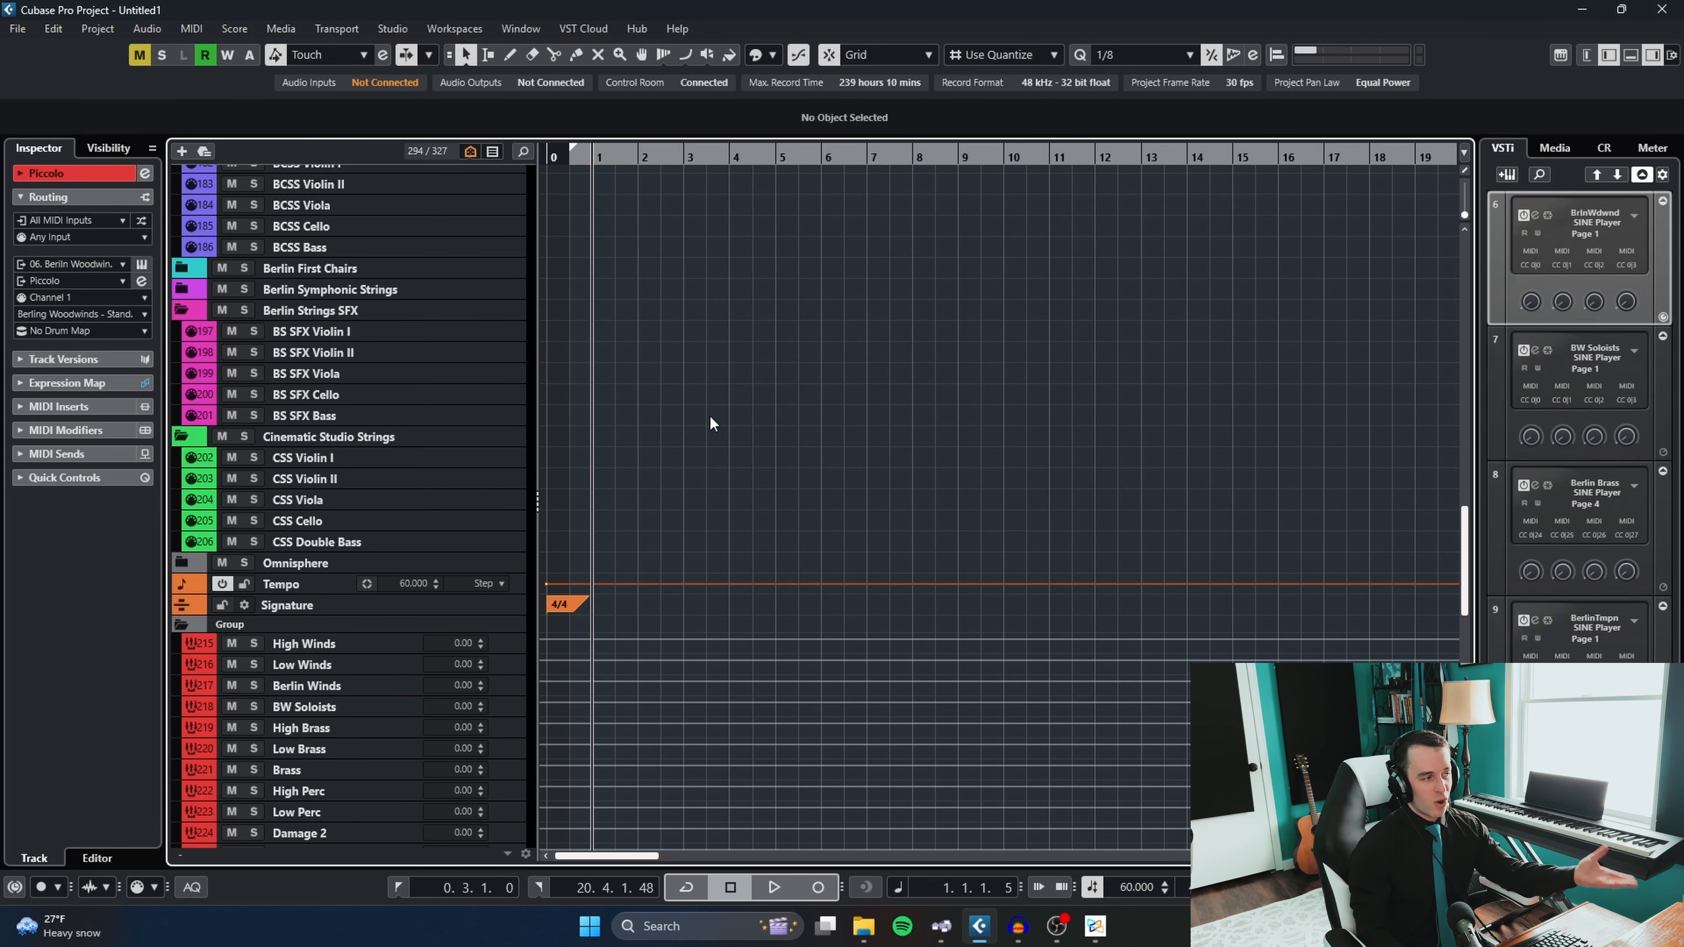
scroll(713, 423, up, 3)
scroll(713, 423, up, 6)
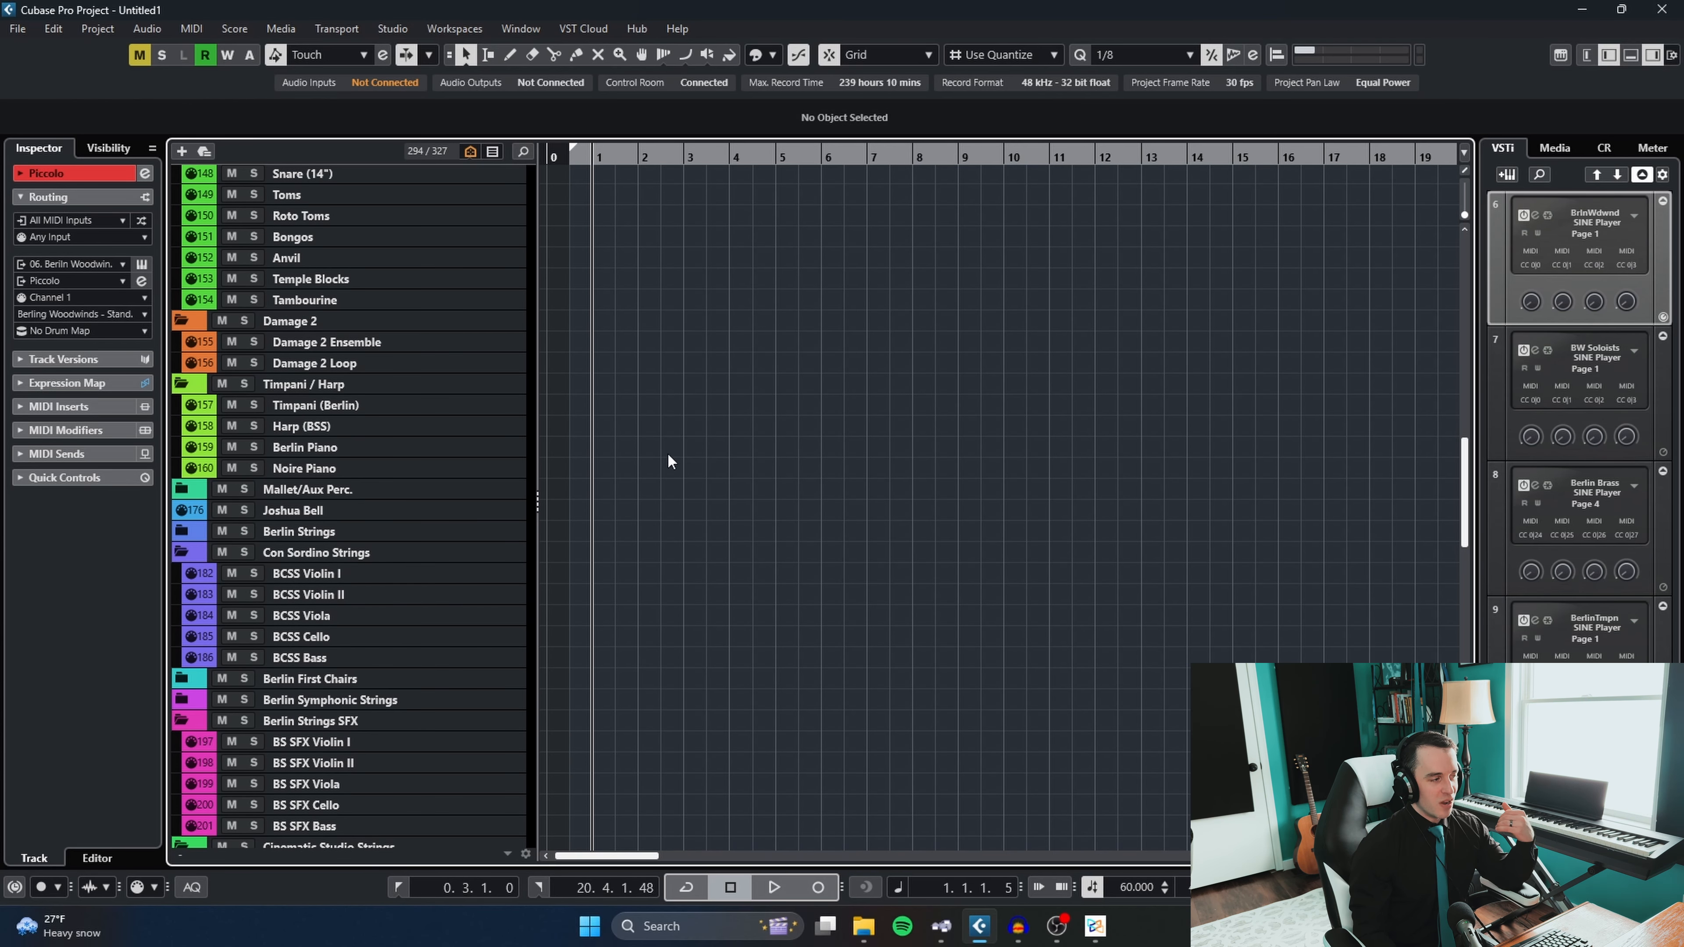
scroll(642, 492, down, 3)
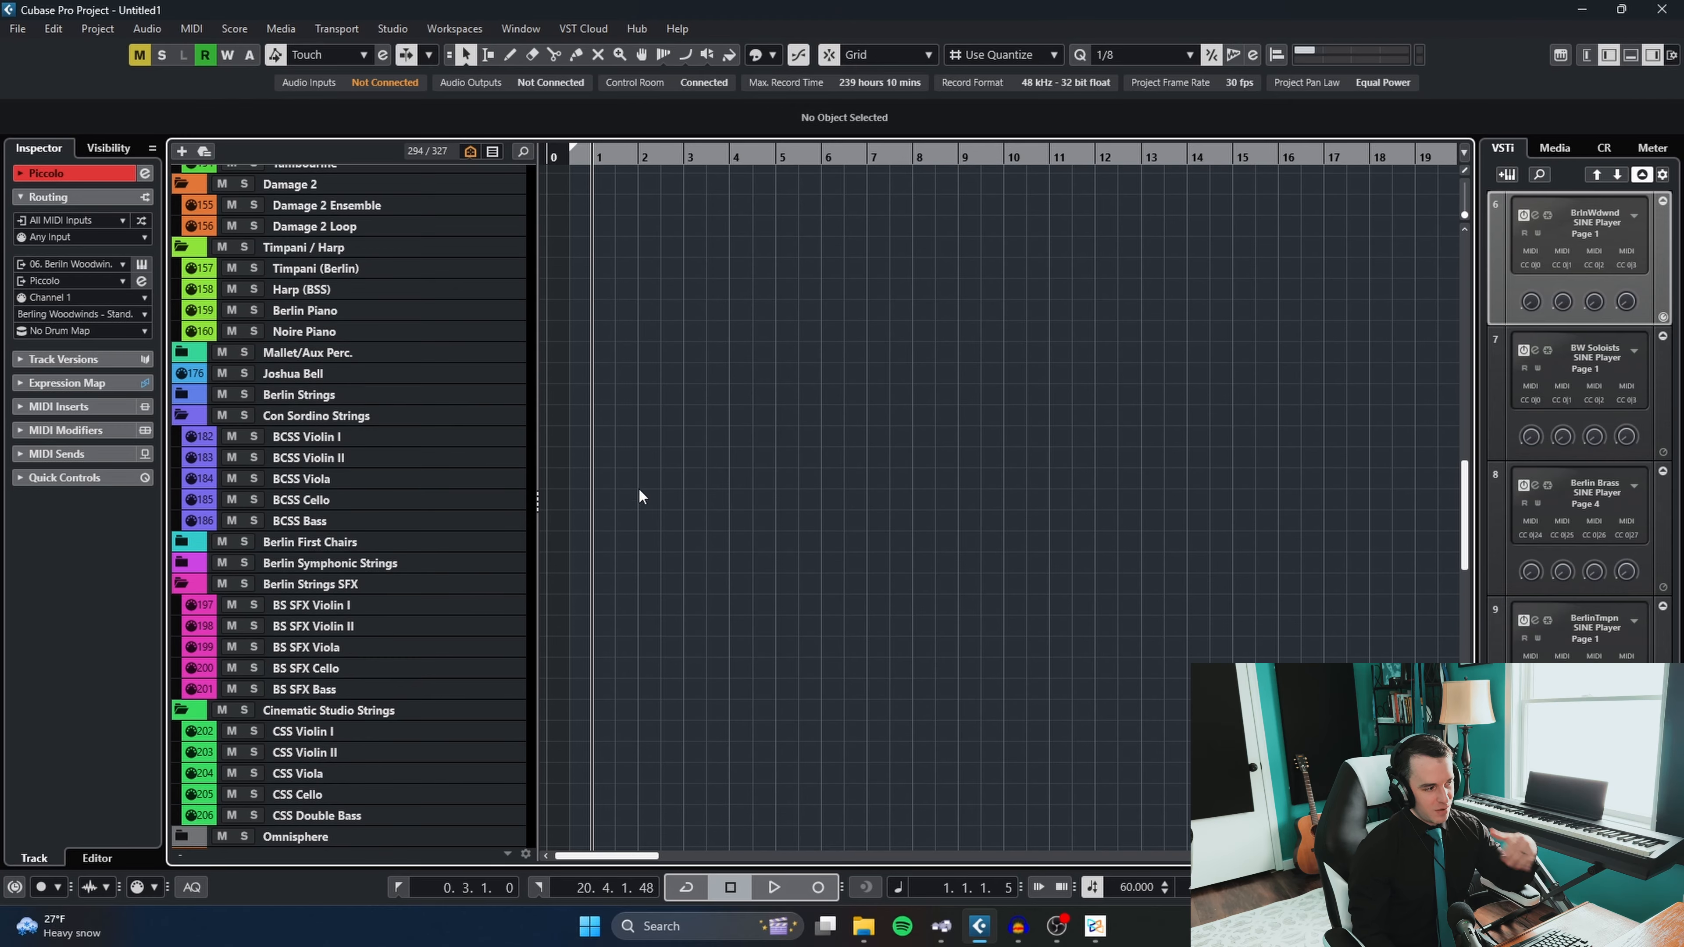